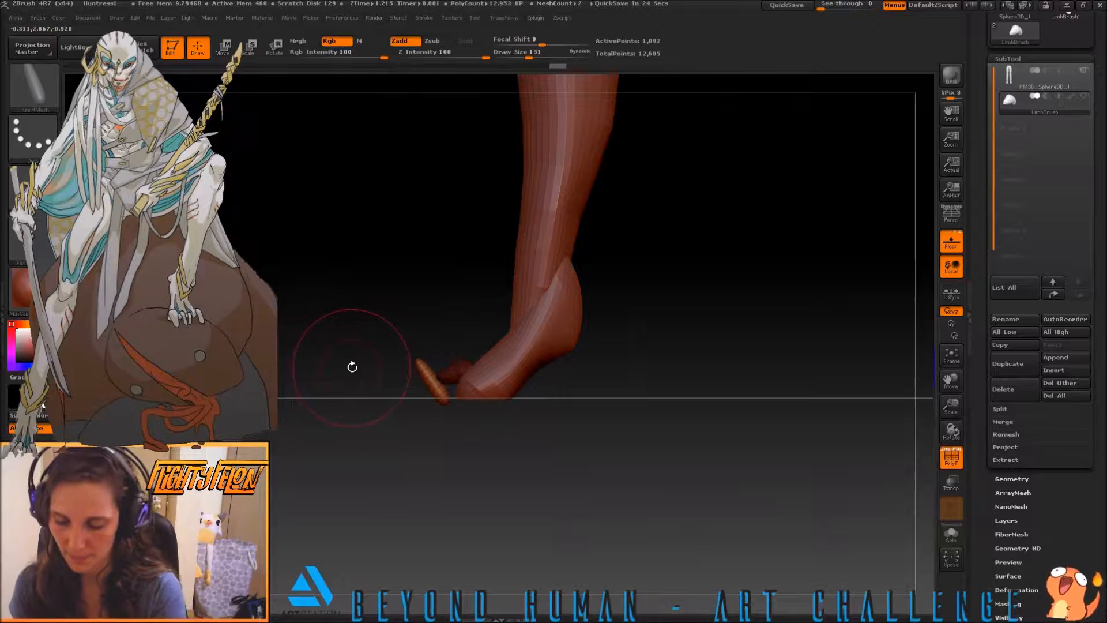
# Rotate the toe segment in front of the foot until it lies nearly level with its tip pointing forward
pyautogui.press('w')
pyautogui.moveTo(445, 399)
pyautogui.mouseDown()
pyautogui.moveTo(416, 358)
pyautogui.moveTo(408, 395)
pyautogui.moveTo(431, 375)
pyautogui.moveTo(427, 350)
pyautogui.mouseUp()
pyautogui.press('r')
pyautogui.press('e')
pyautogui.press('w')
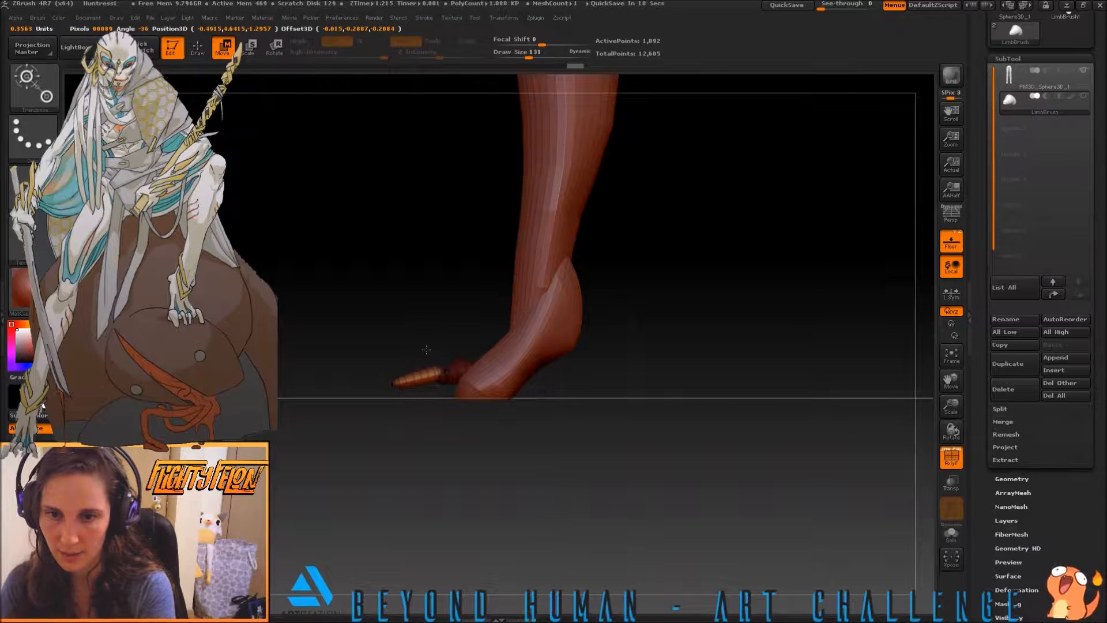
# Bend the toe segment into an upward arch with the Move Topological brush
pyautogui.press('b')
pyautogui.press('m')
pyautogui.press('t')
pyautogui.moveTo(412, 368); pyautogui.dragTo(409, 337)
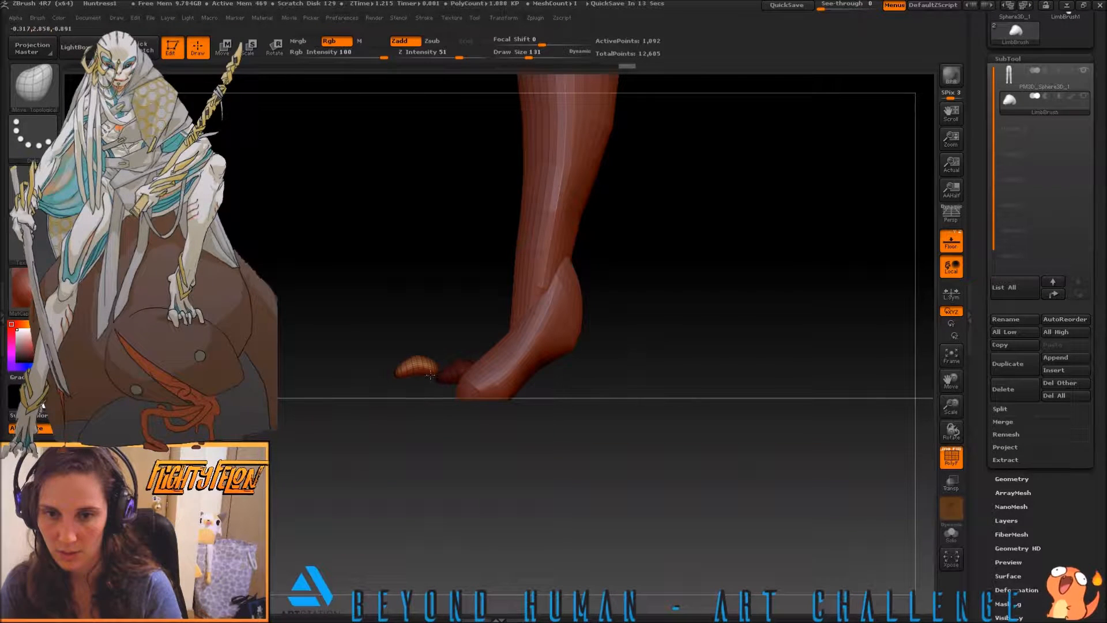
pyautogui.press('b')
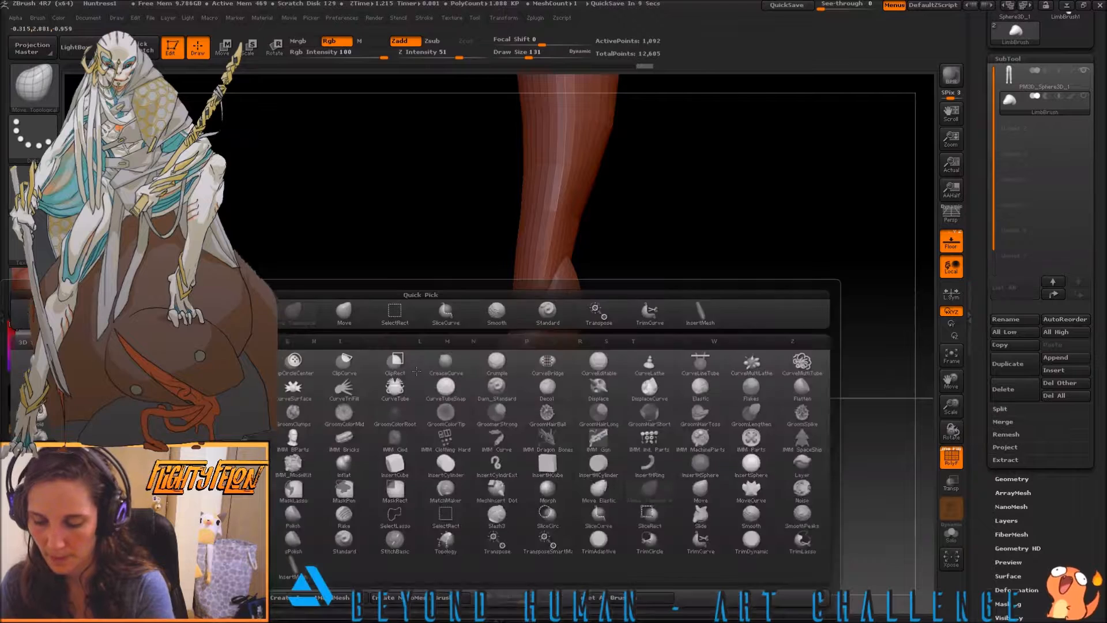
# Rotate the arched toe segment with the transpose line so its tip slopes down to the floor
pyautogui.press('w')
pyautogui.keyDown('shift'); pyautogui.moveTo(402, 372); pyautogui.dragTo(321, 375); pyautogui.keyUp('shift')
pyautogui.press('e')
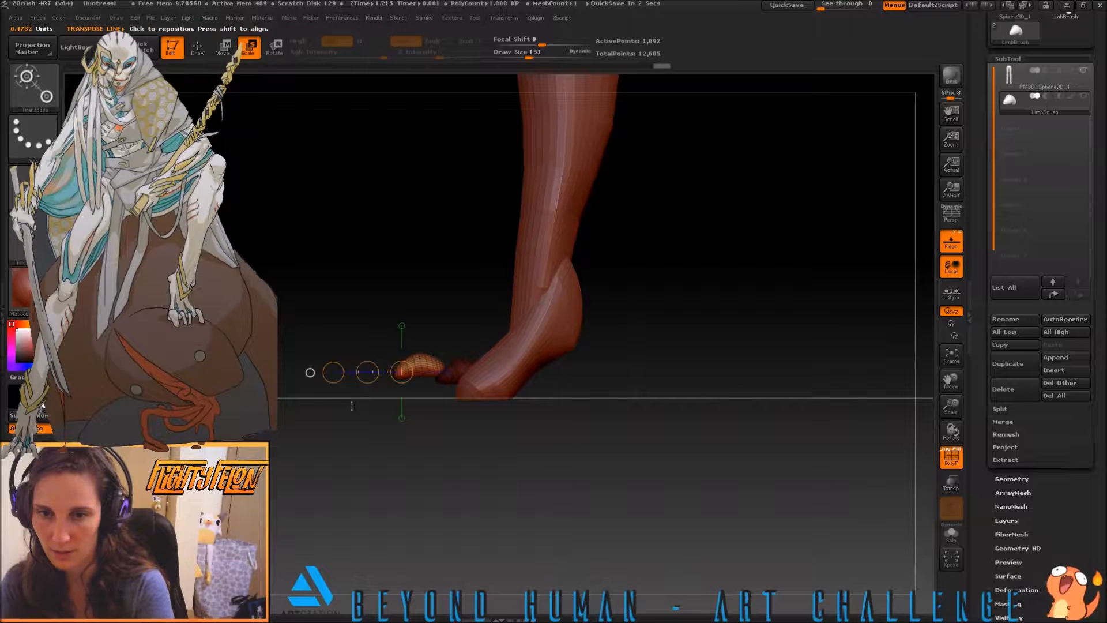
pyautogui.press('r')
pyautogui.moveTo(334, 373); pyautogui.dragTo(380, 389)
# Move and rotate the toe's base piece so it lines up with the back end of the toe segment
pyautogui.press('w')
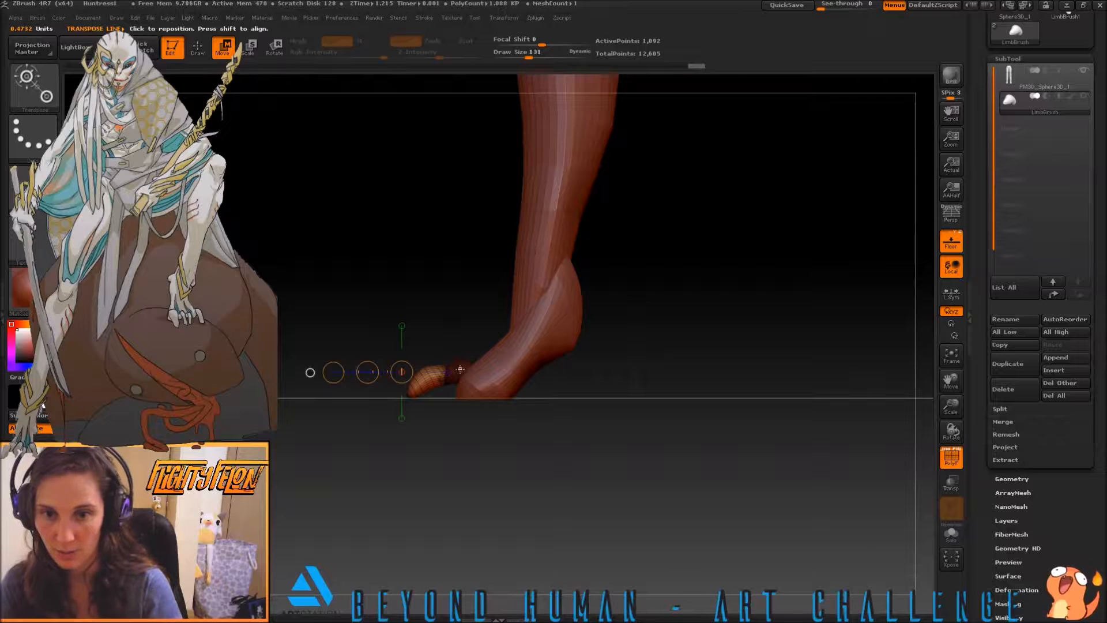
pyautogui.moveTo(459, 367); pyautogui.dragTo(369, 412)
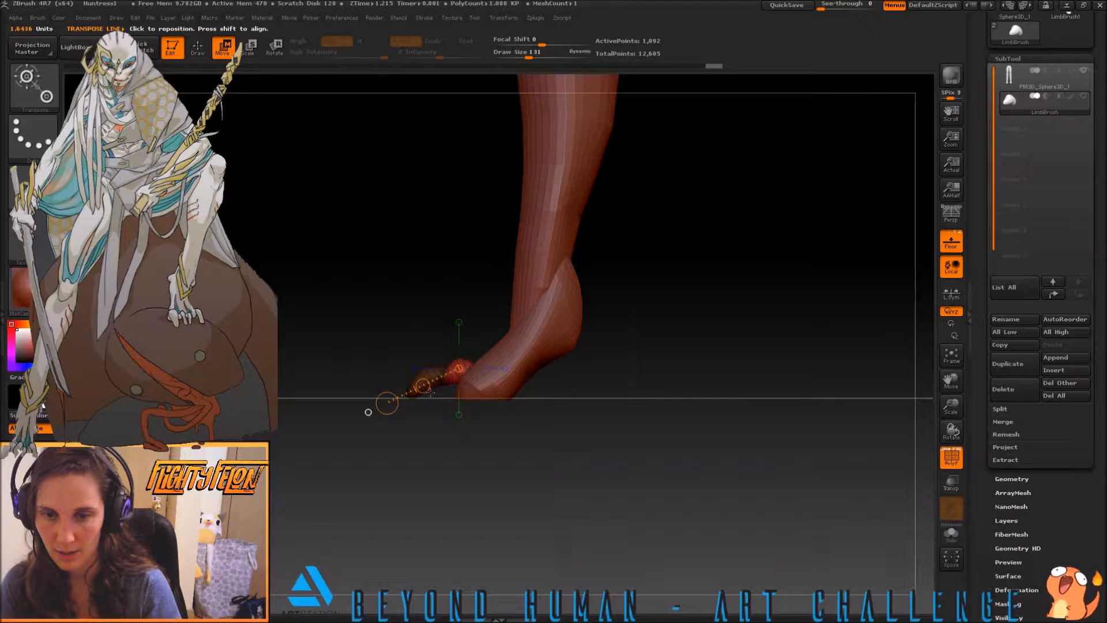
pyautogui.moveTo(422, 385); pyautogui.dragTo(423, 385)
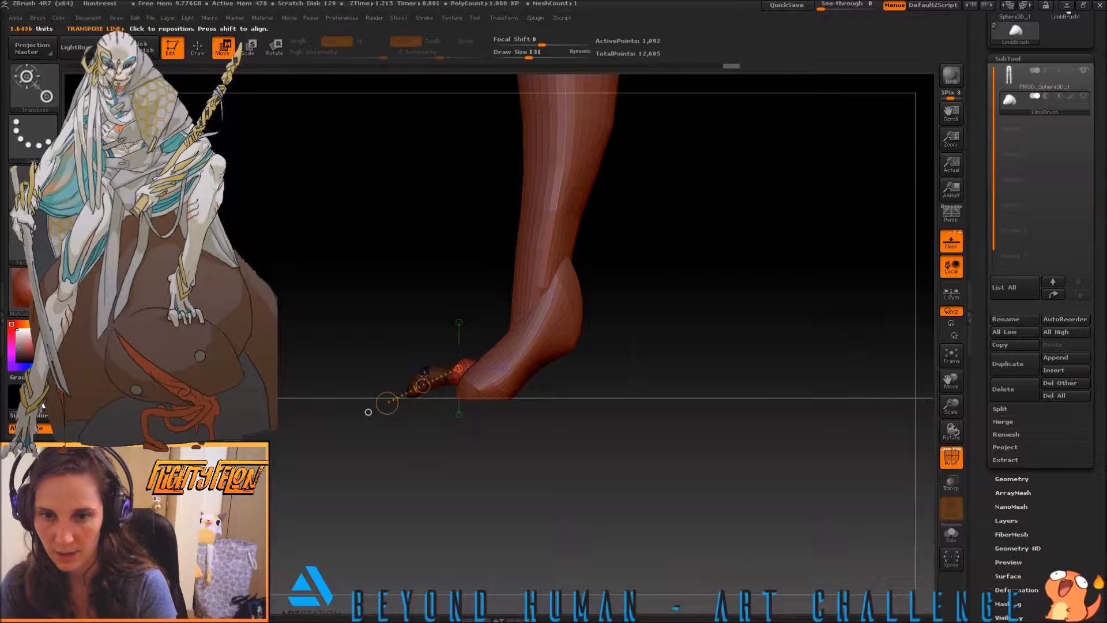
pyautogui.press('r')
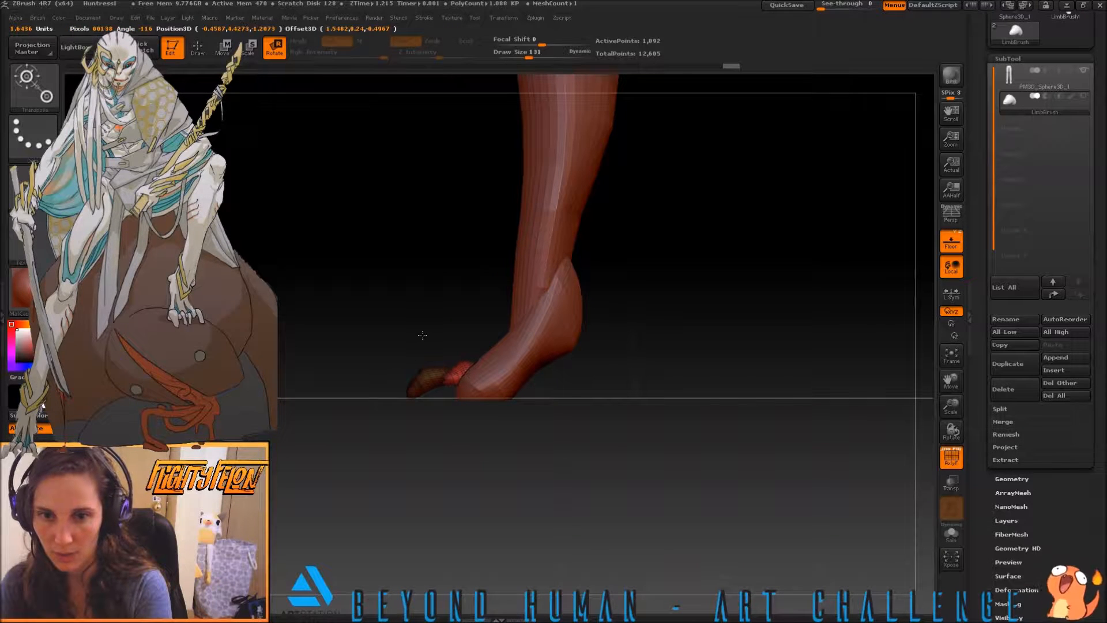
pyautogui.moveTo(451, 331); pyautogui.dragTo(436, 341)
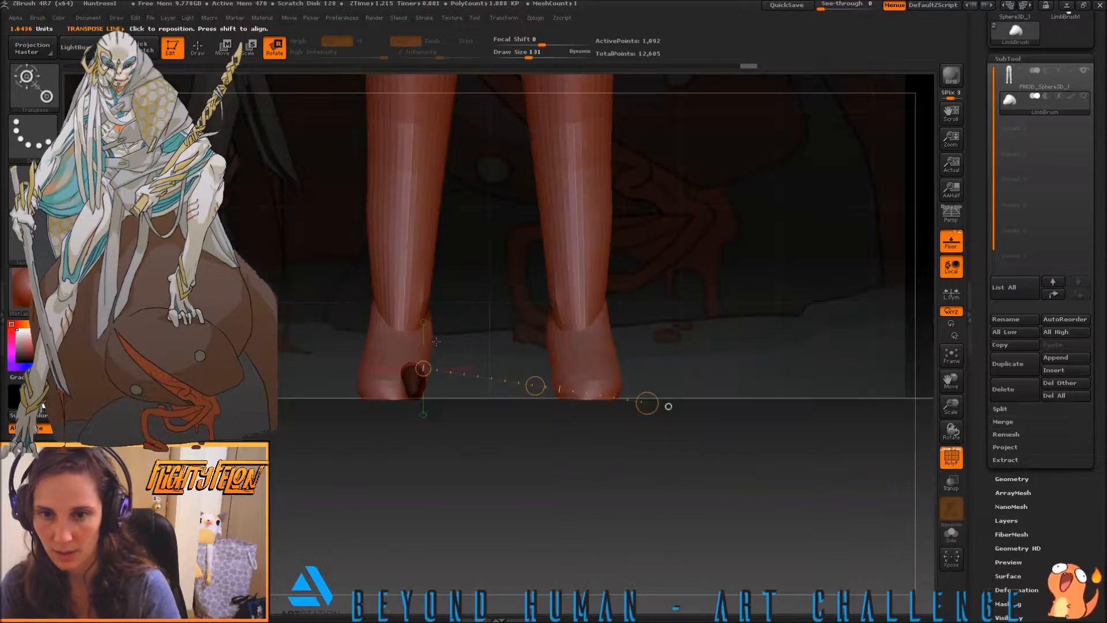
pyautogui.moveTo(668, 406); pyautogui.dragTo(368, 412)
pyautogui.moveTo(473, 377); pyautogui.dragTo(401, 379)
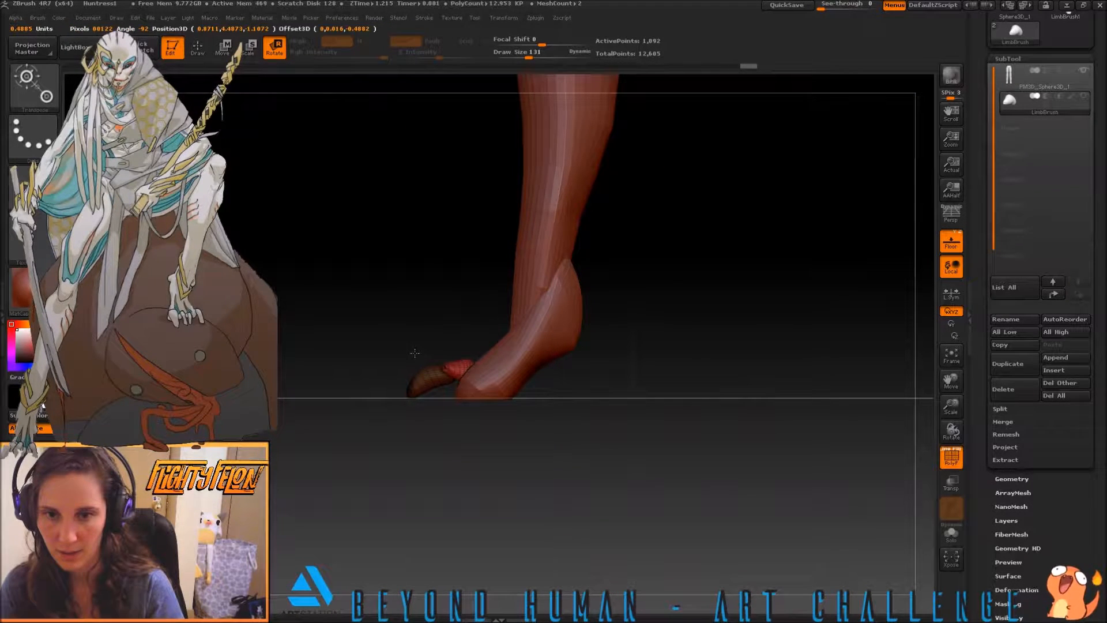
# Reposition the front toe segment against its base piece, checking the alignment in front and side views
pyautogui.moveTo(323, 323); pyautogui.dragTo(419, 397)
pyautogui.press('w')
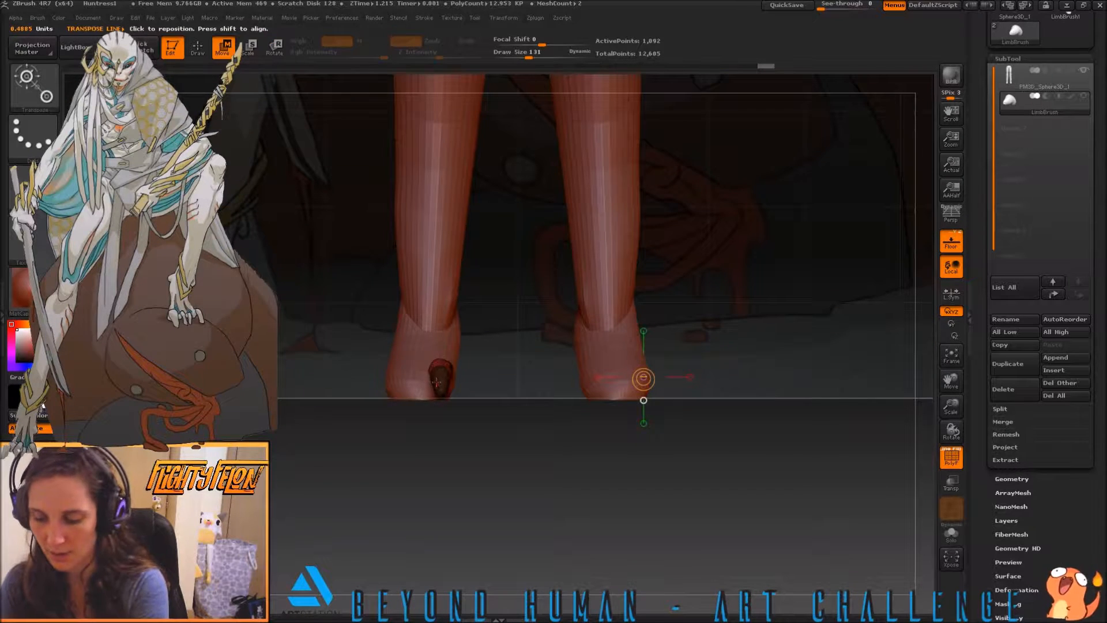
pyautogui.moveTo(437, 384)
pyautogui.mouseDown()
pyautogui.moveTo(659, 420)
pyautogui.moveTo(531, 453)
pyautogui.moveTo(484, 444)
pyautogui.mouseUp()
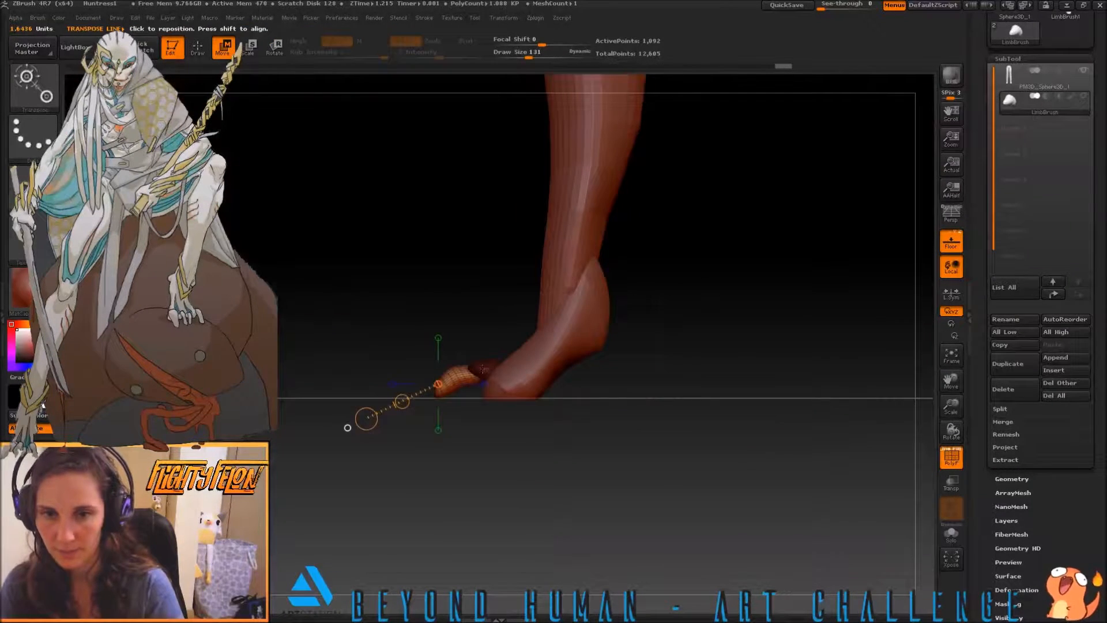
pyautogui.moveTo(474, 380)
pyautogui.mouseDown()
pyautogui.moveTo(403, 400)
pyautogui.moveTo(425, 403)
pyautogui.moveTo(427, 389)
pyautogui.mouseUp()
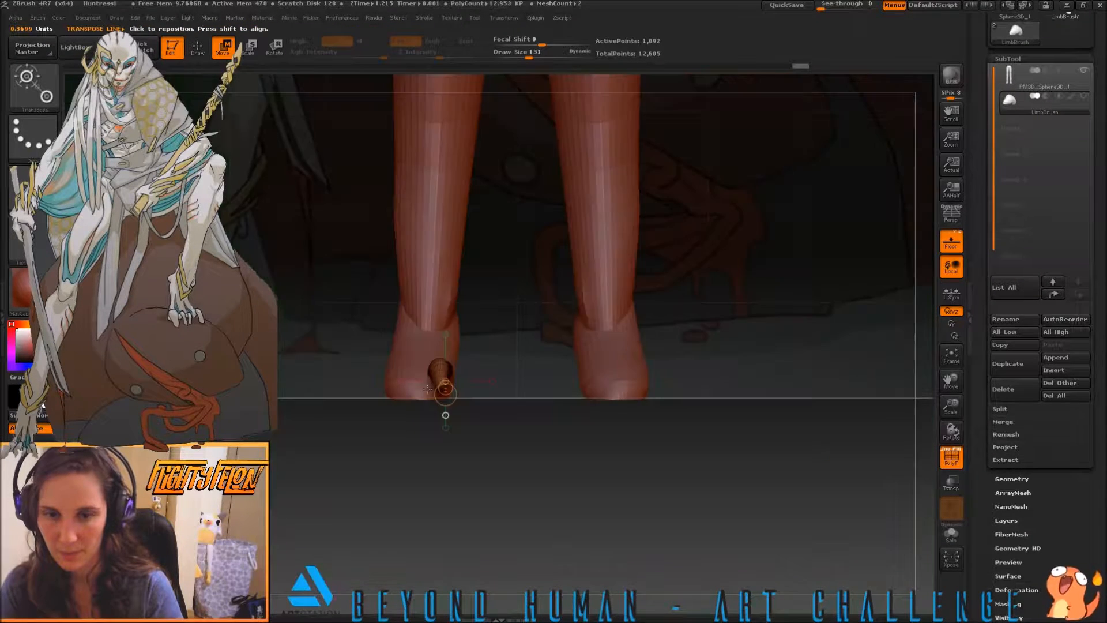
pyautogui.moveTo(345, 366); pyautogui.dragTo(390, 380)
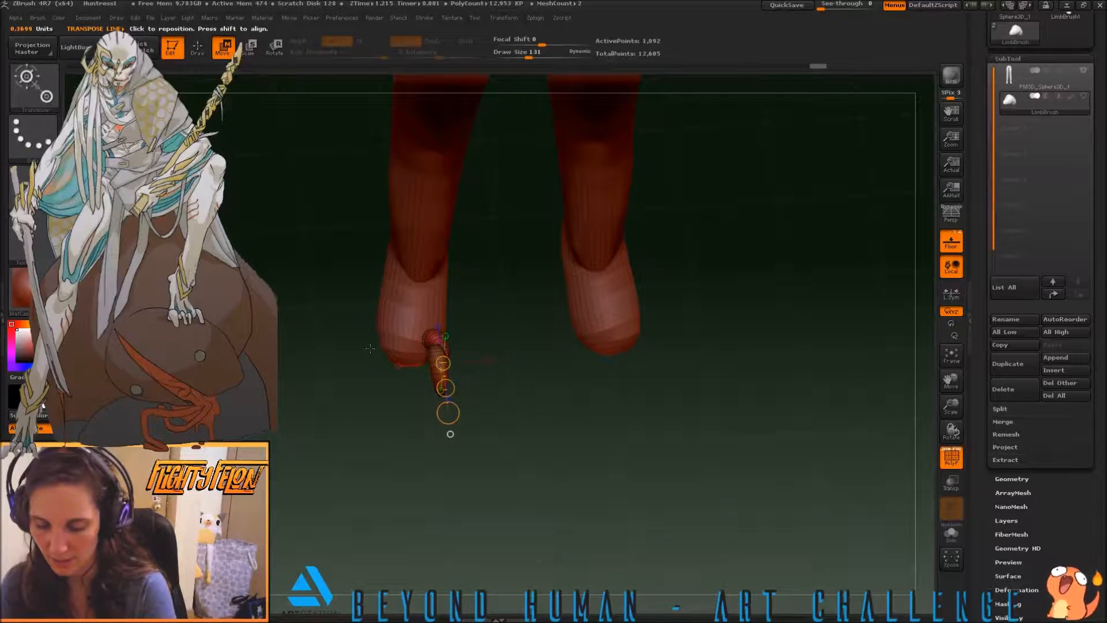
# Reshape the toe with the Move Topological brush from several angles, giving it a stronger downward curve
pyautogui.press('q')
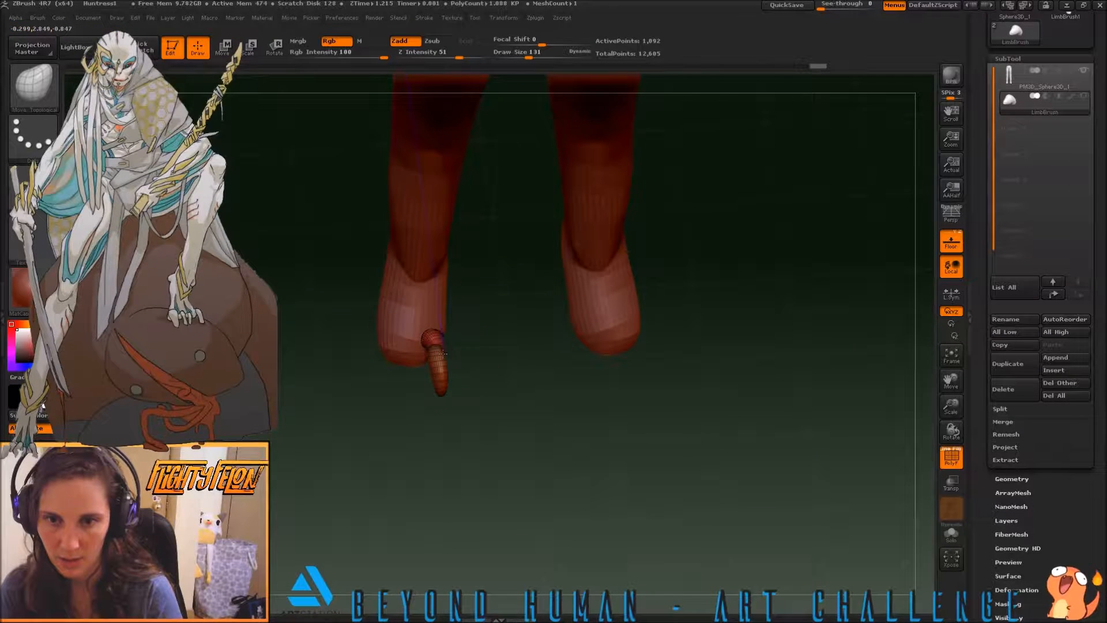
pyautogui.moveTo(356, 365); pyautogui.dragTo(445, 355)
pyautogui.moveTo(528, 360); pyautogui.dragTo(472, 308)
pyautogui.moveTo(499, 396); pyautogui.dragTo(346, 300)
pyautogui.moveTo(390, 392); pyautogui.dragTo(381, 205)
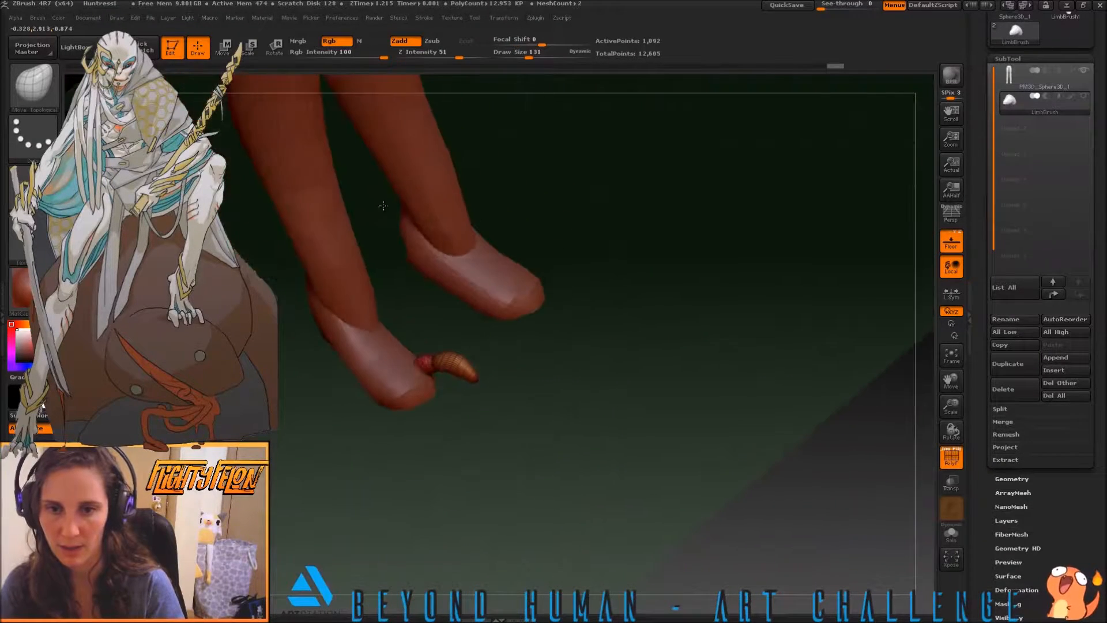
pyautogui.moveTo(600, 398); pyautogui.dragTo(420, 388)
# Reduce the Move Topological brush's draw size to 47 for finer shaping of the toe
pyautogui.press('b')
pyautogui.press('m')
pyautogui.press('t')
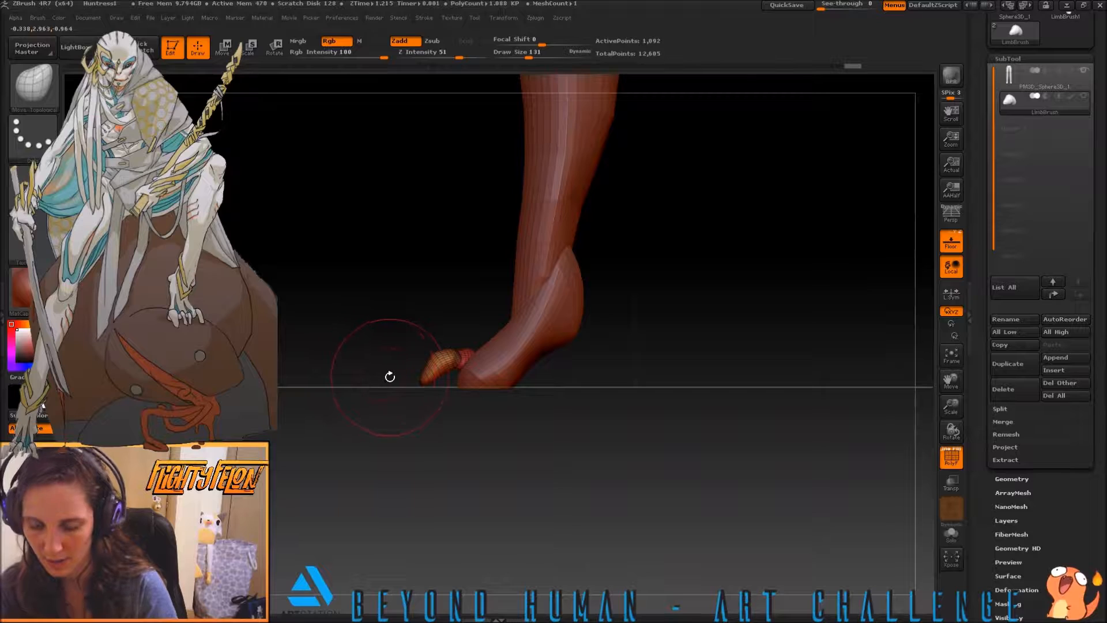
pyautogui.press('s')
pyautogui.moveTo(376, 367); pyautogui.dragTo(347, 367)
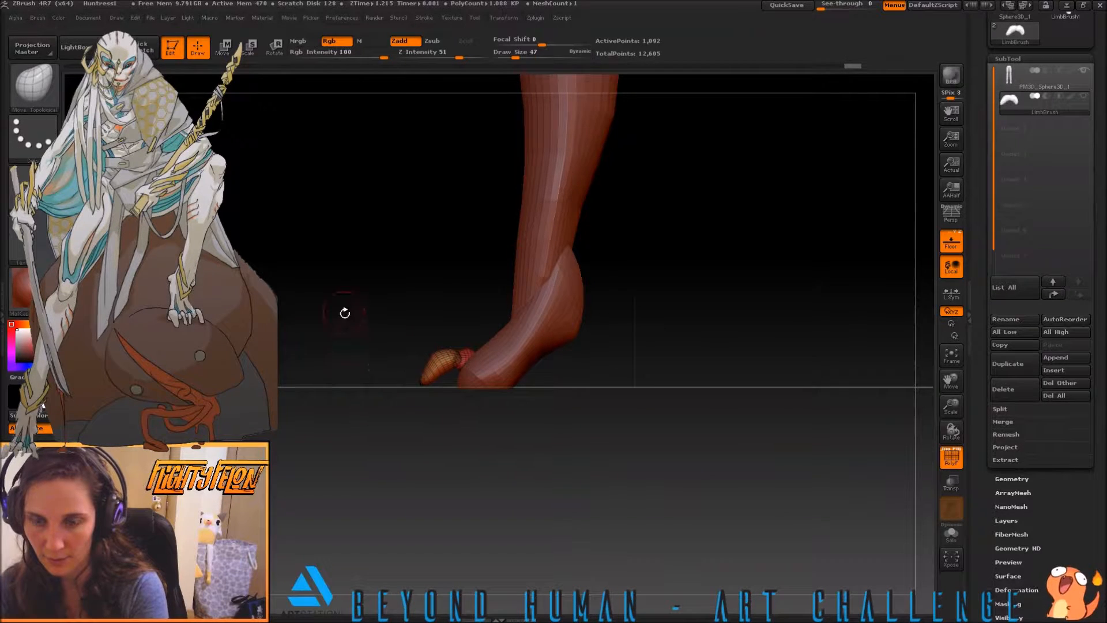
# Thicken the tip of the toe with the Inflat brush
pyautogui.moveTo(343, 314); pyautogui.dragTo(357, 331)
pyautogui.press('b')
pyautogui.press('i')
pyautogui.press('n')
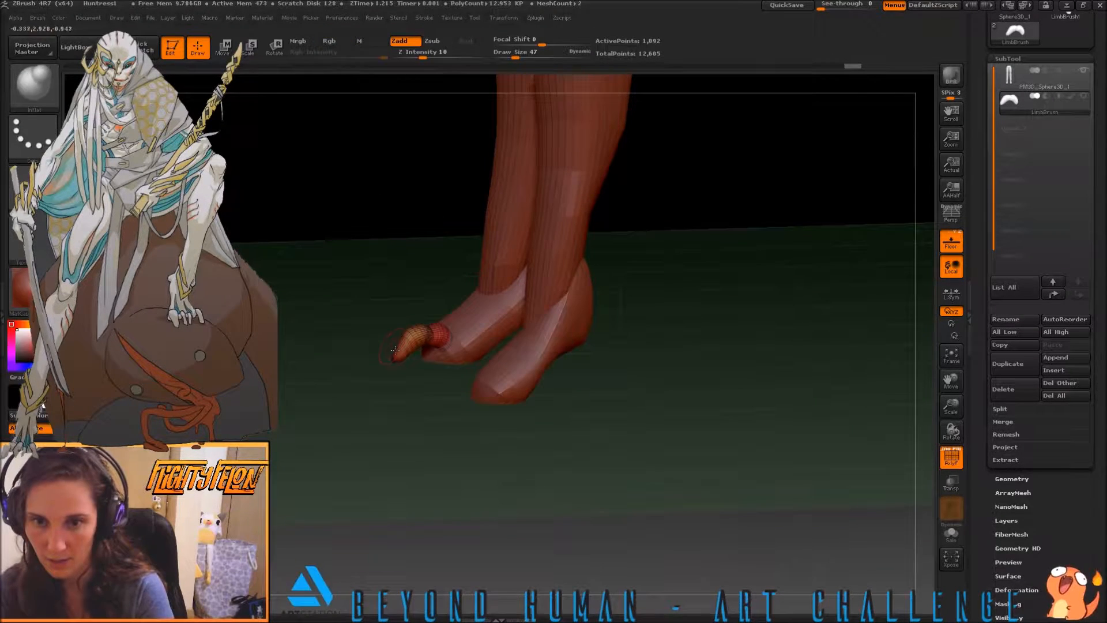
pyautogui.moveTo(386, 351); pyautogui.dragTo(388, 351)
pyautogui.moveTo(348, 314); pyautogui.dragTo(385, 327)
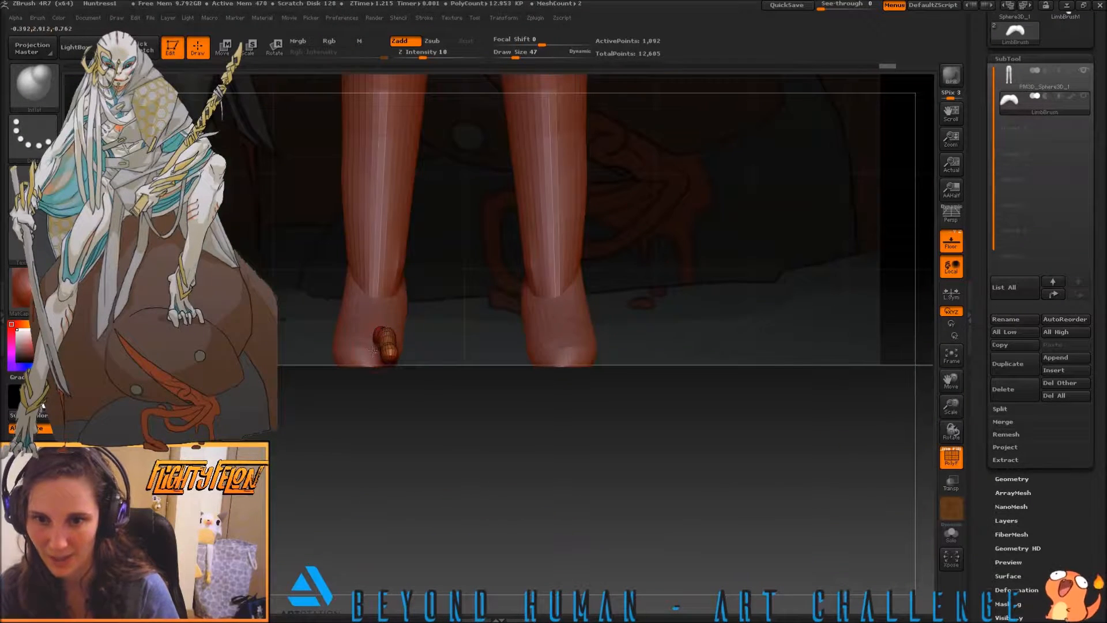
# Refine the toe with the Move Topological brush, forming a raised knuckle, a dip behind the tip and a rounded pad
pyautogui.press('b')
pyautogui.press('m')
pyautogui.press('t')
pyautogui.moveTo(289, 325)
pyautogui.keyDown('alt'); pyautogui.mouseDown()
pyautogui.moveTo(295, 358)
pyautogui.moveTo(351, 352)
pyautogui.moveTo(499, 380)
pyautogui.moveTo(568, 375)
pyautogui.moveTo(520, 411)
pyautogui.moveTo(462, 389)
pyautogui.moveTo(475, 364)
pyautogui.moveTo(582, 397)
pyautogui.moveTo(606, 392)
pyautogui.mouseUp(); pyautogui.keyUp('alt')
pyautogui.moveTo(325, 341); pyautogui.dragTo(342, 339)
pyautogui.moveTo(523, 376); pyautogui.dragTo(416, 342)
pyautogui.moveTo(340, 337); pyautogui.dragTo(489, 378)
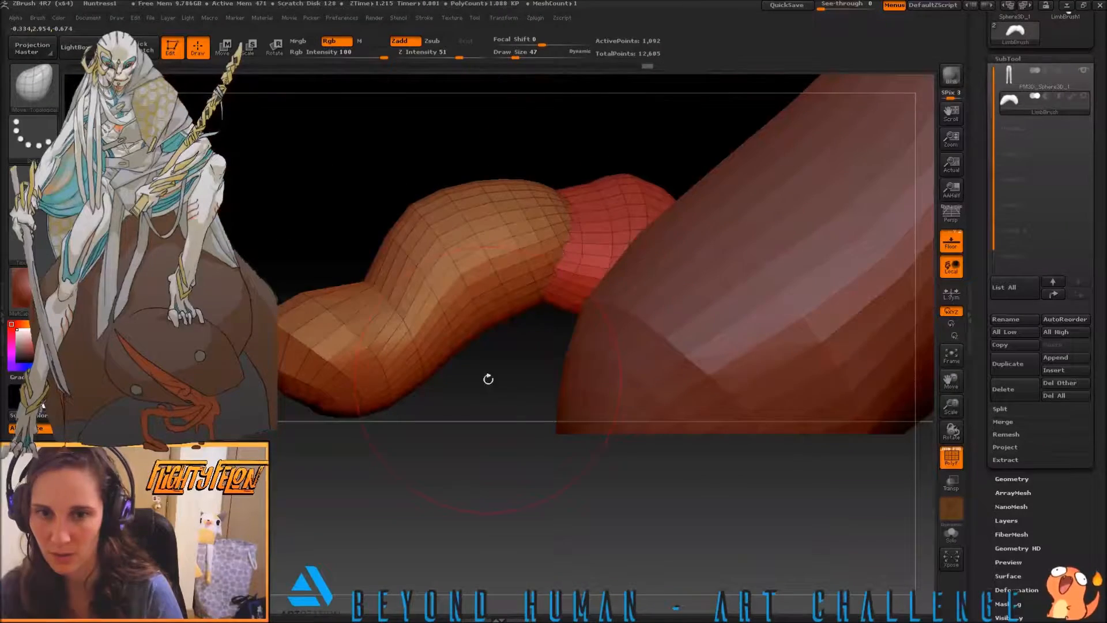
# Move and rotate the toe with the transpose line so its tip drops slightly below the floor line
pyautogui.press('w')
pyautogui.moveTo(494, 314)
pyautogui.mouseDown()
pyautogui.moveTo(390, 364)
pyautogui.moveTo(545, 349)
pyautogui.moveTo(494, 313)
pyautogui.mouseUp()
pyautogui.moveTo(612, 233); pyautogui.dragTo(218, 298)
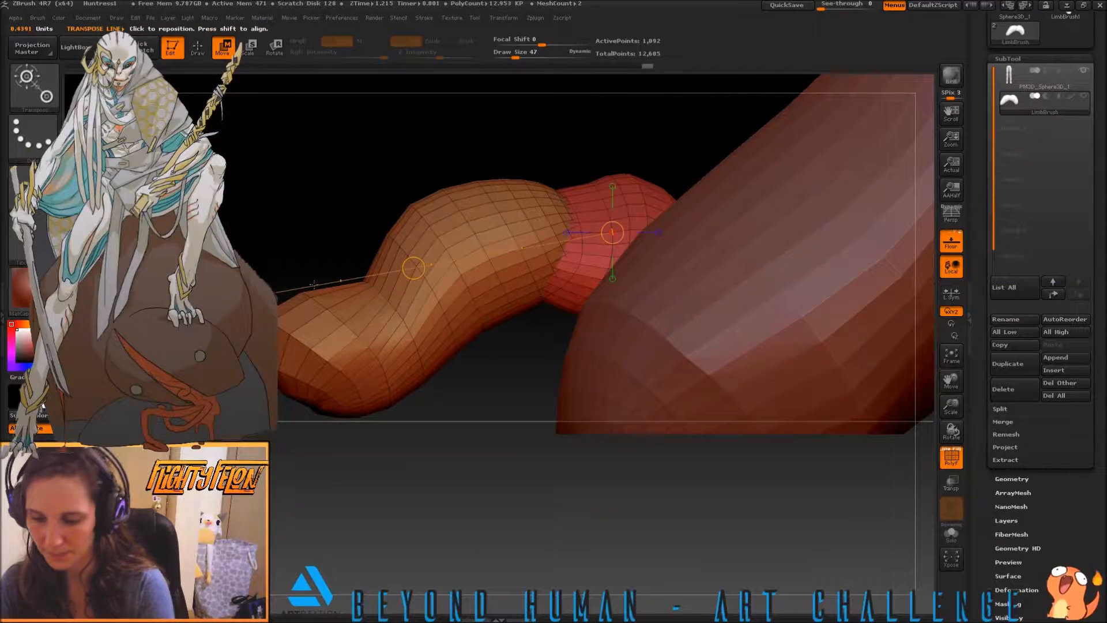
pyautogui.moveTo(415, 265); pyautogui.dragTo(404, 288)
pyautogui.press('r')
pyautogui.moveTo(216, 304); pyautogui.dragTo(213, 279)
pyautogui.moveTo(167, 230); pyautogui.dragTo(298, 252)
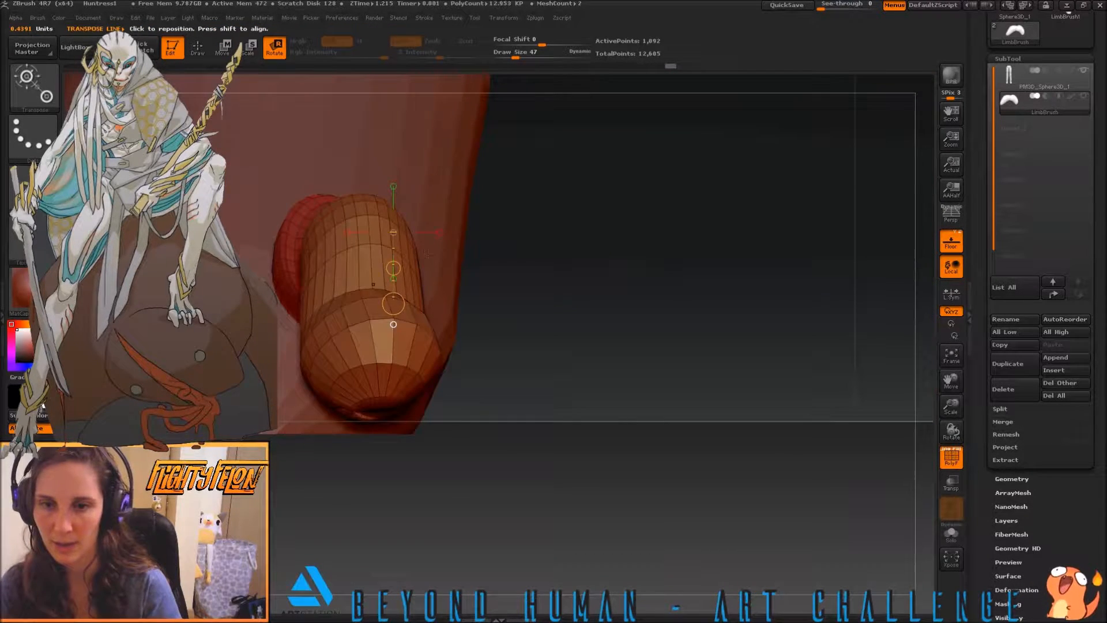
pyautogui.moveTo(524, 278); pyautogui.dragTo(500, 320)
pyautogui.moveTo(322, 300); pyautogui.dragTo(321, 293)
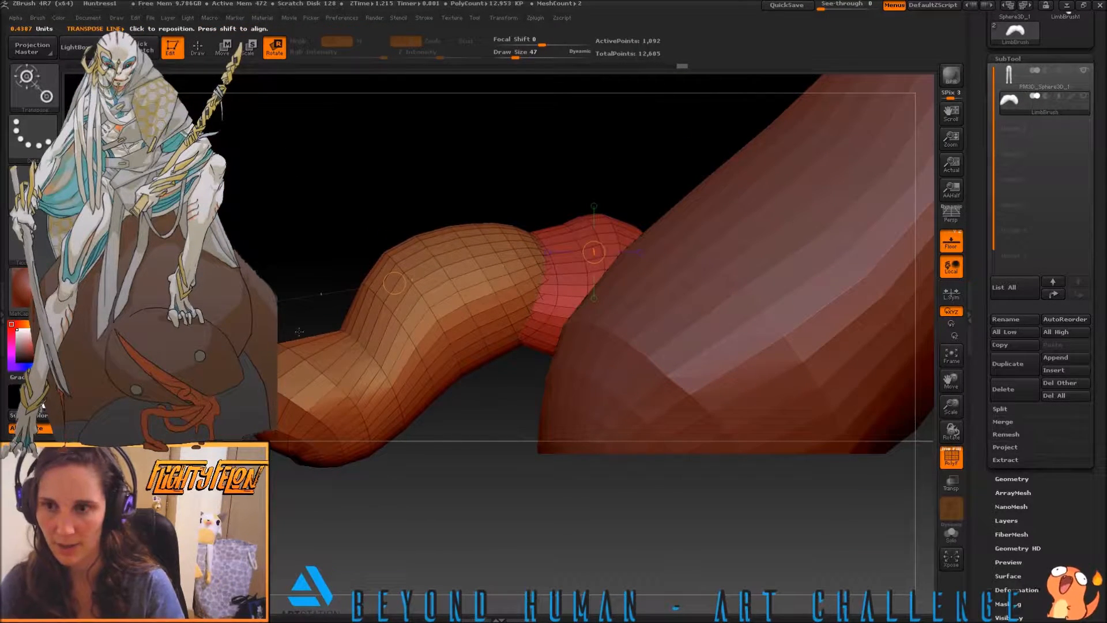
# Trim the underside of the toe flat along the floor line with the TrimCurve brush
pyautogui.hotkey('ctrl', 'shift')
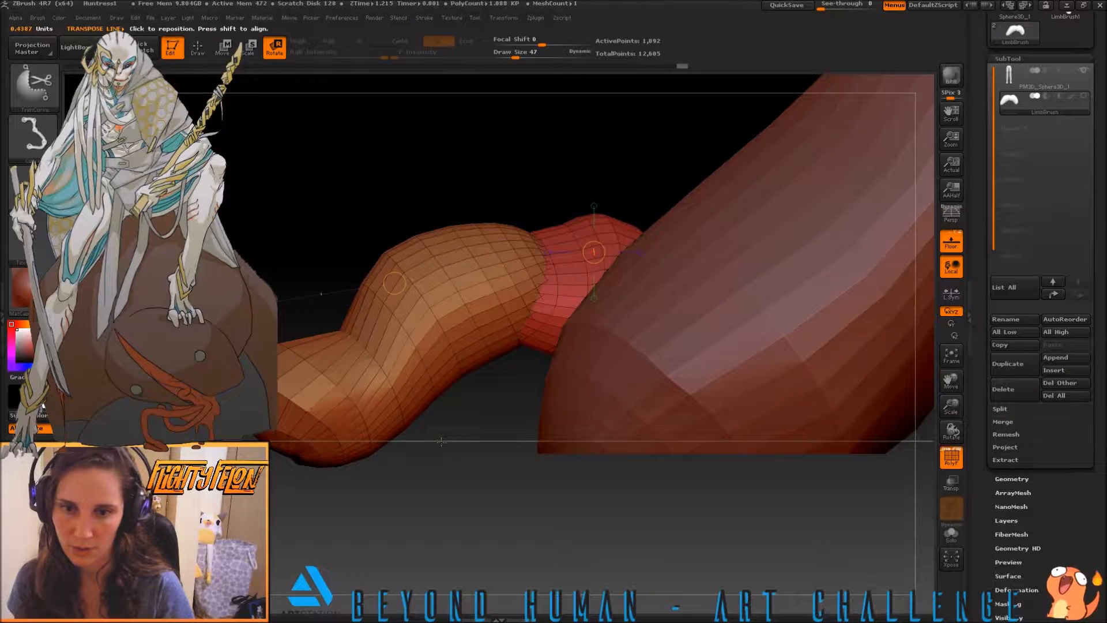
pyautogui.keyDown('ctrl'); pyautogui.keyDown('shift'); pyautogui.moveTo(436, 441); pyautogui.dragTo(254, 441); pyautogui.keyUp('shift'); pyautogui.keyUp('ctrl')
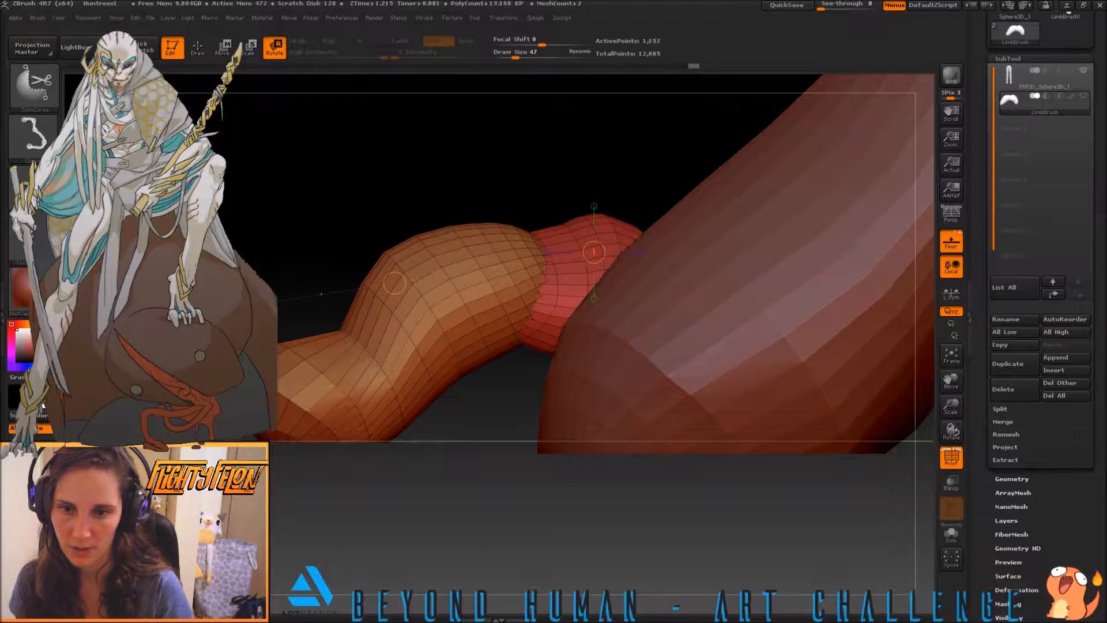
pyautogui.keyDown('alt'); pyautogui.moveTo(602, 479); pyautogui.dragTo(471, 467); pyautogui.keyUp('alt')
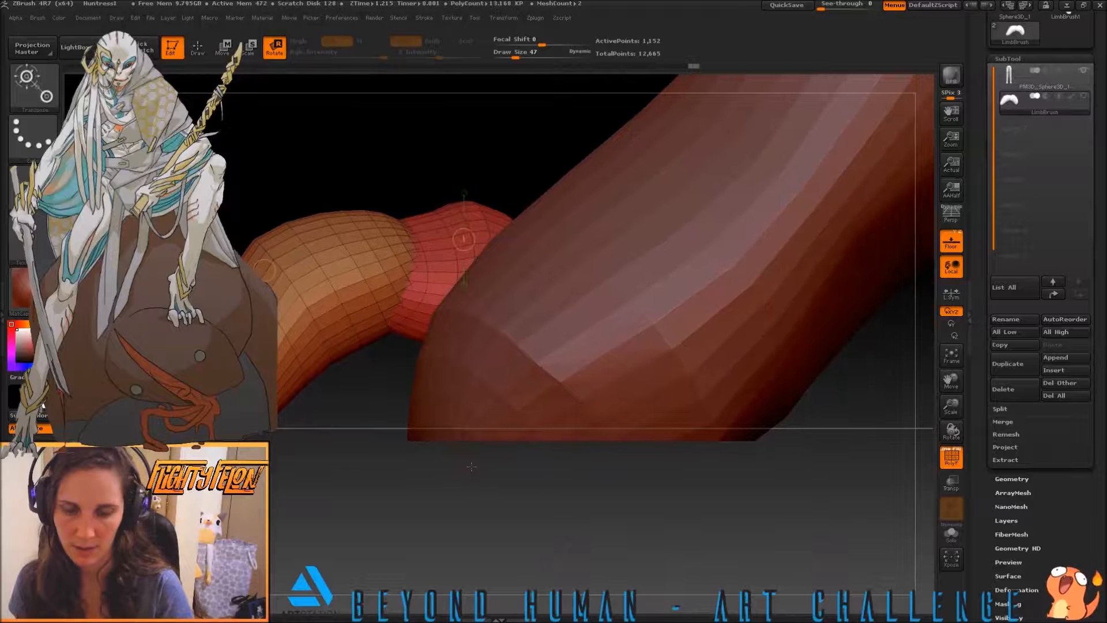
# Make the leg the active subtool, return to the Move brush and show the toe subtool
pyautogui.keyDown('alt'); pyautogui.click(654, 321); pyautogui.keyUp('alt')
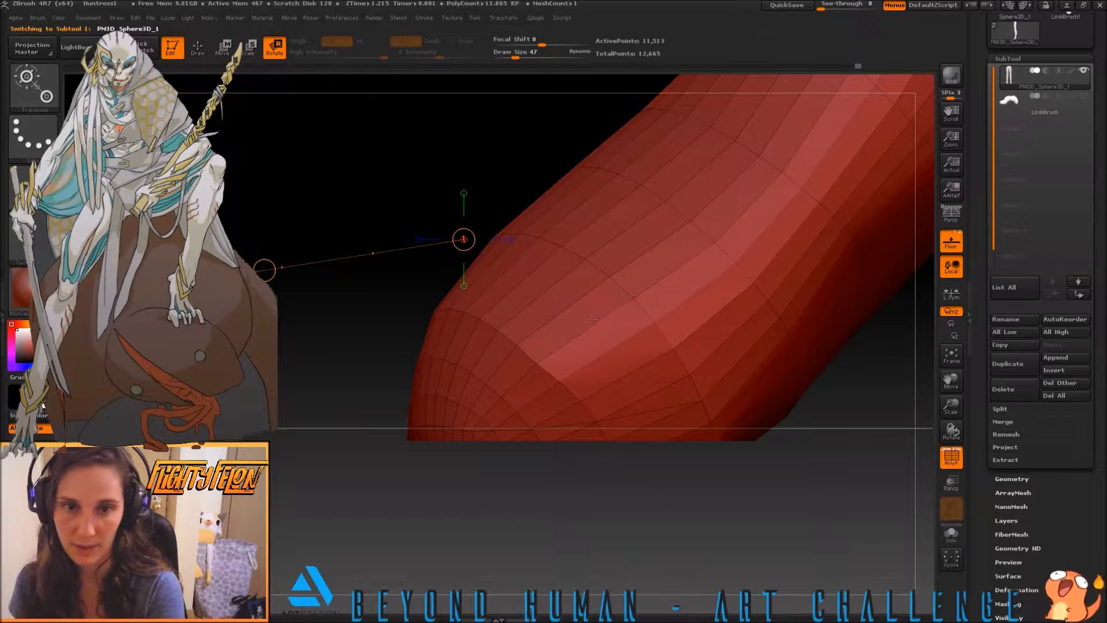
pyautogui.moveTo(340, 377); pyautogui.dragTo(706, 243)
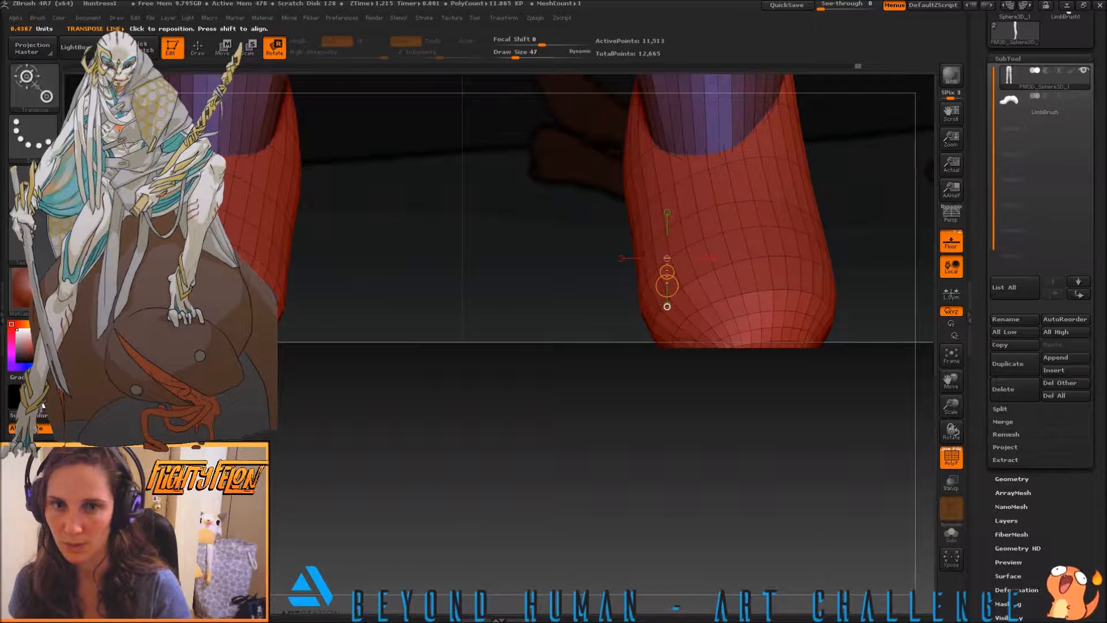
pyautogui.moveTo(184, 260); pyautogui.dragTo(205, 269)
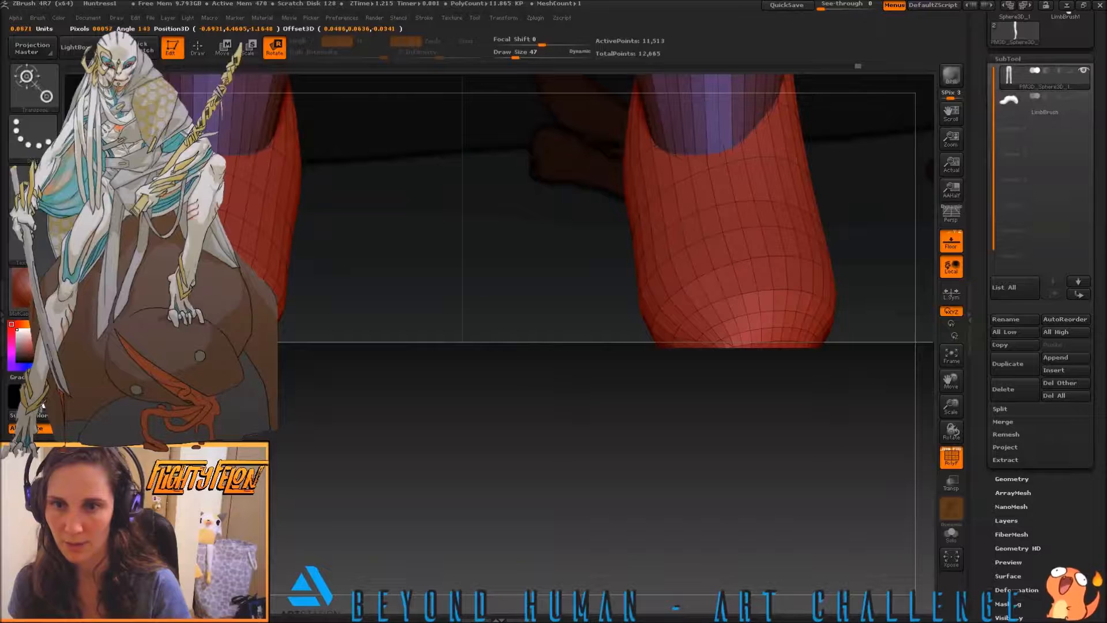
pyautogui.press('q')
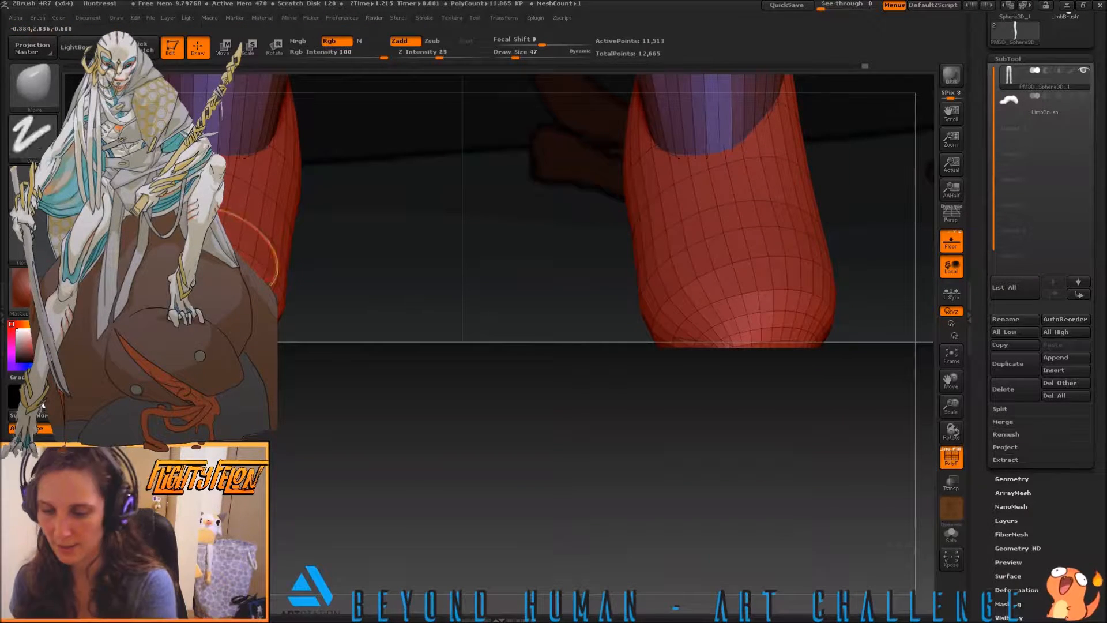
pyautogui.moveTo(441, 300); pyautogui.dragTo(415, 284)
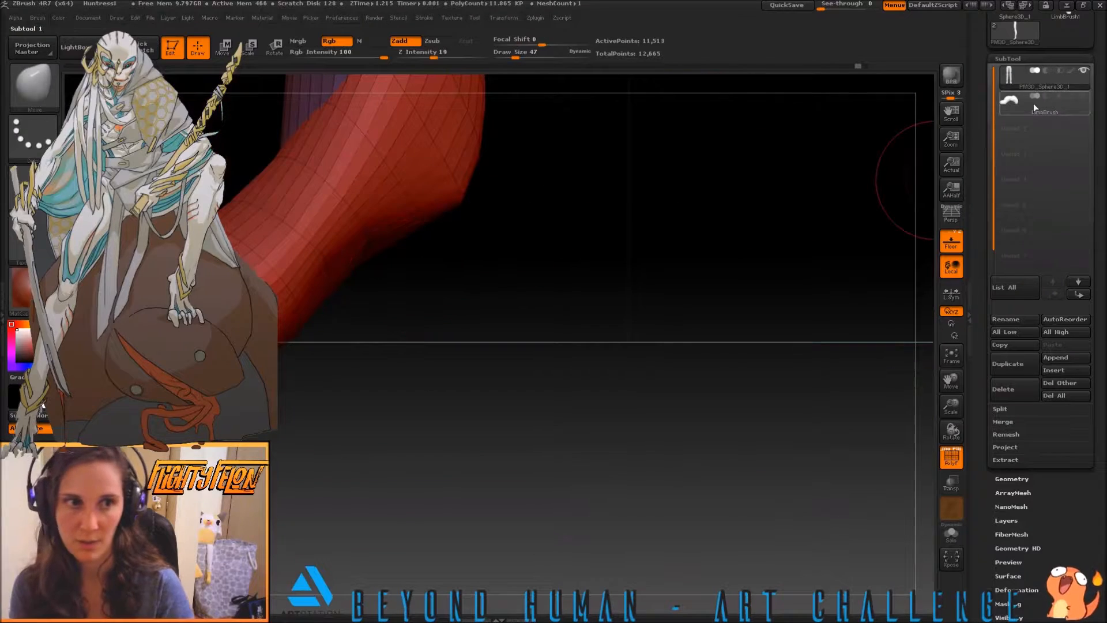
pyautogui.click(1080, 98)
# Trim the underside of the leg's foot flat along the floor line with the TrimCurve brush
pyautogui.keyDown('alt'); pyautogui.moveTo(502, 290); pyautogui.dragTo(765, 320); pyautogui.keyUp('alt')
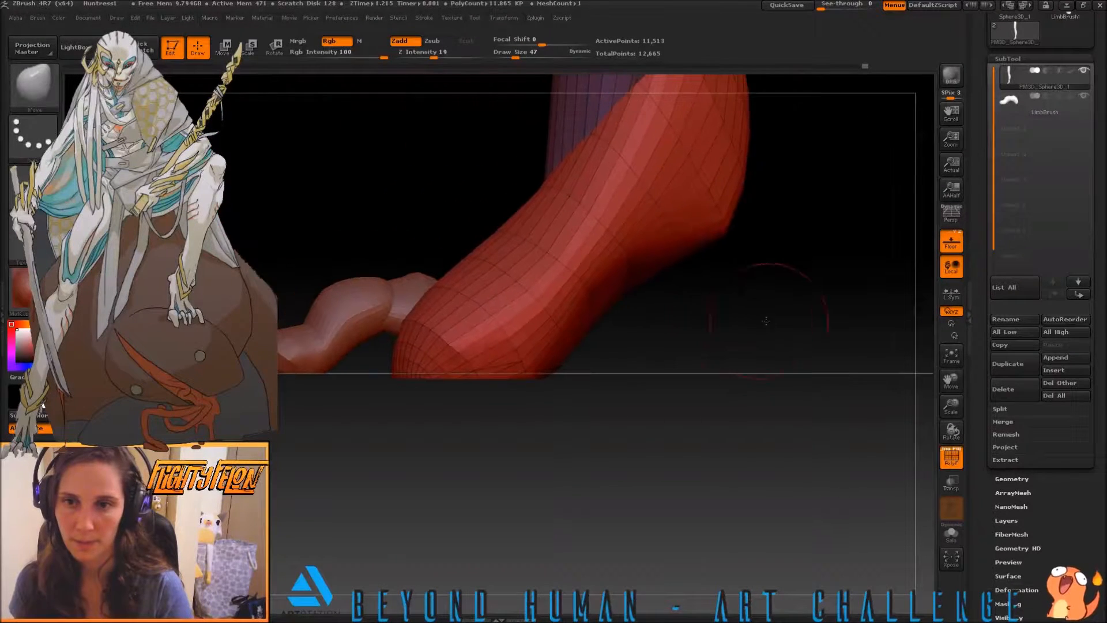
pyautogui.keyDown('alt'); pyautogui.moveTo(236, 299); pyautogui.dragTo(298, 302); pyautogui.keyUp('alt')
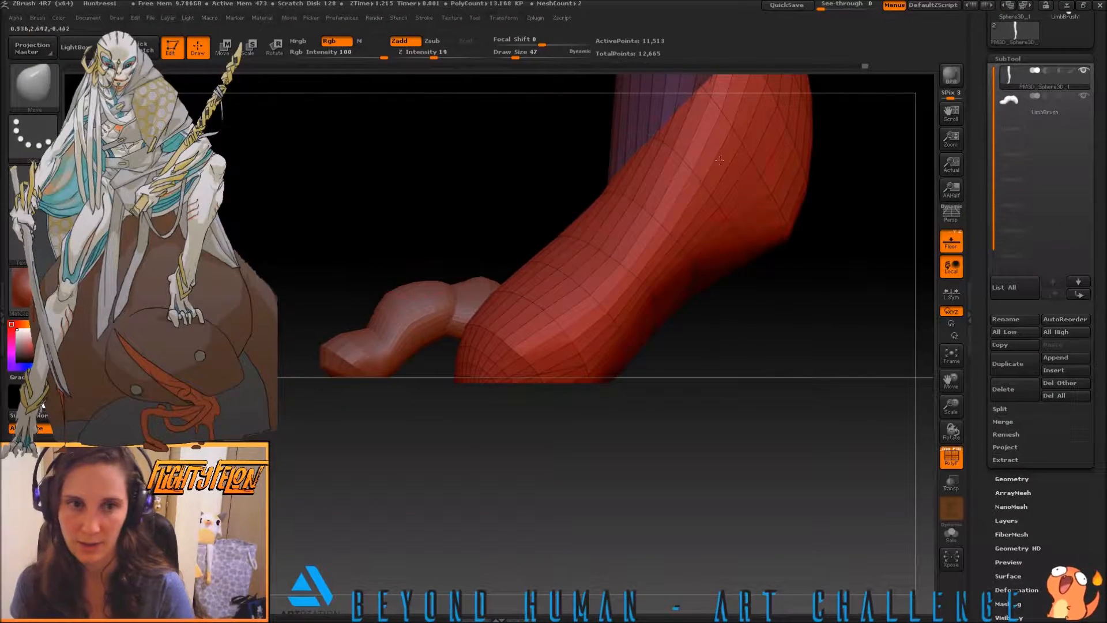
pyautogui.hotkey('ctrl', 'shift')
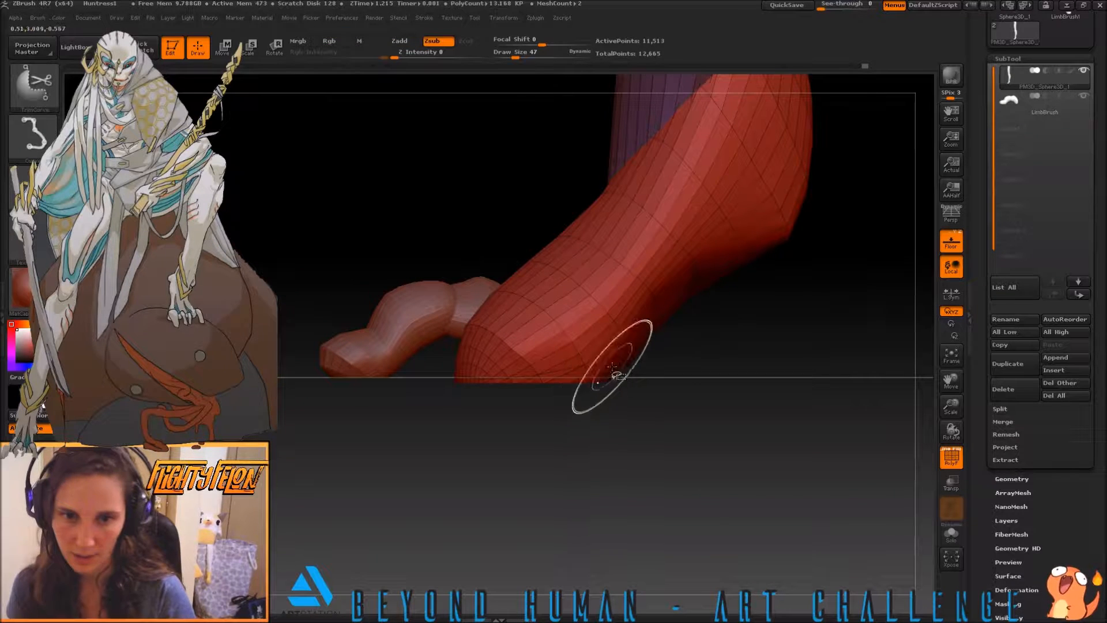
pyautogui.keyDown('ctrl'); pyautogui.keyDown('shift'); pyautogui.moveTo(638, 377); pyautogui.dragTo(419, 379); pyautogui.keyUp('shift'); pyautogui.keyUp('ctrl')
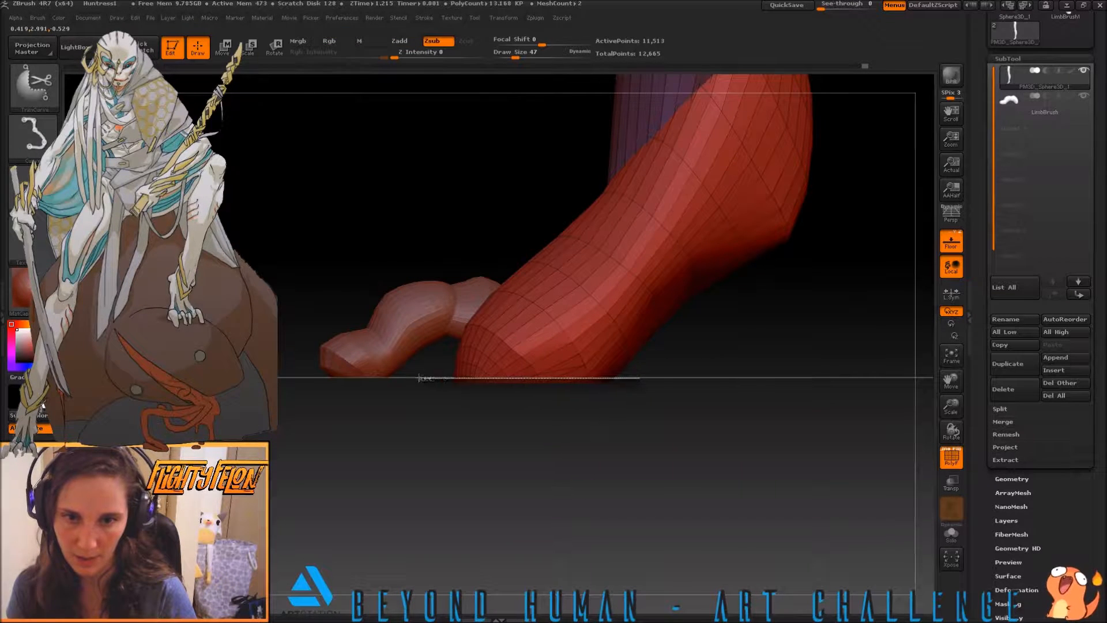
pyautogui.keyDown('ctrl'); pyautogui.keyDown('shift'); pyautogui.moveTo(327, 380); pyautogui.dragTo(295, 378); pyautogui.keyUp('shift'); pyautogui.keyUp('ctrl')
pyautogui.moveTo(254, 295)
pyautogui.mouseDown()
pyautogui.moveTo(323, 308)
pyautogui.moveTo(301, 337)
pyautogui.moveTo(233, 293)
pyautogui.moveTo(237, 309)
pyautogui.moveTo(302, 312)
pyautogui.mouseUp()
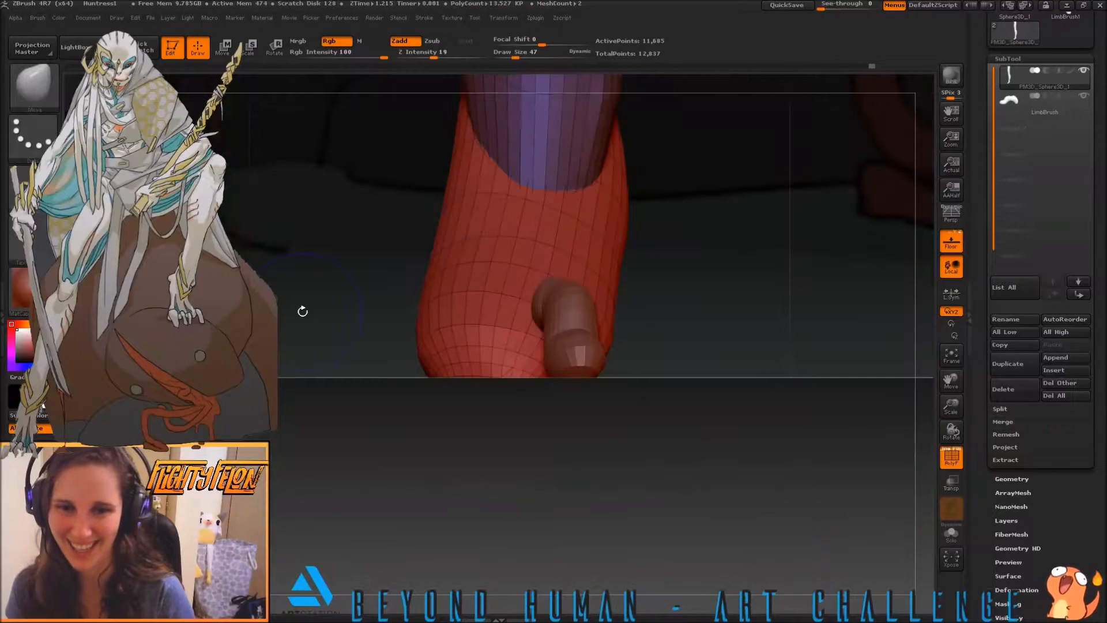
# Make the toe the active subtool and pull its middle knuckle slightly higher with the Move brush
pyautogui.moveTo(706, 261); pyautogui.dragTo(688, 294)
pyautogui.click(1009, 102)
pyautogui.keyDown('alt'); pyautogui.moveTo(701, 215); pyautogui.dragTo(695, 352); pyautogui.keyUp('alt')
pyautogui.keyDown('alt'); pyautogui.moveTo(308, 293); pyautogui.dragTo(333, 262); pyautogui.keyUp('alt')
pyautogui.keyDown('shift'); pyautogui.moveTo(406, 324); pyautogui.dragTo(329, 321); pyautogui.keyUp('shift')
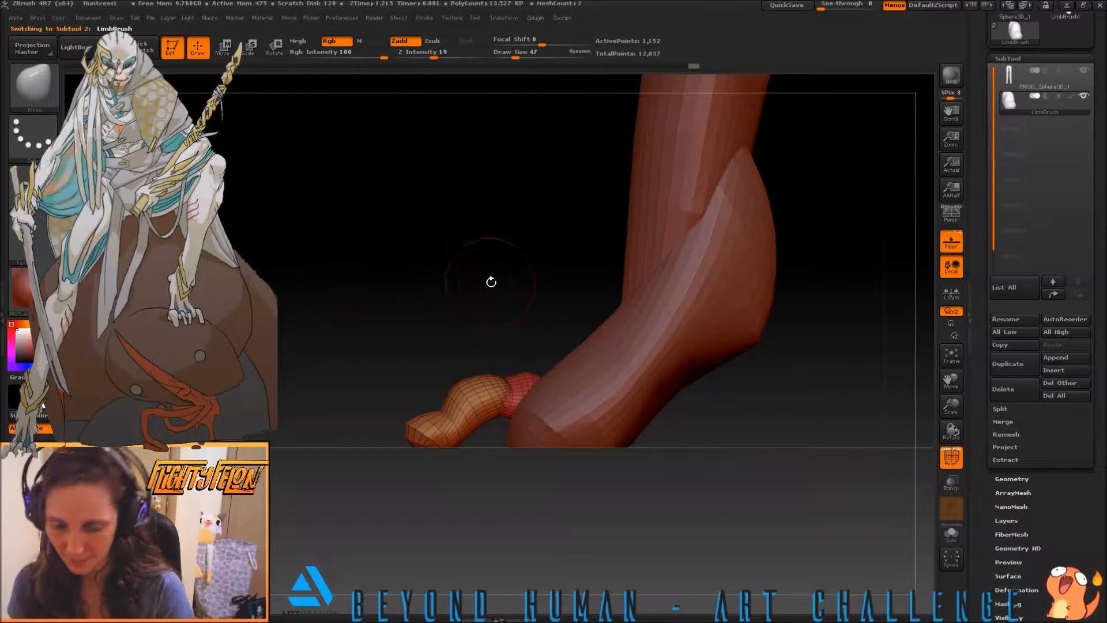
pyautogui.press('b')
pyautogui.press('m')
pyautogui.press('v')
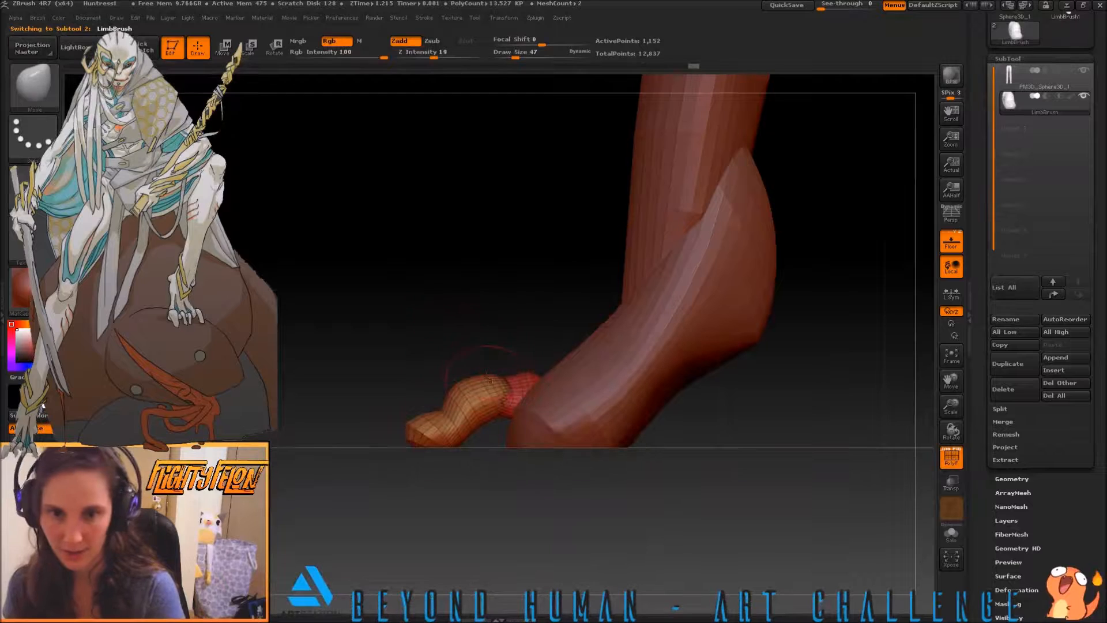
pyautogui.moveTo(494, 380); pyautogui.dragTo(487, 365)
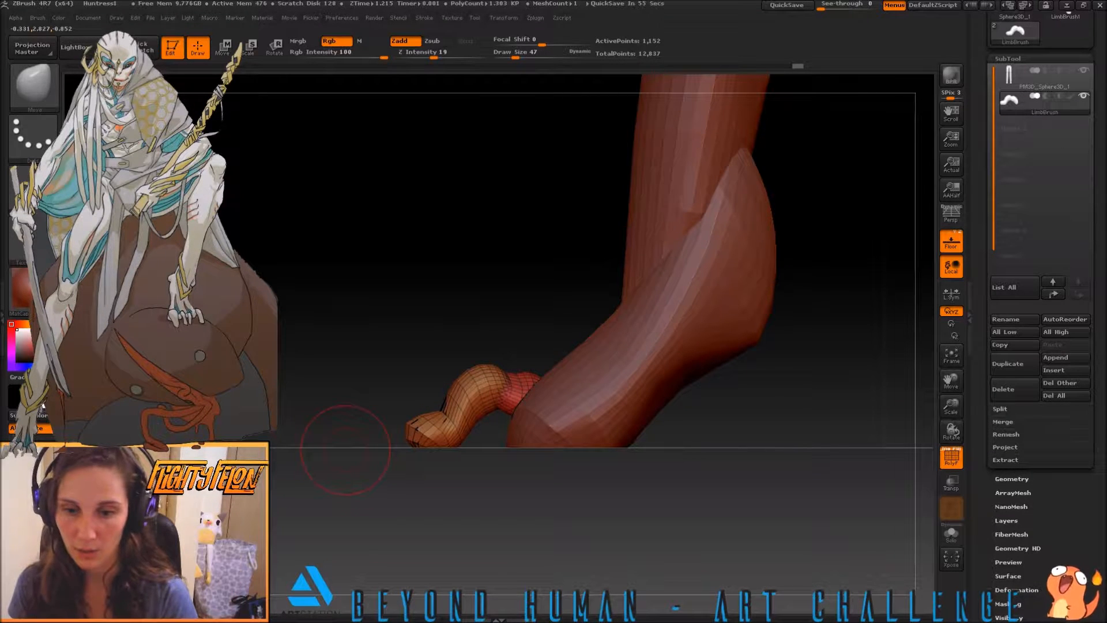
# Duplicate the toe subtool for use as a second toe
pyautogui.moveTo(377, 334); pyautogui.dragTo(309, 376)
pyautogui.moveTo(311, 380); pyautogui.dragTo(319, 471)
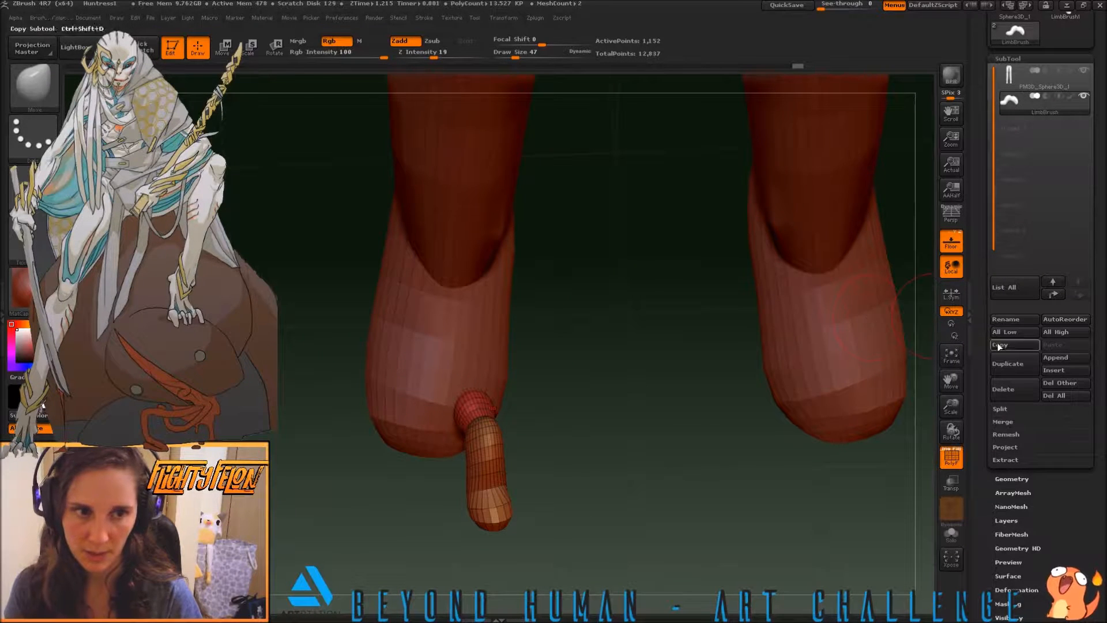
pyautogui.click(1008, 363)
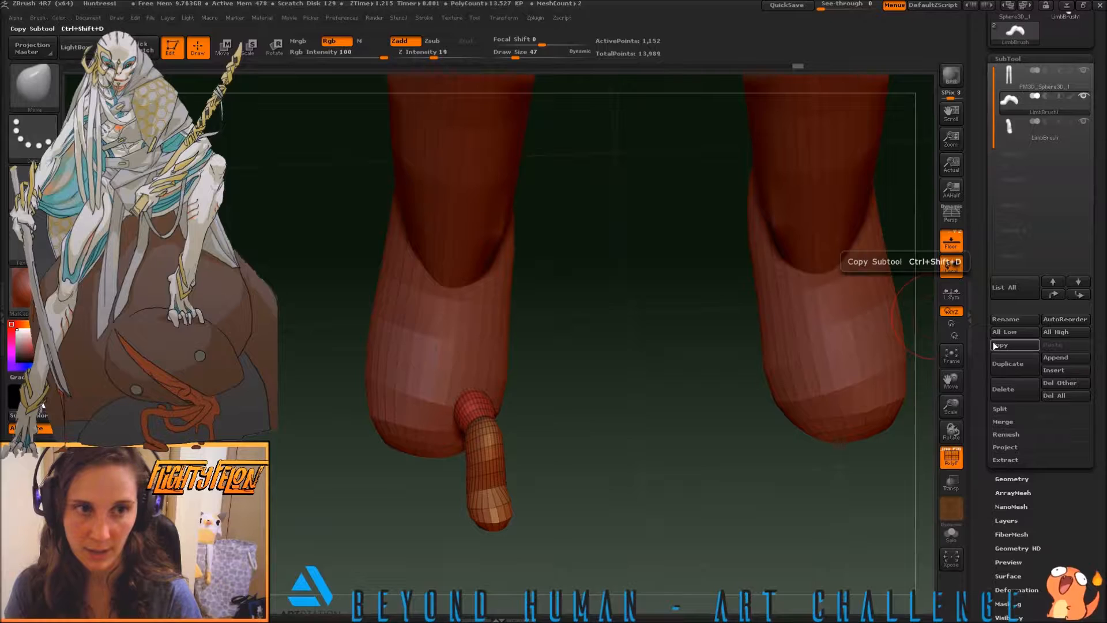
pyautogui.keyDown('alt'); pyautogui.moveTo(647, 373); pyautogui.dragTo(435, 412); pyautogui.keyUp('alt')
pyautogui.moveTo(372, 337); pyautogui.dragTo(421, 376)
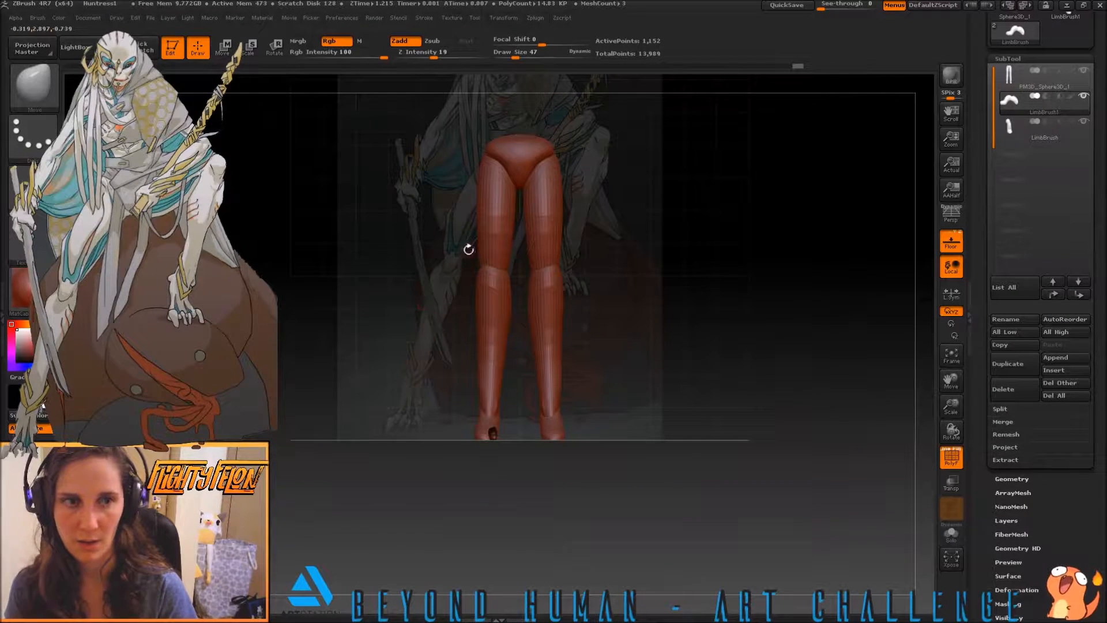
# Toggle the visibility of the leg and both toe subtools to check which toe each entry controls
pyautogui.click(1082, 99)
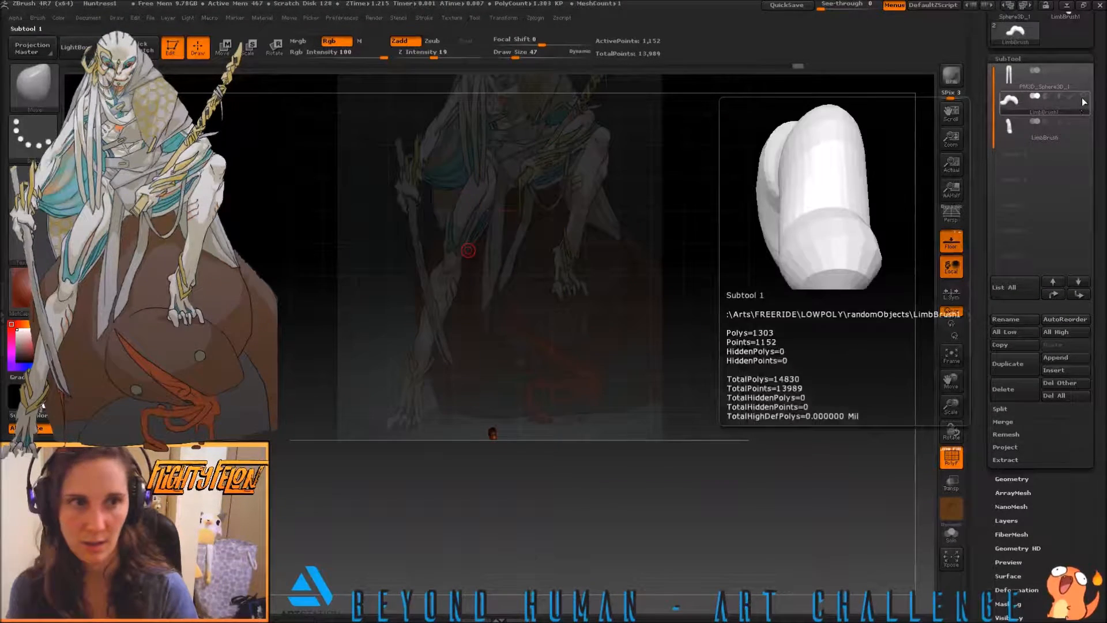
pyautogui.click(1083, 121)
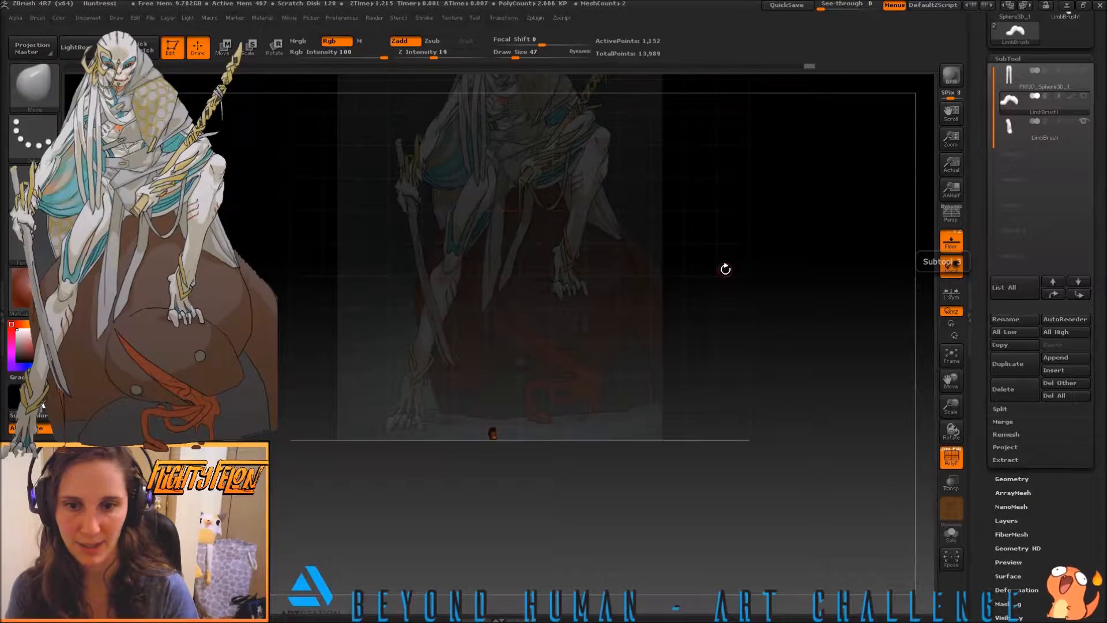
pyautogui.click(1084, 99)
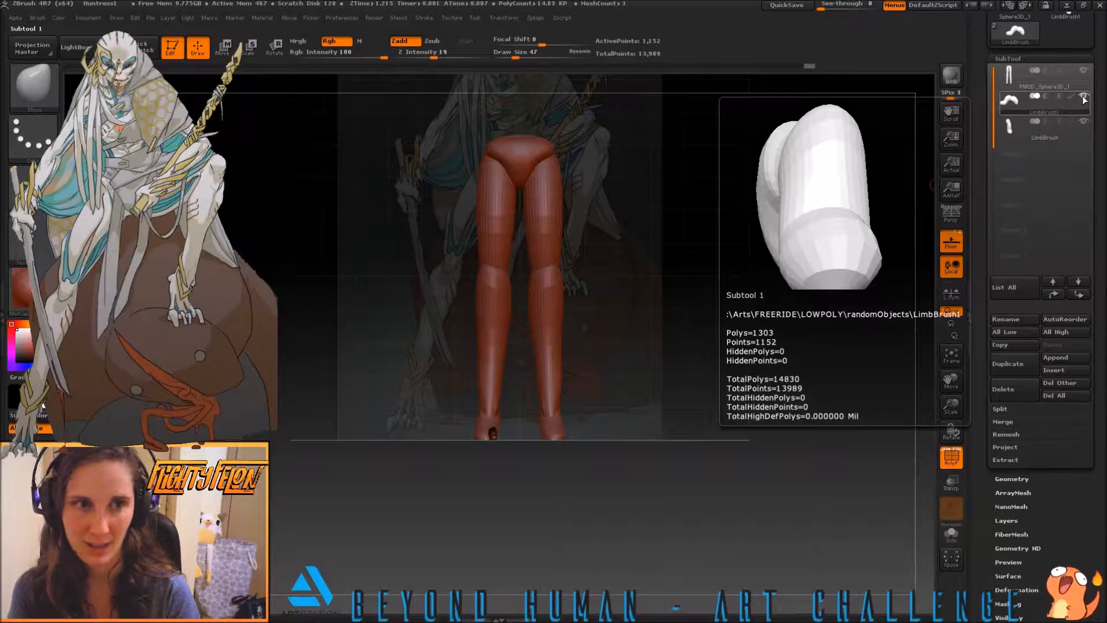
pyautogui.click(1084, 99)
pyautogui.click(1084, 122)
pyautogui.moveTo(607, 421); pyautogui.dragTo(685, 452)
pyautogui.keyDown('alt'); pyautogui.moveTo(571, 436); pyautogui.dragTo(652, 467); pyautogui.keyUp('alt')
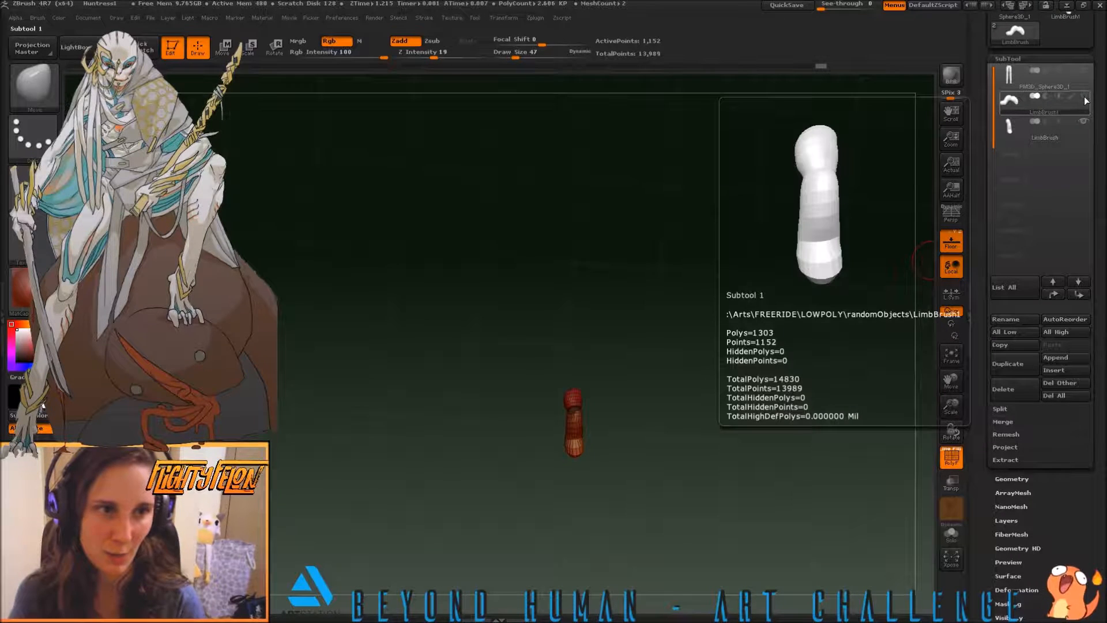
pyautogui.click(1083, 72)
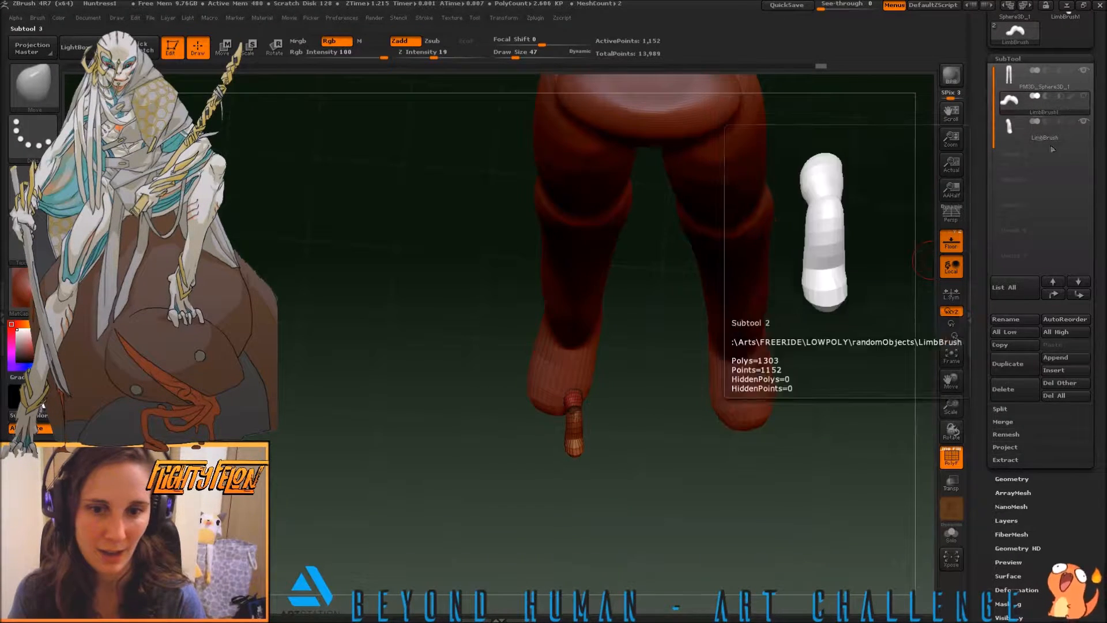
pyautogui.moveTo(489, 297); pyautogui.dragTo(475, 382)
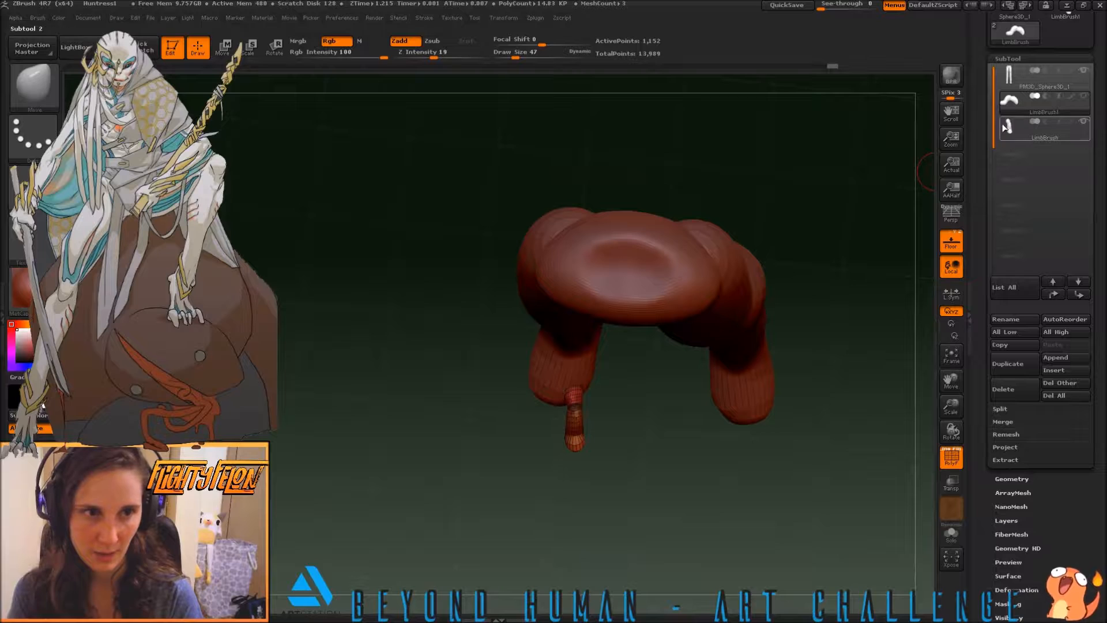
pyautogui.click(1086, 103)
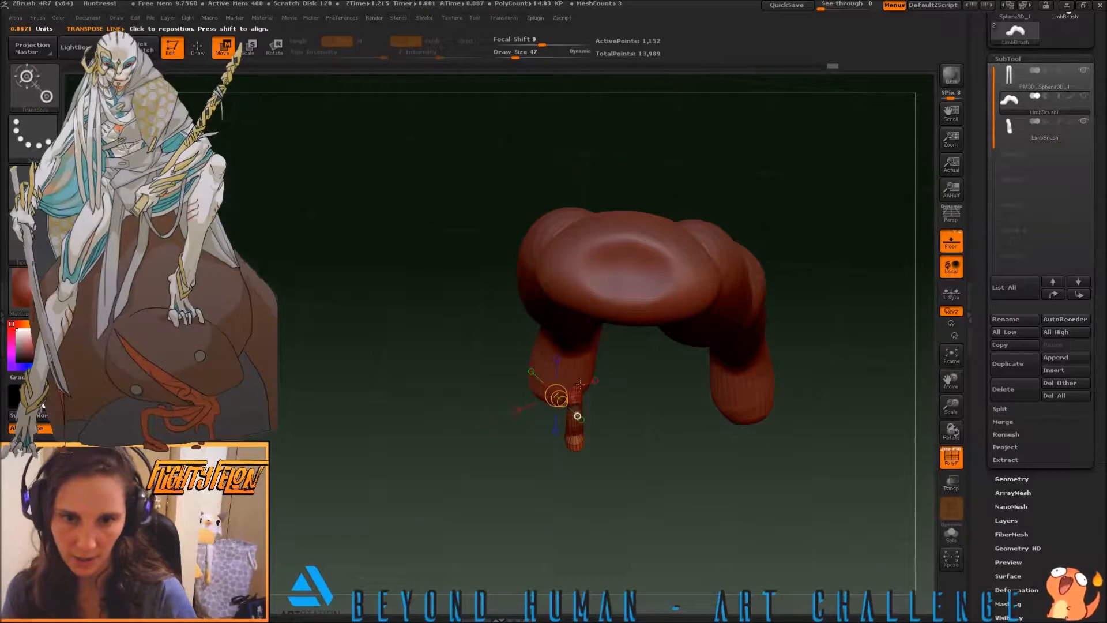
# Move the copied toe to the outer side of the same foot and rotate it with the transpose line
pyautogui.press('w')
pyautogui.moveTo(573, 385)
pyautogui.mouseDown()
pyautogui.moveTo(573, 451)
pyautogui.moveTo(562, 419)
pyautogui.moveTo(516, 419)
pyautogui.moveTo(524, 401)
pyautogui.moveTo(547, 397)
pyautogui.moveTo(544, 451)
pyautogui.moveTo(530, 446)
pyautogui.moveTo(625, 483)
pyautogui.mouseUp()
pyautogui.press('r')
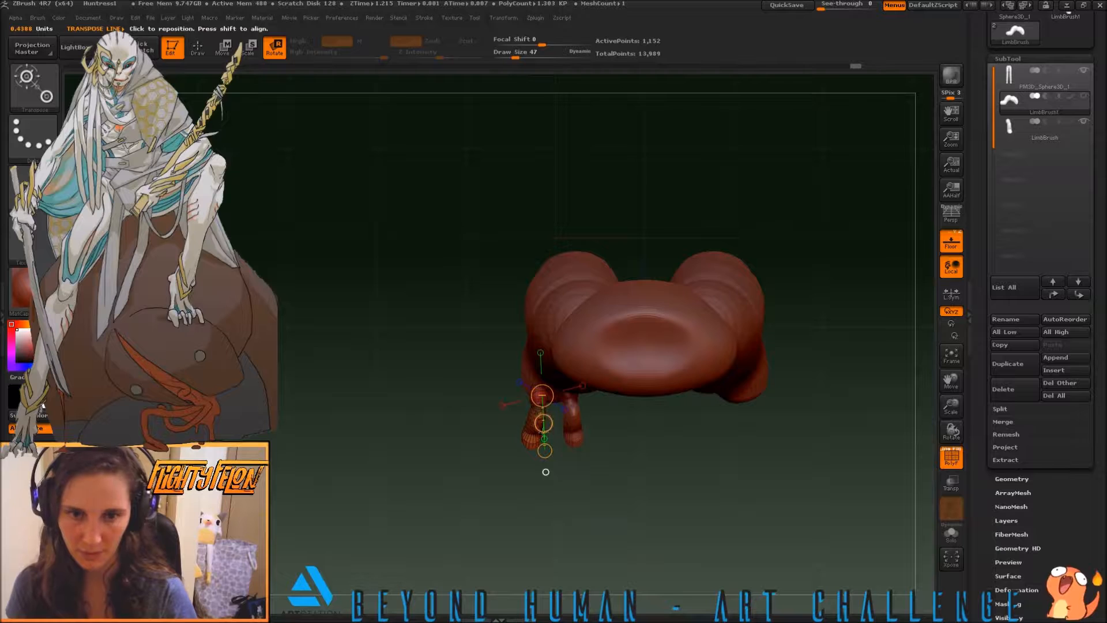
pyautogui.moveTo(545, 450); pyautogui.dragTo(545, 450)
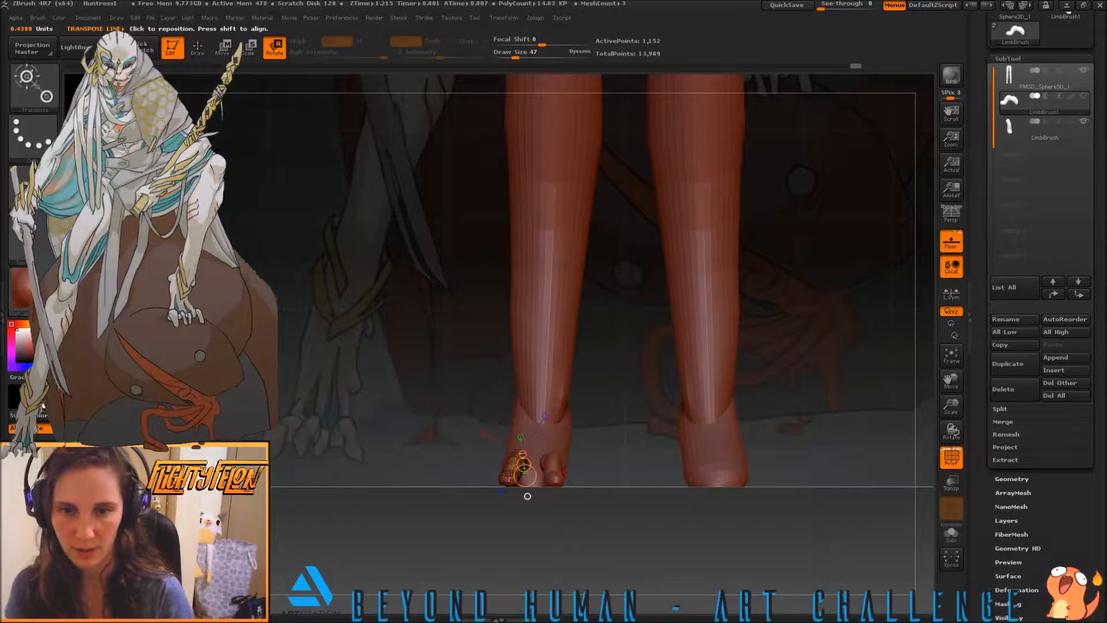
pyautogui.keyDown('shift'); pyautogui.moveTo(508, 475); pyautogui.dragTo(500, 416); pyautogui.keyUp('shift')
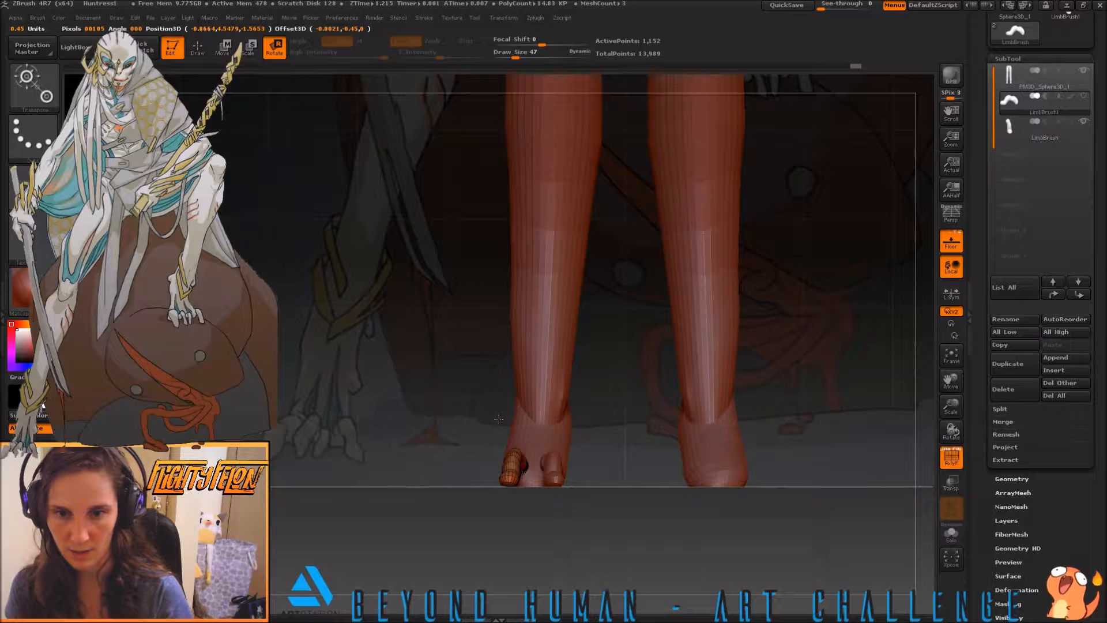
pyautogui.moveTo(498, 419); pyautogui.dragTo(511, 444)
# Fine-tune the copied toe's placement against the outer front of the foot with the transpose line
pyautogui.press('w')
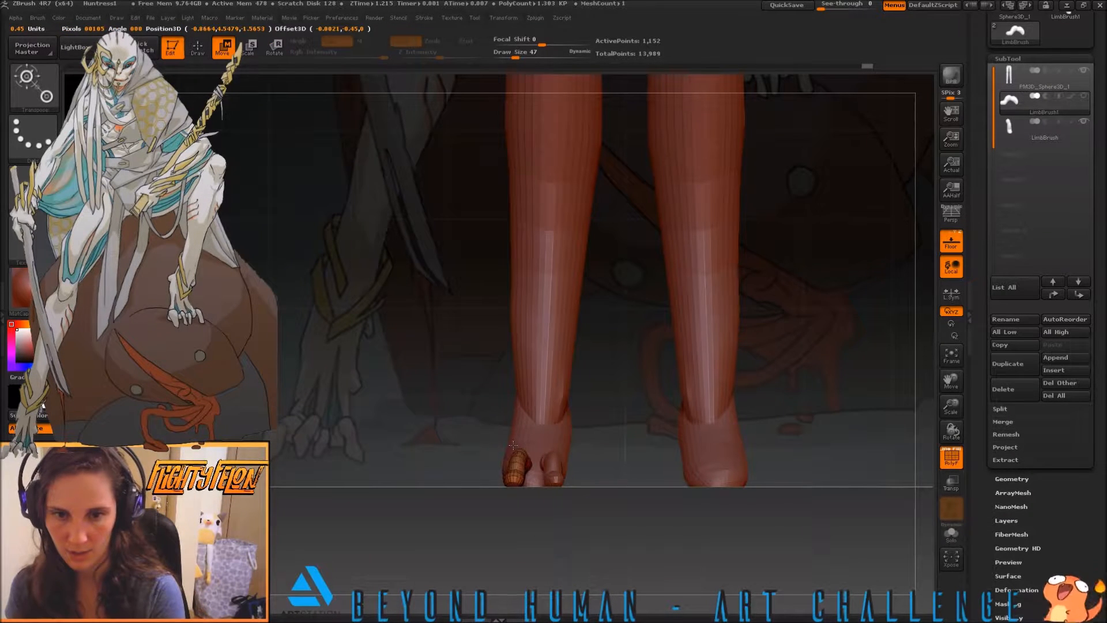
pyautogui.moveTo(513, 444); pyautogui.dragTo(512, 445)
pyautogui.moveTo(648, 467); pyautogui.dragTo(595, 498)
pyautogui.moveTo(507, 460)
pyautogui.mouseDown()
pyautogui.moveTo(411, 440)
pyautogui.moveTo(428, 442)
pyautogui.mouseUp()
pyautogui.press('e')
pyautogui.moveTo(351, 426); pyautogui.dragTo(407, 476)
# Reshape the outer toe with the Move brush from side and front, using draw sizes 136 and 65
pyautogui.press('b')
pyautogui.press('m')
pyautogui.press('v')
pyautogui.press('s')
pyautogui.moveTo(401, 466); pyautogui.dragTo(490, 483)
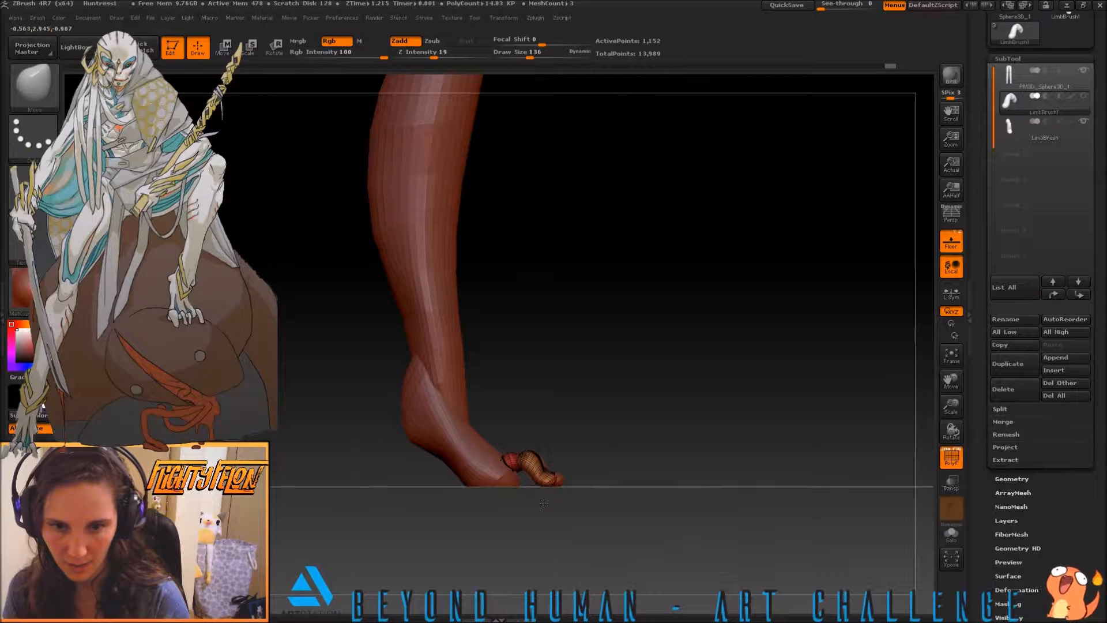
pyautogui.moveTo(544, 504); pyautogui.dragTo(582, 474)
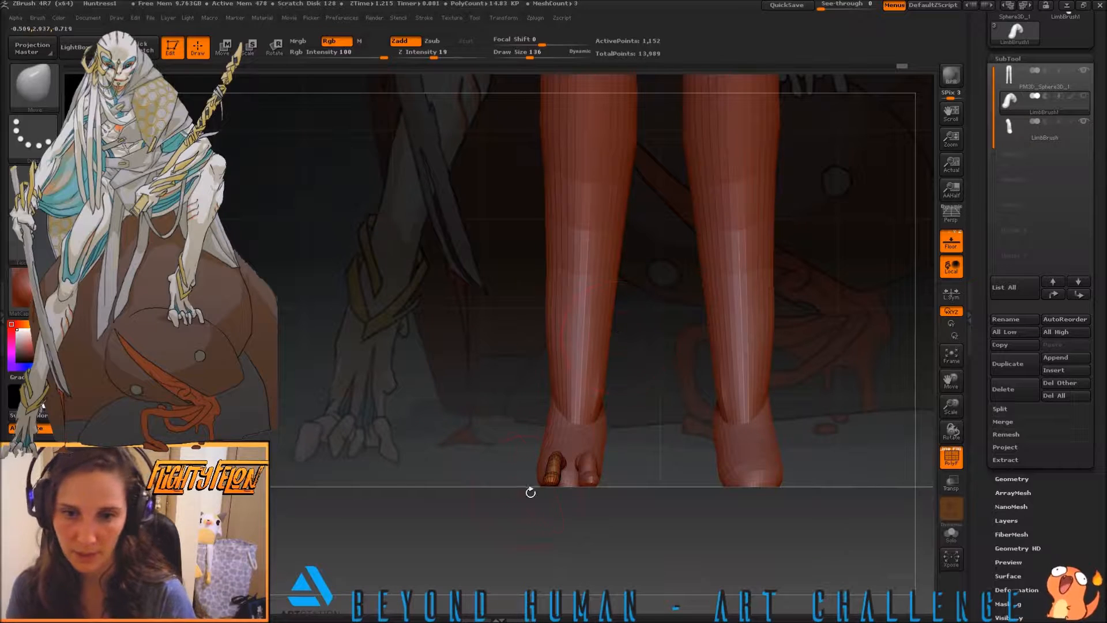
pyautogui.press('s')
pyautogui.moveTo(496, 470)
pyautogui.mouseDown()
pyautogui.moveTo(465, 477)
pyautogui.moveTo(562, 487)
pyautogui.mouseUp()
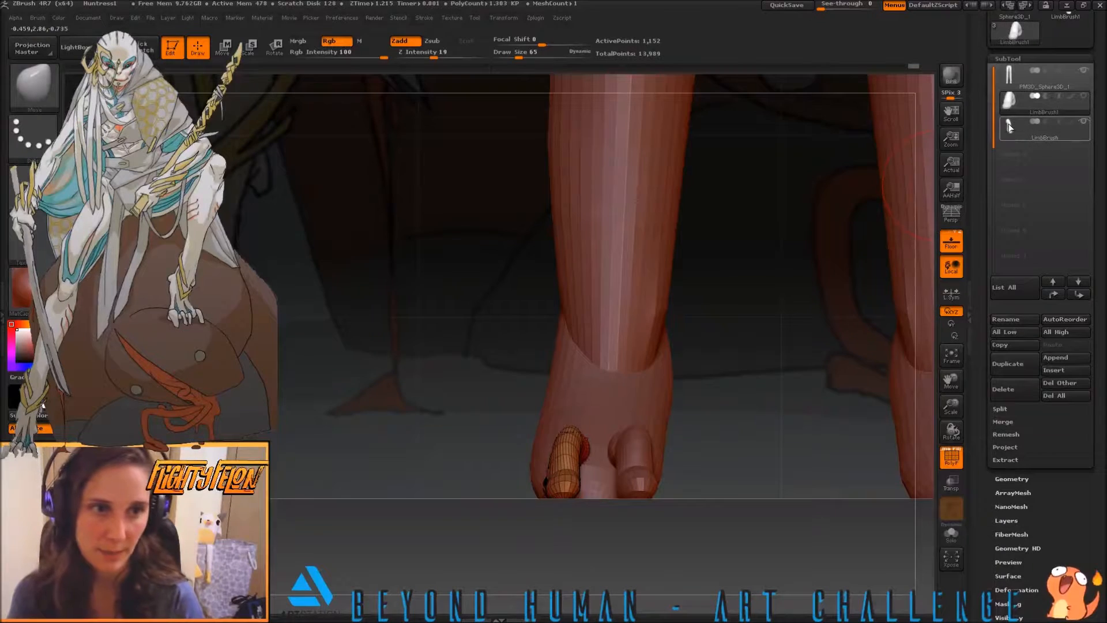
# Activate the inner toe and toggle the visibility of the leg and toes to compare the subtools
pyautogui.click(1031, 128)
pyautogui.moveTo(1027, 129)
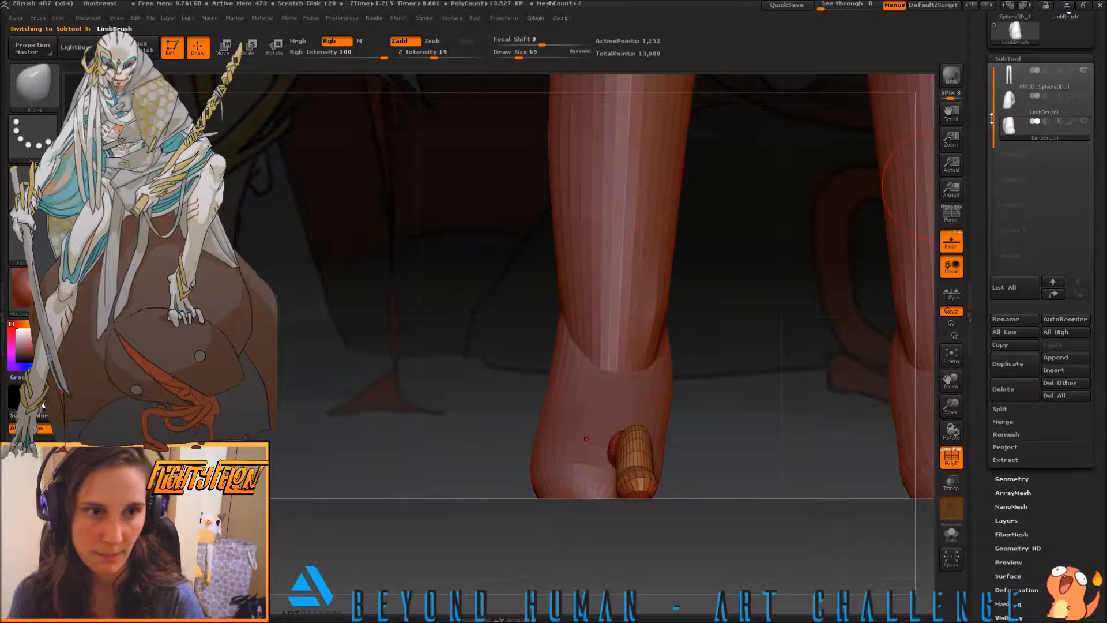
pyautogui.click(1084, 96)
pyautogui.moveTo(1082, 125)
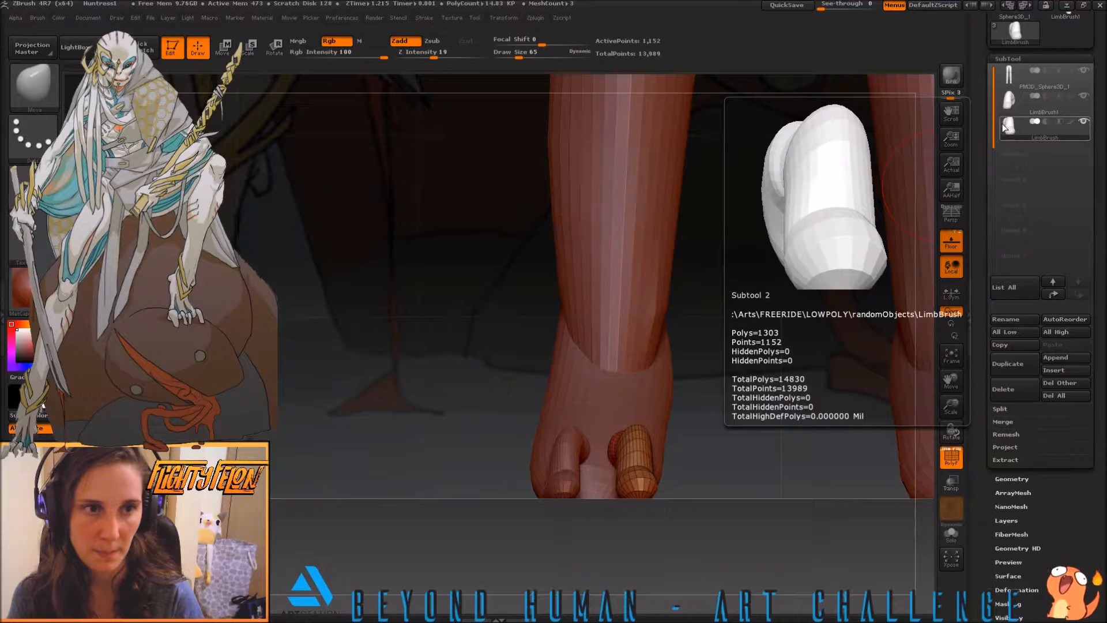
pyautogui.click(1082, 96)
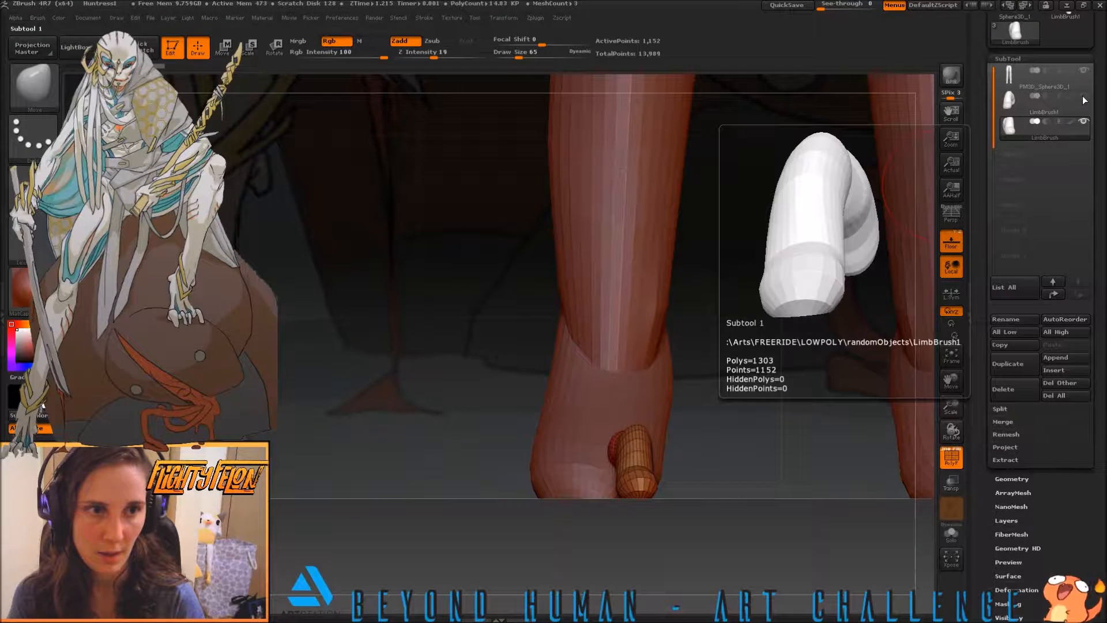
pyautogui.click(1083, 96)
pyautogui.click(1084, 121)
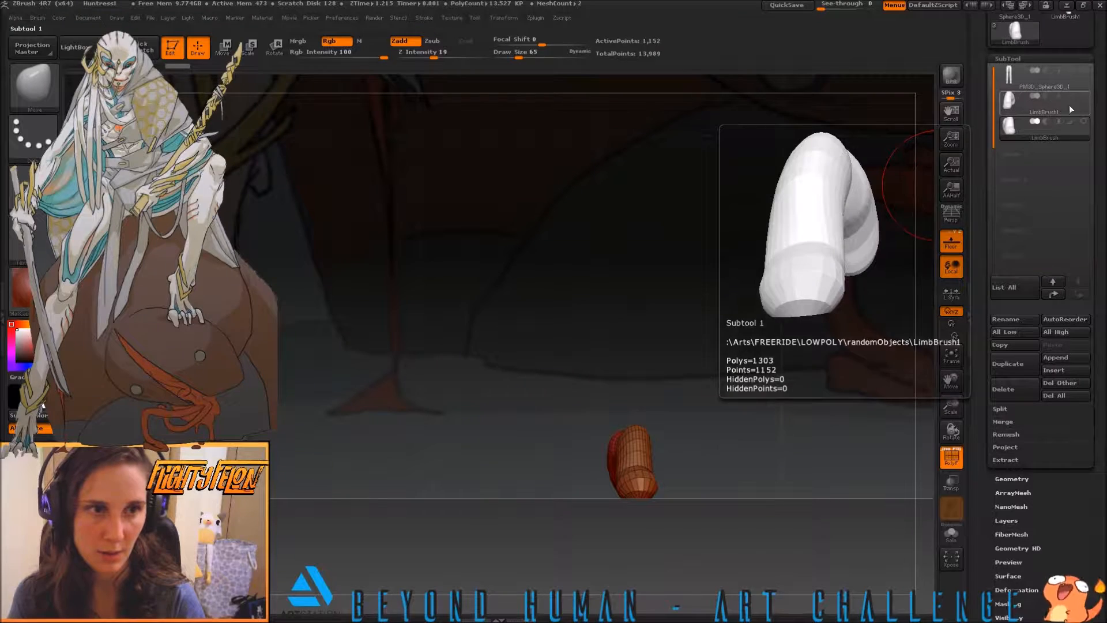
pyautogui.click(1082, 97)
pyautogui.click(1084, 72)
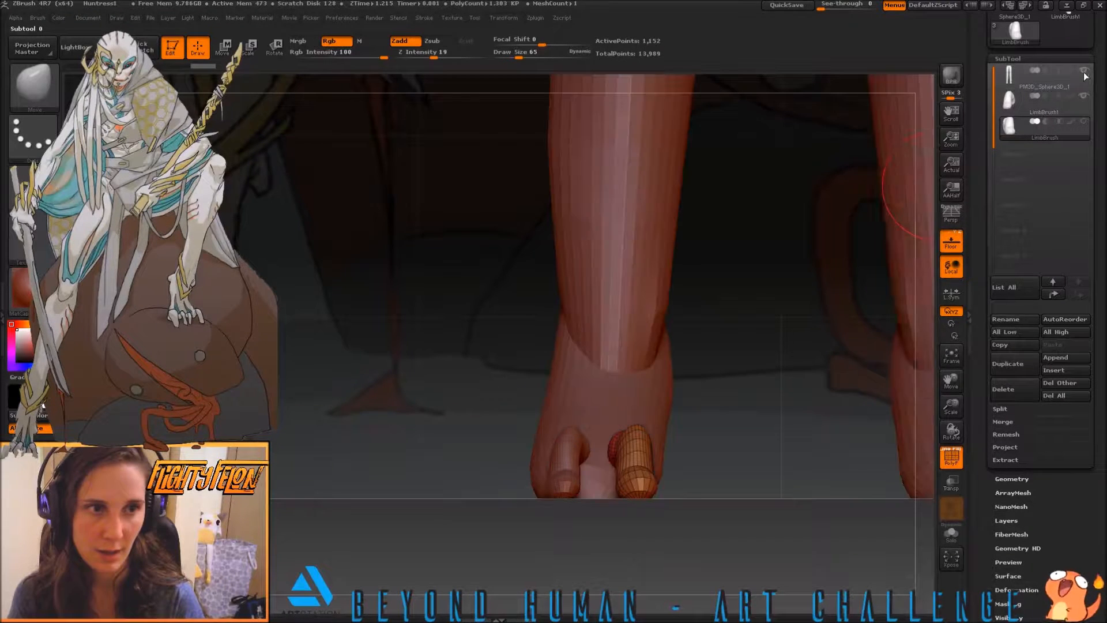
# Duplicate the outer toe subtool and move the copy inward to sit between the two existing toes
pyautogui.click(1012, 99)
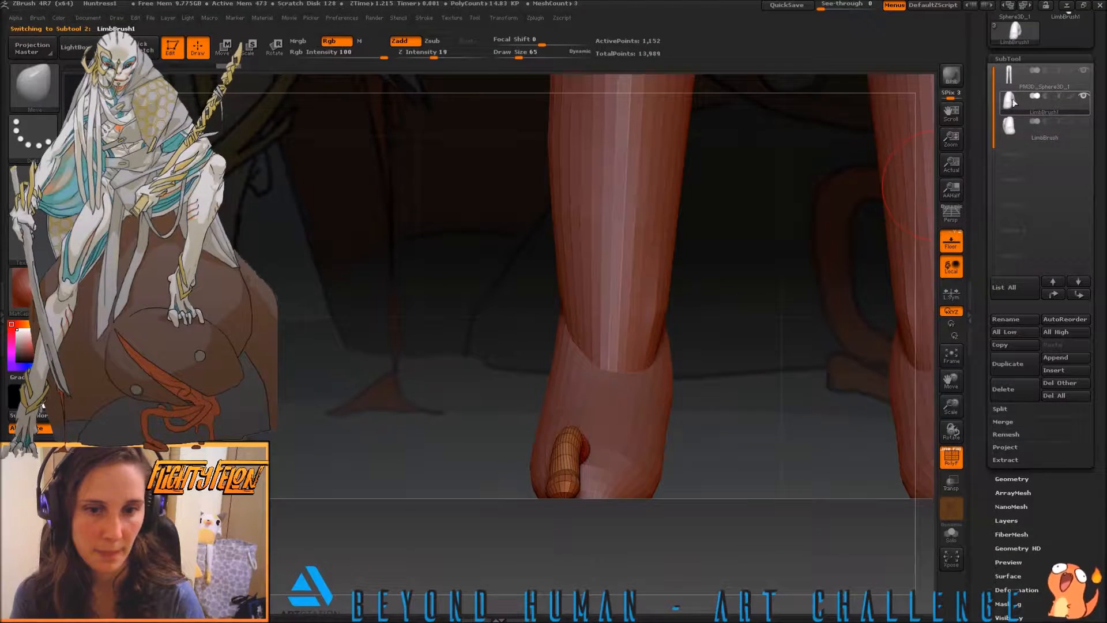
pyautogui.moveTo(1079, 126)
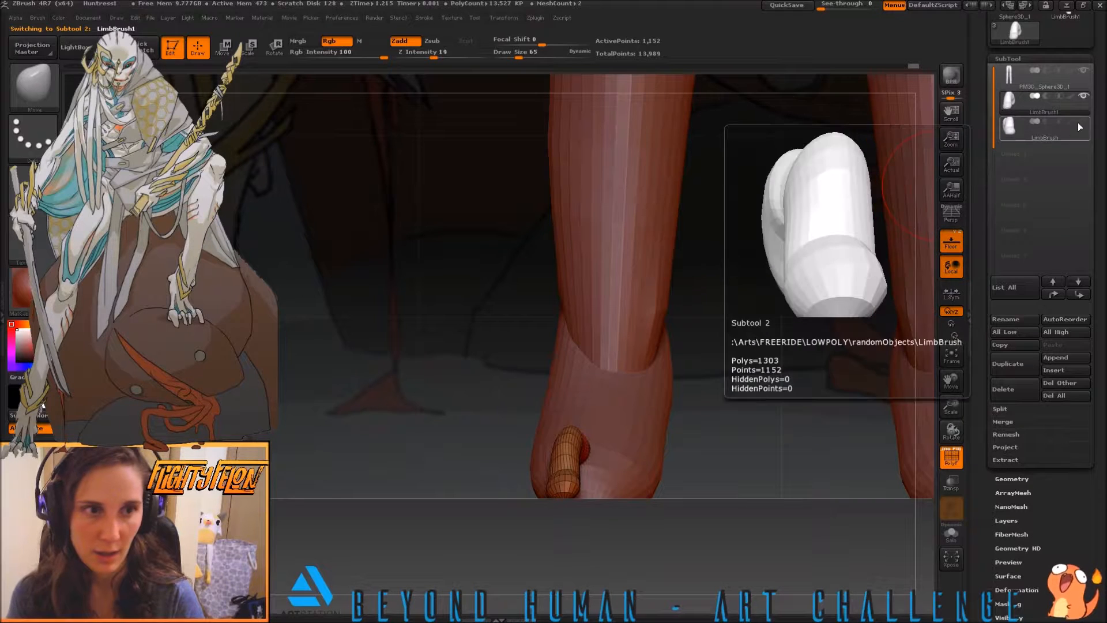
pyautogui.click(1007, 363)
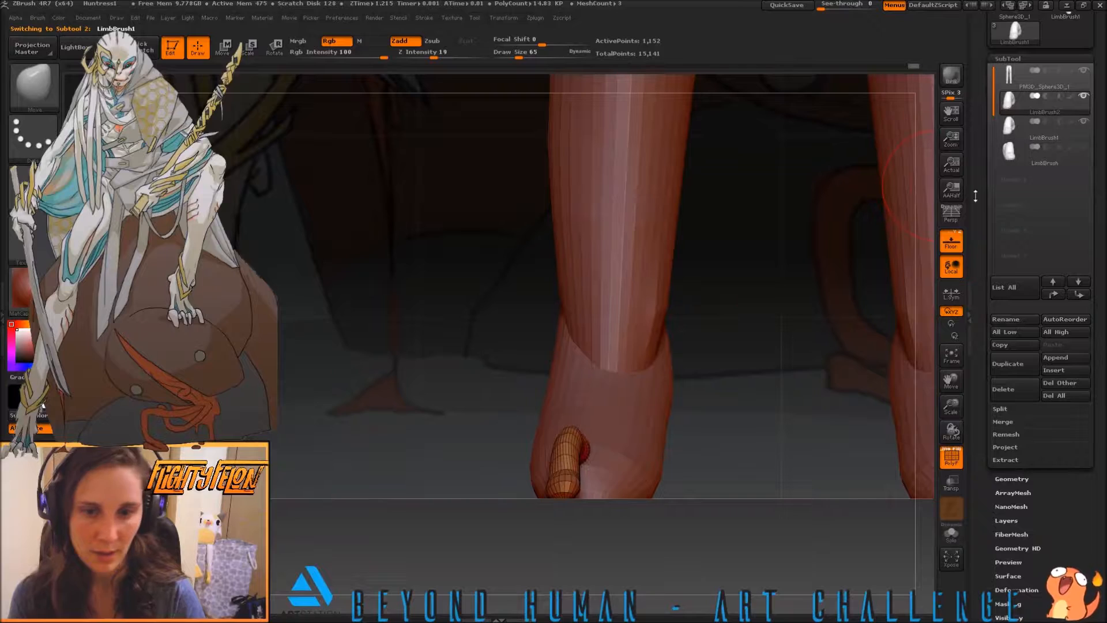
pyautogui.press('b')
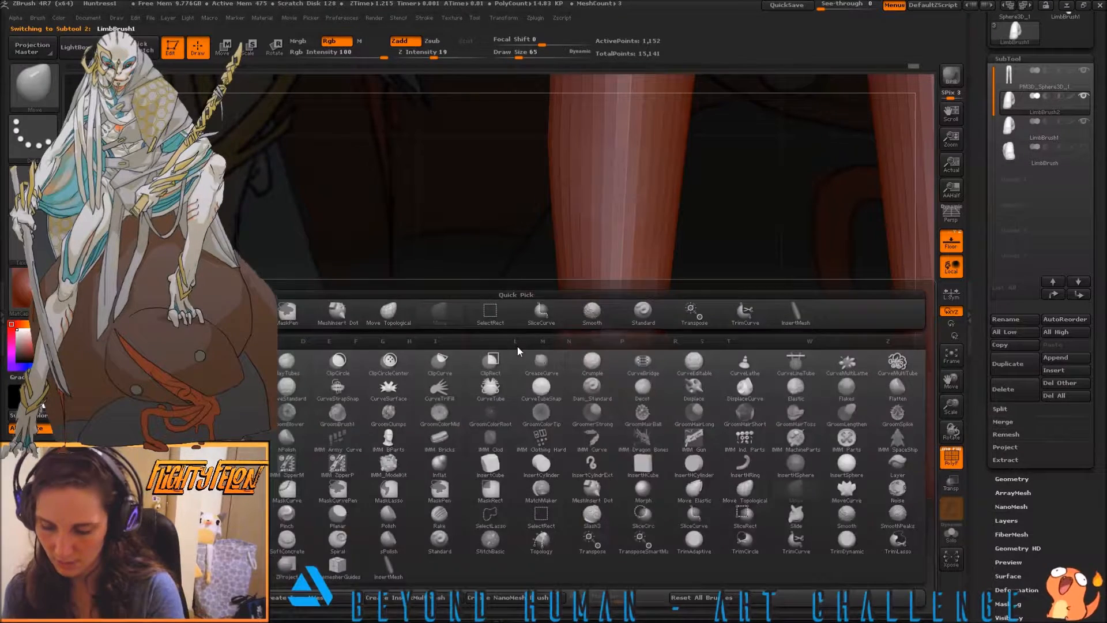
pyautogui.press('w')
pyautogui.moveTo(560, 491); pyautogui.dragTo(562, 391)
pyautogui.keyDown('ctrl'); pyautogui.moveTo(560, 439); pyautogui.dragTo(600, 438); pyautogui.keyUp('ctrl')
pyautogui.moveTo(875, 199); pyautogui.dragTo(831, 258)
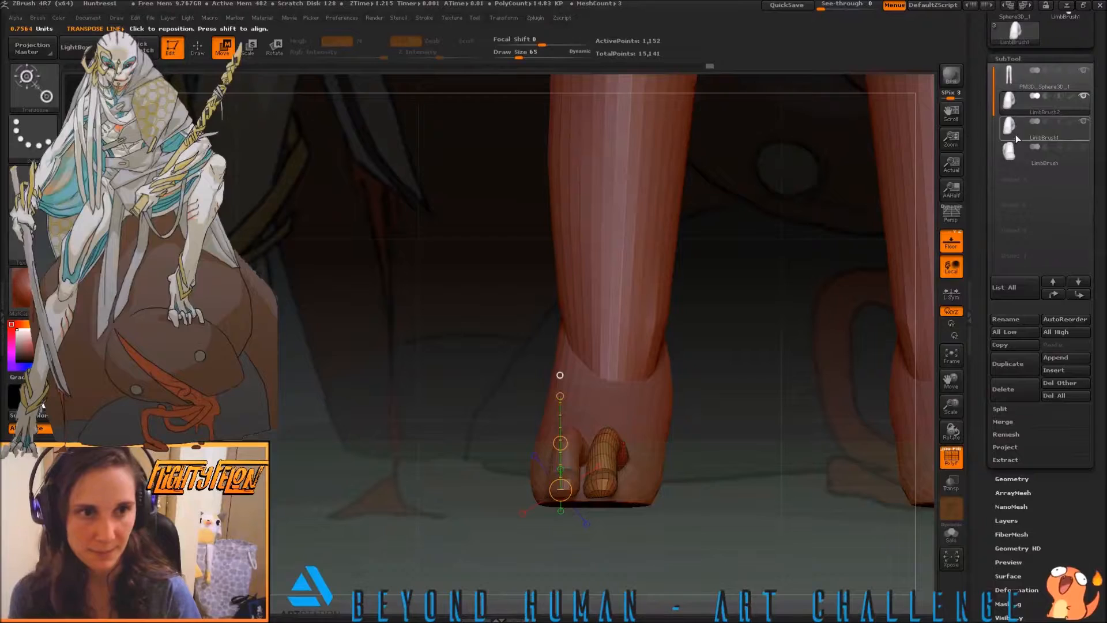
# Show the hidden inner toe again and adjust its tip with the Move brush at draw size 65, working from above and from the front
pyautogui.click(1084, 146)
pyautogui.moveTo(787, 402); pyautogui.dragTo(815, 510)
pyautogui.moveTo(743, 444); pyautogui.dragTo(755, 430)
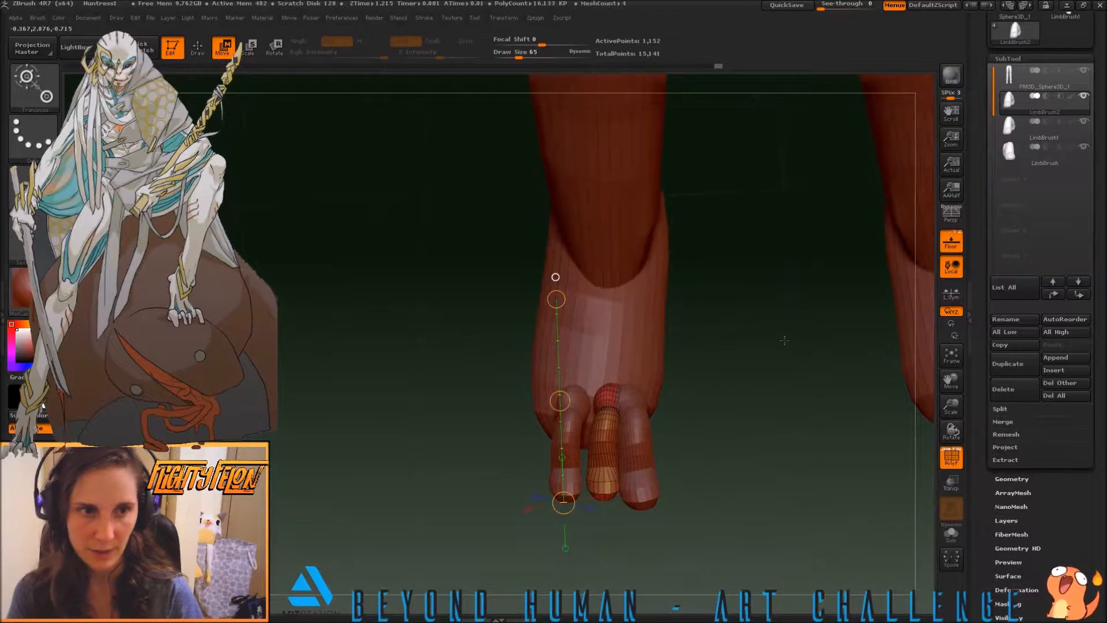
pyautogui.click(1015, 155)
pyautogui.moveTo(794, 382)
pyautogui.mouseDown()
pyautogui.moveTo(795, 422)
pyautogui.moveTo(776, 439)
pyautogui.mouseUp()
pyautogui.press('b')
pyautogui.press('m')
pyautogui.press('v')
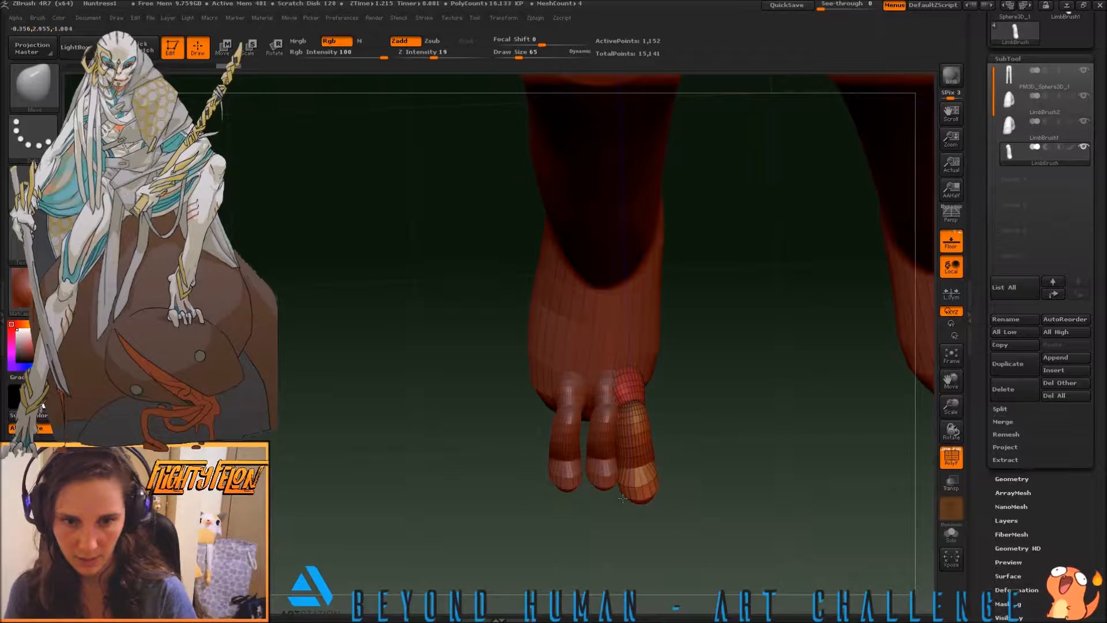
pyautogui.moveTo(638, 490); pyautogui.dragTo(643, 493)
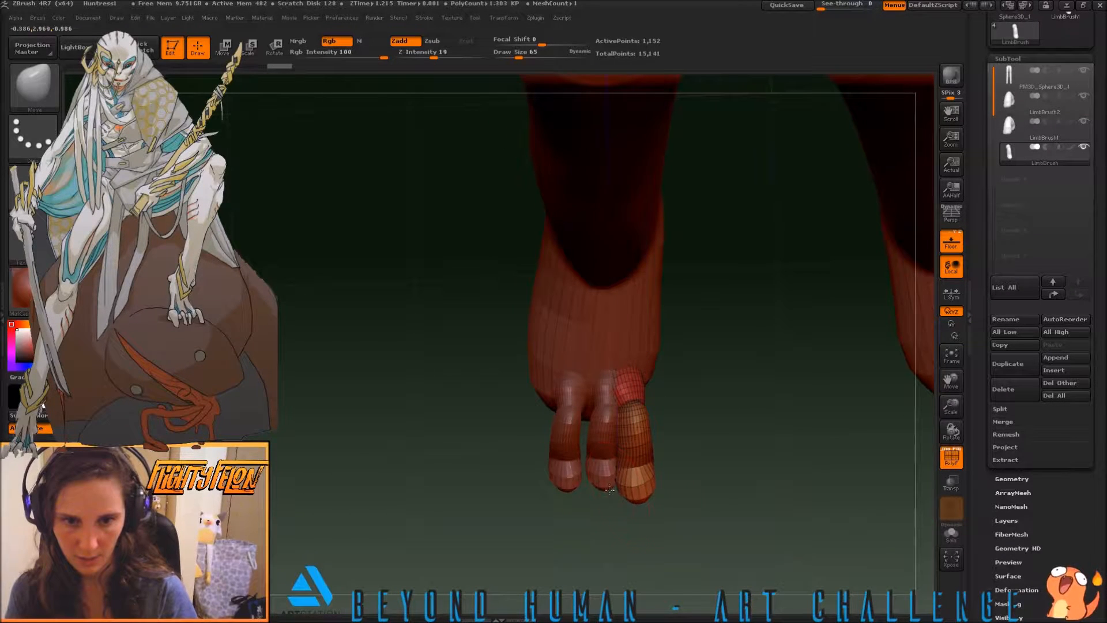
pyautogui.moveTo(631, 427)
pyautogui.mouseDown()
pyautogui.moveTo(617, 489)
pyautogui.moveTo(641, 494)
pyautogui.moveTo(625, 502)
pyautogui.moveTo(659, 570)
pyautogui.mouseUp()
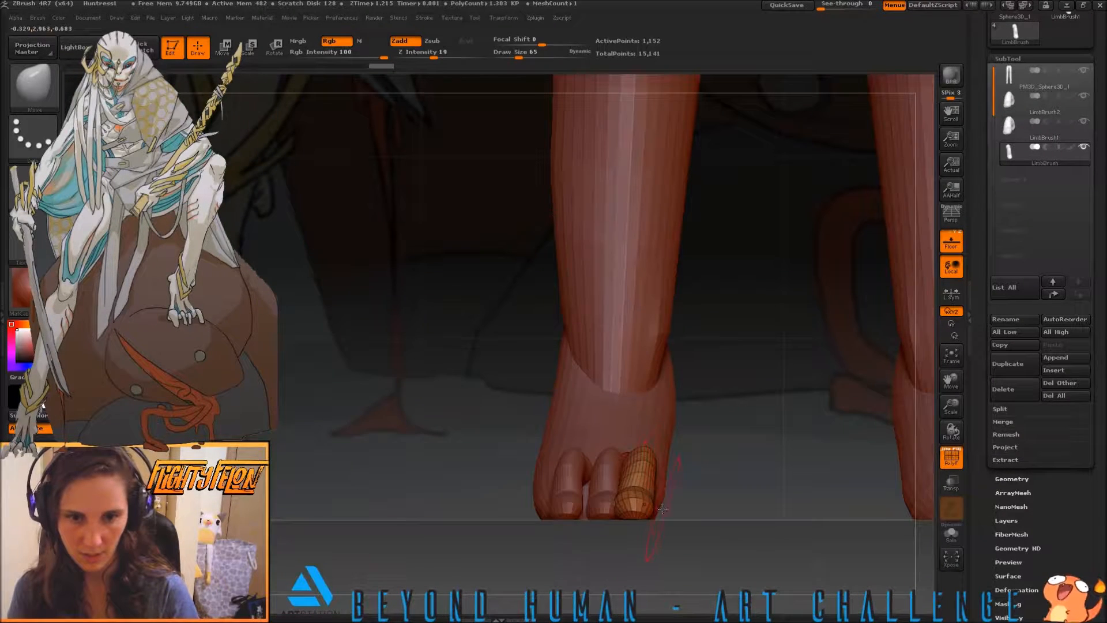
pyautogui.moveTo(634, 512); pyautogui.dragTo(632, 511)
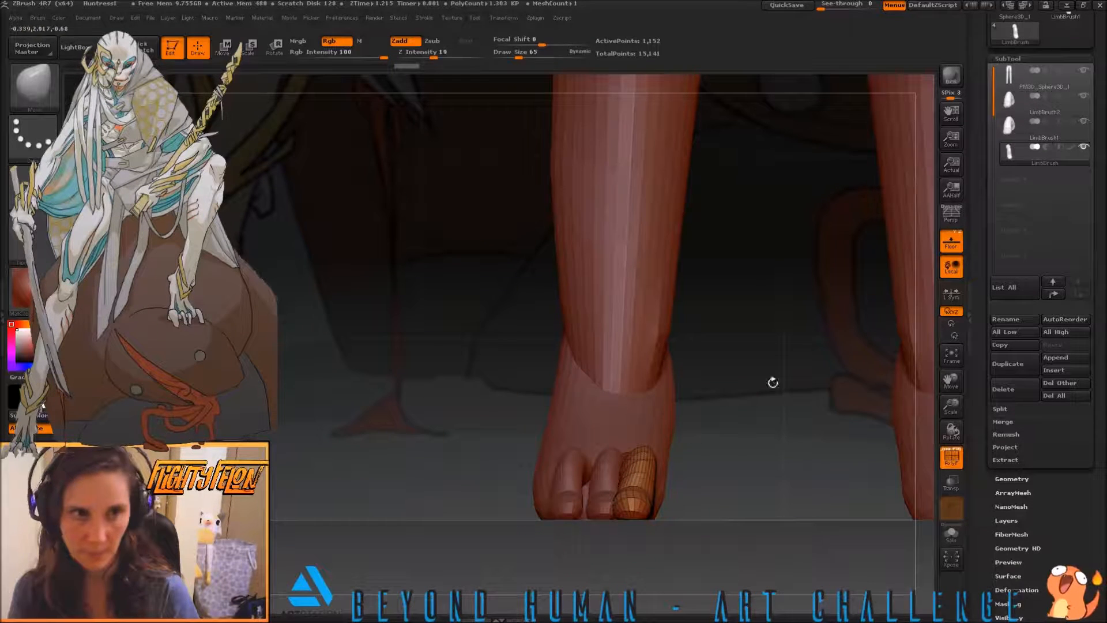
# Try to resize the middle toe subtool with a transpose line placed along it from the side
pyautogui.click(1009, 99)
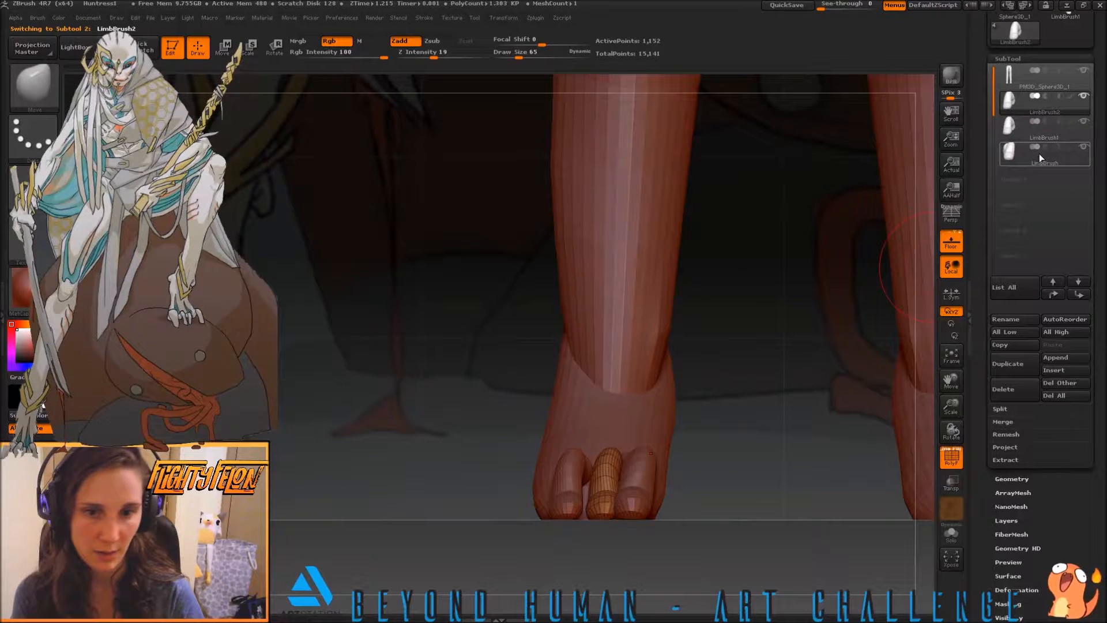
pyautogui.moveTo(717, 448); pyautogui.dragTo(600, 456)
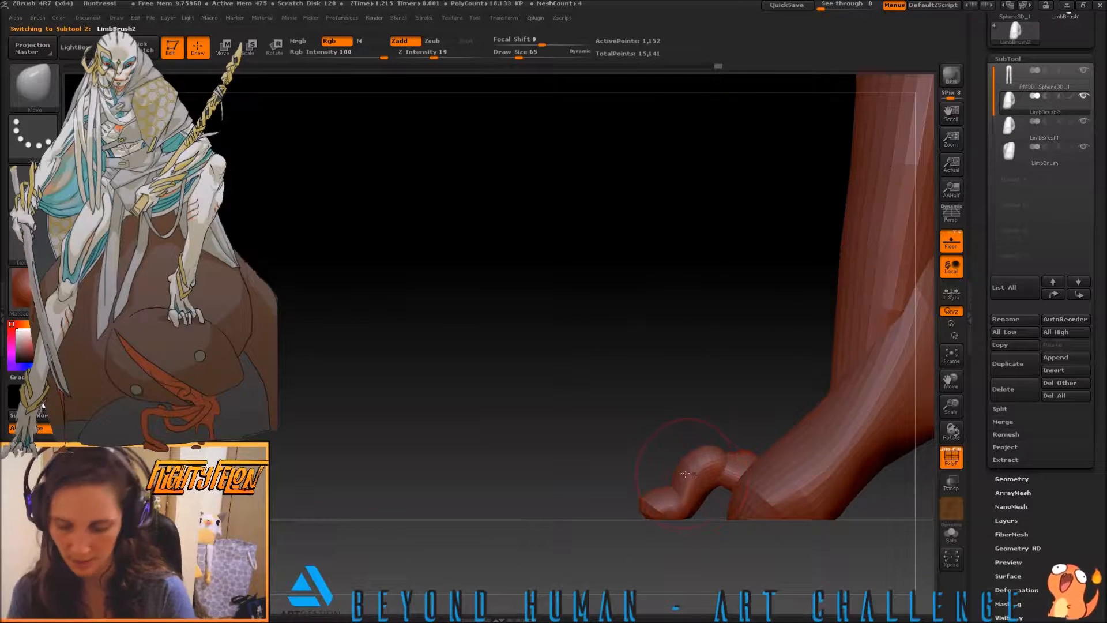
pyautogui.press('b')
pyautogui.press('w')
pyautogui.moveTo(765, 487); pyautogui.dragTo(600, 470)
pyautogui.press('e')
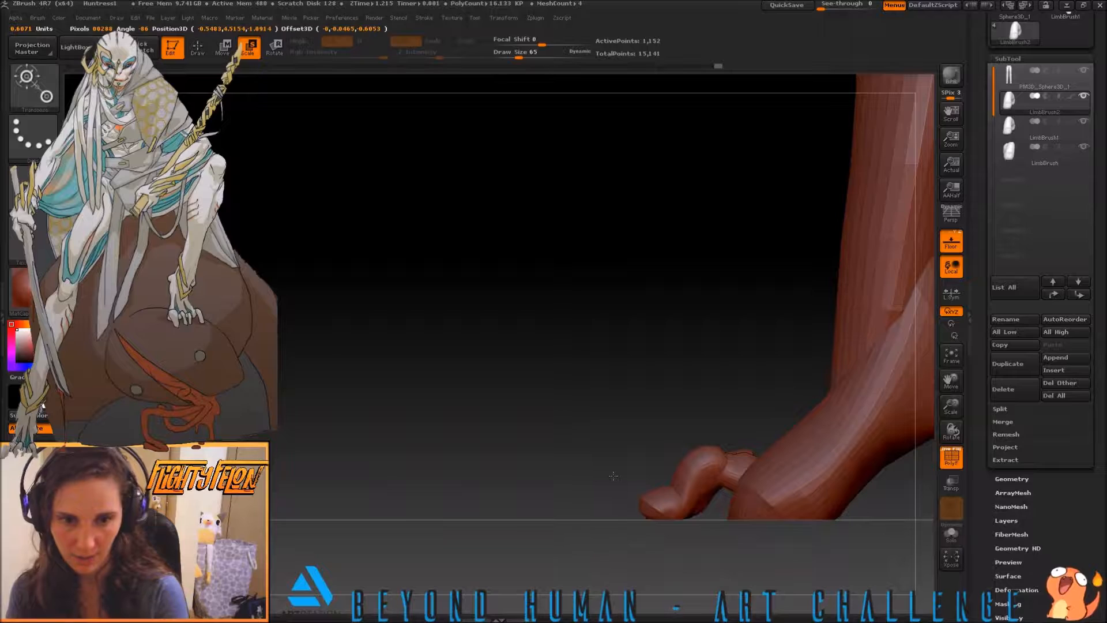
pyautogui.moveTo(566, 428); pyautogui.dragTo(649, 465)
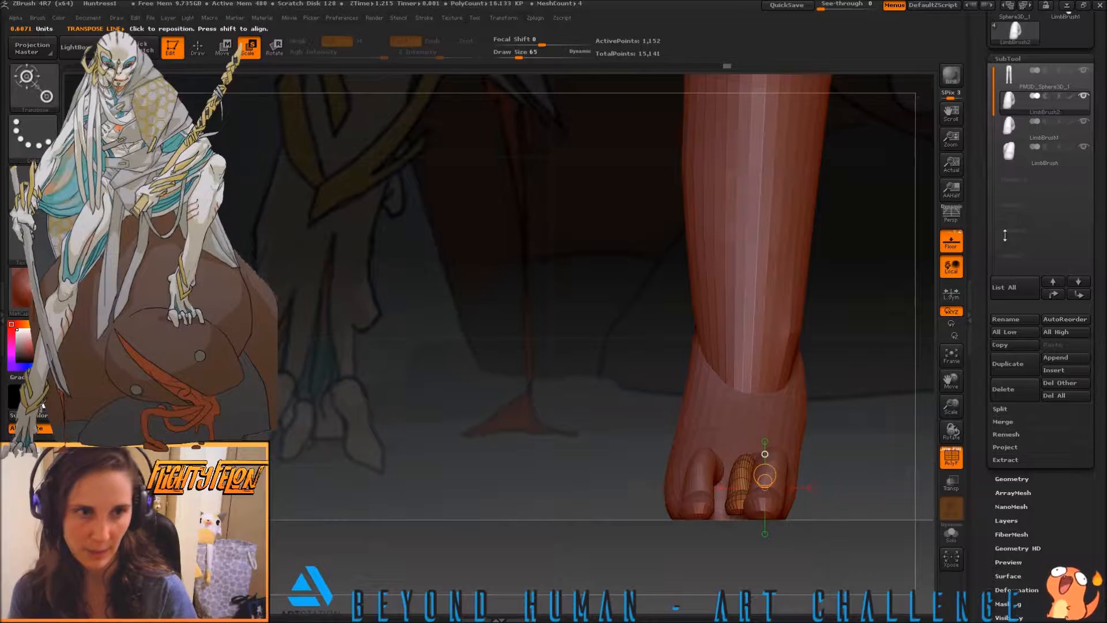
# Delete the middle toe subtool
pyautogui.click(1008, 387)
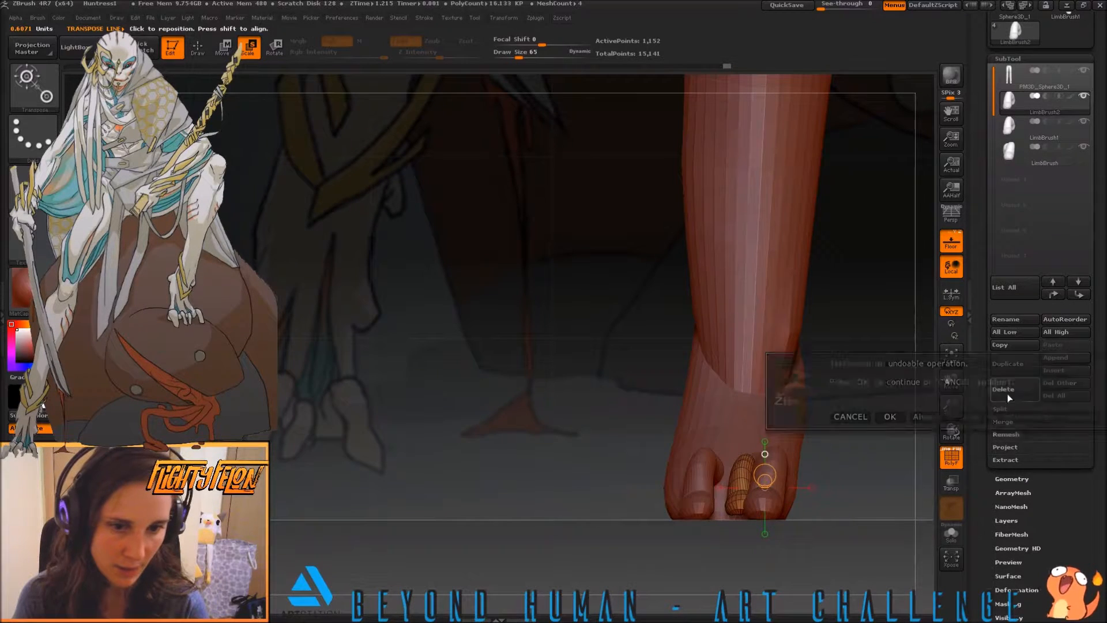
pyautogui.click(887, 417)
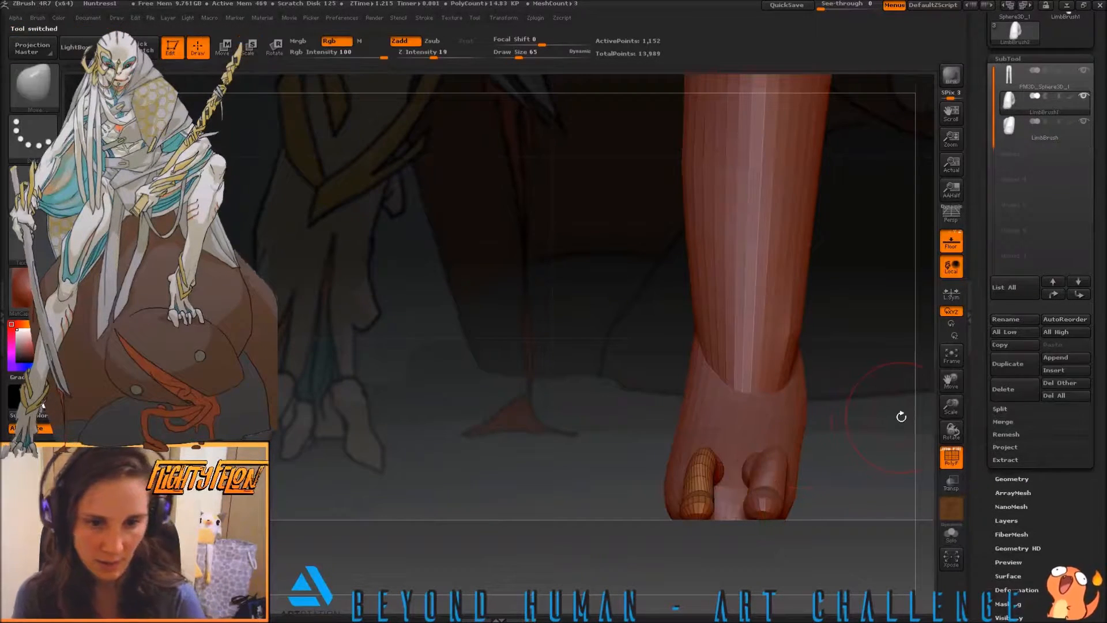
pyautogui.press('ctrl')
pyautogui.hotkey('ctrl', 's')
# Duplicate the inner toe subtool and move the copy into the gap between the inner and outer toes
pyautogui.click(1006, 136)
pyautogui.click(1006, 364)
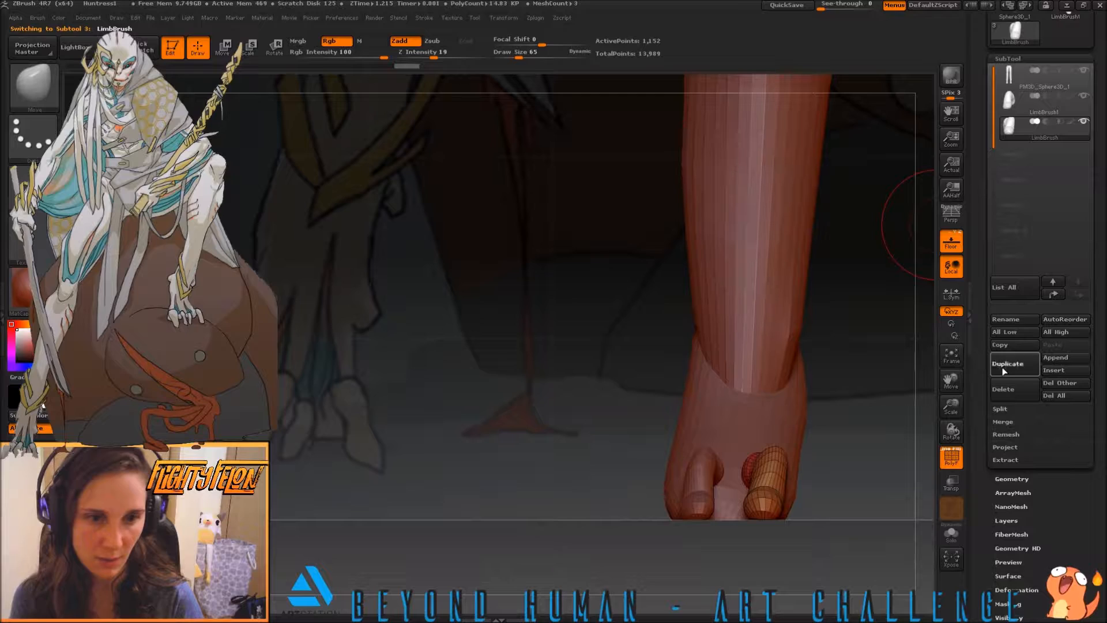
pyautogui.press('b')
pyautogui.press('r')
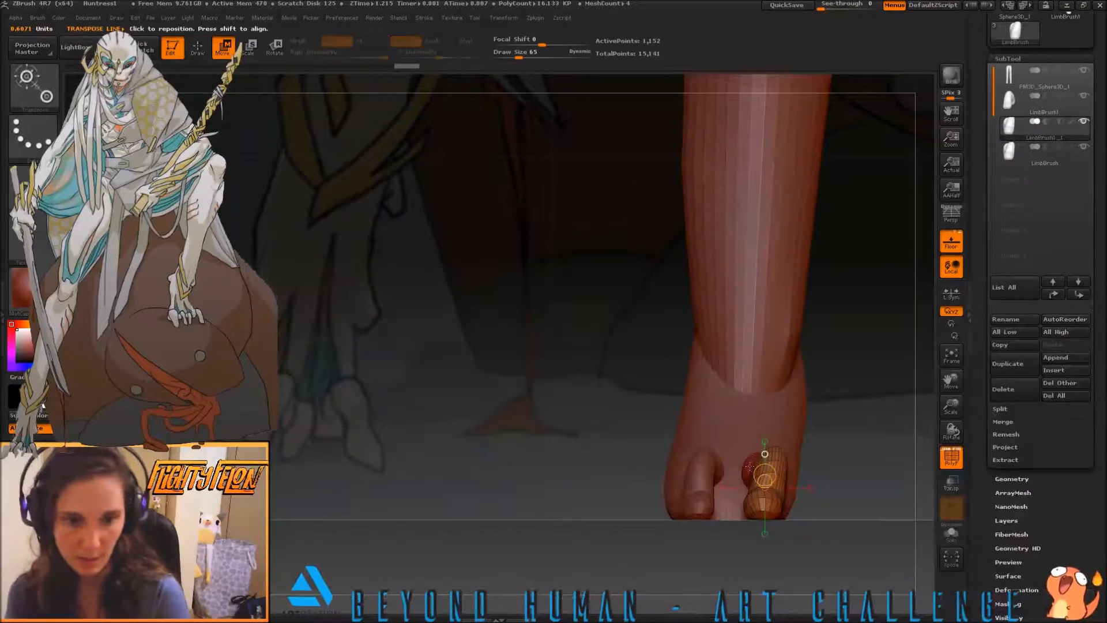
pyautogui.moveTo(758, 509); pyautogui.dragTo(757, 382)
pyautogui.keyDown('ctrl'); pyautogui.moveTo(757, 446); pyautogui.dragTo(726, 448); pyautogui.keyUp('ctrl')
# Align the middle toe copy with a transpose line along its length and scale it down from above
pyautogui.moveTo(636, 418); pyautogui.dragTo(631, 493)
pyautogui.moveTo(729, 432); pyautogui.dragTo(726, 578)
pyautogui.keyDown('alt'); pyautogui.moveTo(621, 509); pyautogui.dragTo(521, 342); pyautogui.keyUp('alt')
pyautogui.press('r')
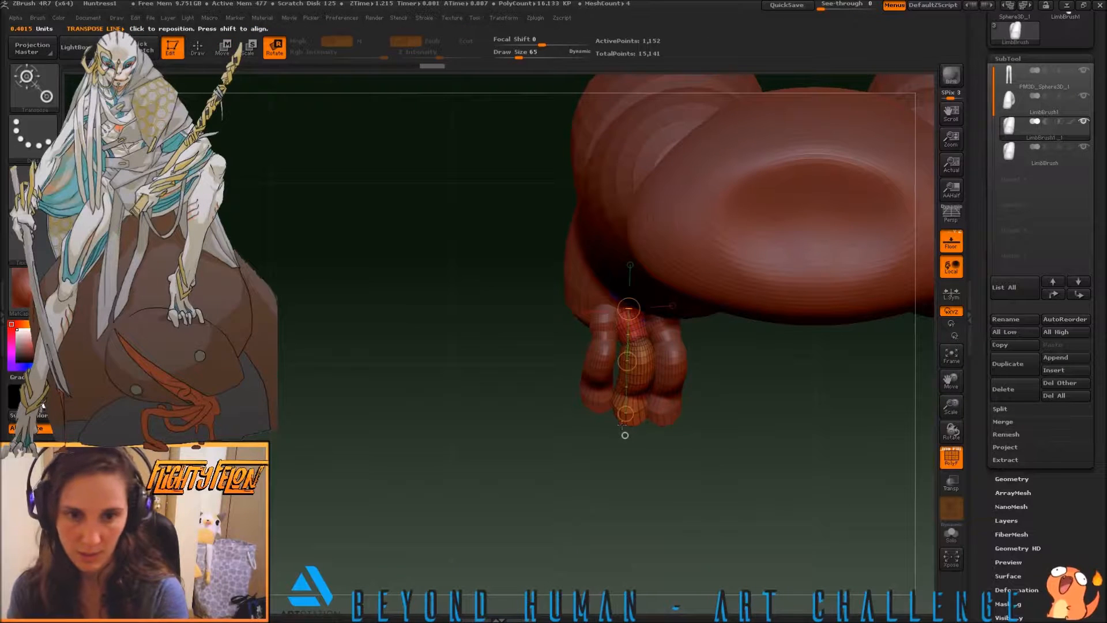
pyautogui.press('e')
pyautogui.moveTo(625, 413)
pyautogui.mouseDown()
pyautogui.moveTo(625, 375)
pyautogui.moveTo(625, 400)
pyautogui.mouseUp()
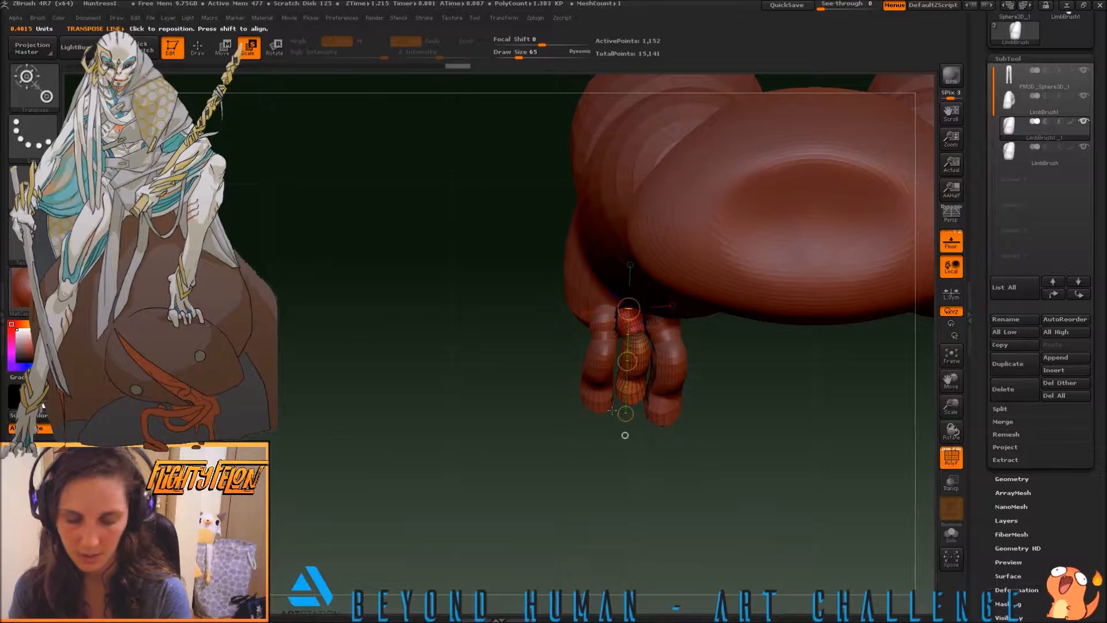
# Reshape the middle toe's tip with the Move brush at draw size 65, checking it from above and the front
pyautogui.press('b')
pyautogui.press('m')
pyautogui.press('v')
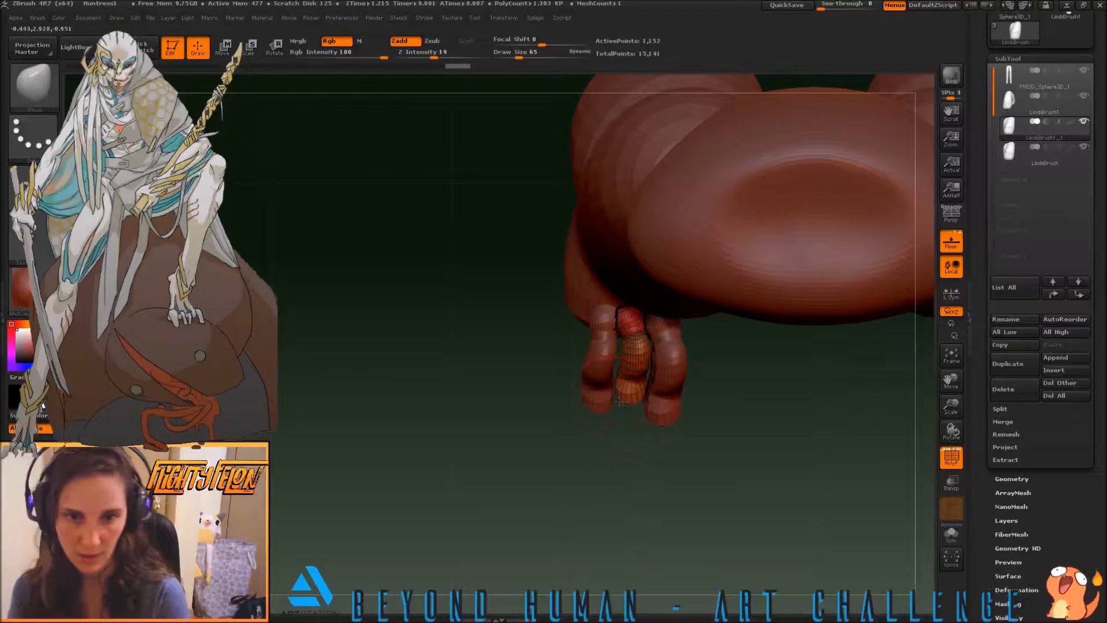
pyautogui.moveTo(615, 400); pyautogui.dragTo(618, 401)
pyautogui.moveTo(628, 414)
pyautogui.mouseDown()
pyautogui.moveTo(649, 372)
pyautogui.moveTo(621, 426)
pyautogui.mouseUp()
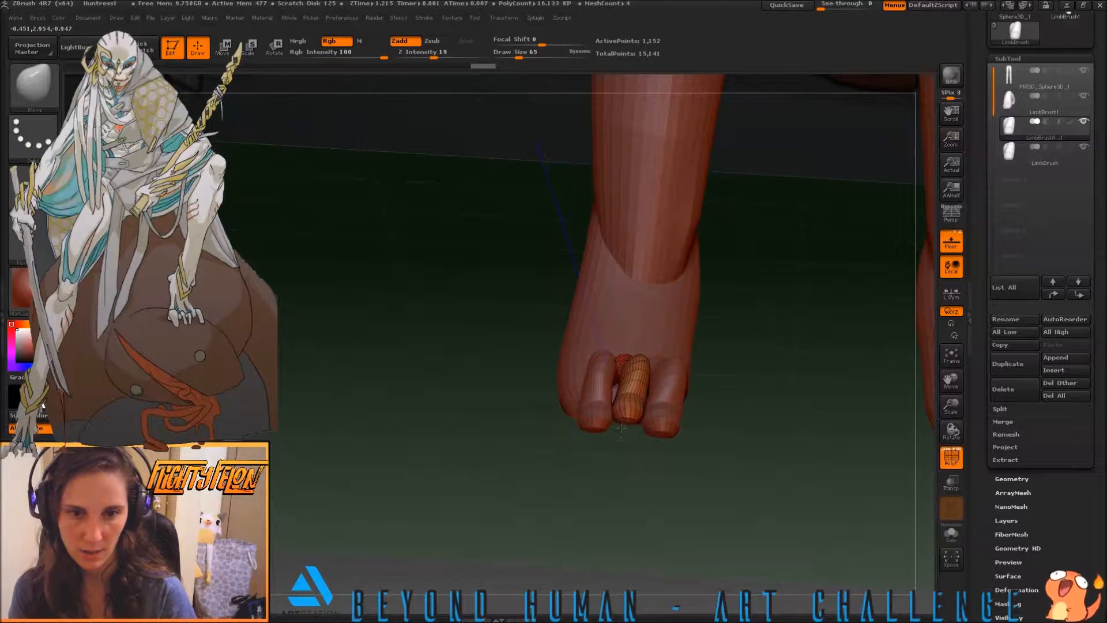
pyautogui.moveTo(617, 466); pyautogui.dragTo(642, 383)
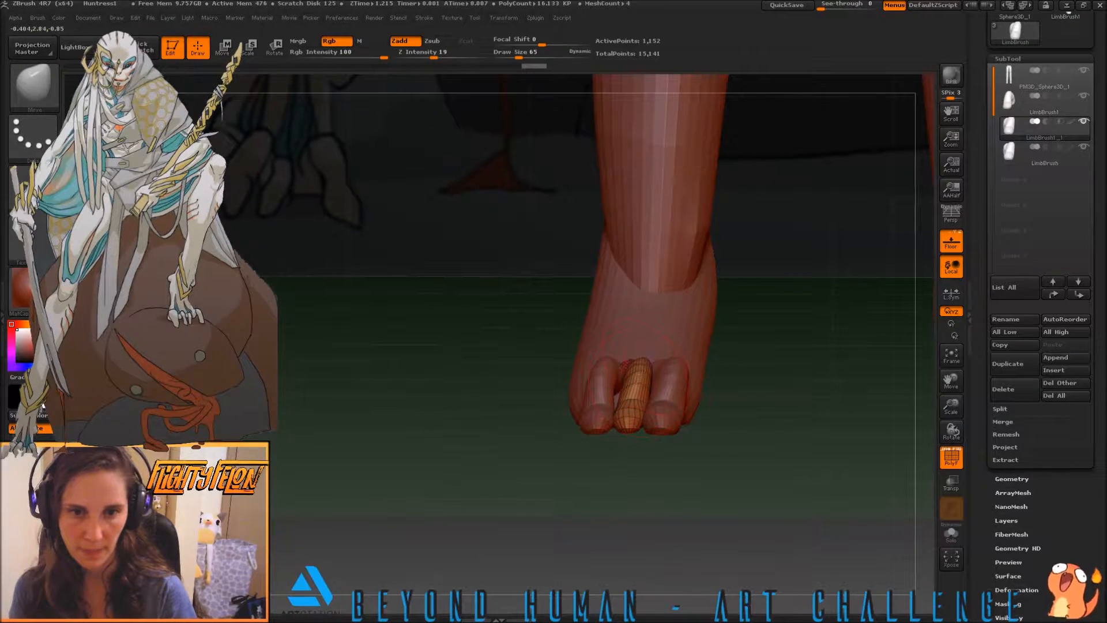
pyautogui.moveTo(675, 447)
pyautogui.mouseDown()
pyautogui.moveTo(687, 530)
pyautogui.moveTo(680, 511)
pyautogui.mouseUp()
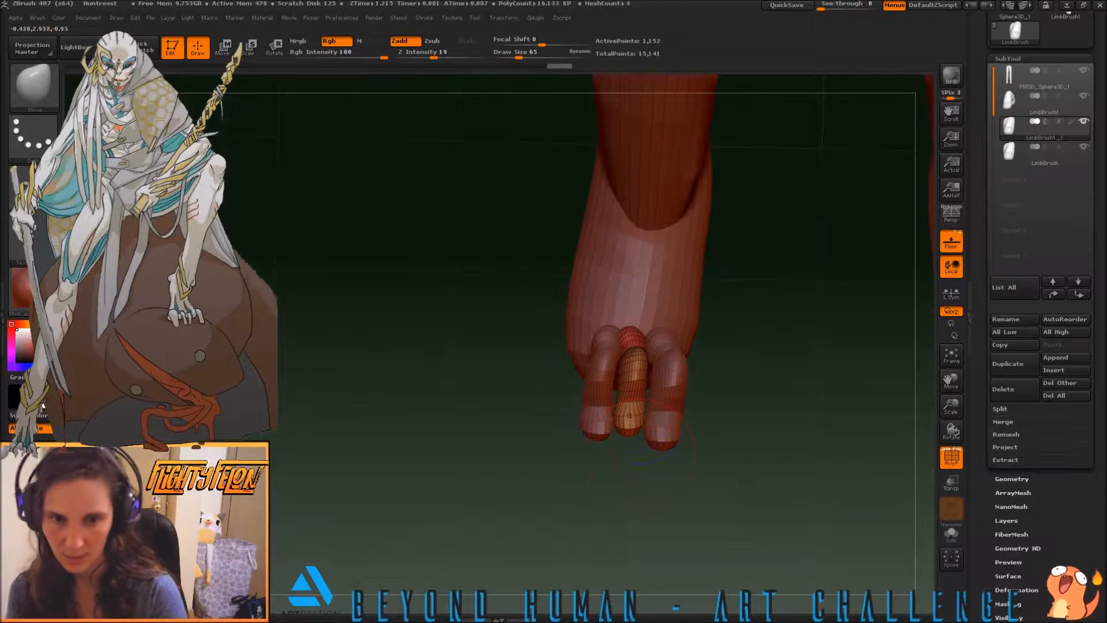
# Undo the last stroke on the middle toe and refine its shape with the Move brush at draw size 24, then set the size to 42
pyautogui.moveTo(637, 390); pyautogui.dragTo(627, 339)
pyautogui.hotkey('ctrl', 'z')
pyautogui.moveTo(738, 429)
pyautogui.mouseDown()
pyautogui.moveTo(807, 415)
pyautogui.moveTo(727, 435)
pyautogui.moveTo(663, 388)
pyautogui.moveTo(625, 432)
pyautogui.moveTo(660, 449)
pyautogui.moveTo(634, 424)
pyautogui.moveTo(672, 445)
pyautogui.moveTo(655, 444)
pyautogui.mouseUp()
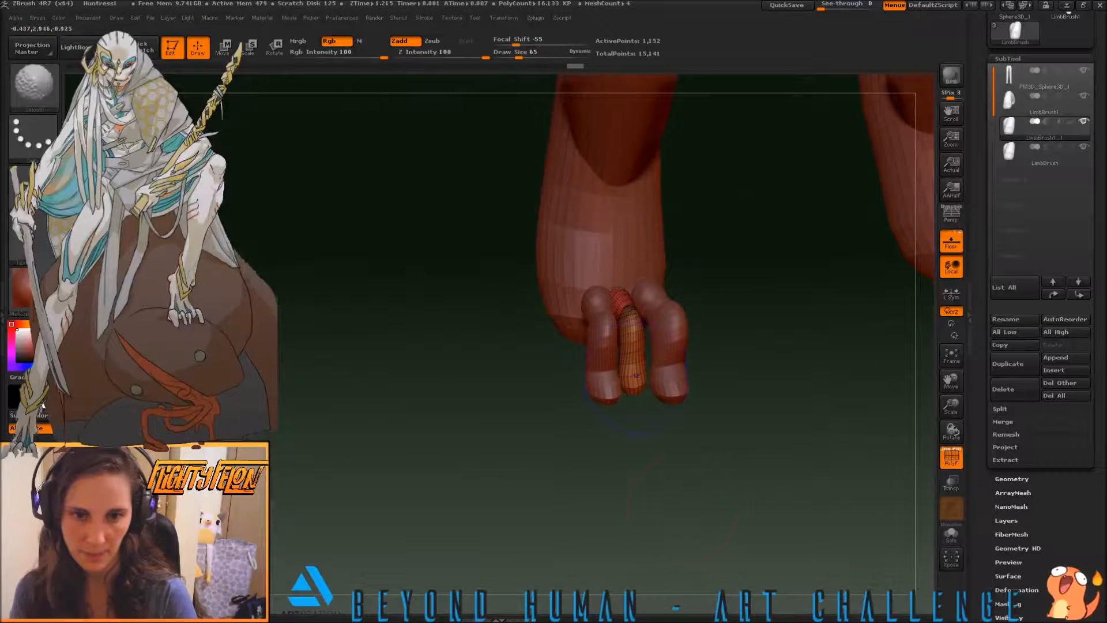
pyautogui.press('s')
pyautogui.moveTo(494, 382); pyautogui.dragTo(496, 382)
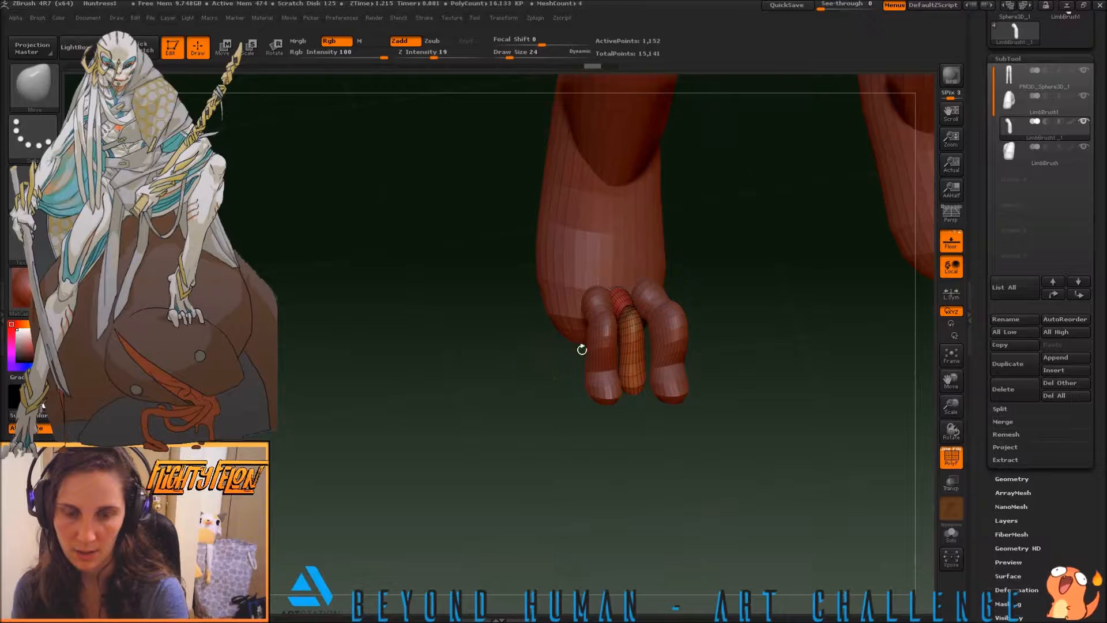
pyautogui.keyDown('shift'); pyautogui.moveTo(633, 343); pyautogui.dragTo(633, 348); pyautogui.keyUp('shift')
pyautogui.moveTo(737, 373)
pyautogui.mouseDown()
pyautogui.moveTo(715, 383)
pyautogui.moveTo(732, 368)
pyautogui.moveTo(737, 378)
pyautogui.moveTo(736, 363)
pyautogui.mouseUp()
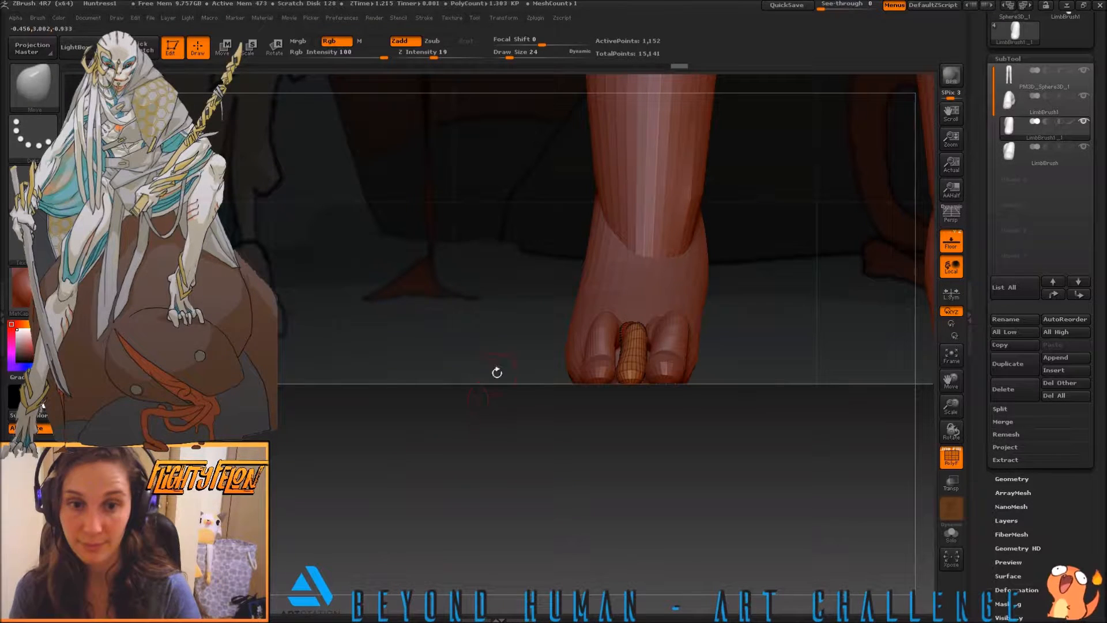
pyautogui.press('s')
pyautogui.moveTo(529, 366); pyautogui.dragTo(534, 367)
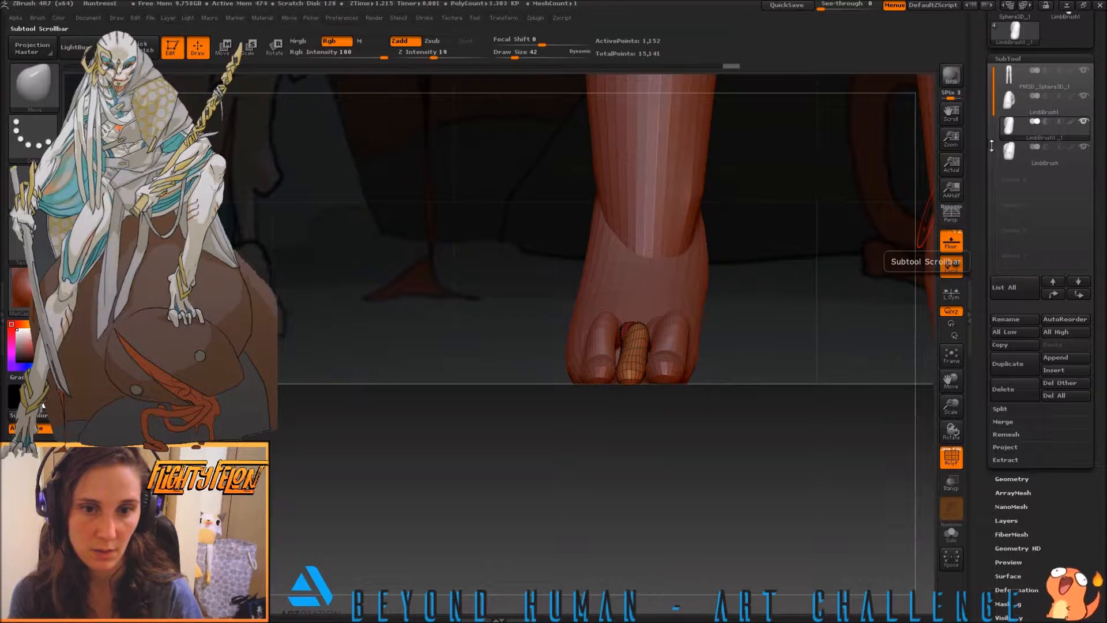
# Move and rotate the outer toe with a transpose line from above so it angles away from the middle toe
pyautogui.click(1012, 108)
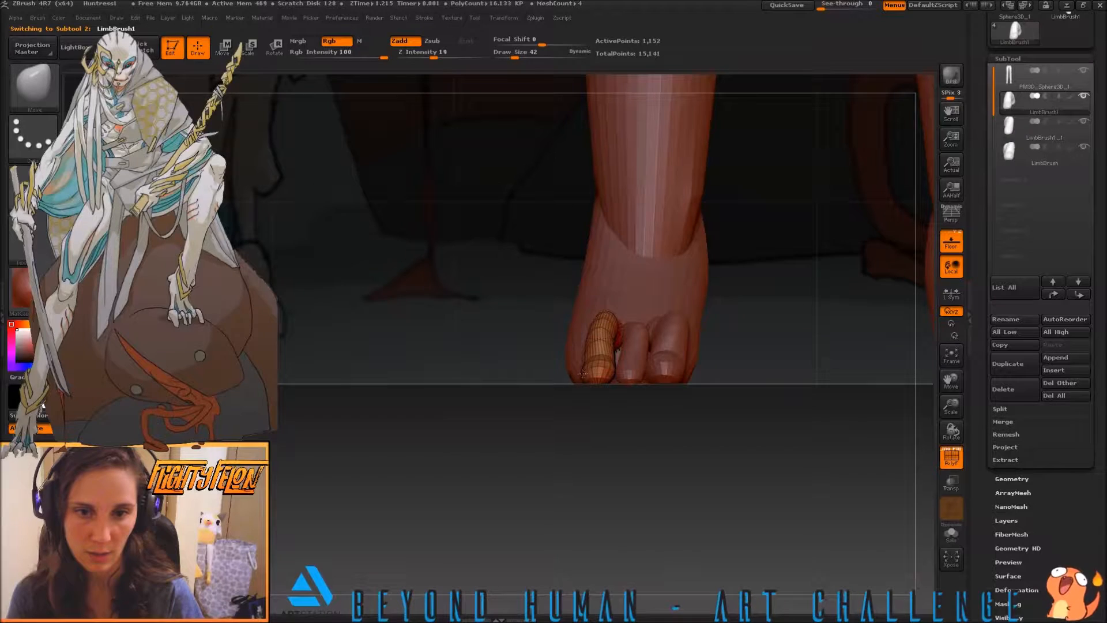
pyautogui.moveTo(505, 376); pyautogui.dragTo(506, 472)
pyautogui.press('b')
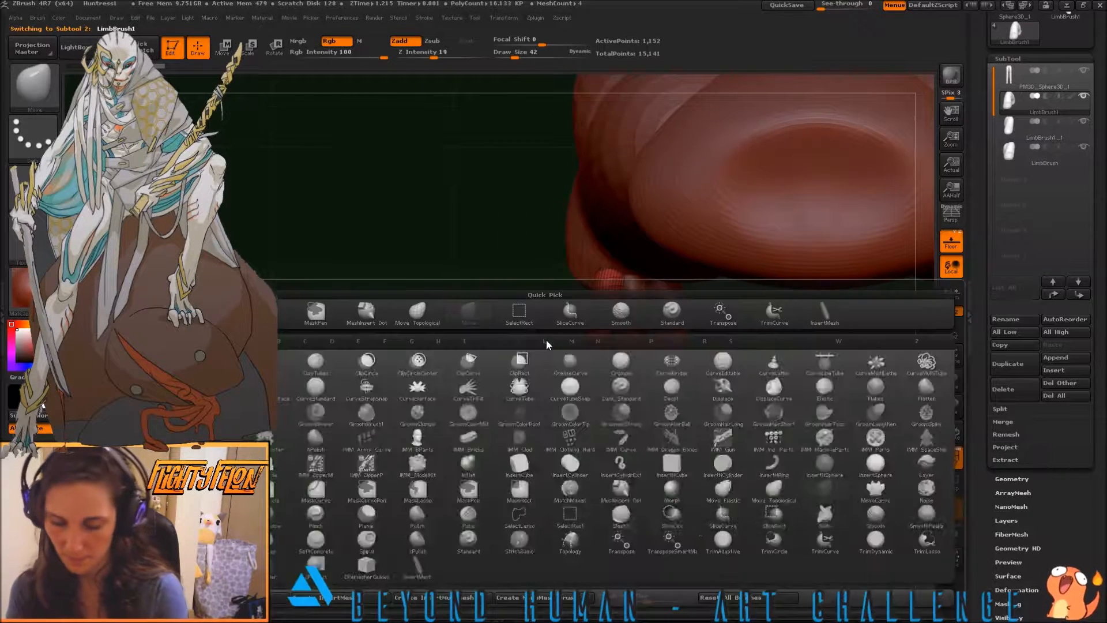
pyautogui.press('w')
pyautogui.moveTo(628, 325); pyautogui.dragTo(624, 327)
pyautogui.press('r')
pyautogui.moveTo(625, 388); pyautogui.dragTo(620, 382)
pyautogui.moveTo(646, 416)
pyautogui.keyDown('shift'); pyautogui.mouseDown()
pyautogui.moveTo(686, 425)
pyautogui.moveTo(662, 431)
pyautogui.mouseUp(); pyautogui.keyUp('shift')
pyautogui.moveTo(576, 294)
pyautogui.mouseDown()
pyautogui.moveTo(560, 413)
pyautogui.moveTo(625, 373)
pyautogui.mouseUp()
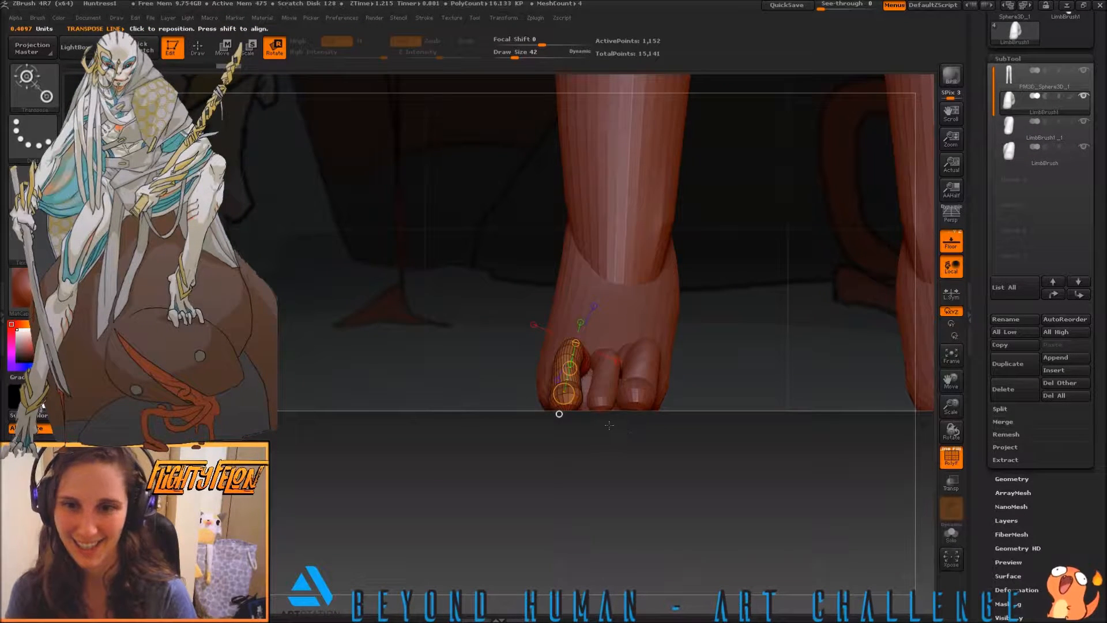
# Rotate the inner toe about its base from above so its tip splays away from the middle toe
pyautogui.click(1010, 154)
pyautogui.moveTo(803, 292); pyautogui.dragTo(801, 345)
pyautogui.moveTo(638, 307); pyautogui.dragTo(644, 433)
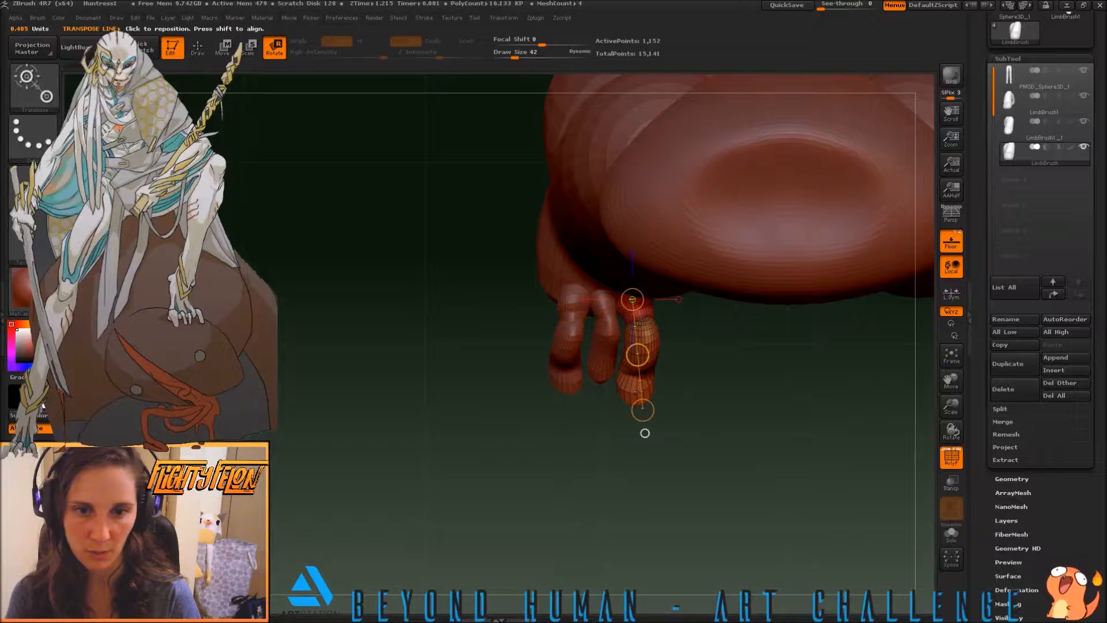
pyautogui.moveTo(642, 410); pyautogui.dragTo(662, 403)
pyautogui.moveTo(748, 414); pyautogui.dragTo(737, 276)
pyautogui.moveTo(727, 338); pyautogui.dragTo(748, 321)
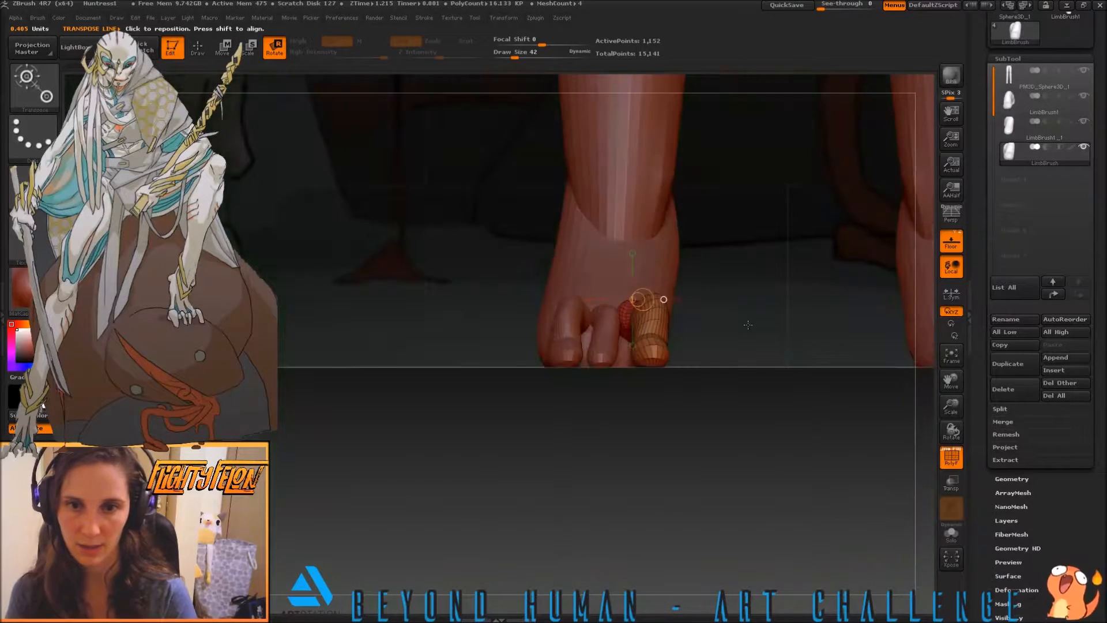
# Compare the legs and toe placement with the full reference figure, then inspect the foot up close from above
pyautogui.keyDown('alt'); pyautogui.moveTo(521, 277); pyautogui.dragTo(607, 218); pyautogui.keyUp('alt')
pyautogui.keyDown('alt'); pyautogui.moveTo(641, 432); pyautogui.dragTo(235, 495); pyautogui.keyUp('alt')
pyautogui.keyDown('alt'); pyautogui.moveTo(488, 245); pyautogui.dragTo(499, 456); pyautogui.keyUp('alt')
pyautogui.keyDown('alt'); pyautogui.moveTo(513, 246); pyautogui.dragTo(502, 308); pyautogui.keyUp('alt')
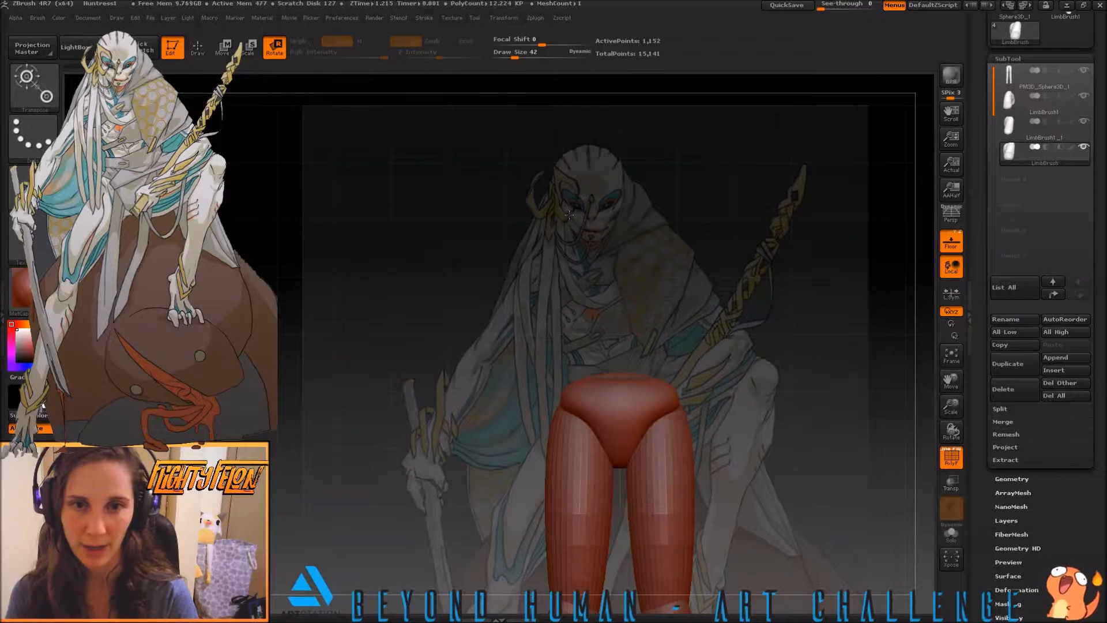
pyautogui.moveTo(483, 421)
pyautogui.keyDown('alt'); pyautogui.mouseDown()
pyautogui.moveTo(493, 326)
pyautogui.moveTo(498, 364)
pyautogui.moveTo(485, 237)
pyautogui.mouseUp(); pyautogui.keyUp('alt')
pyautogui.keyDown('alt'); pyautogui.moveTo(473, 459); pyautogui.dragTo(490, 238); pyautogui.keyUp('alt')
pyautogui.keyDown('alt'); pyautogui.moveTo(519, 385); pyautogui.dragTo(491, 434); pyautogui.keyUp('alt')
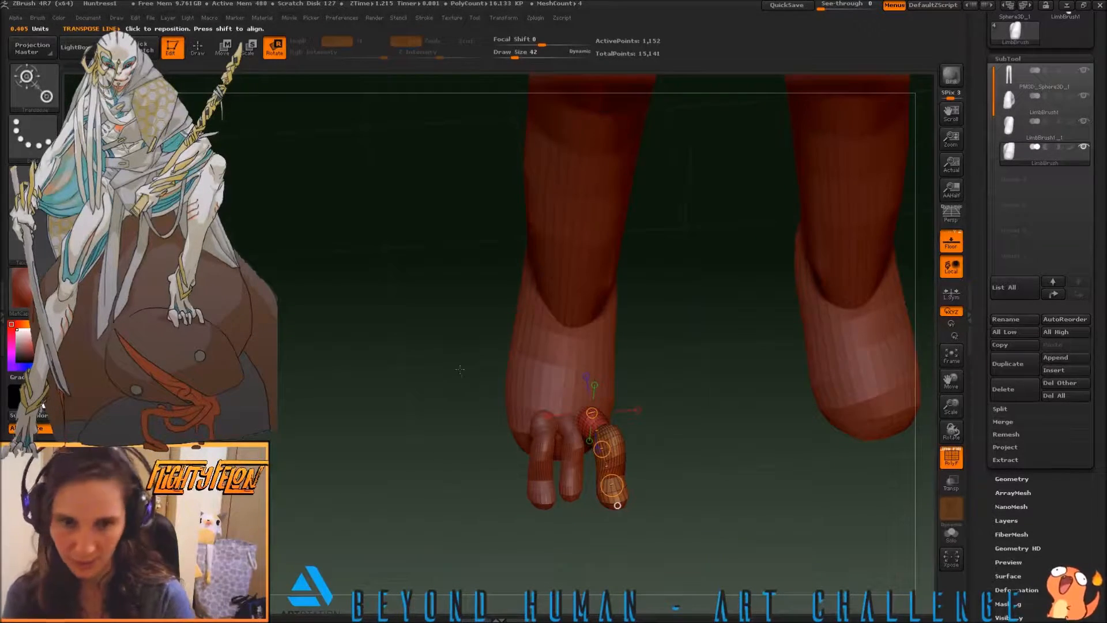
# Duplicate the outer toe subtool and move the copy outward beside the original as a fourth toe
pyautogui.moveTo(460, 368); pyautogui.dragTo(456, 387)
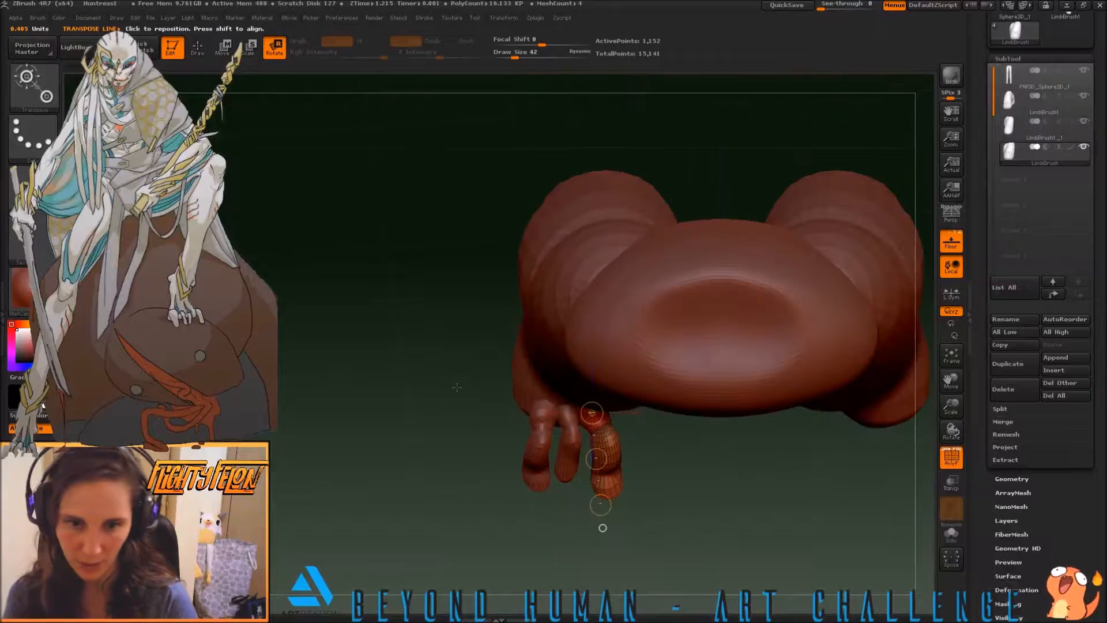
pyautogui.click(1018, 103)
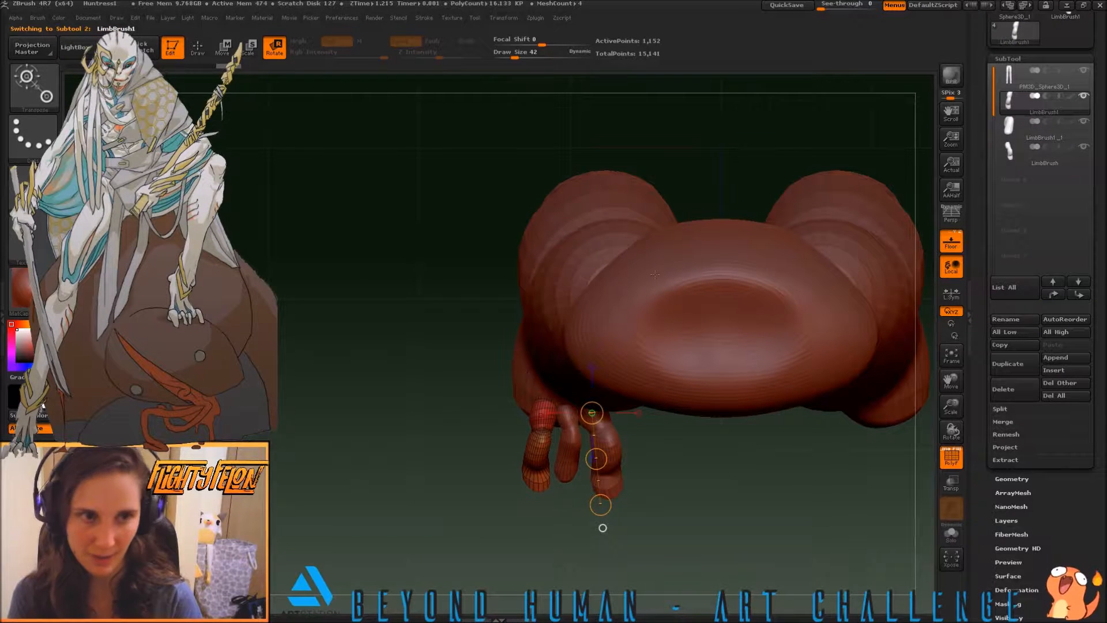
pyautogui.click(1007, 363)
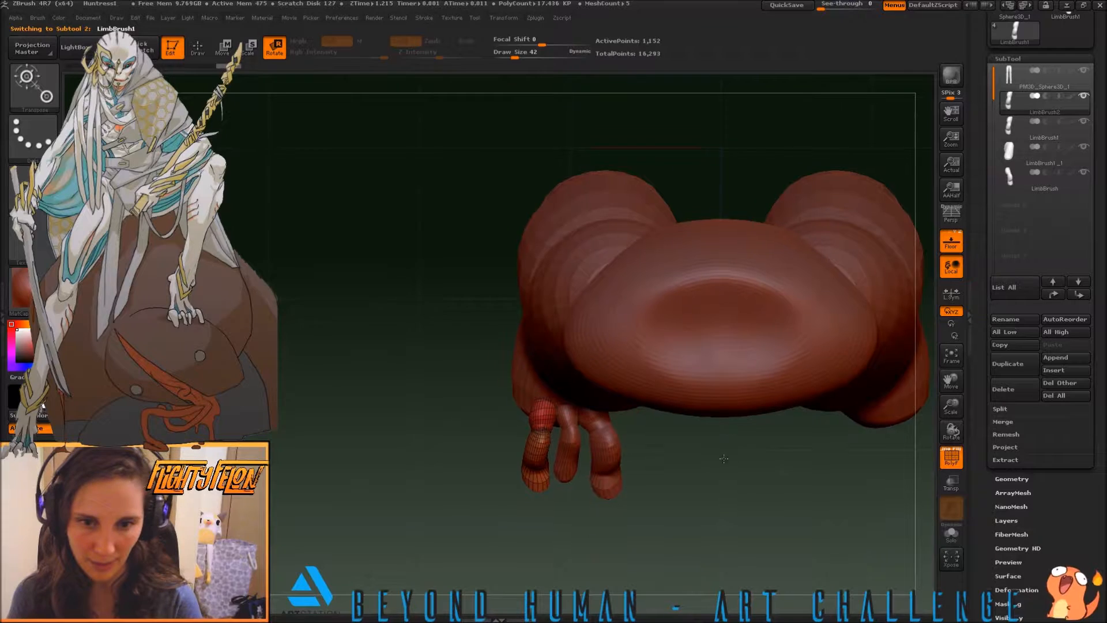
pyautogui.keyDown('alt'); pyautogui.moveTo(724, 459); pyautogui.dragTo(675, 423); pyautogui.keyUp('alt')
pyautogui.moveTo(494, 364); pyautogui.dragTo(486, 461)
pyautogui.press('w')
pyautogui.keyDown('ctrl'); pyautogui.moveTo(491, 412); pyautogui.dragTo(459, 409); pyautogui.keyUp('ctrl')
# Rotate the fourth toe about its base from above so its tip splays outward, and move it closer to the neighbouring toe
pyautogui.press('r')
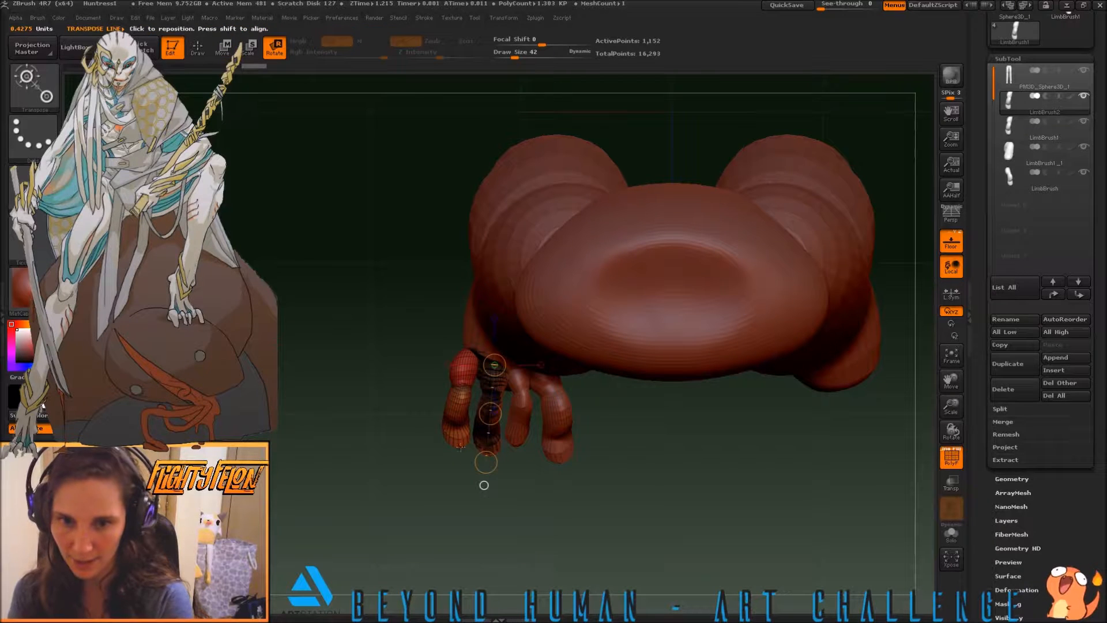
pyautogui.moveTo(486, 462); pyautogui.dragTo(483, 463)
pyautogui.moveTo(468, 354)
pyautogui.mouseDown()
pyautogui.moveTo(448, 466)
pyautogui.moveTo(437, 445)
pyautogui.moveTo(451, 469)
pyautogui.mouseUp()
pyautogui.press('e')
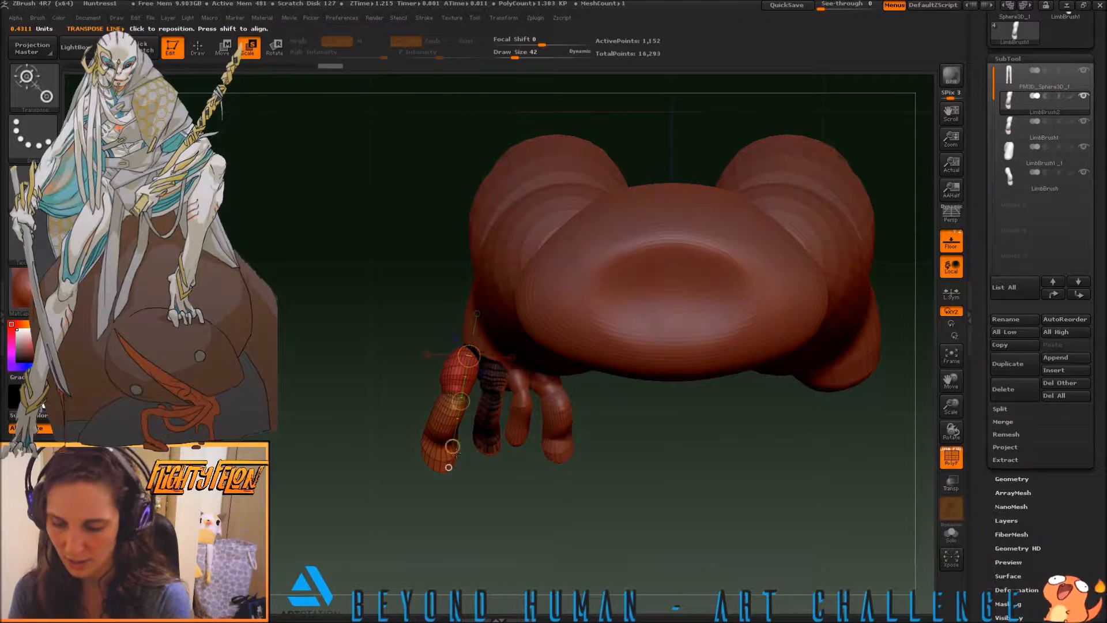
pyautogui.press('w')
pyautogui.moveTo(461, 404); pyautogui.dragTo(472, 384)
# Rotate the outermost toe upward from the side so its tip rests level with the floor line
pyautogui.moveTo(524, 507); pyautogui.dragTo(524, 442)
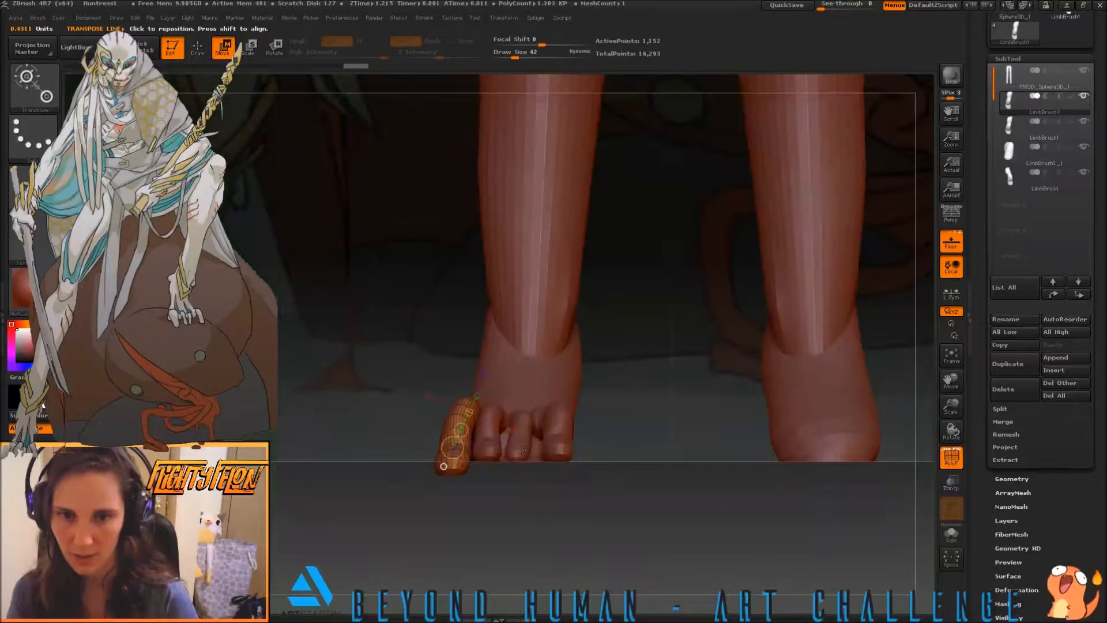
pyautogui.moveTo(507, 490); pyautogui.dragTo(566, 490)
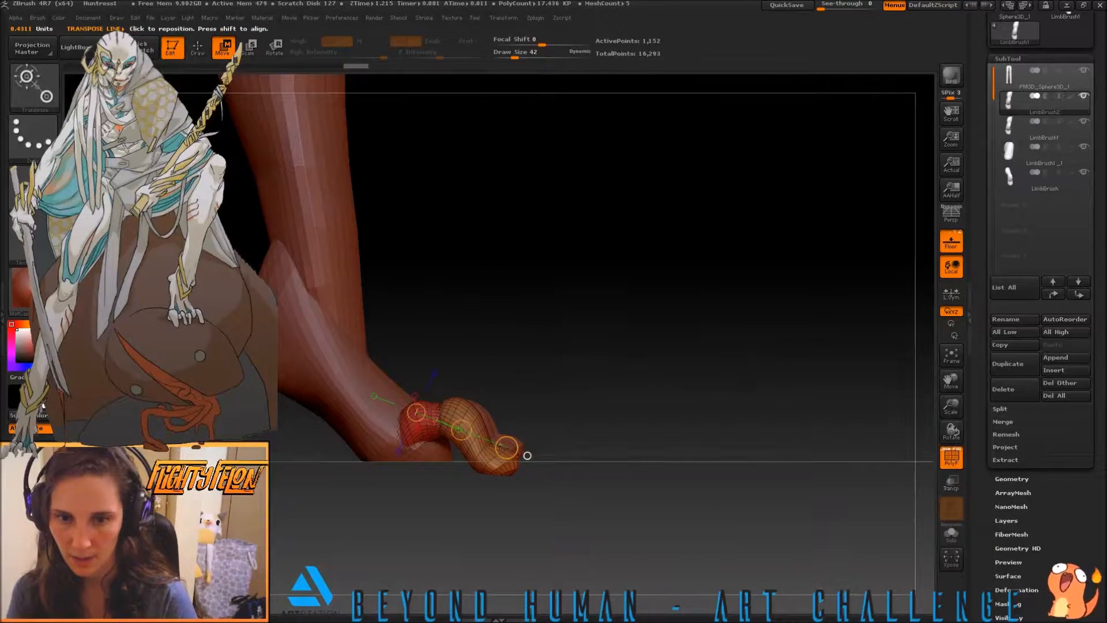
pyautogui.press('r')
pyautogui.moveTo(527, 455); pyautogui.dragTo(512, 434)
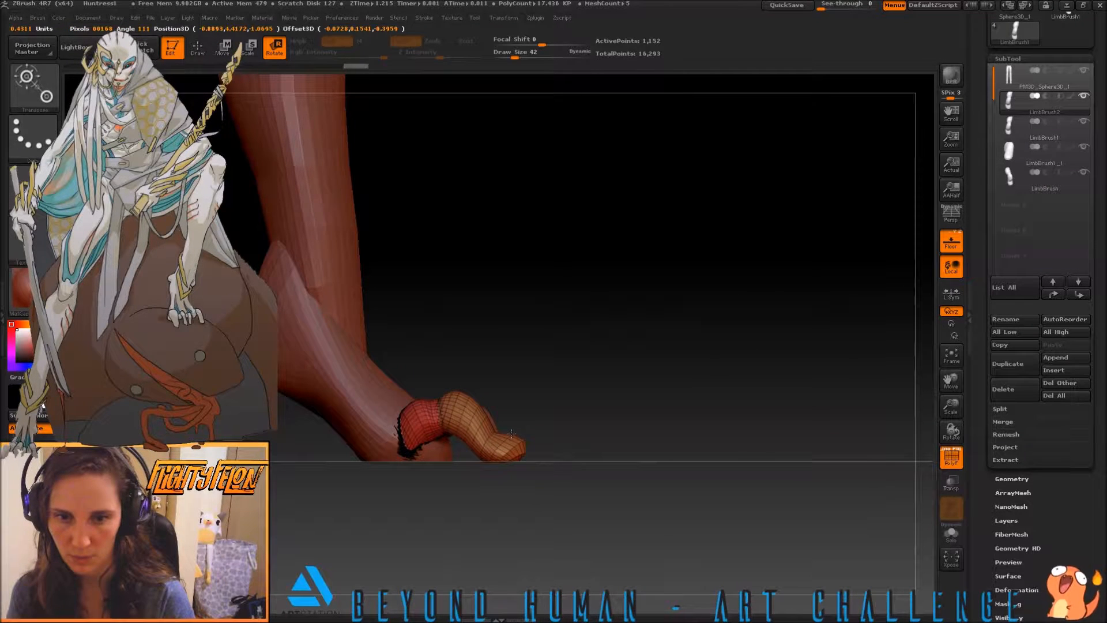
pyautogui.moveTo(571, 456); pyautogui.dragTo(523, 463)
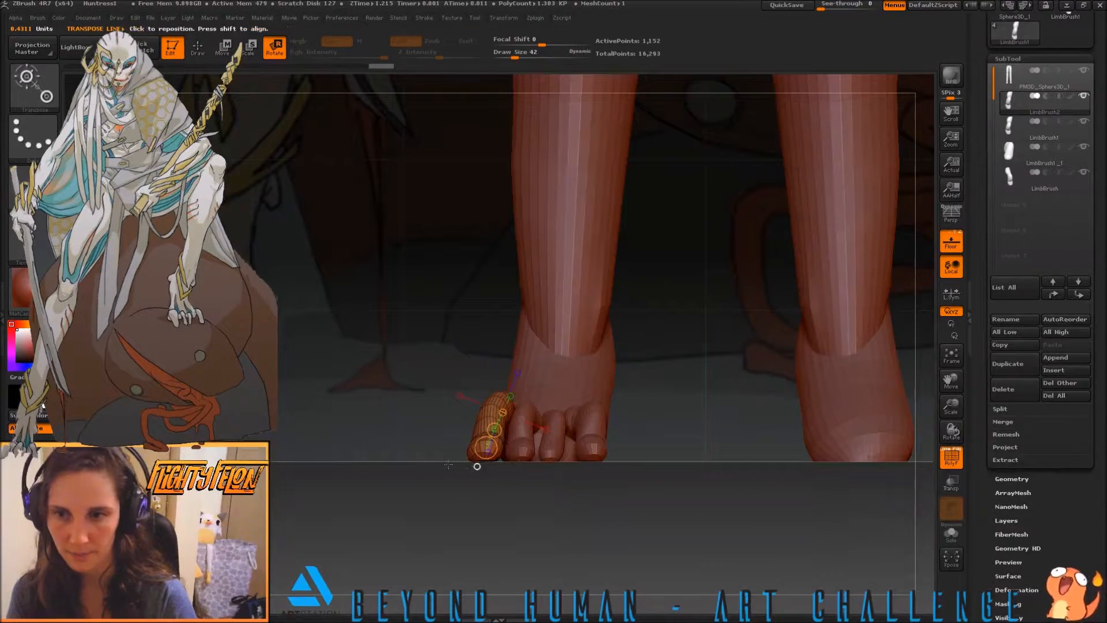
# Start reshaping the outermost toe with the Move brush at draw size 47, adjusting how it sits against the foot
pyautogui.press('b')
pyautogui.press('m')
pyautogui.press('v')
pyautogui.press('s')
pyautogui.moveTo(428, 444); pyautogui.dragTo(436, 444)
pyautogui.moveTo(500, 397); pyautogui.dragTo(452, 398)
pyautogui.moveTo(421, 444)
pyautogui.mouseDown()
pyautogui.moveTo(460, 513)
pyautogui.moveTo(479, 469)
pyautogui.moveTo(494, 472)
pyautogui.moveTo(509, 452)
pyautogui.moveTo(463, 463)
pyautogui.mouseUp()
pyautogui.press('s')
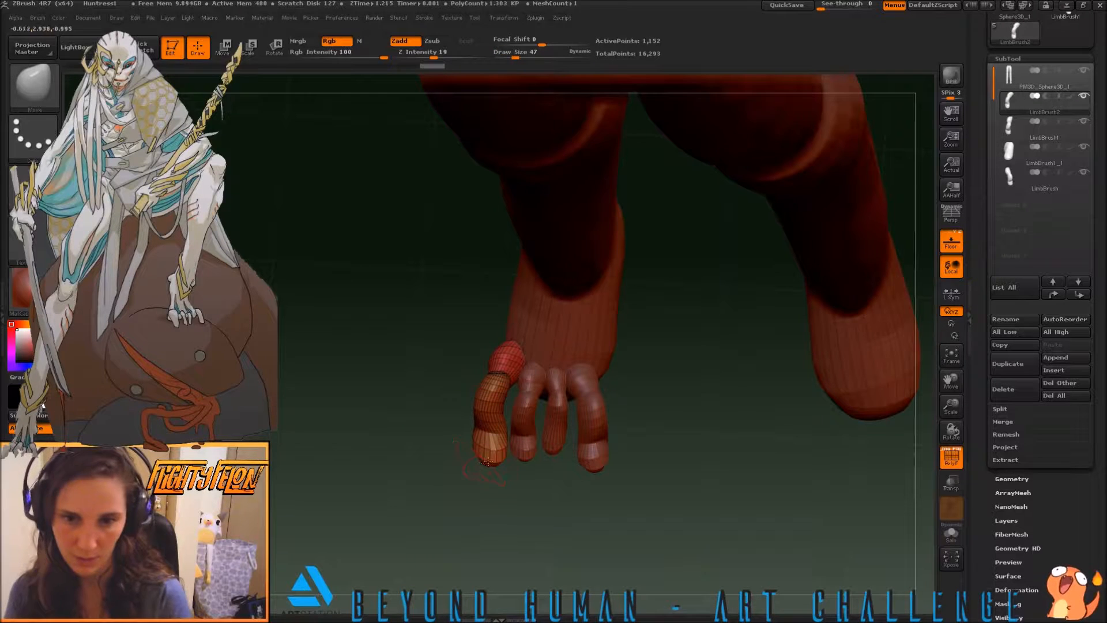
# Pull the base of the outermost toe back along the foot into a tapered point with the Move brush
pyautogui.moveTo(510, 454); pyautogui.dragTo(502, 426)
pyautogui.moveTo(500, 368)
pyautogui.mouseDown()
pyautogui.moveTo(380, 352)
pyautogui.moveTo(404, 353)
pyautogui.moveTo(403, 363)
pyautogui.moveTo(390, 334)
pyautogui.moveTo(397, 349)
pyautogui.moveTo(366, 376)
pyautogui.mouseUp()
pyautogui.moveTo(390, 444); pyautogui.dragTo(475, 496)
pyautogui.moveTo(496, 460); pyautogui.dragTo(413, 457)
pyautogui.moveTo(438, 406)
pyautogui.mouseDown()
pyautogui.moveTo(426, 410)
pyautogui.moveTo(452, 379)
pyautogui.moveTo(443, 372)
pyautogui.mouseUp()
pyautogui.moveTo(602, 346); pyautogui.dragTo(680, 420)
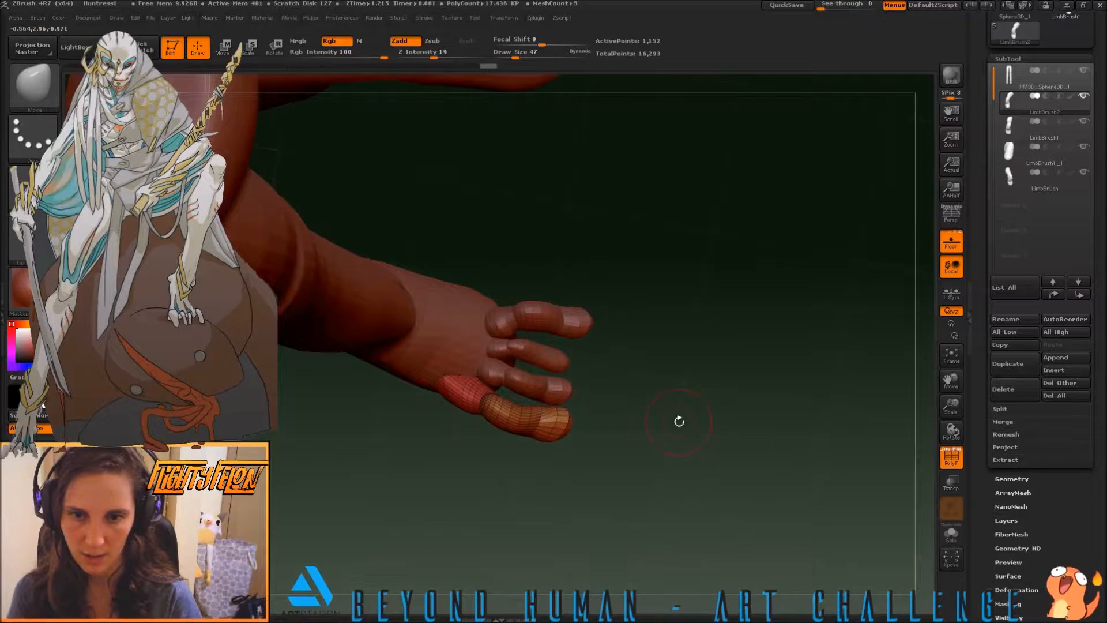
pyautogui.moveTo(422, 368); pyautogui.dragTo(623, 459)
# Select the toe beside the outermost one and stretch its base up over the instep into a narrow taper
pyautogui.keyDown('alt'); pyautogui.click(477, 413); pyautogui.keyUp('alt')
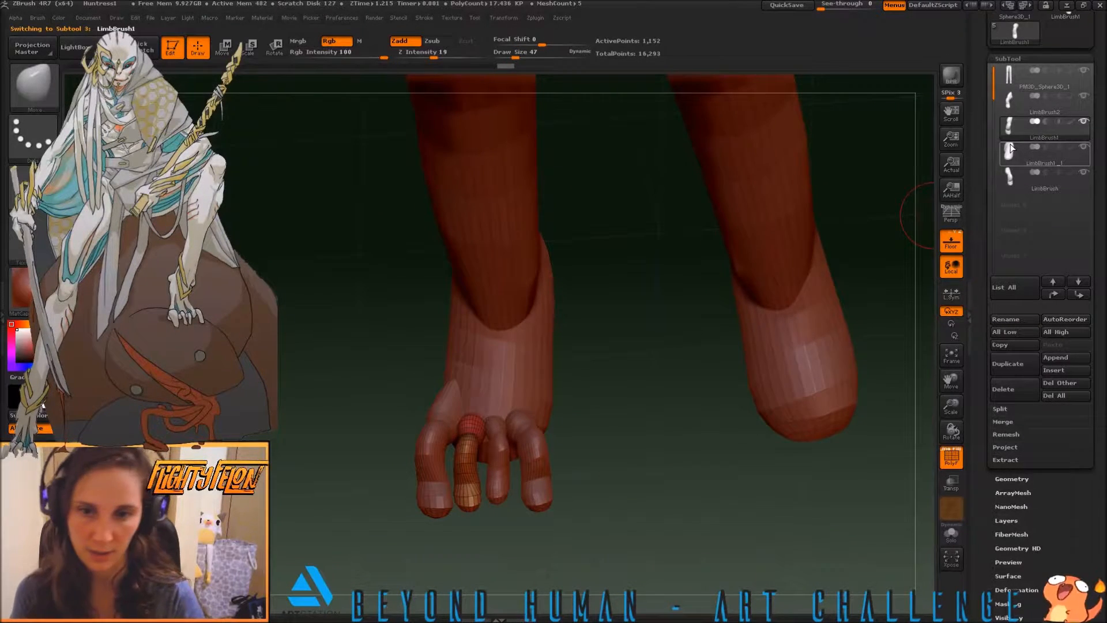
pyautogui.moveTo(611, 398); pyautogui.dragTo(586, 422)
pyautogui.moveTo(410, 376); pyautogui.dragTo(333, 248)
pyautogui.moveTo(779, 430); pyautogui.dragTo(722, 457)
pyautogui.moveTo(492, 403)
pyautogui.mouseDown()
pyautogui.moveTo(503, 393)
pyautogui.moveTo(479, 403)
pyautogui.mouseUp()
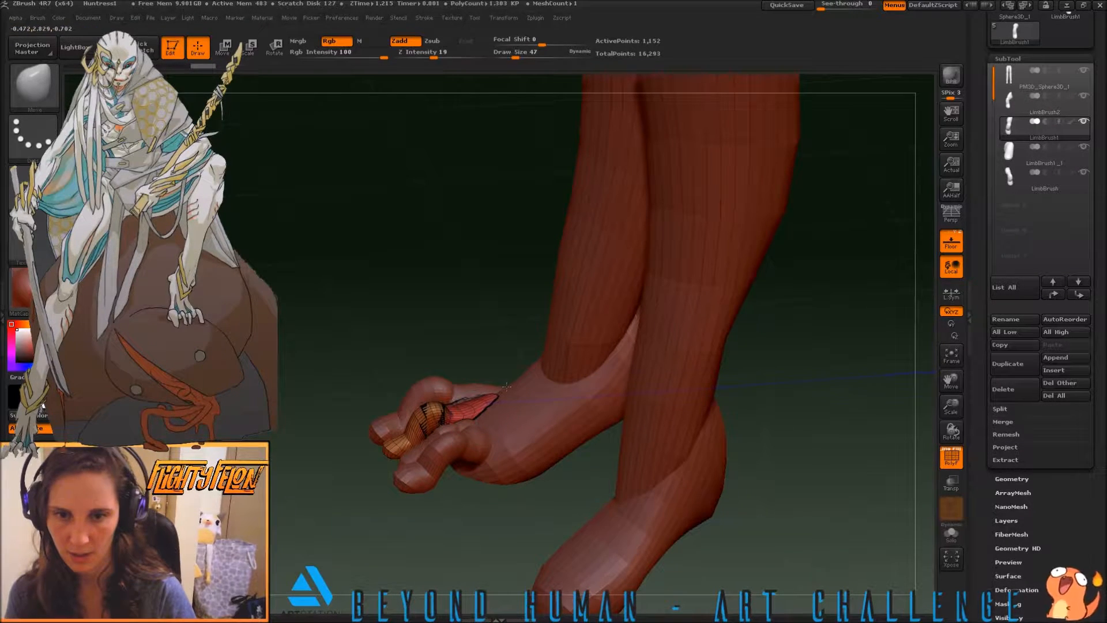
pyautogui.moveTo(353, 348)
pyautogui.mouseDown()
pyautogui.moveTo(378, 390)
pyautogui.moveTo(473, 396)
pyautogui.mouseUp()
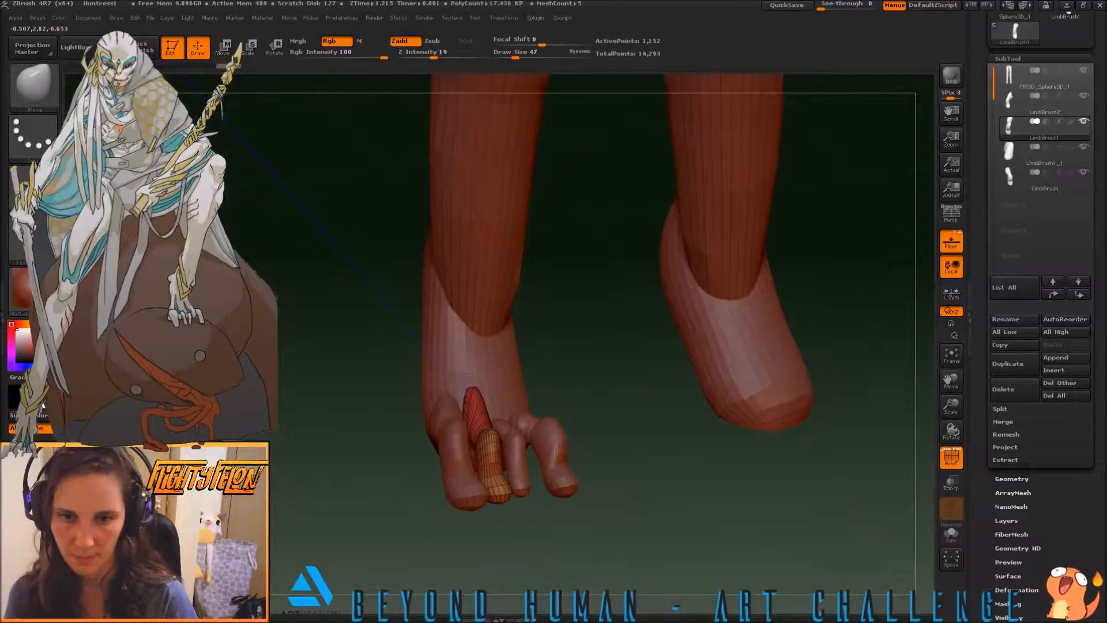
pyautogui.moveTo(578, 388)
pyautogui.mouseDown()
pyautogui.moveTo(580, 433)
pyautogui.moveTo(507, 418)
pyautogui.mouseUp()
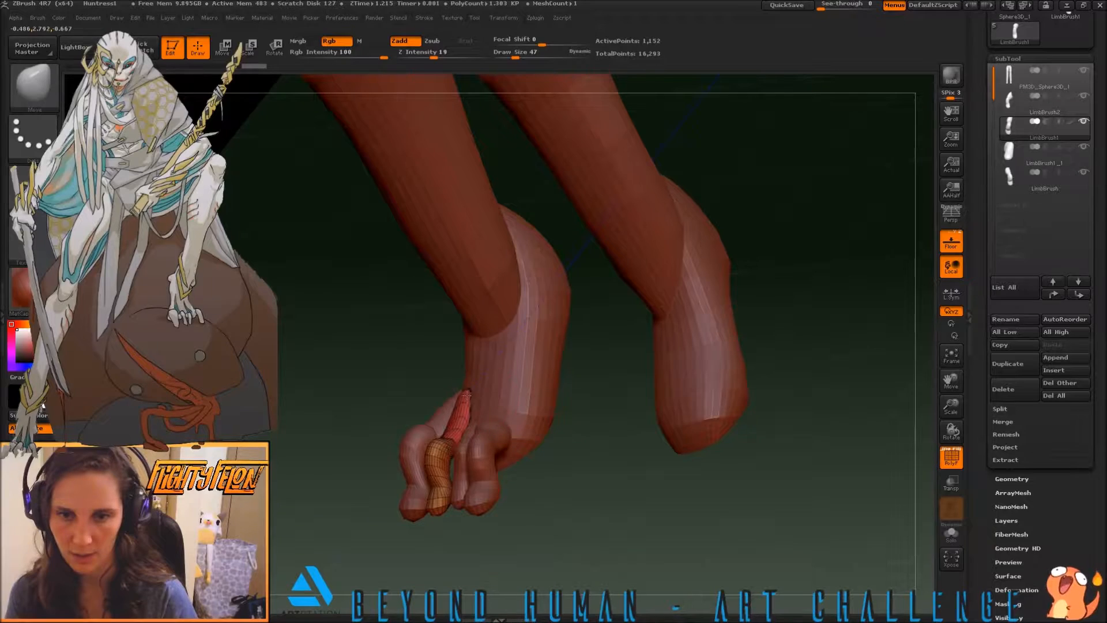
pyautogui.moveTo(366, 375)
pyautogui.keyDown('shift'); pyautogui.mouseDown()
pyautogui.moveTo(381, 375)
pyautogui.moveTo(381, 362)
pyautogui.mouseUp(); pyautogui.keyUp('shift')
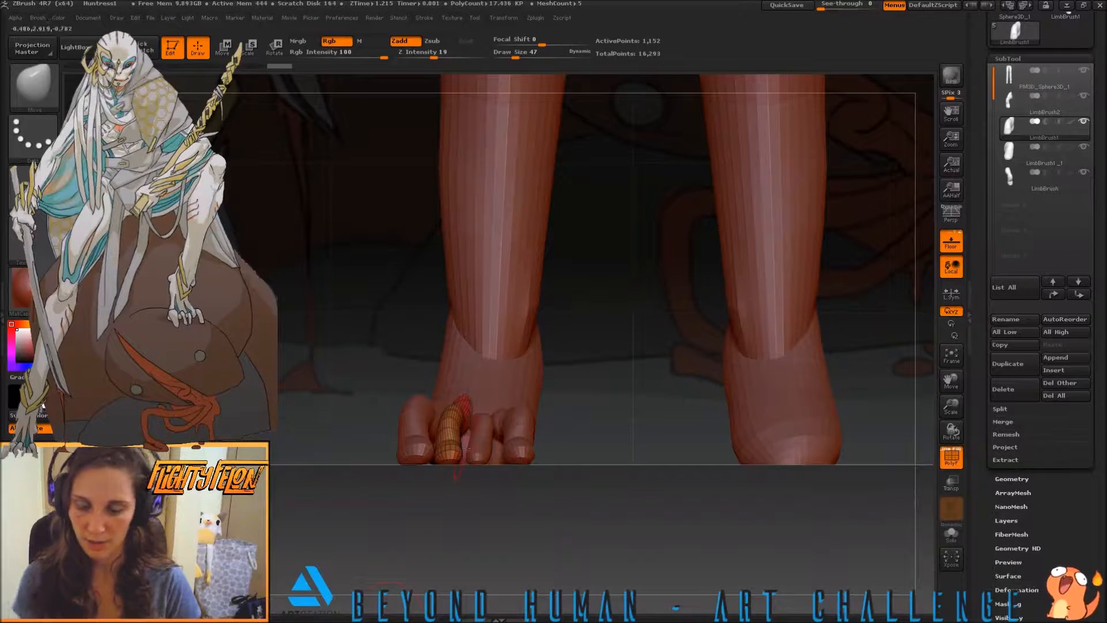
# Lengthen and widen the tapered base of that second toe from above so it blends into the instep
pyautogui.moveTo(684, 379); pyautogui.dragTo(722, 508)
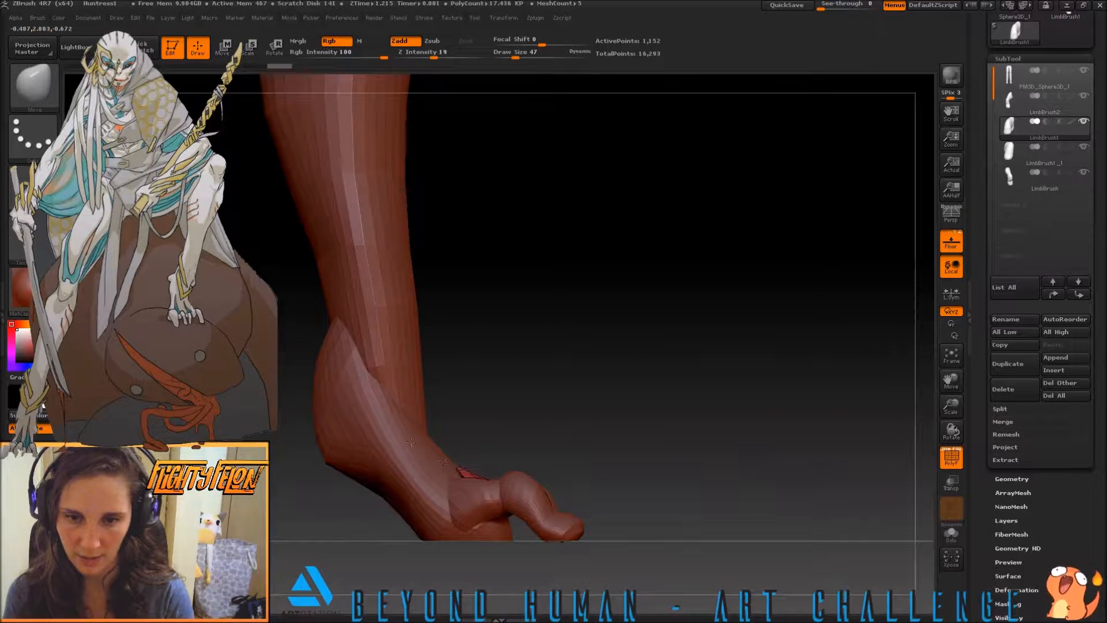
pyautogui.moveTo(495, 408); pyautogui.dragTo(545, 487)
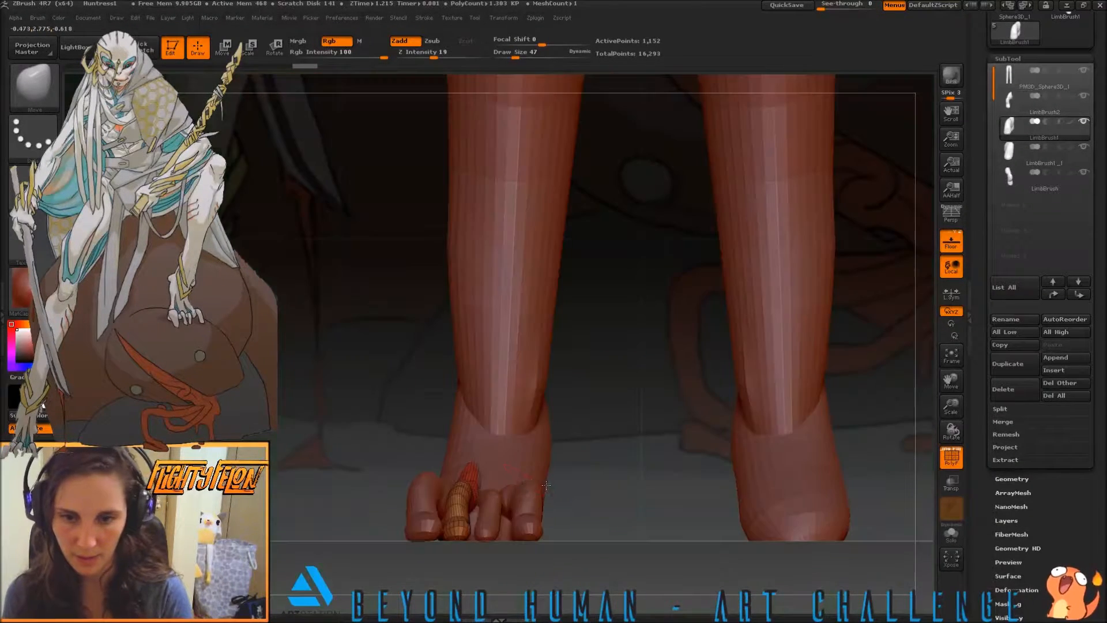
pyautogui.moveTo(400, 431); pyautogui.dragTo(411, 478)
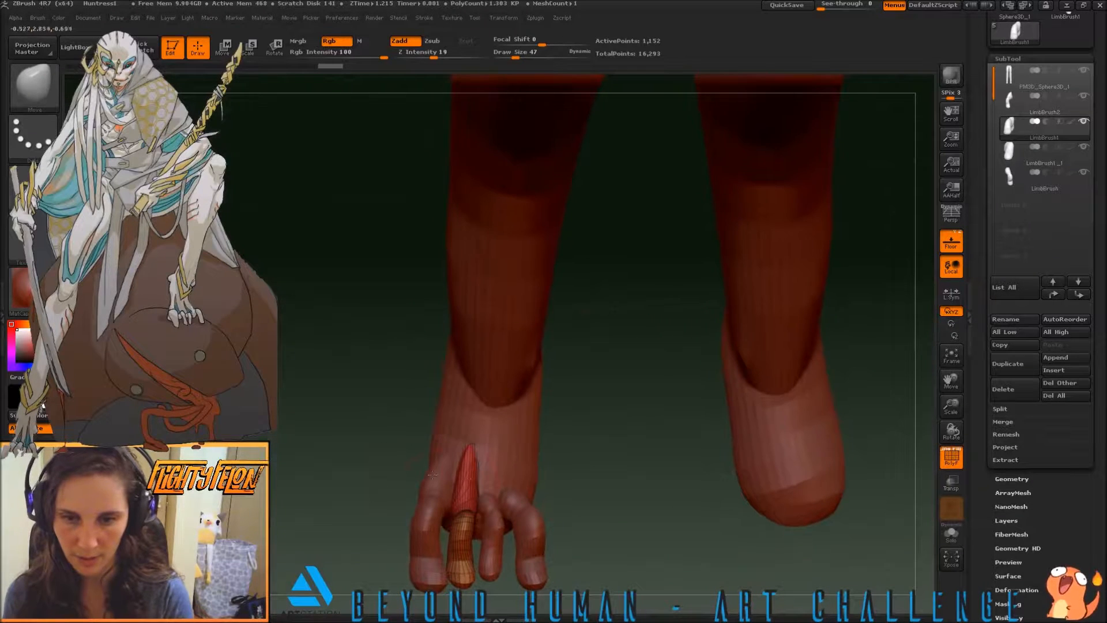
pyautogui.moveTo(476, 486); pyautogui.dragTo(457, 489)
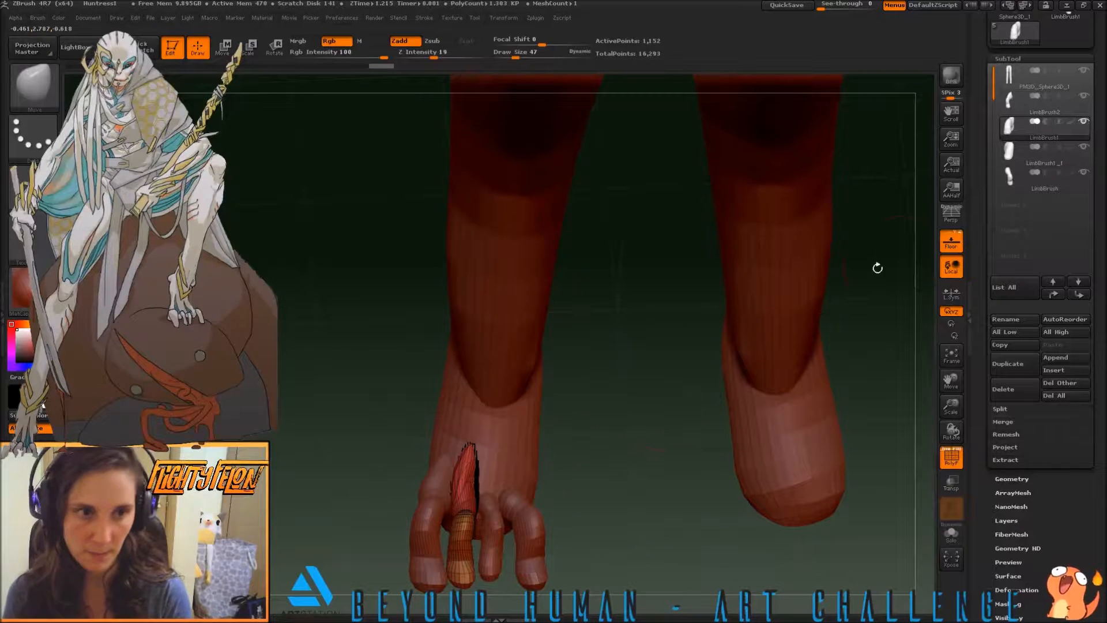
# Select the LimbBrush1_1 toe and pull its base back up the top of the foot into a long taper
pyautogui.click(1019, 150)
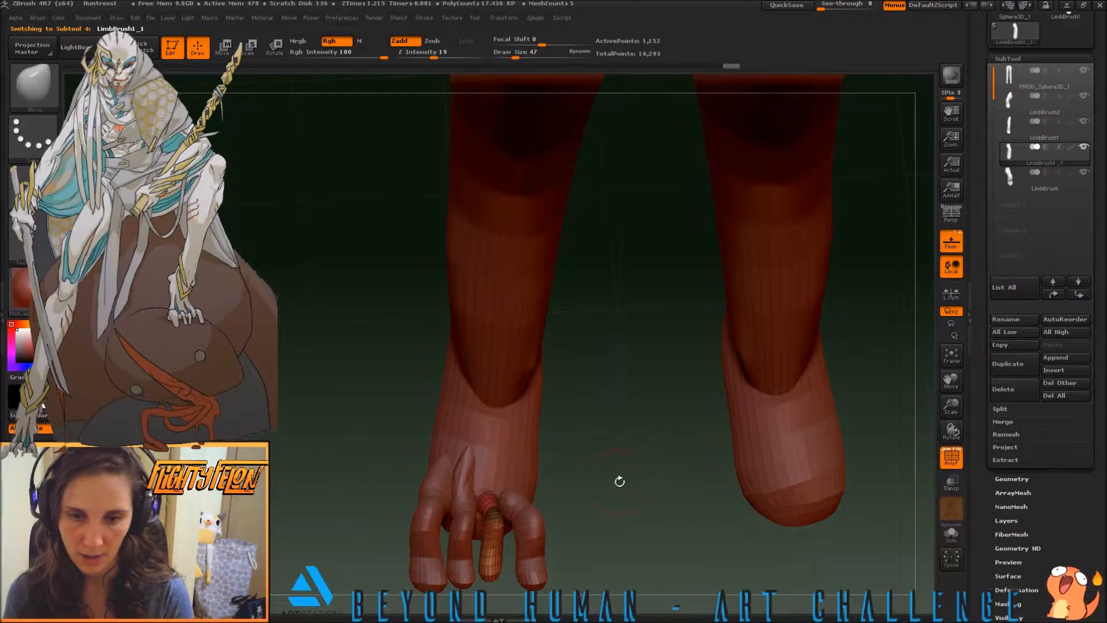
pyautogui.moveTo(571, 465); pyautogui.dragTo(346, 456)
pyautogui.moveTo(483, 490); pyautogui.dragTo(475, 480)
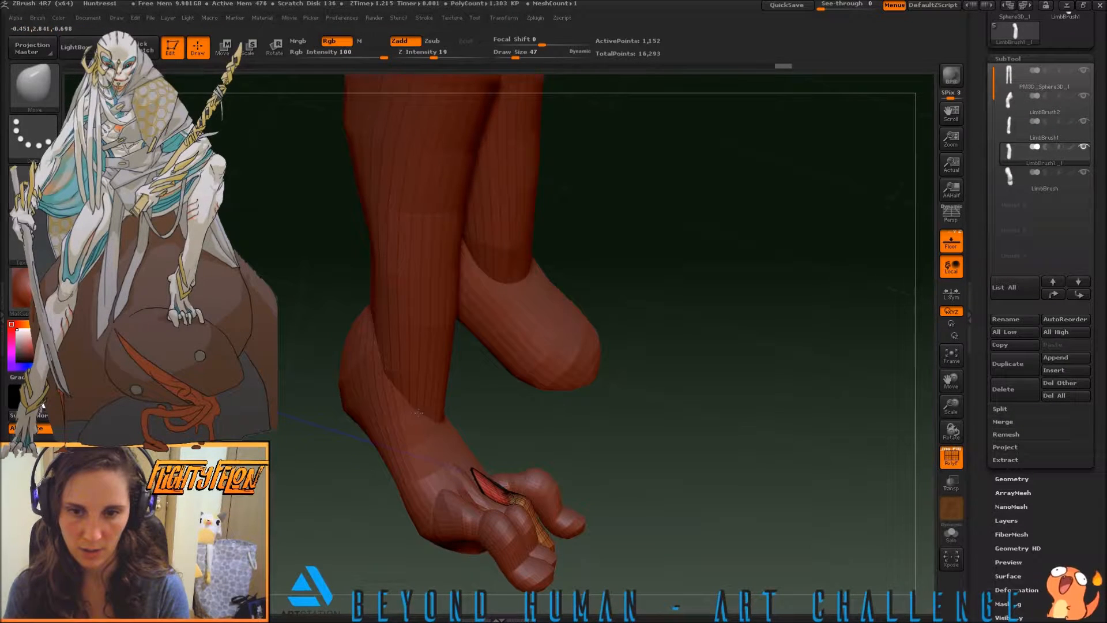
pyautogui.moveTo(406, 387); pyautogui.dragTo(407, 386)
pyautogui.keyDown('shift'); pyautogui.moveTo(618, 452); pyautogui.dragTo(605, 454); pyautogui.keyUp('shift')
pyautogui.moveTo(720, 521)
pyautogui.mouseDown()
pyautogui.moveTo(702, 534)
pyautogui.moveTo(562, 529)
pyautogui.mouseUp()
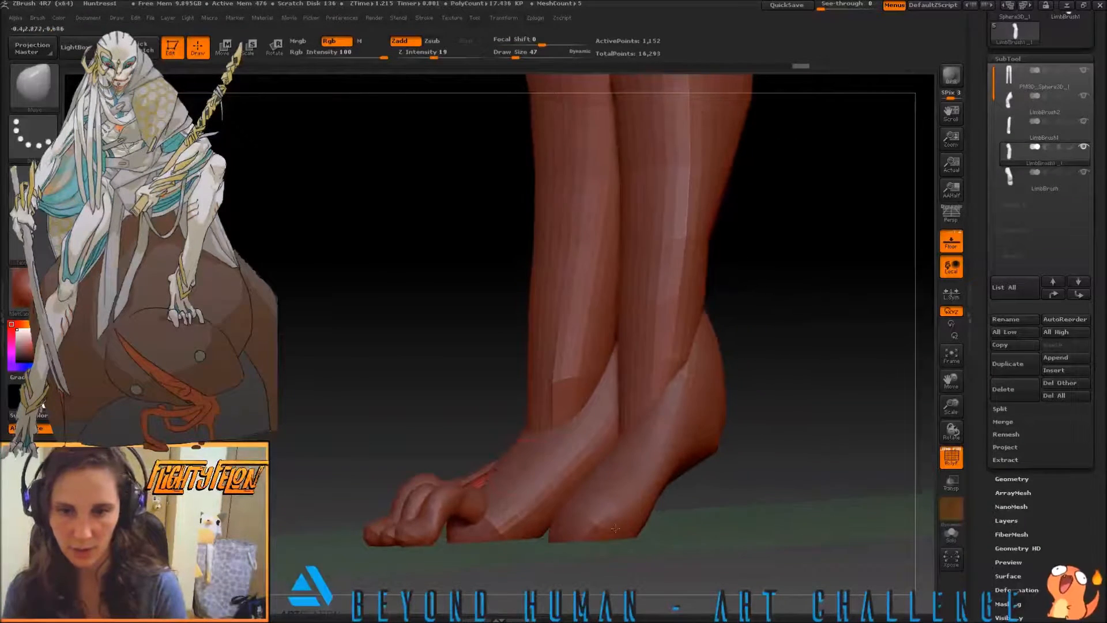
pyautogui.moveTo(489, 471); pyautogui.dragTo(533, 453)
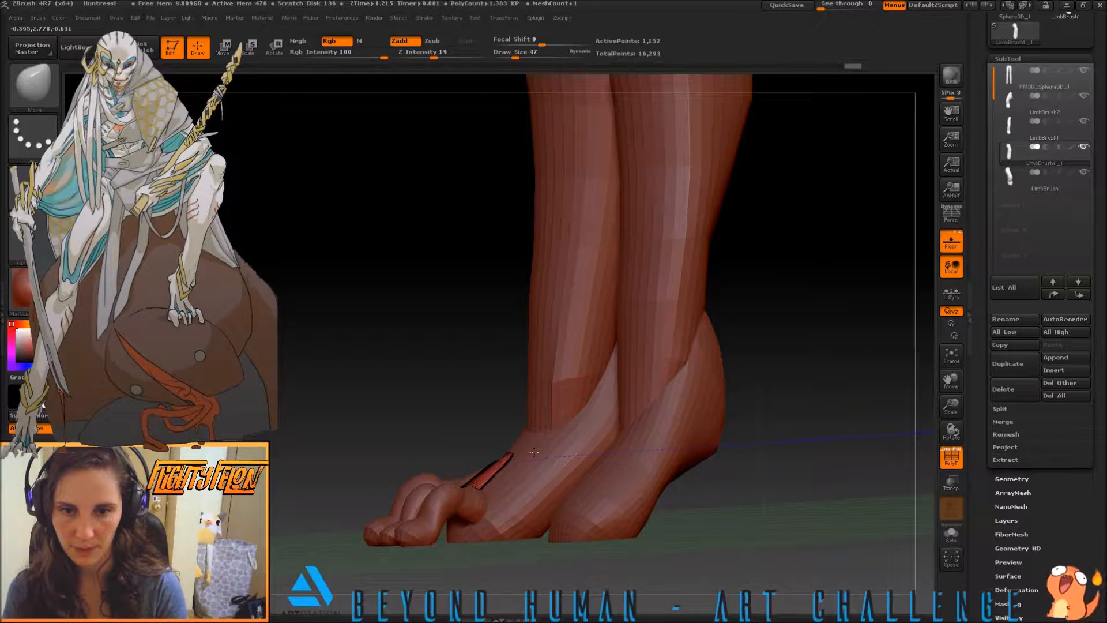
# Refine the tapered base of the LimbBrush1_1 toe from above so it runs alongside the neighbouring toe's base
pyautogui.moveTo(346, 404)
pyautogui.mouseDown()
pyautogui.moveTo(499, 474)
pyautogui.moveTo(485, 474)
pyautogui.mouseUp()
pyautogui.moveTo(346, 438)
pyautogui.mouseDown()
pyautogui.moveTo(447, 484)
pyautogui.moveTo(488, 456)
pyautogui.moveTo(479, 476)
pyautogui.moveTo(487, 441)
pyautogui.mouseUp()
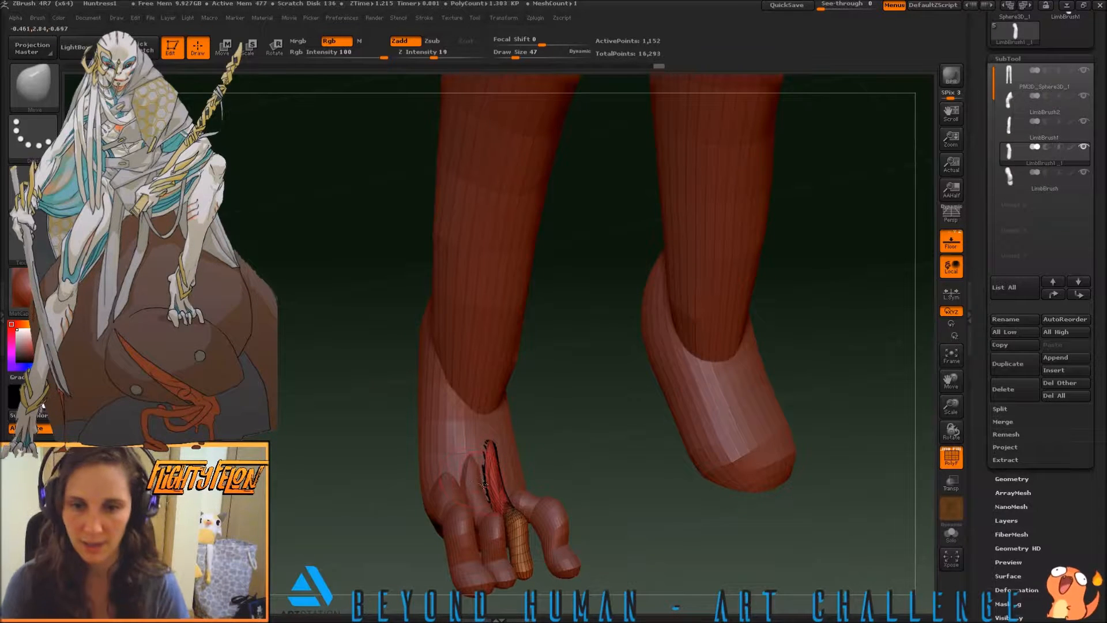
pyautogui.moveTo(594, 445); pyautogui.dragTo(563, 457)
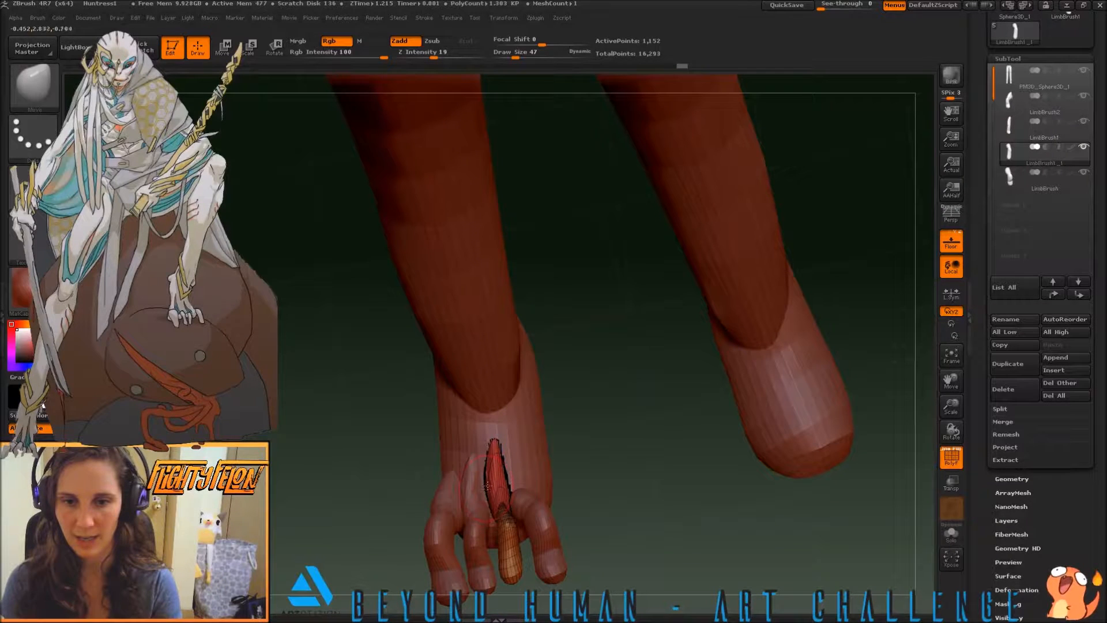
pyautogui.moveTo(425, 429); pyautogui.dragTo(348, 381)
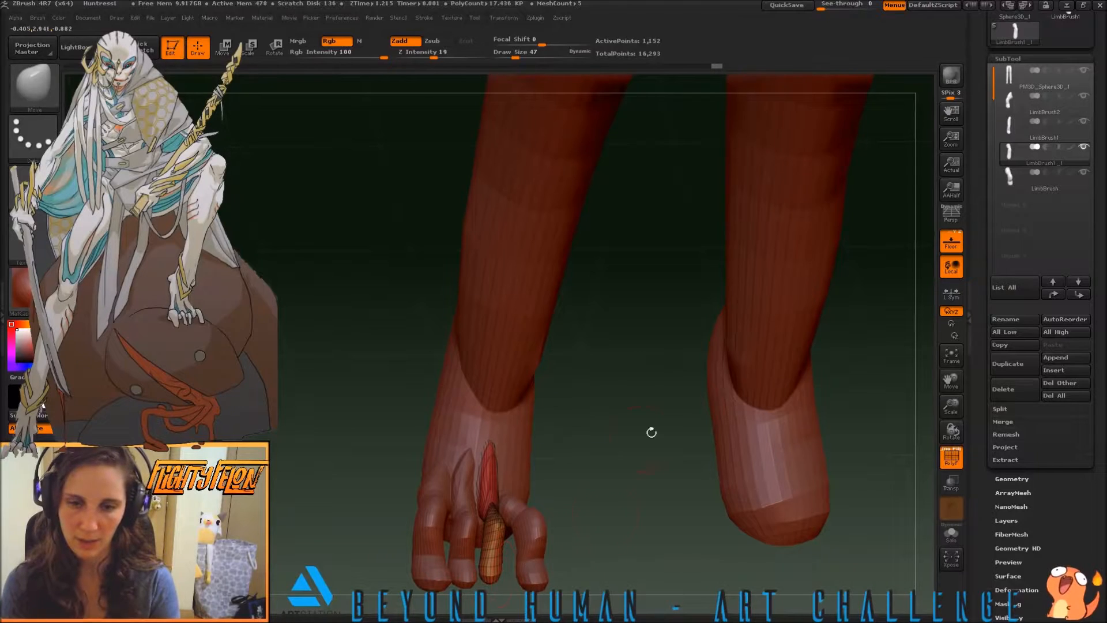
# Select the innermost toe and pull its base back and outward into a broad wedge along the inner side of the foot
pyautogui.click(1012, 179)
pyautogui.moveTo(618, 506); pyautogui.dragTo(589, 500)
pyautogui.moveTo(588, 543)
pyautogui.mouseDown()
pyautogui.moveTo(486, 497)
pyautogui.moveTo(456, 499)
pyautogui.mouseUp()
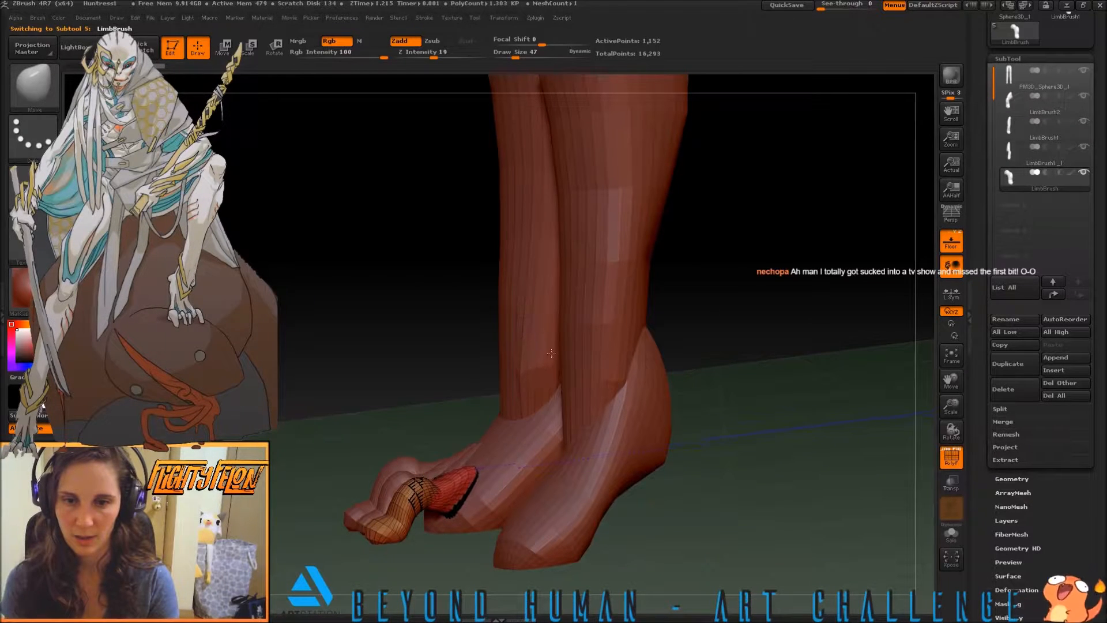
pyautogui.moveTo(334, 346); pyautogui.dragTo(379, 484)
pyautogui.moveTo(311, 458); pyautogui.dragTo(441, 494)
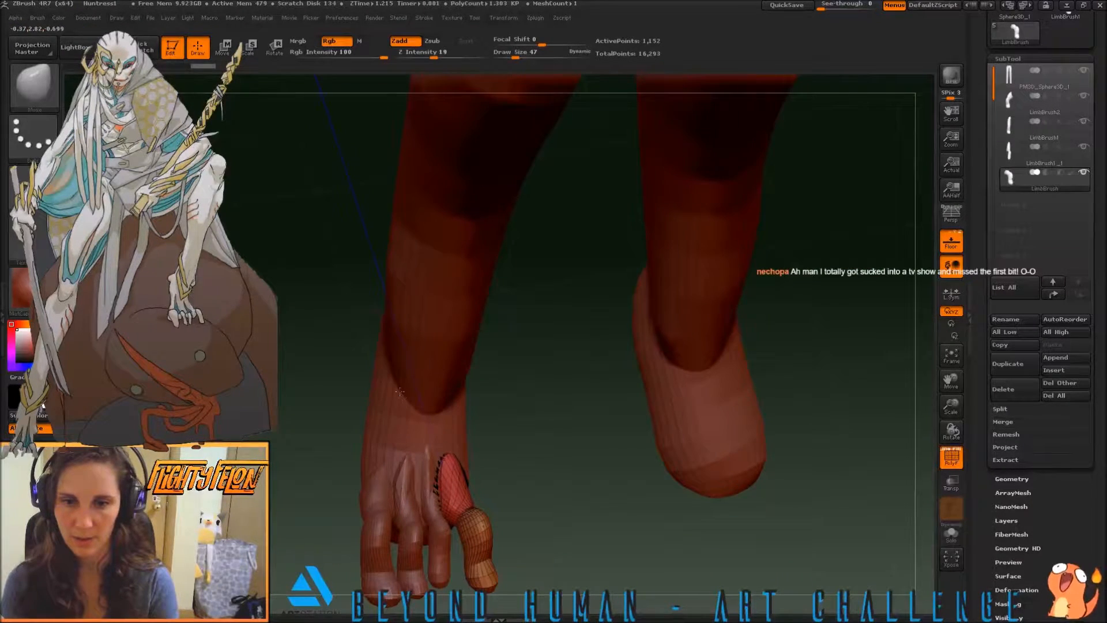
pyautogui.moveTo(504, 478); pyautogui.dragTo(451, 526)
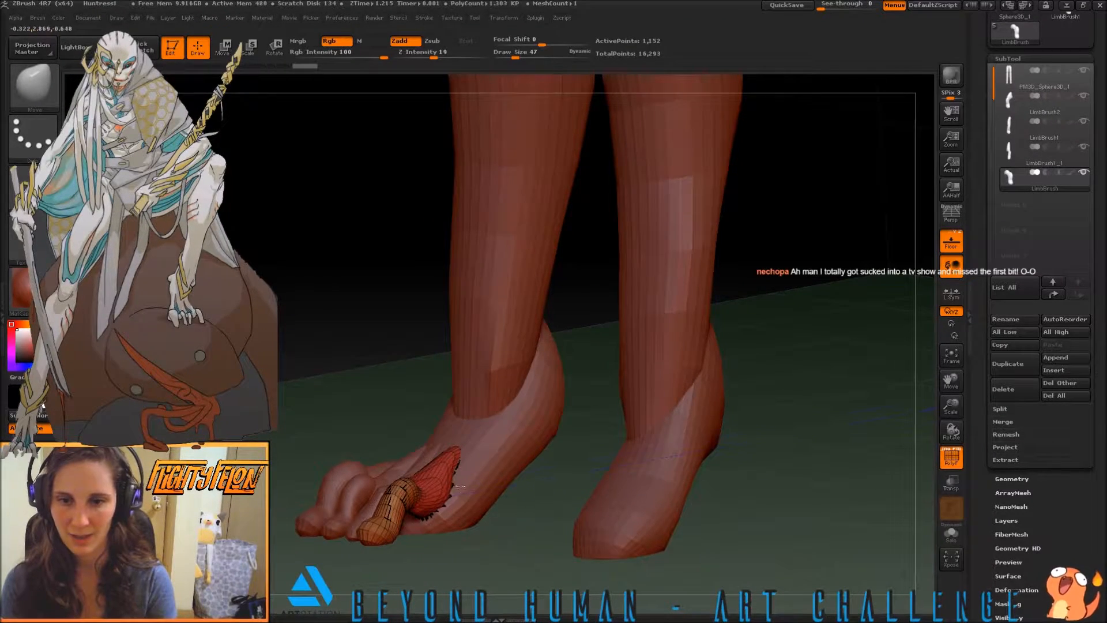
pyautogui.moveTo(447, 495)
pyautogui.mouseDown()
pyautogui.moveTo(462, 455)
pyautogui.moveTo(466, 474)
pyautogui.mouseUp()
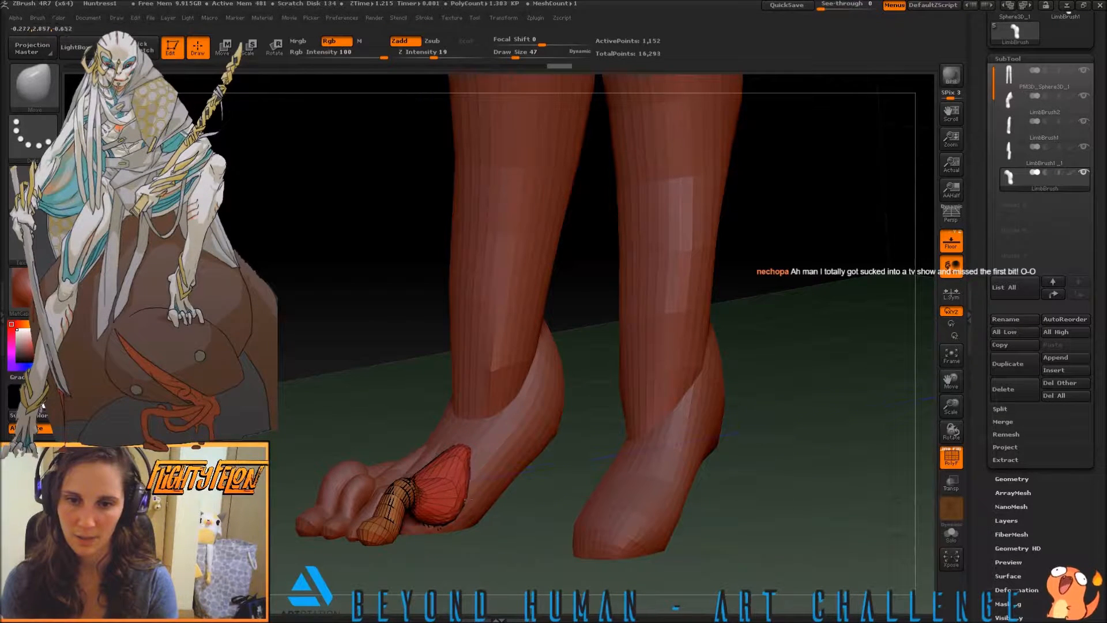
# Remesh the innermost toe with ZRemesher to give it denser, more even topology
pyautogui.click(1001, 479)
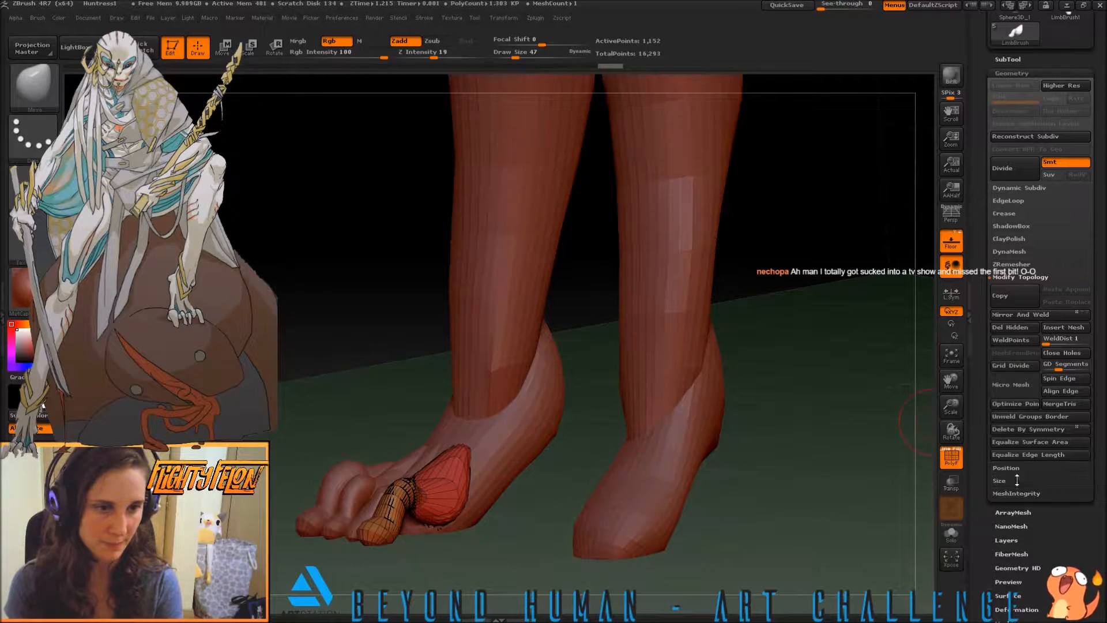
pyautogui.click(1003, 266)
pyautogui.click(1009, 284)
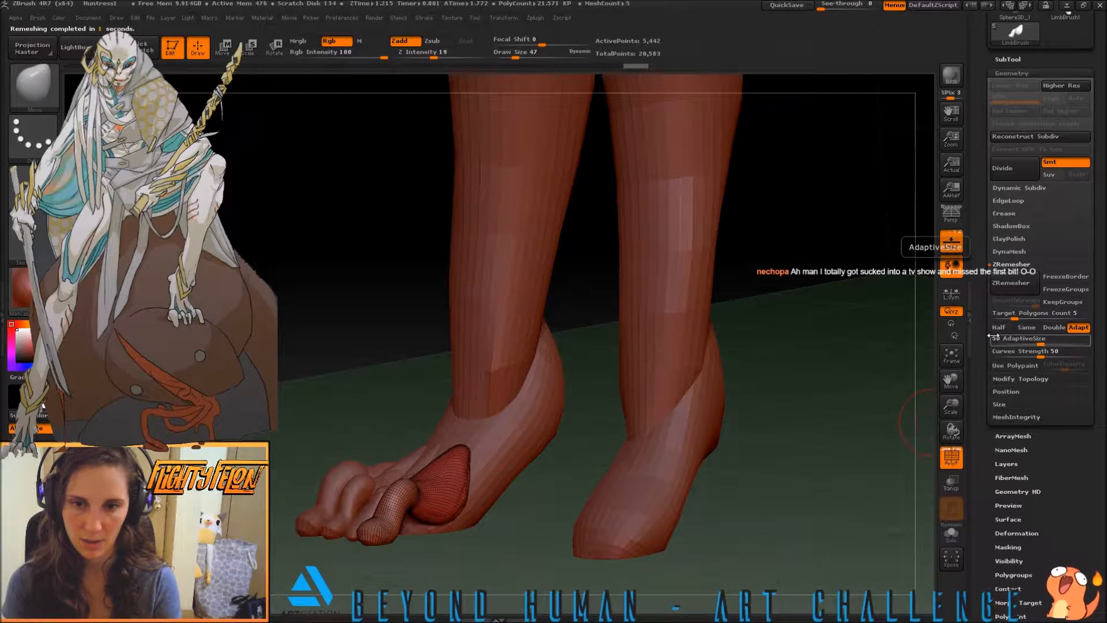
# Reshape the remeshed base of the innermost toe with the Move brush from the inner side of the foot
pyautogui.moveTo(853, 412); pyautogui.dragTo(760, 462)
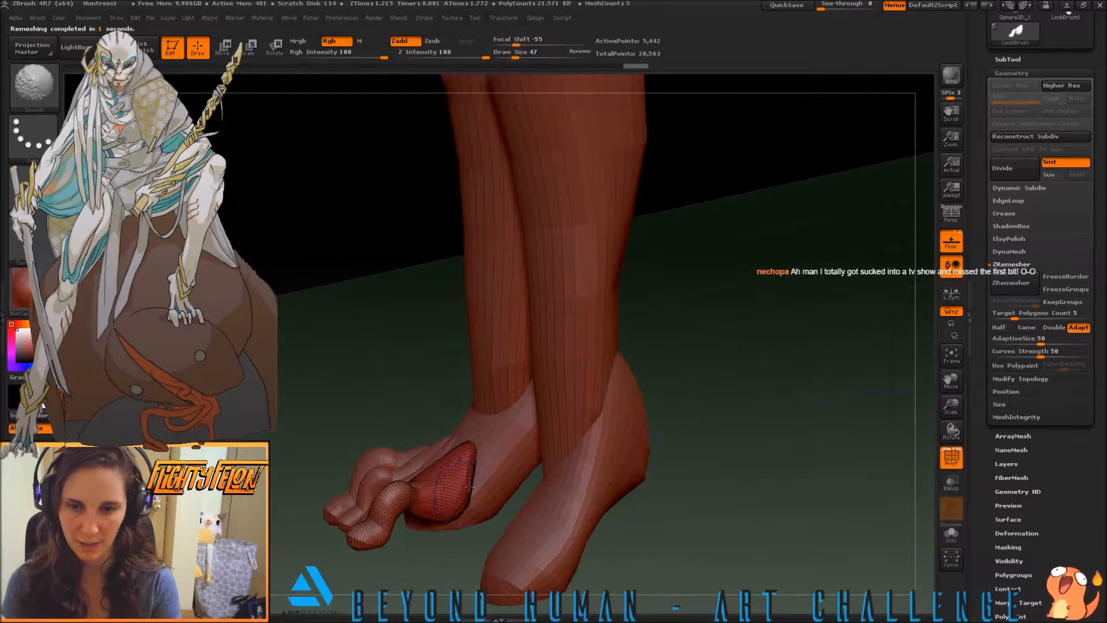
pyautogui.press('b')
pyautogui.press('m')
pyautogui.press('v')
pyautogui.moveTo(444, 560)
pyautogui.mouseDown()
pyautogui.moveTo(447, 521)
pyautogui.moveTo(490, 510)
pyautogui.moveTo(464, 504)
pyautogui.moveTo(416, 541)
pyautogui.moveTo(439, 542)
pyautogui.moveTo(461, 525)
pyautogui.moveTo(474, 469)
pyautogui.mouseUp()
pyautogui.moveTo(447, 521)
pyautogui.mouseDown()
pyautogui.moveTo(448, 530)
pyautogui.moveTo(420, 525)
pyautogui.moveTo(470, 518)
pyautogui.moveTo(478, 471)
pyautogui.mouseUp()
pyautogui.moveTo(475, 486); pyautogui.dragTo(480, 484)
# Refine the innermost toe's base with the Move brush from above and in front so it tapers smoothly into the foot
pyautogui.moveTo(571, 470)
pyautogui.mouseDown()
pyautogui.moveTo(628, 478)
pyautogui.moveTo(639, 498)
pyautogui.mouseUp()
pyautogui.moveTo(440, 480); pyautogui.dragTo(443, 447)
pyautogui.moveTo(478, 481)
pyautogui.mouseDown()
pyautogui.moveTo(435, 479)
pyautogui.moveTo(481, 487)
pyautogui.moveTo(362, 451)
pyautogui.mouseUp()
pyautogui.moveTo(333, 396); pyautogui.dragTo(340, 448)
pyautogui.moveTo(449, 456)
pyautogui.mouseDown()
pyautogui.moveTo(463, 479)
pyautogui.moveTo(444, 449)
pyautogui.moveTo(501, 438)
pyautogui.mouseUp()
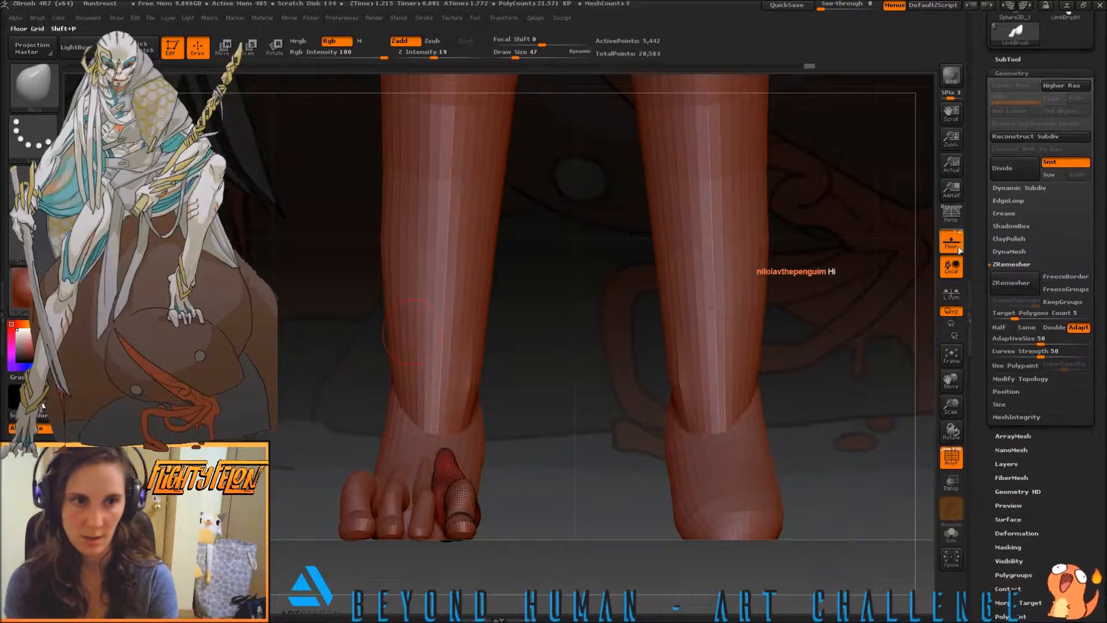
pyautogui.moveTo(346, 434); pyautogui.dragTo(348, 452)
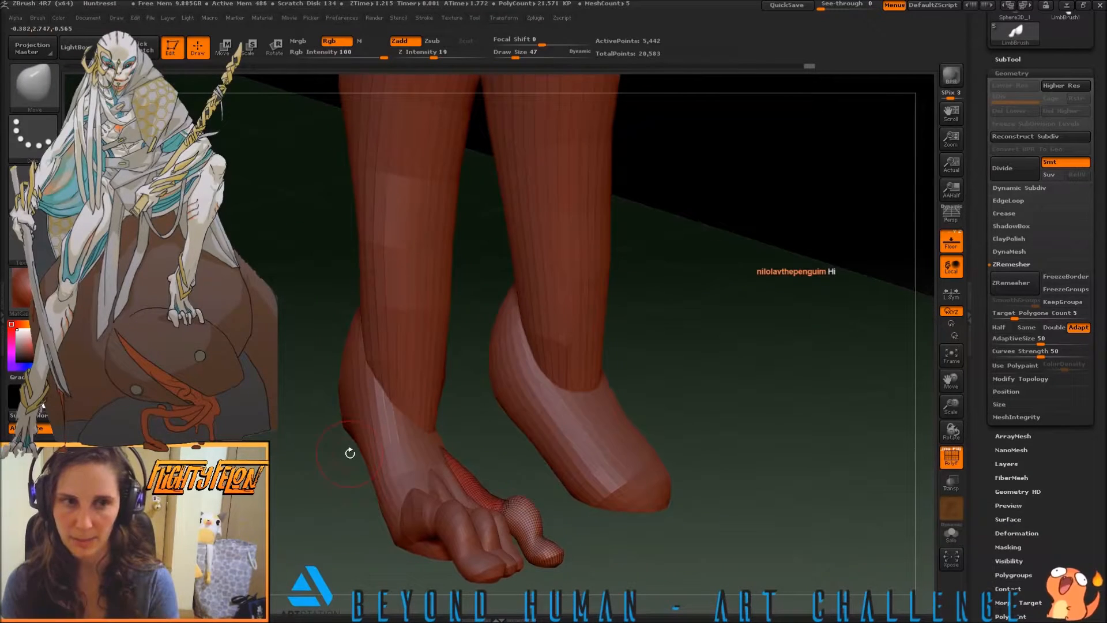
# Select the outermost toe and remesh it with ZRemesher to give it denser topology
pyautogui.click(1008, 59)
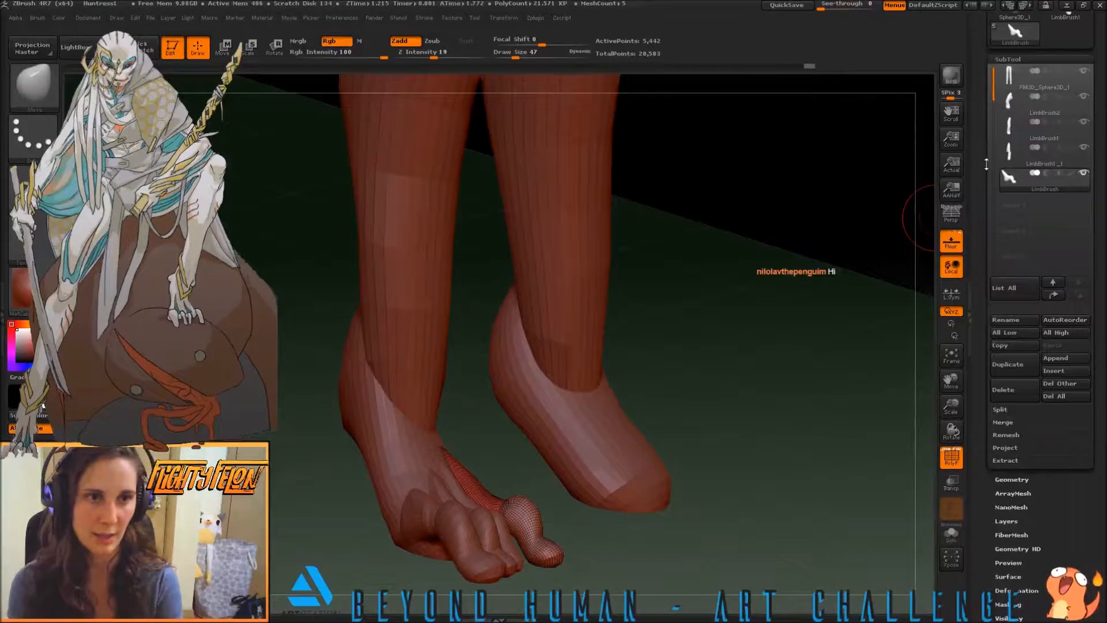
pyautogui.click(1009, 107)
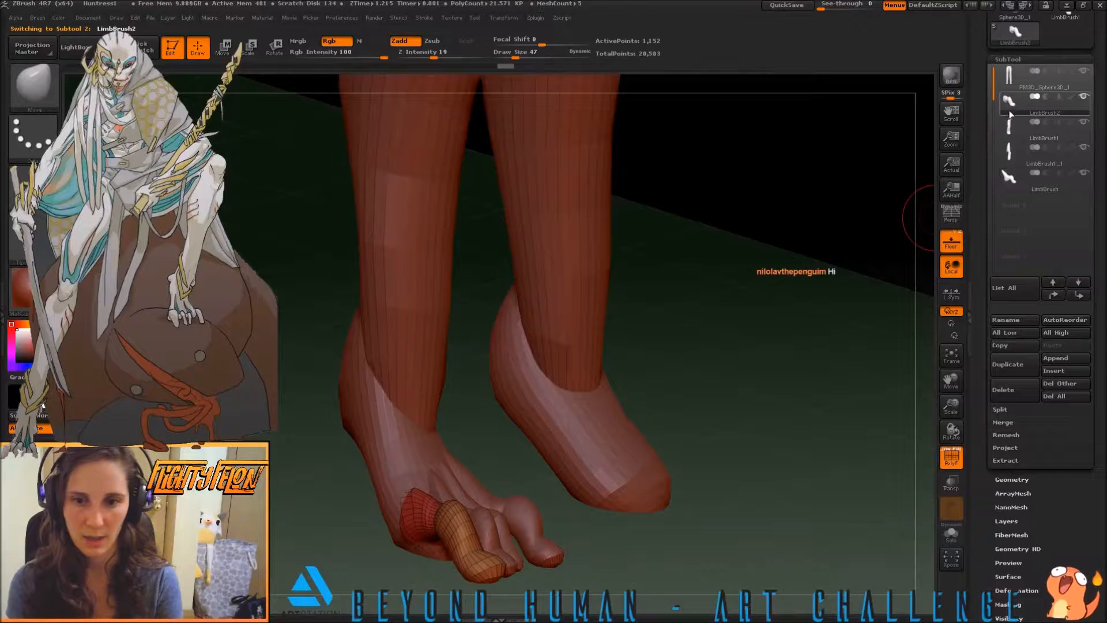
pyautogui.click(992, 482)
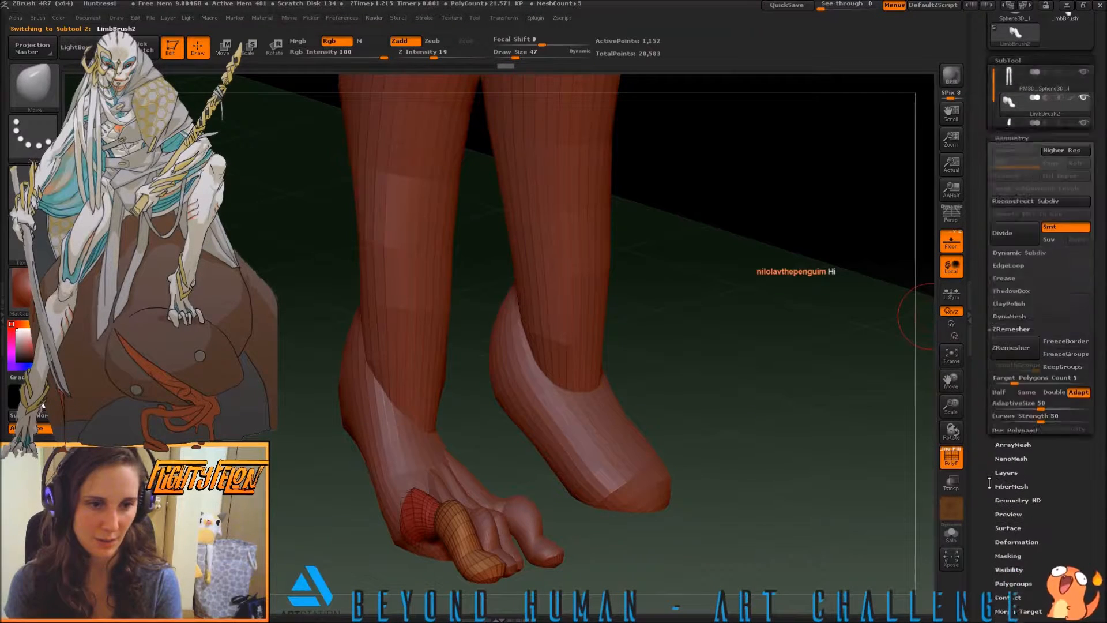
pyautogui.click(1001, 284)
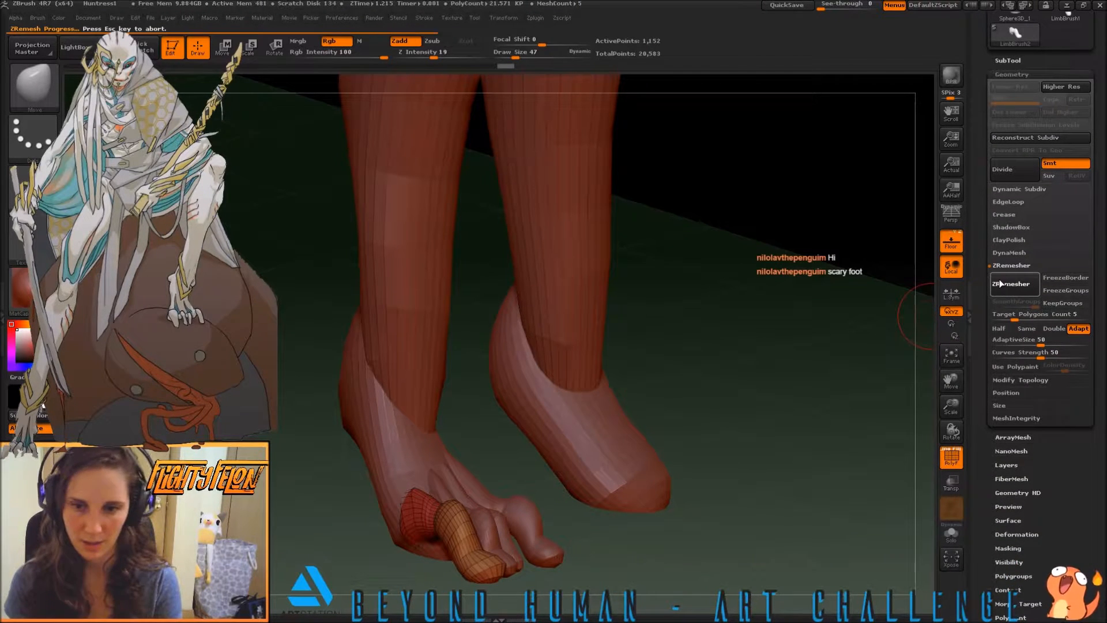
# Pull the outermost toe's base back with the Move brush into a broad wedge along the outer side of the foot
pyautogui.moveTo(260, 466)
pyautogui.mouseDown()
pyautogui.moveTo(281, 498)
pyautogui.moveTo(279, 525)
pyautogui.mouseUp()
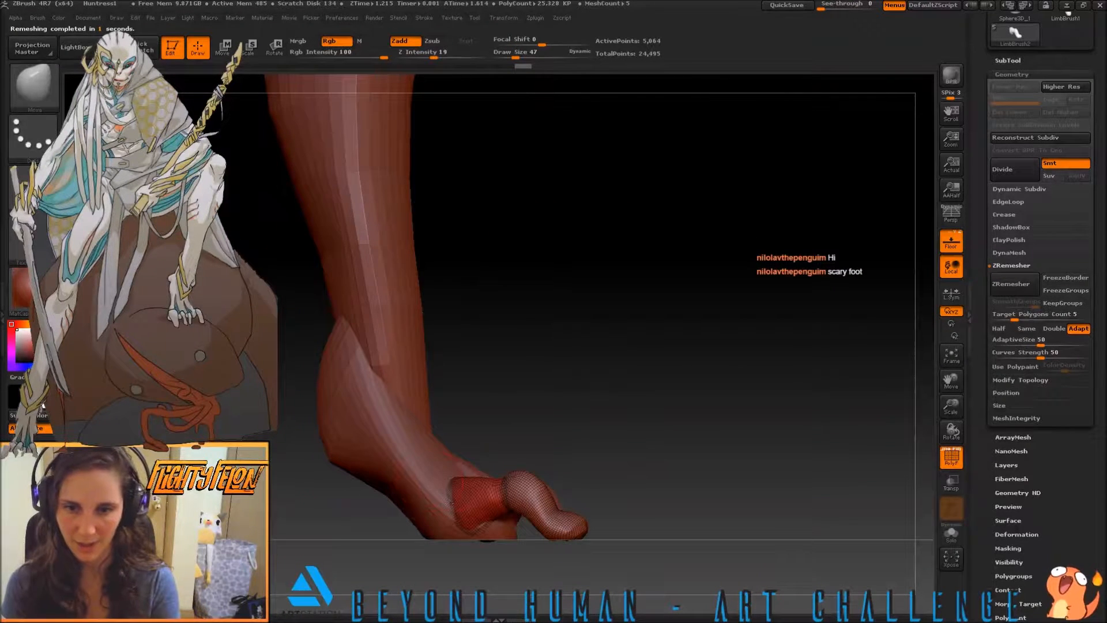
pyautogui.moveTo(482, 518)
pyautogui.mouseDown()
pyautogui.moveTo(482, 534)
pyautogui.moveTo(463, 534)
pyautogui.moveTo(452, 509)
pyautogui.moveTo(450, 527)
pyautogui.moveTo(435, 516)
pyautogui.moveTo(441, 503)
pyautogui.moveTo(439, 527)
pyautogui.mouseUp()
pyautogui.moveTo(443, 527); pyautogui.dragTo(436, 529)
pyautogui.moveTo(444, 490)
pyautogui.mouseDown()
pyautogui.moveTo(429, 484)
pyautogui.moveTo(428, 507)
pyautogui.mouseUp()
pyautogui.moveTo(439, 515)
pyautogui.mouseDown()
pyautogui.moveTo(440, 530)
pyautogui.moveTo(487, 540)
pyautogui.mouseUp()
pyautogui.moveTo(441, 483)
pyautogui.mouseDown()
pyautogui.moveTo(429, 481)
pyautogui.moveTo(416, 522)
pyautogui.mouseUp()
pyautogui.moveTo(579, 465)
pyautogui.mouseDown()
pyautogui.moveTo(501, 480)
pyautogui.moveTo(431, 550)
pyautogui.mouseUp()
pyautogui.moveTo(418, 506); pyautogui.dragTo(432, 518)
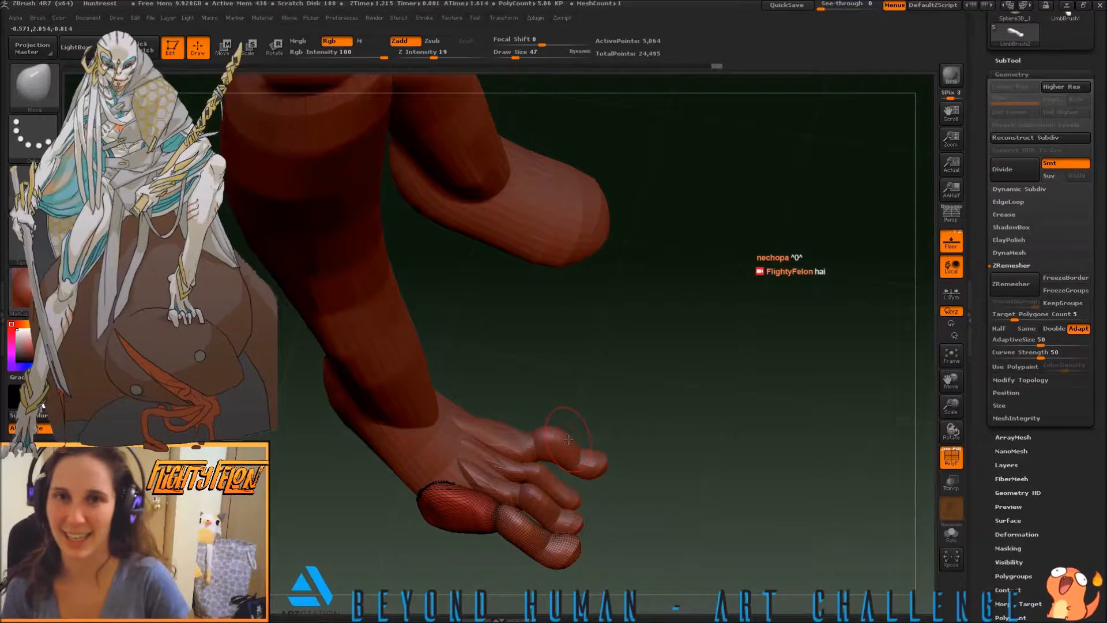
# Refine the outermost toe's base with the Move brush from the side, in front and behind so it fits against the foot
pyautogui.moveTo(396, 383); pyautogui.dragTo(342, 422)
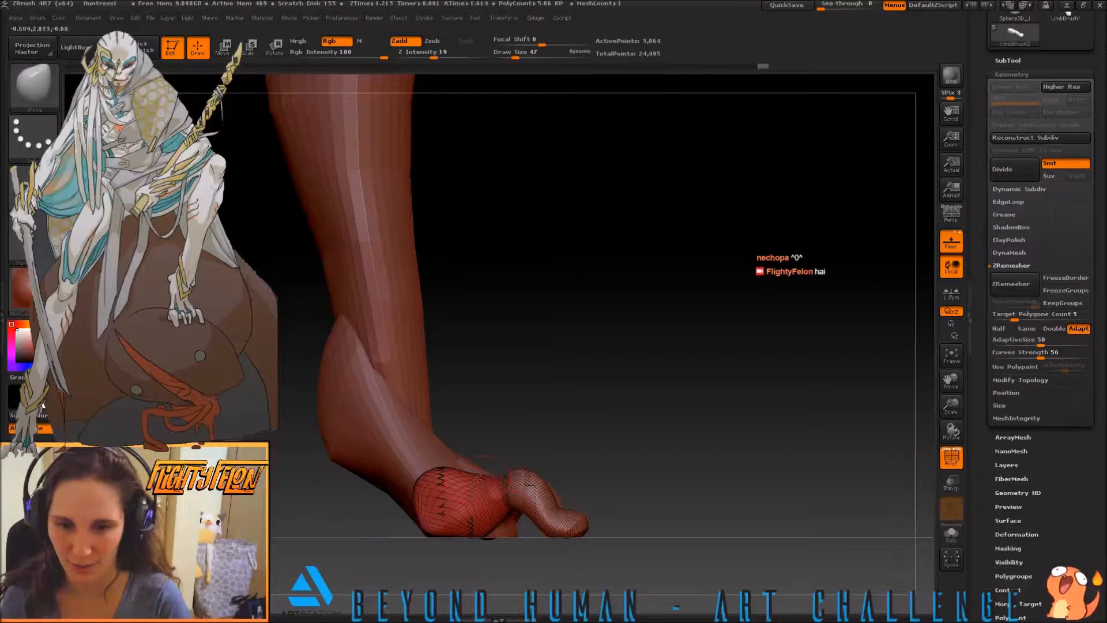
pyautogui.moveTo(561, 426); pyautogui.dragTo(663, 508)
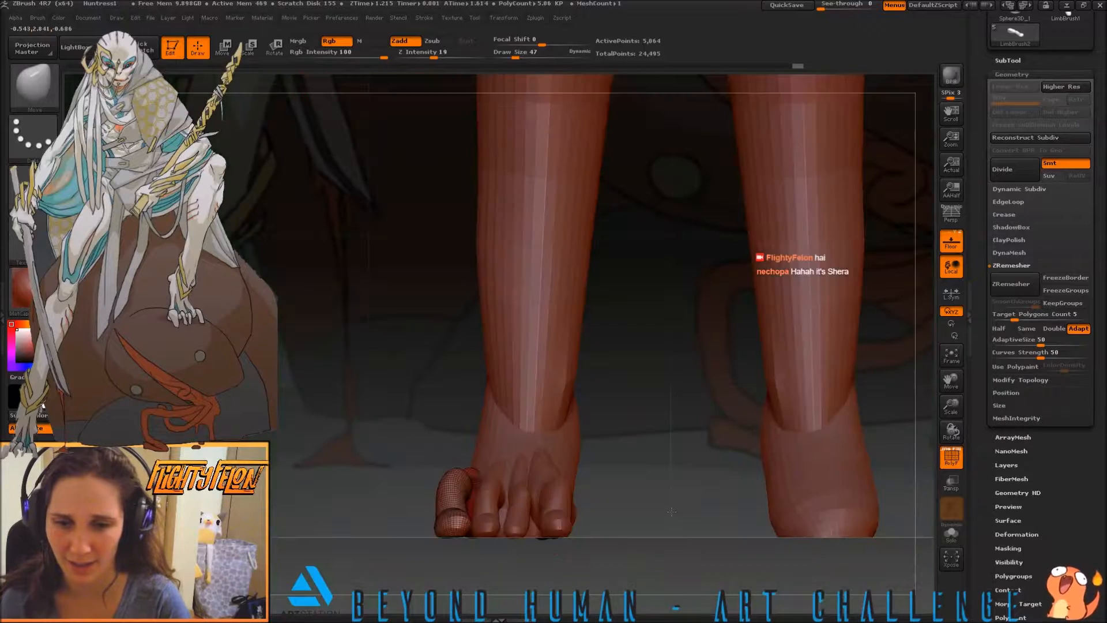
pyautogui.moveTo(654, 439)
pyautogui.mouseDown()
pyautogui.moveTo(517, 471)
pyautogui.moveTo(476, 461)
pyautogui.moveTo(475, 435)
pyautogui.mouseUp()
pyautogui.moveTo(404, 411)
pyautogui.mouseDown()
pyautogui.moveTo(396, 363)
pyautogui.moveTo(416, 380)
pyautogui.moveTo(376, 425)
pyautogui.moveTo(444, 487)
pyautogui.mouseUp()
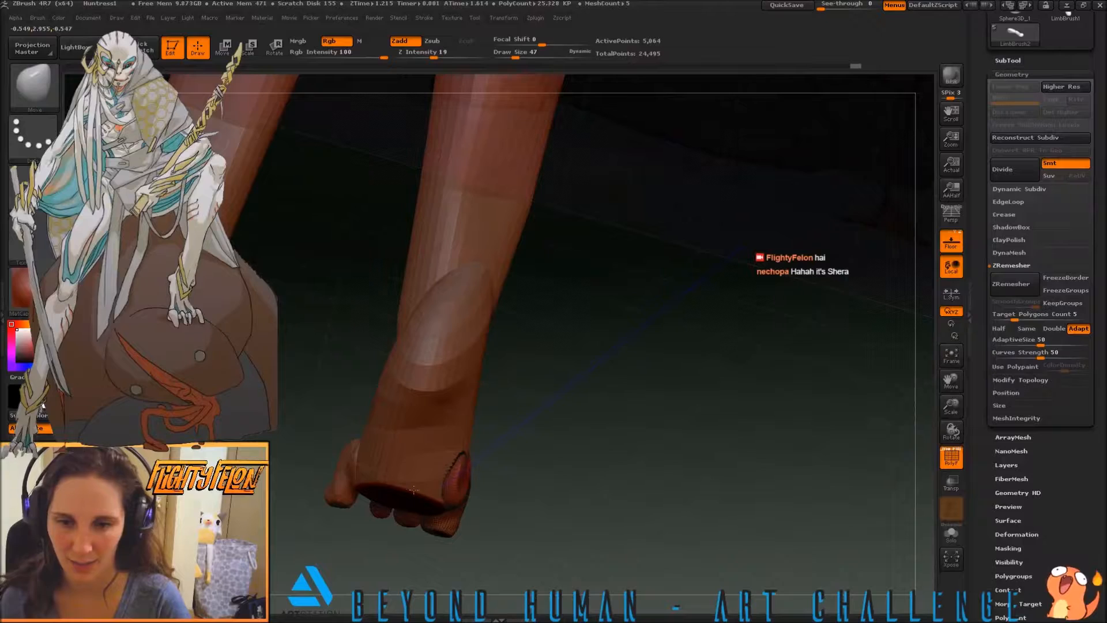
pyautogui.moveTo(415, 506)
pyautogui.mouseDown()
pyautogui.moveTo(504, 525)
pyautogui.moveTo(487, 511)
pyautogui.moveTo(521, 535)
pyautogui.mouseUp()
# Add volume to the base of the outermost toe with the Inflate brush and smooth its surface
pyautogui.press('b')
pyautogui.press('i')
pyautogui.press('n')
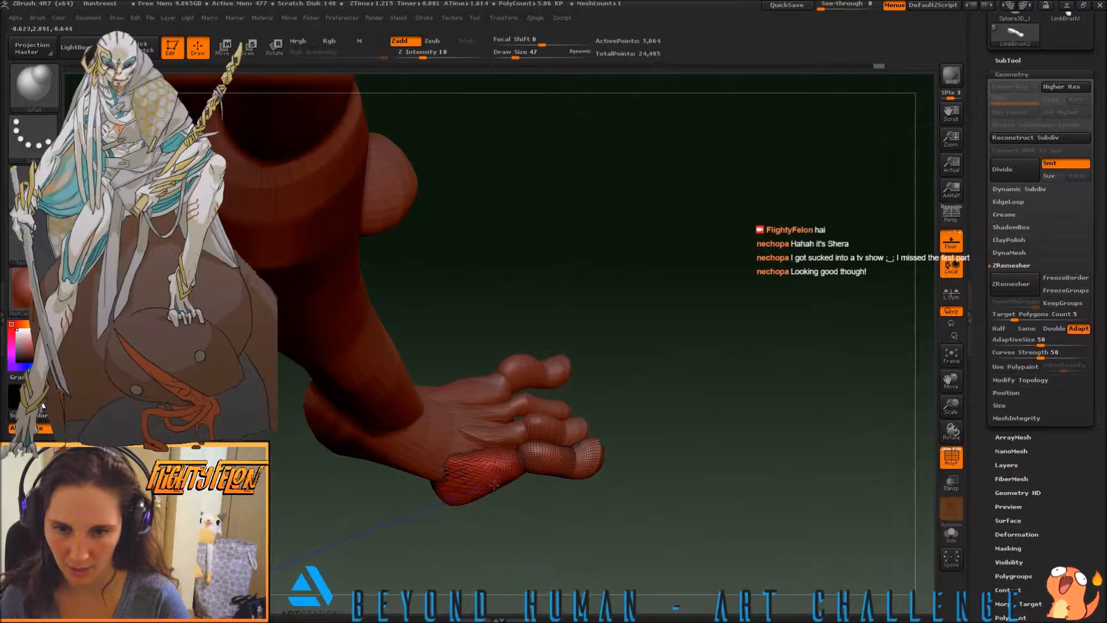
pyautogui.moveTo(380, 503); pyautogui.dragTo(458, 504)
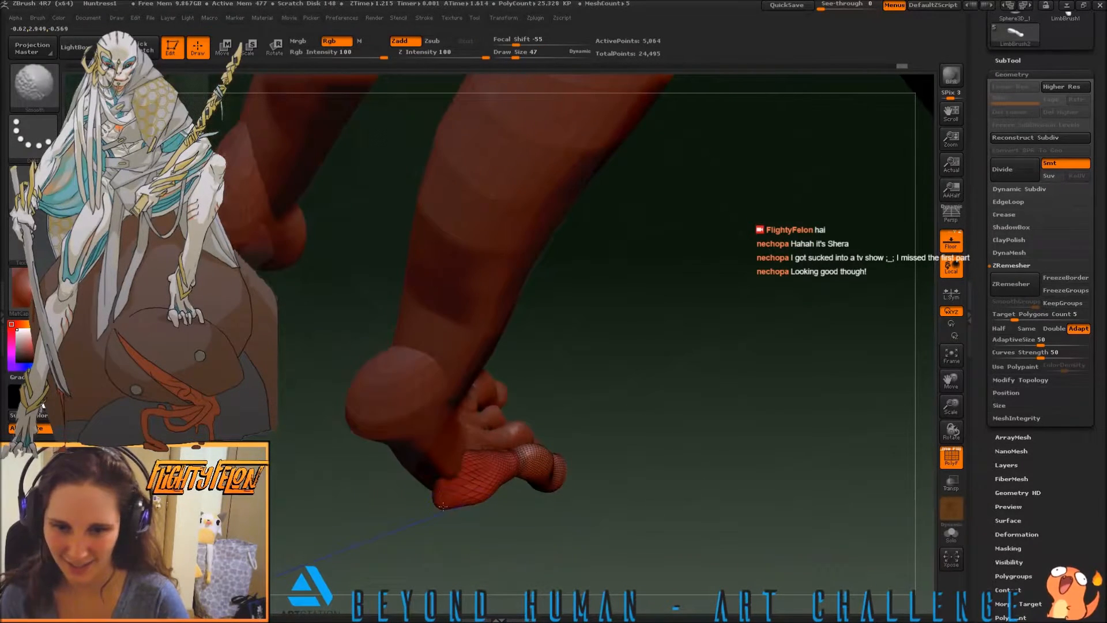
pyautogui.moveTo(427, 495)
pyautogui.keyDown('shift'); pyautogui.mouseDown()
pyautogui.moveTo(440, 516)
pyautogui.moveTo(423, 507)
pyautogui.moveTo(435, 457)
pyautogui.moveTo(506, 479)
pyautogui.moveTo(489, 427)
pyautogui.mouseUp(); pyautogui.keyUp('shift')
pyautogui.moveTo(672, 478); pyautogui.dragTo(537, 507)
pyautogui.press('shift')
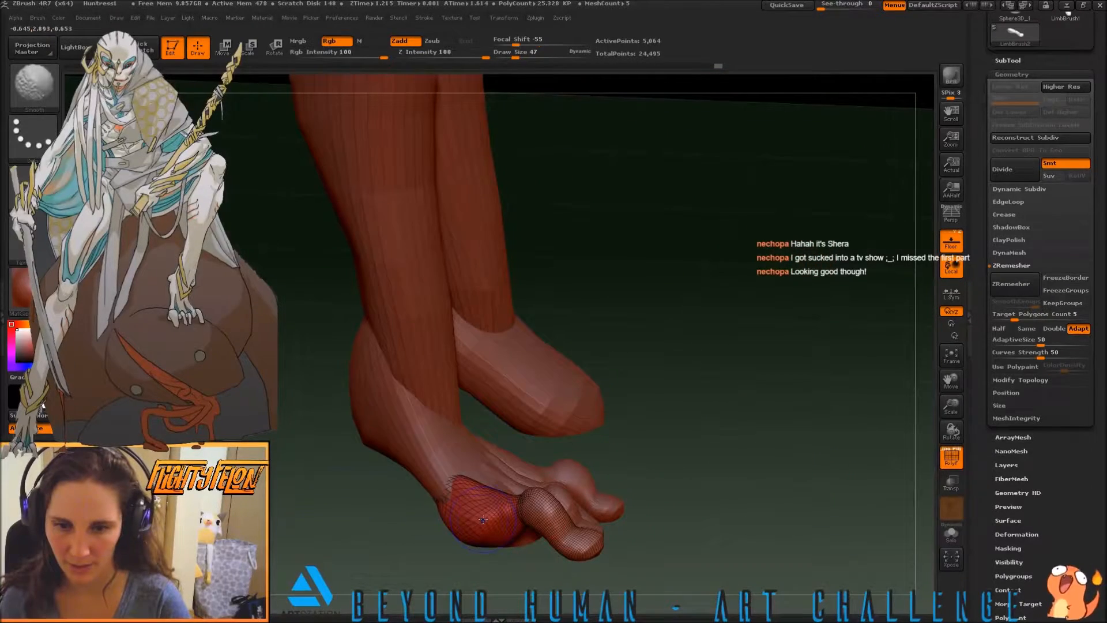
# Even out the upper edge of the outermost toe's base where it meets the foot, working from above and the side
pyautogui.moveTo(582, 456)
pyautogui.mouseDown()
pyautogui.moveTo(638, 515)
pyautogui.moveTo(700, 520)
pyautogui.moveTo(637, 437)
pyautogui.moveTo(626, 527)
pyautogui.mouseUp()
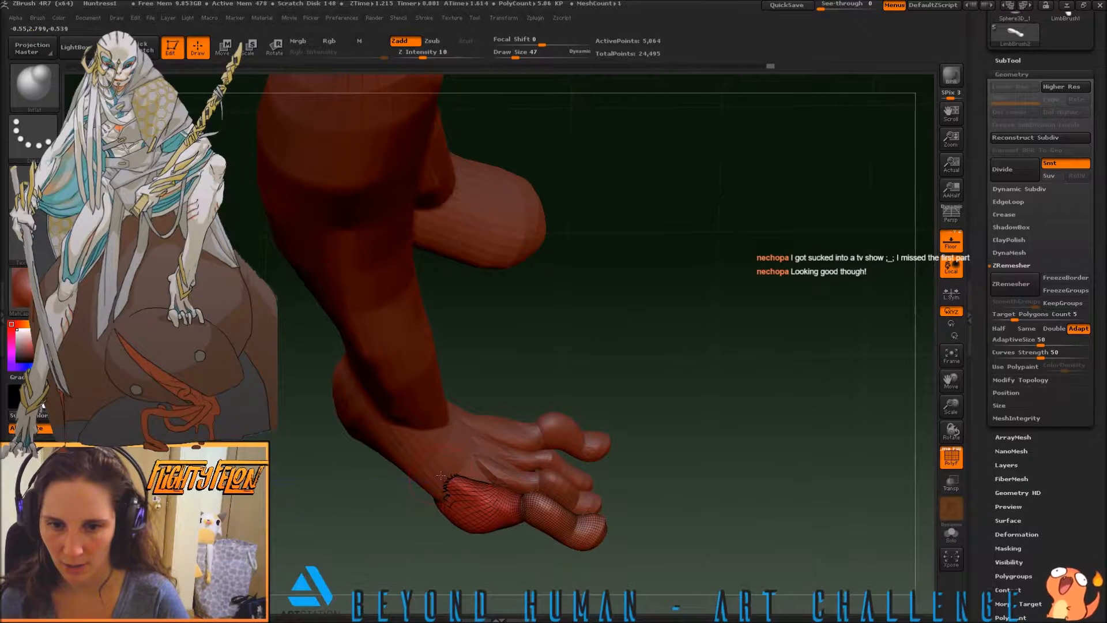
pyautogui.moveTo(398, 495); pyautogui.dragTo(436, 468)
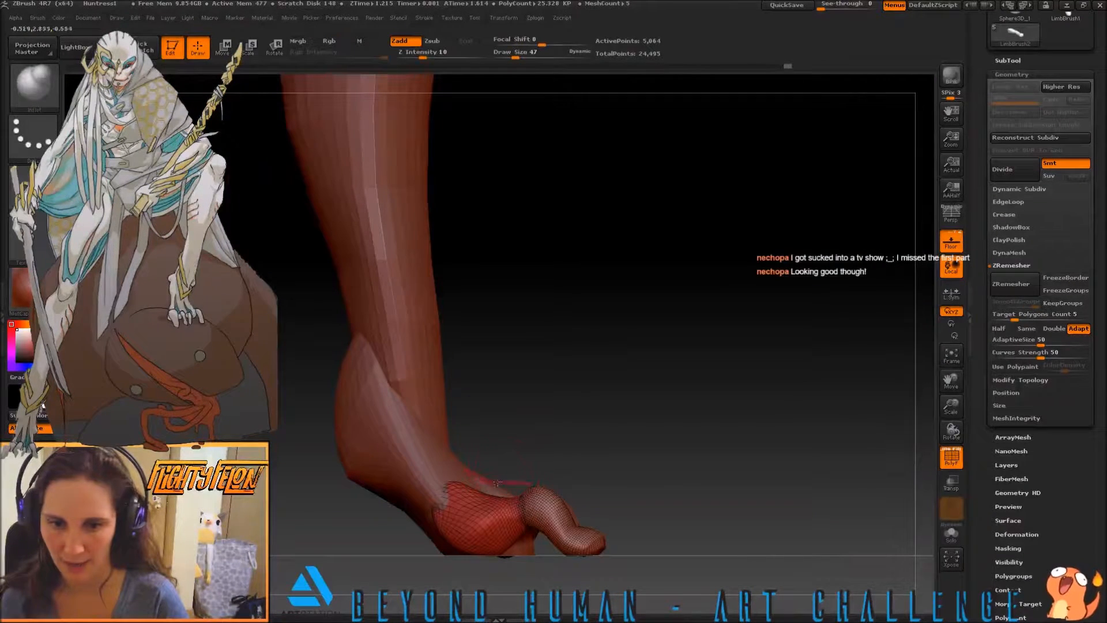
pyautogui.moveTo(511, 495); pyautogui.dragTo(679, 487)
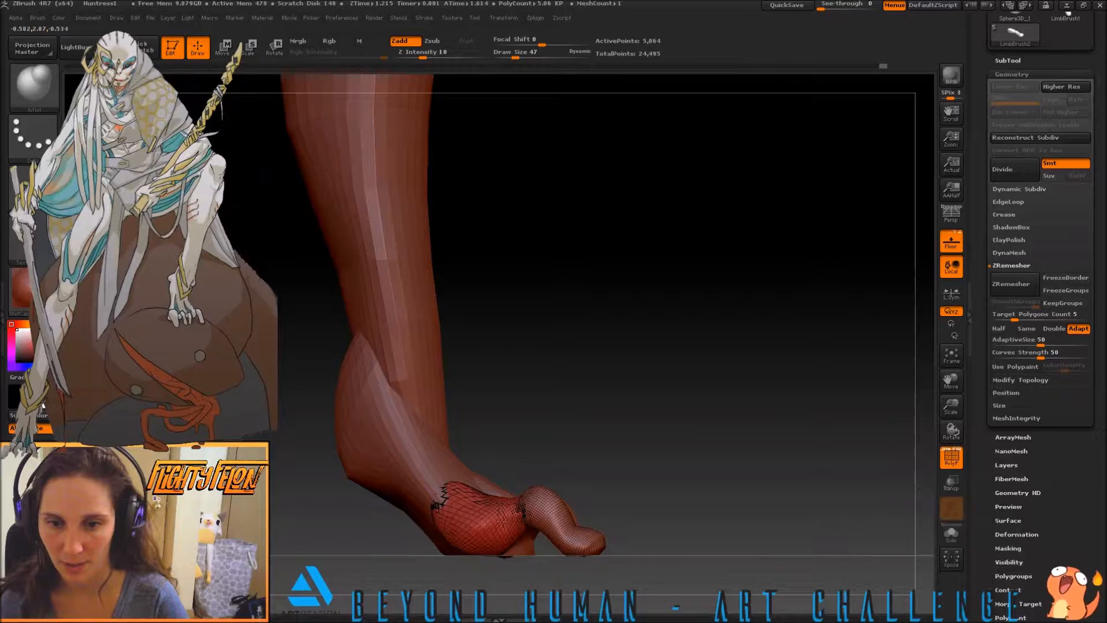
pyautogui.moveTo(564, 427); pyautogui.dragTo(583, 479)
pyautogui.moveTo(332, 512); pyautogui.dragTo(606, 508)
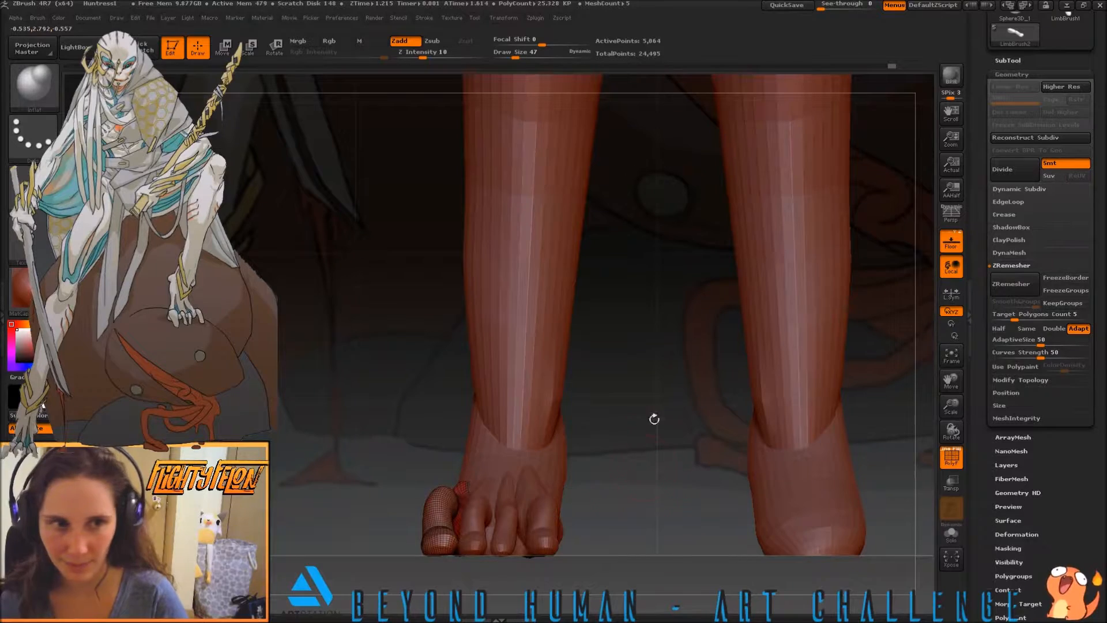
# Select the finished foot's innermost toe and duplicate it as a new subtool
pyautogui.click(1007, 61)
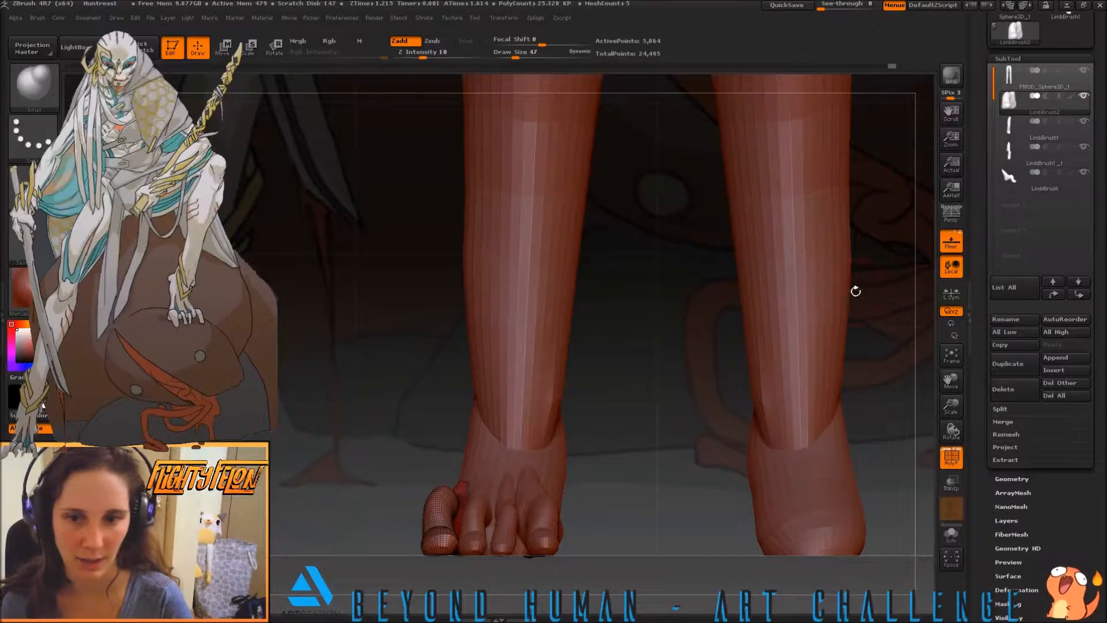
pyautogui.moveTo(632, 420); pyautogui.dragTo(772, 286)
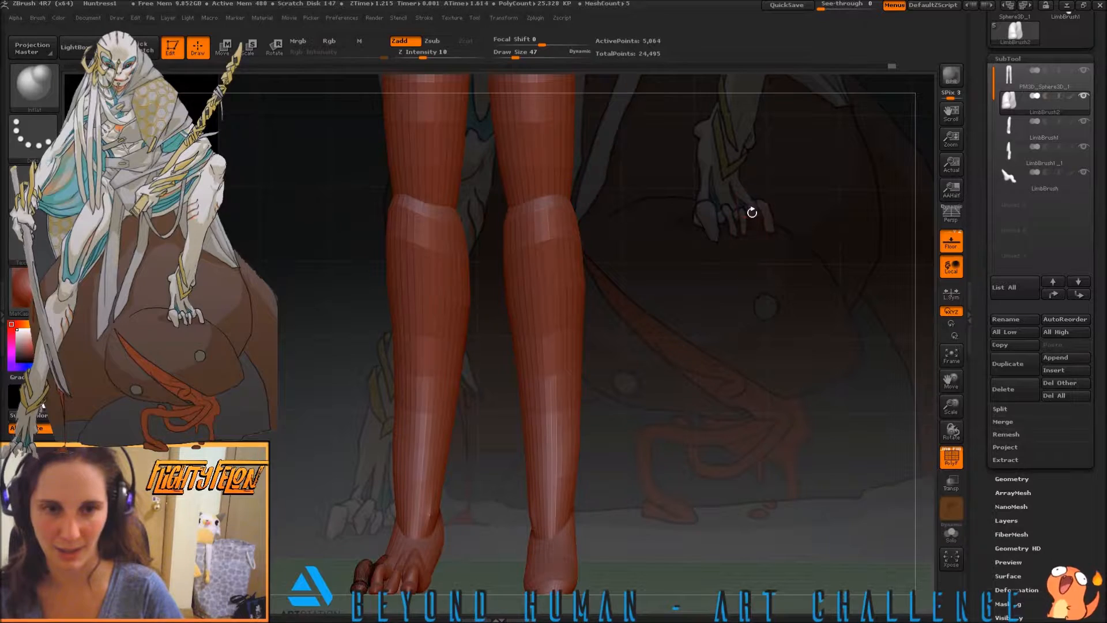
pyautogui.moveTo(689, 340); pyautogui.dragTo(705, 383)
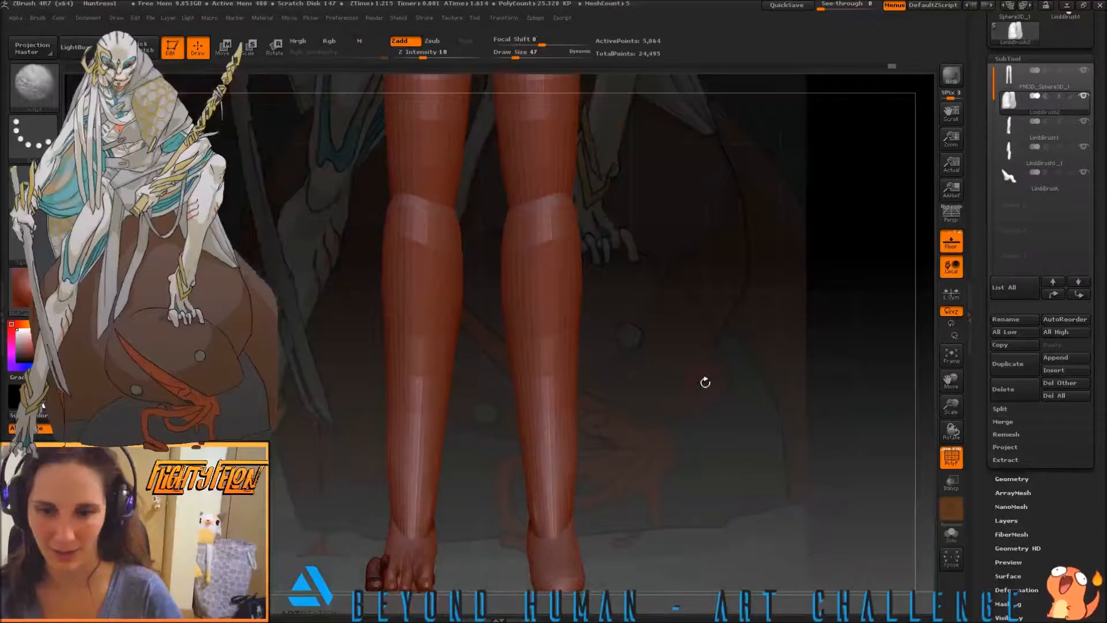
pyautogui.moveTo(662, 485); pyautogui.dragTo(693, 438)
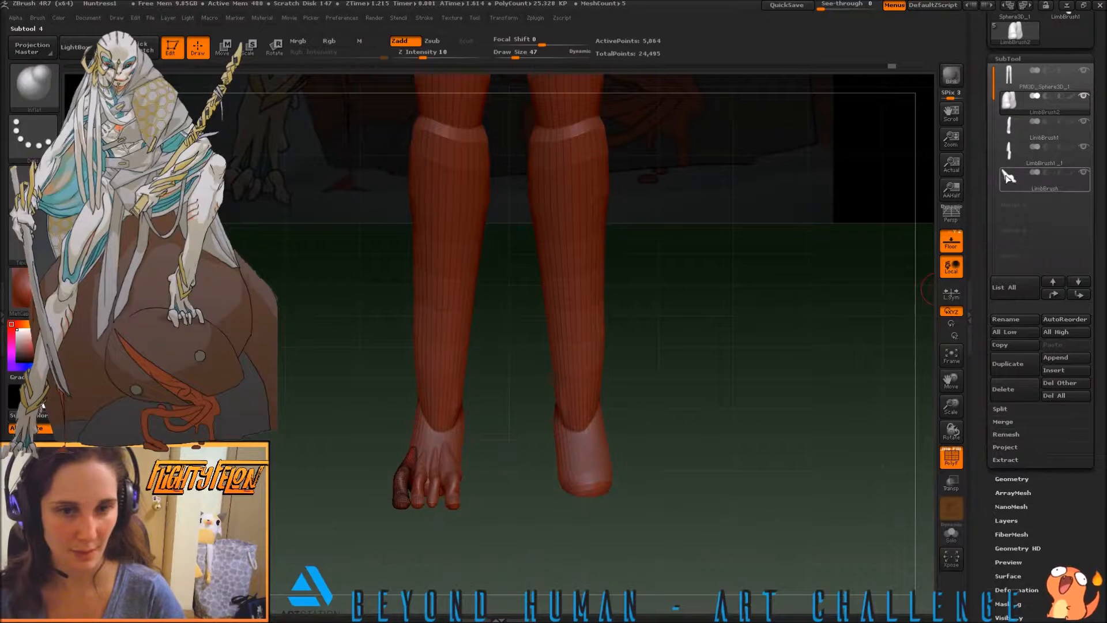
pyautogui.click(1004, 173)
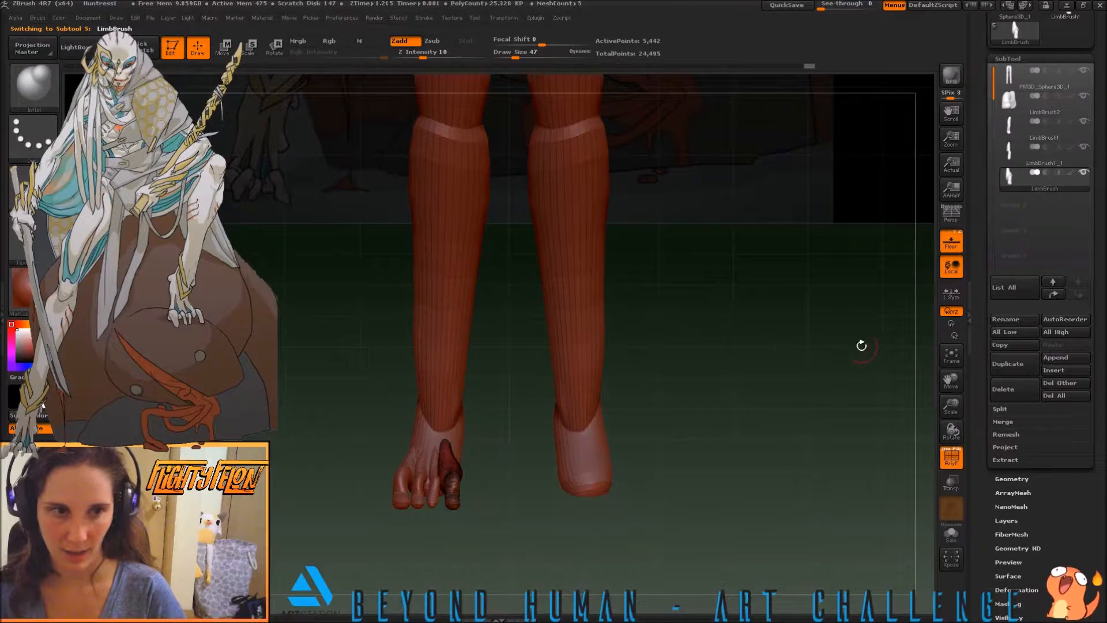
pyautogui.click(1007, 363)
# Move the duplicated toe across to the outer side of the other foot with the Transpose line
pyautogui.moveTo(541, 433); pyautogui.dragTo(487, 486)
pyautogui.moveTo(505, 531)
pyautogui.mouseDown()
pyautogui.moveTo(511, 444)
pyautogui.moveTo(527, 409)
pyautogui.mouseUp()
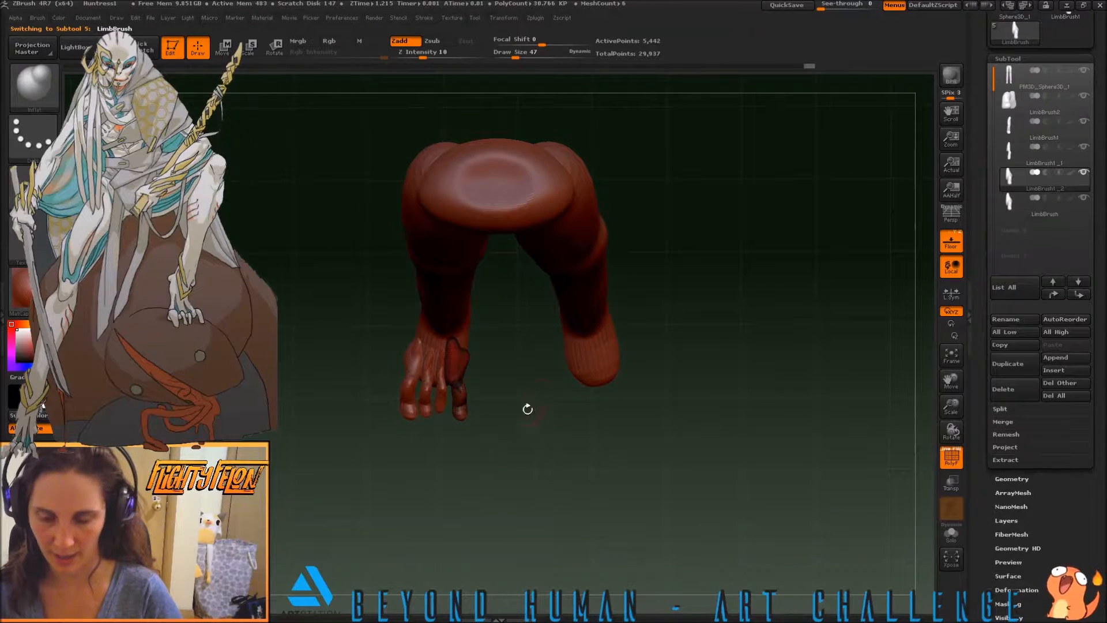
pyautogui.press('b')
pyautogui.press('w')
pyautogui.moveTo(454, 346); pyautogui.dragTo(459, 423)
pyautogui.keyDown('ctrl'); pyautogui.moveTo(457, 384); pyautogui.dragTo(614, 384); pyautogui.keyUp('ctrl')
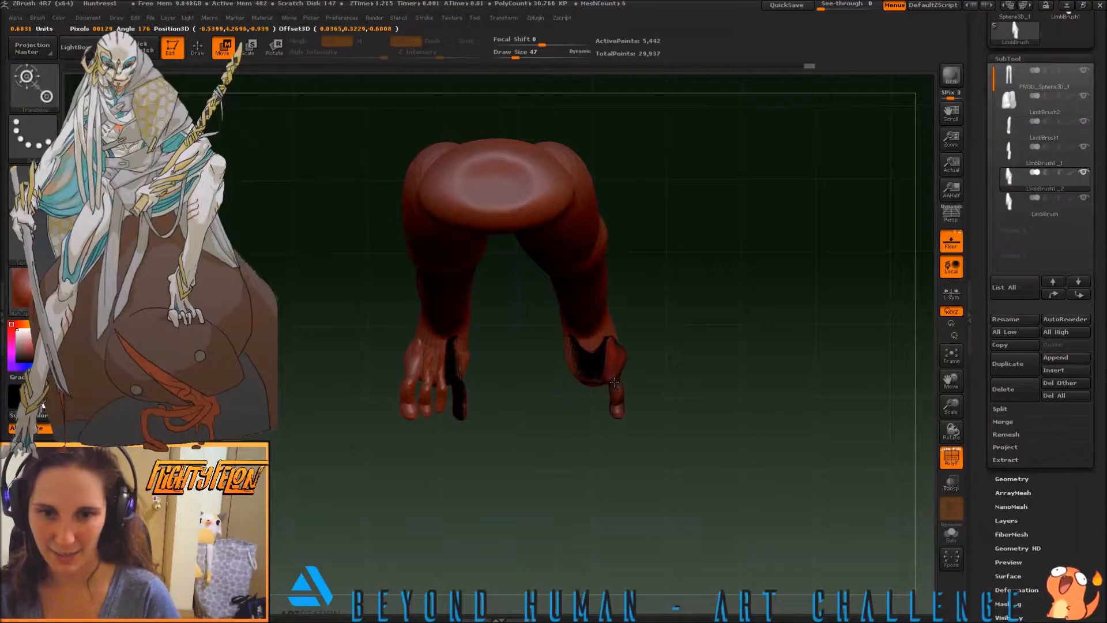
# Rotate the duplicated toe outward and reposition it against the outer side of the bare foot
pyautogui.moveTo(611, 345); pyautogui.dragTo(619, 420)
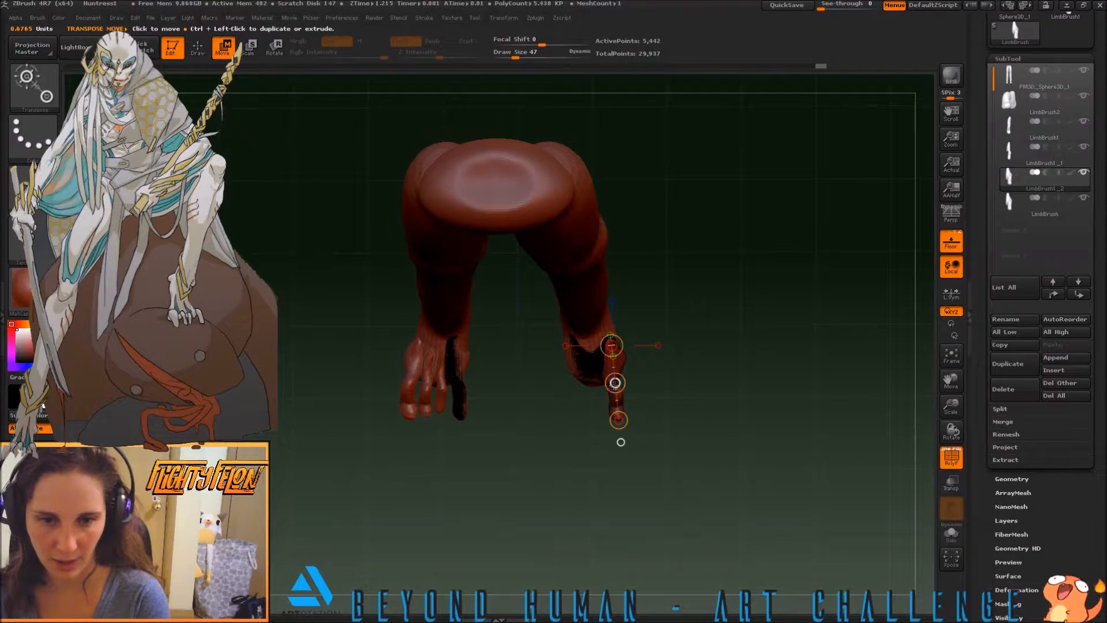
pyautogui.press('r')
pyautogui.moveTo(619, 420); pyautogui.dragTo(631, 421)
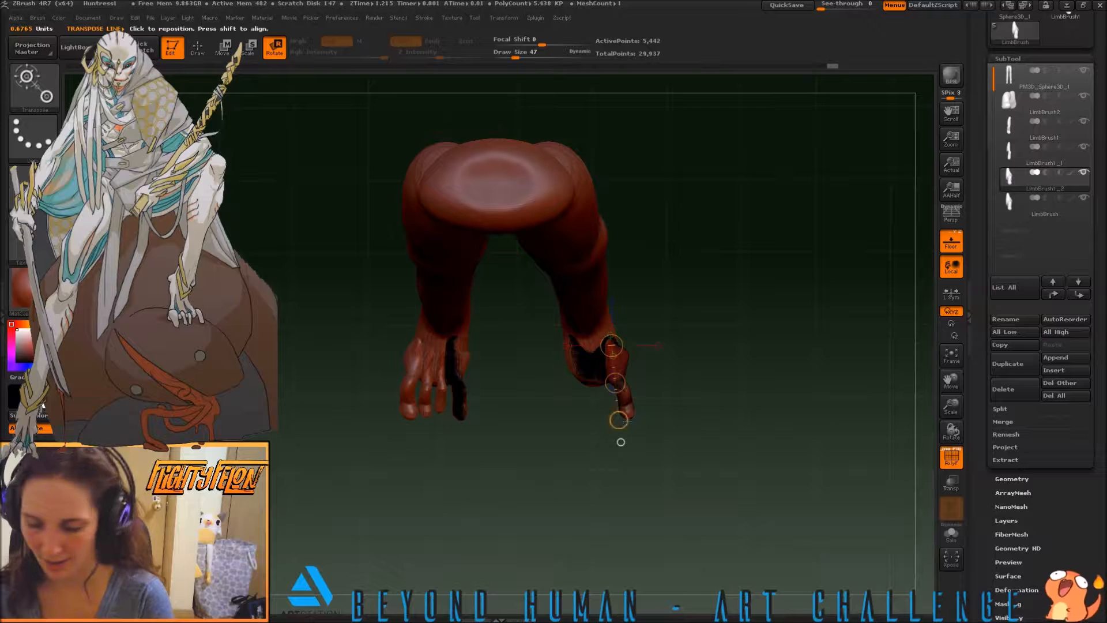
pyautogui.press('w')
pyautogui.moveTo(606, 383); pyautogui.dragTo(615, 384)
pyautogui.moveTo(650, 346); pyautogui.dragTo(652, 504)
pyautogui.press('r')
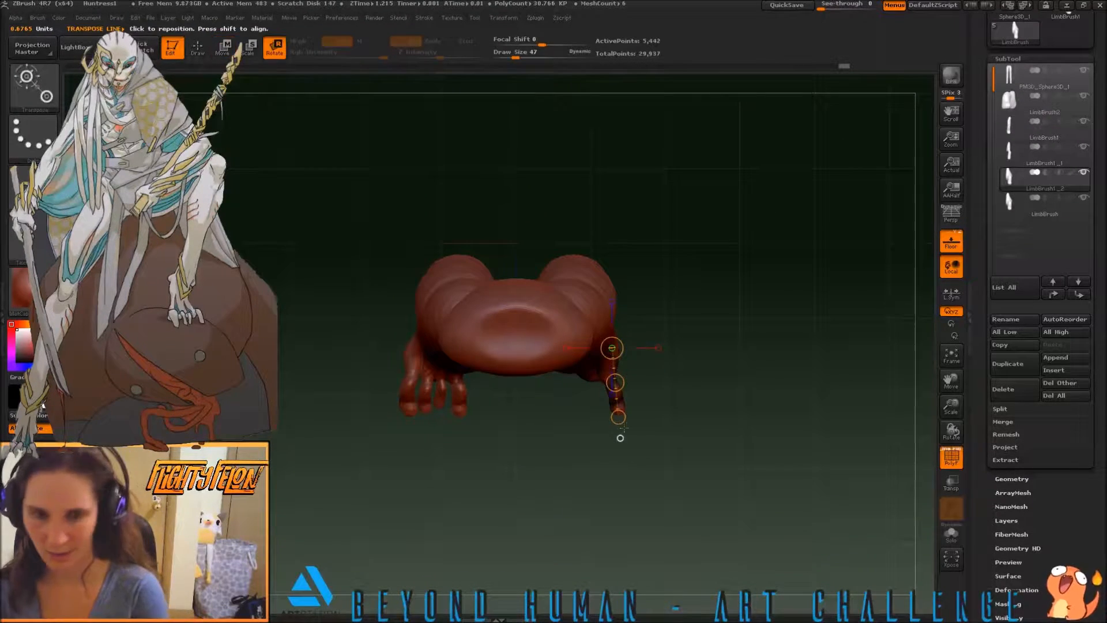
pyautogui.moveTo(625, 416)
pyautogui.mouseDown()
pyautogui.moveTo(616, 440)
pyautogui.moveTo(560, 385)
pyautogui.moveTo(603, 352)
pyautogui.moveTo(605, 303)
pyautogui.moveTo(618, 296)
pyautogui.moveTo(610, 316)
pyautogui.mouseUp()
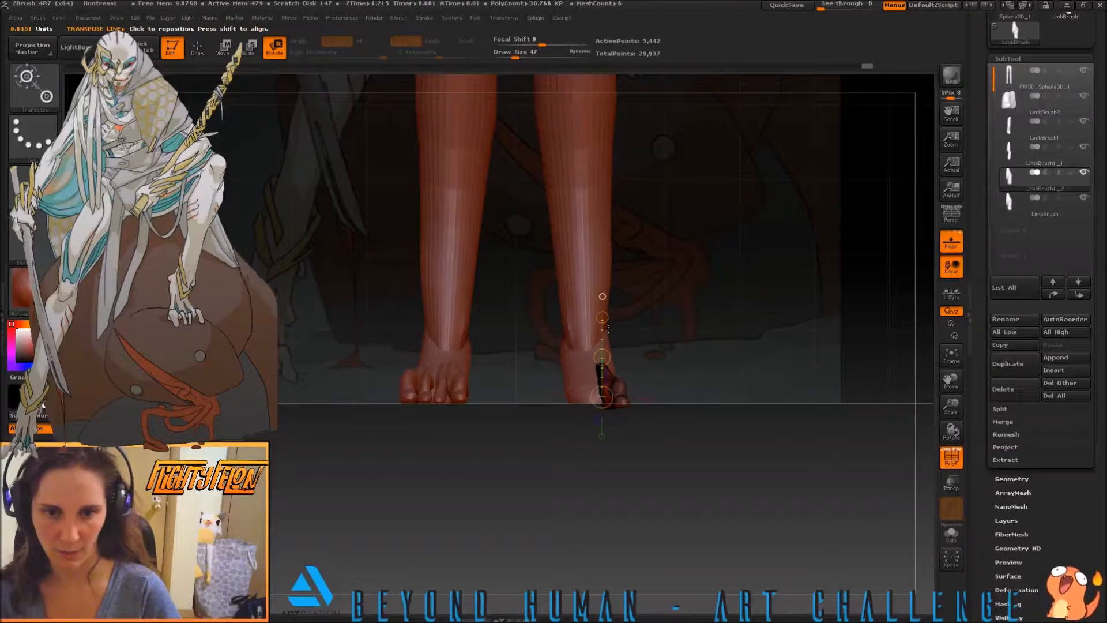
pyautogui.press('w')
pyautogui.moveTo(603, 357); pyautogui.dragTo(601, 357)
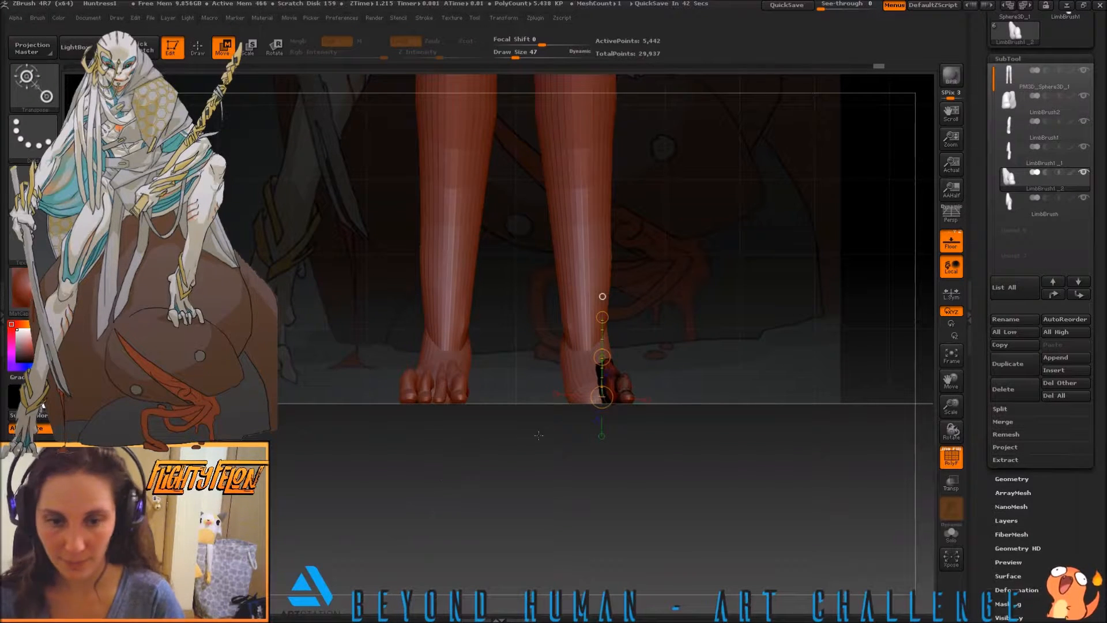
# Reshape the duplicated toe's base with the Move brush and smooth it into a wedge tapering up the foot's outer side
pyautogui.moveTo(498, 458); pyautogui.dragTo(498, 536)
pyautogui.moveTo(514, 446)
pyautogui.mouseDown()
pyautogui.moveTo(509, 400)
pyautogui.moveTo(514, 447)
pyautogui.moveTo(538, 463)
pyautogui.moveTo(613, 444)
pyautogui.mouseUp()
pyautogui.press('b')
pyautogui.press('m')
pyautogui.press('v')
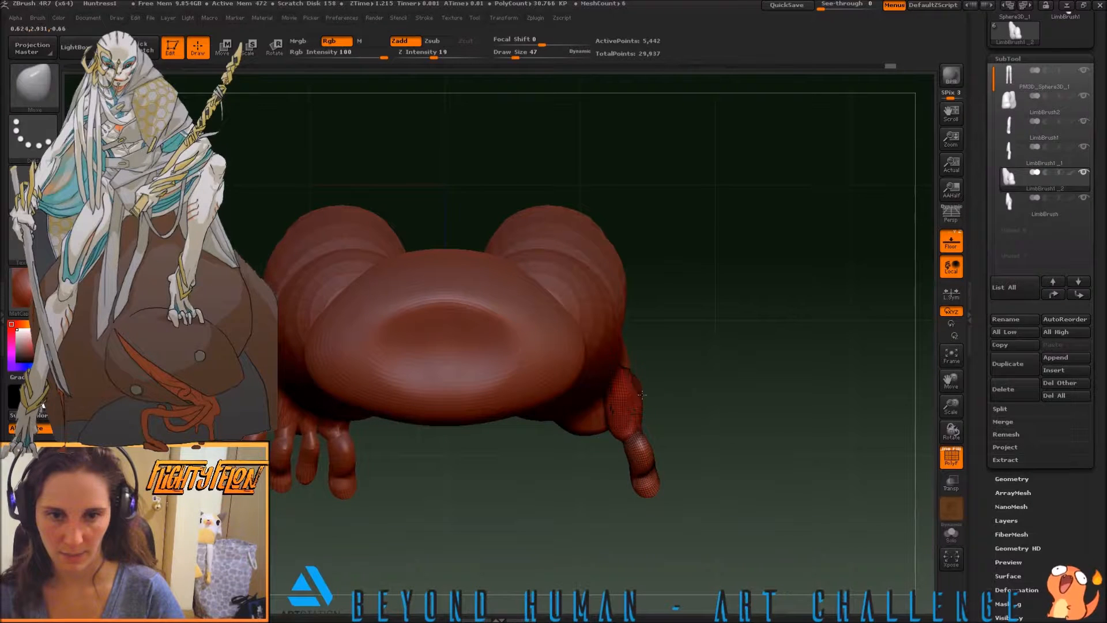
pyautogui.press('shift')
pyautogui.moveTo(637, 377)
pyautogui.mouseDown()
pyautogui.moveTo(716, 388)
pyautogui.moveTo(673, 424)
pyautogui.mouseUp()
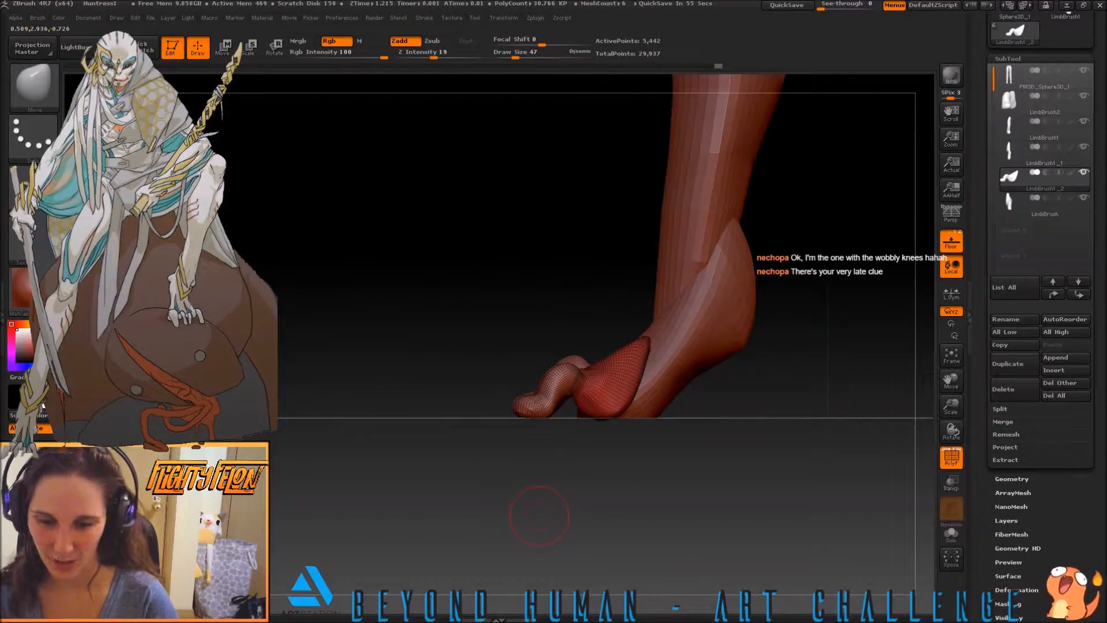
pyautogui.moveTo(474, 361)
pyautogui.mouseDown()
pyautogui.moveTo(489, 441)
pyautogui.moveTo(464, 459)
pyautogui.moveTo(592, 456)
pyautogui.mouseUp()
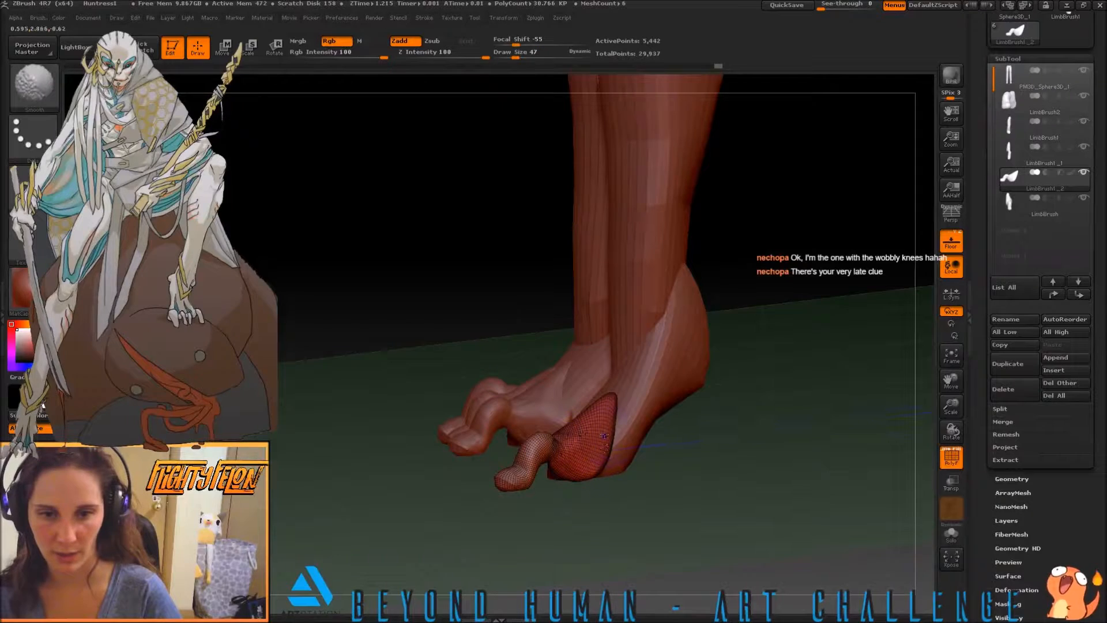
pyautogui.moveTo(323, 342); pyautogui.dragTo(425, 414)
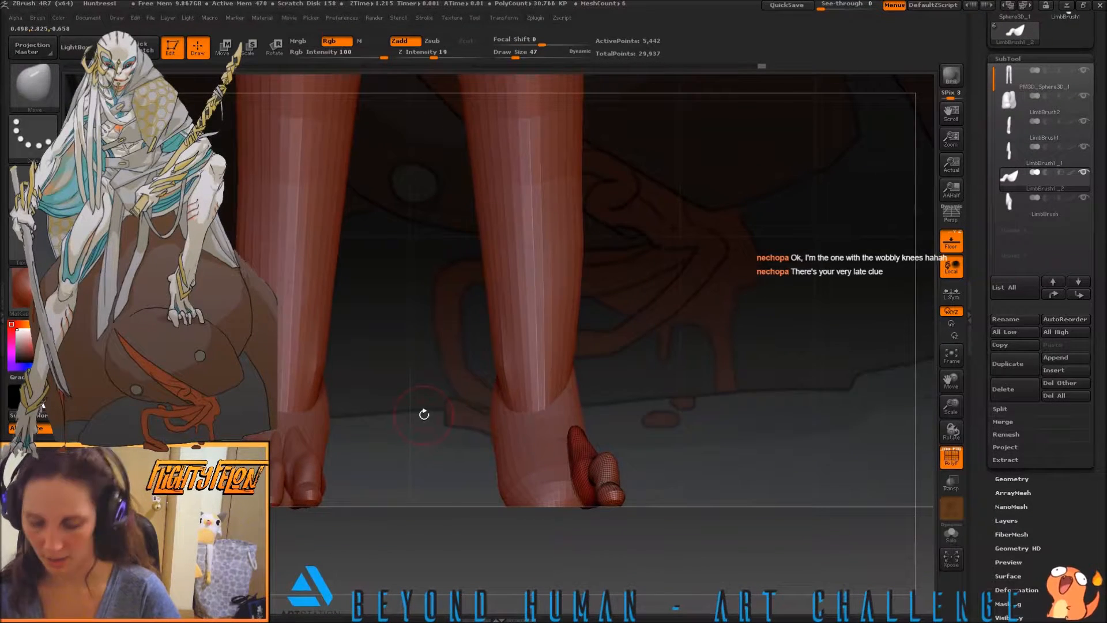
# Increase the Move brush's draw size to 82 and pull the duplicated toe's base closer along the side of the foot
pyautogui.press('s')
pyautogui.click(544, 429)
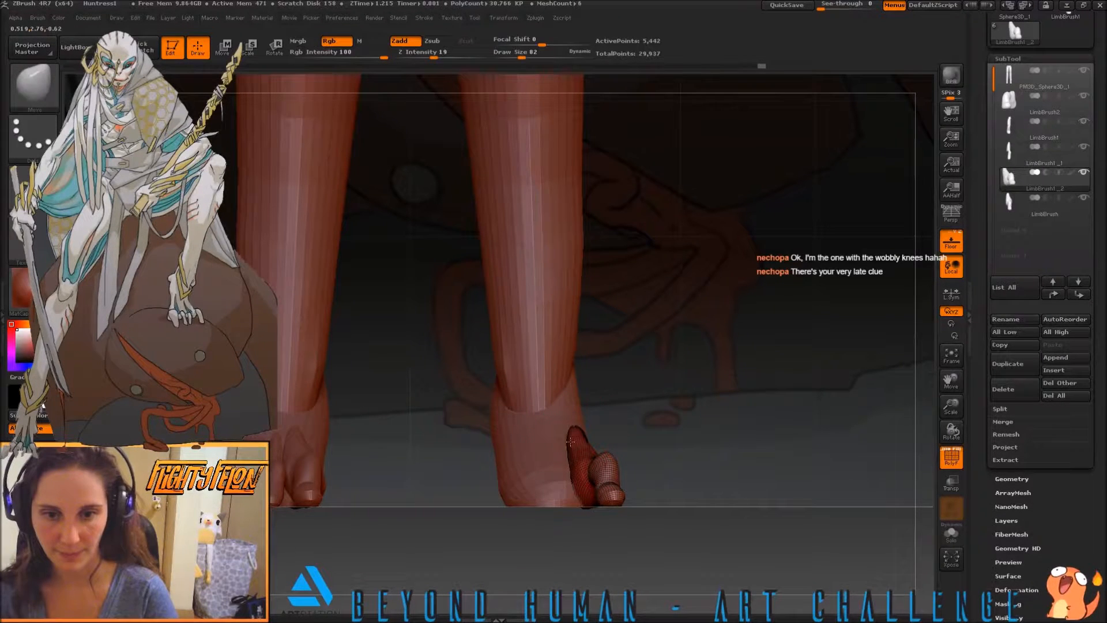
pyautogui.moveTo(567, 438); pyautogui.dragTo(569, 440)
pyautogui.moveTo(649, 494)
pyautogui.mouseDown()
pyautogui.moveTo(680, 528)
pyautogui.moveTo(588, 512)
pyautogui.mouseUp()
pyautogui.moveTo(680, 480); pyautogui.dragTo(687, 561)
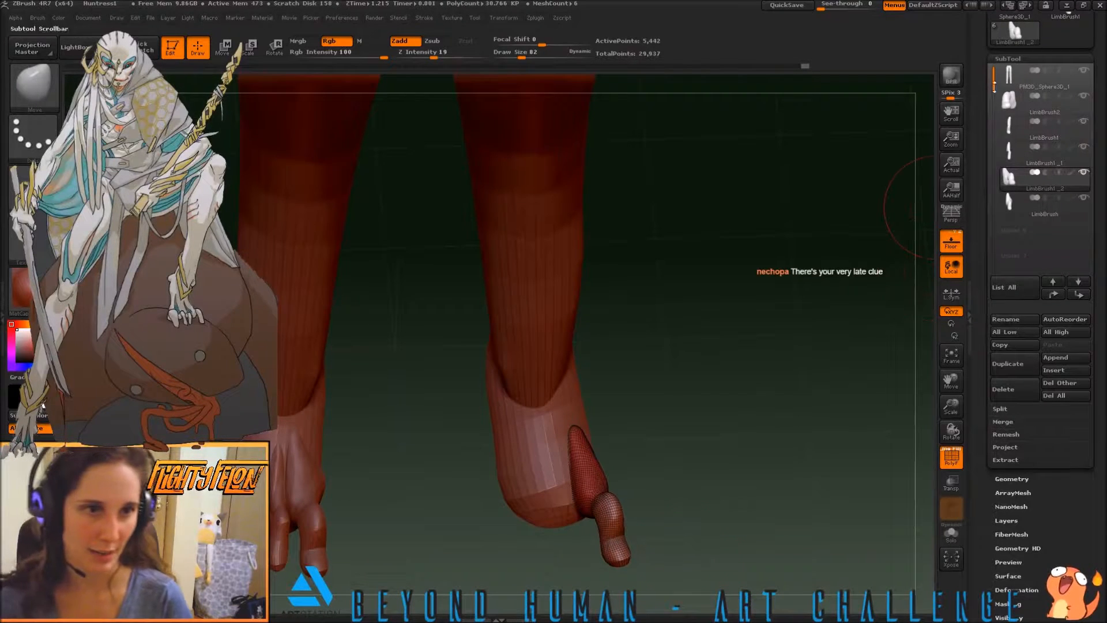
# Select the leg and foot mesh and reshape the foot around the toe bases with the Move Topological brush at draw size 97
pyautogui.click(1010, 75)
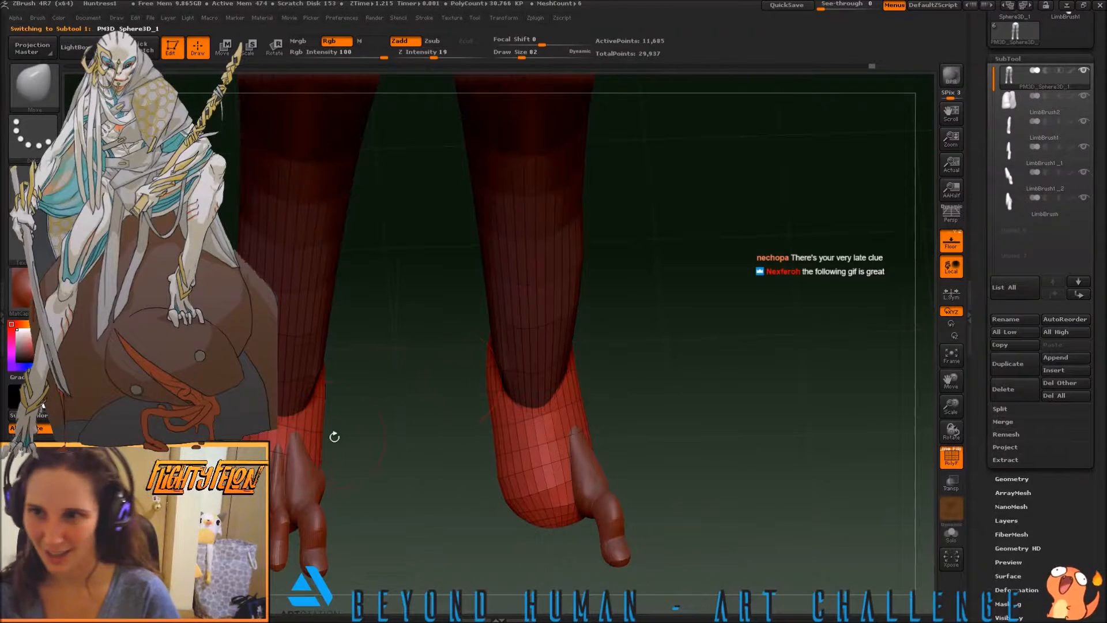
pyautogui.press('s')
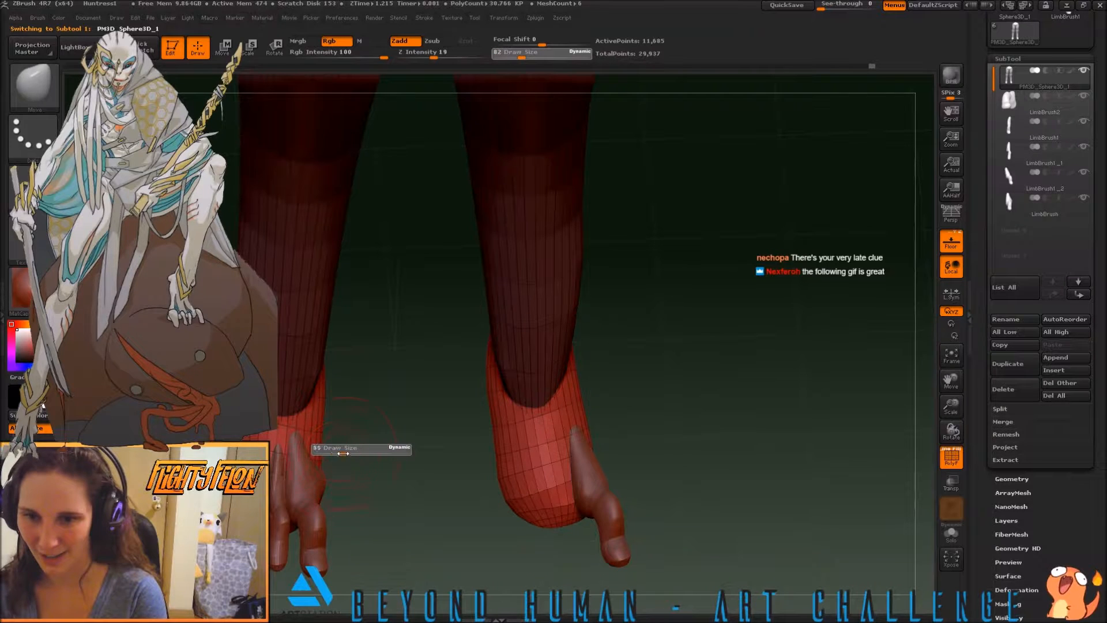
pyautogui.moveTo(344, 454); pyautogui.dragTo(345, 454)
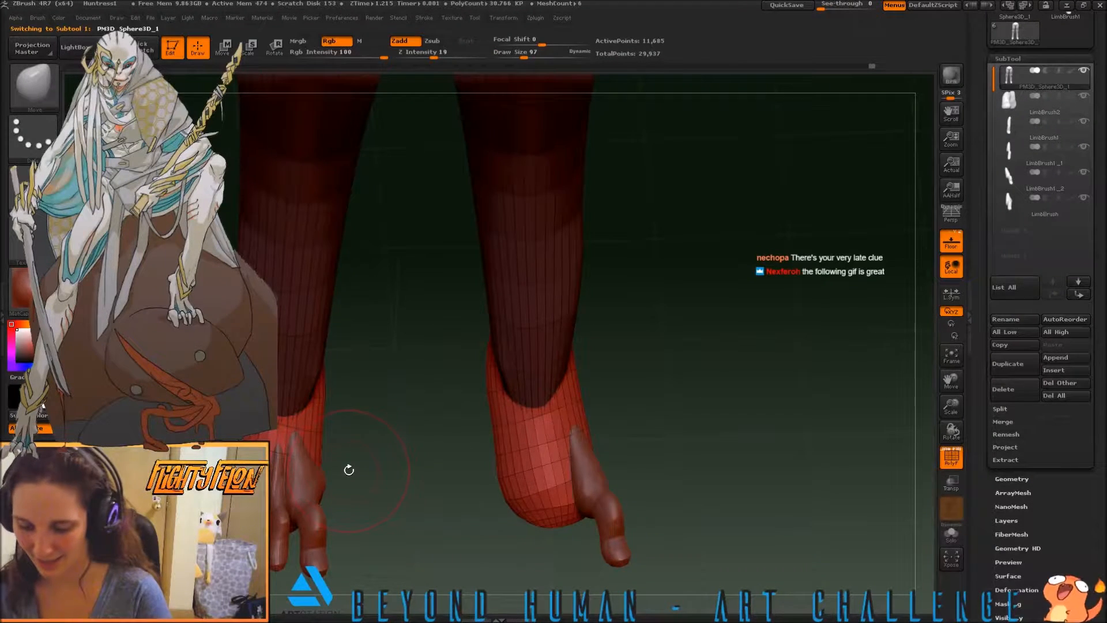
pyautogui.press('b')
pyautogui.press('m')
pyautogui.press('t')
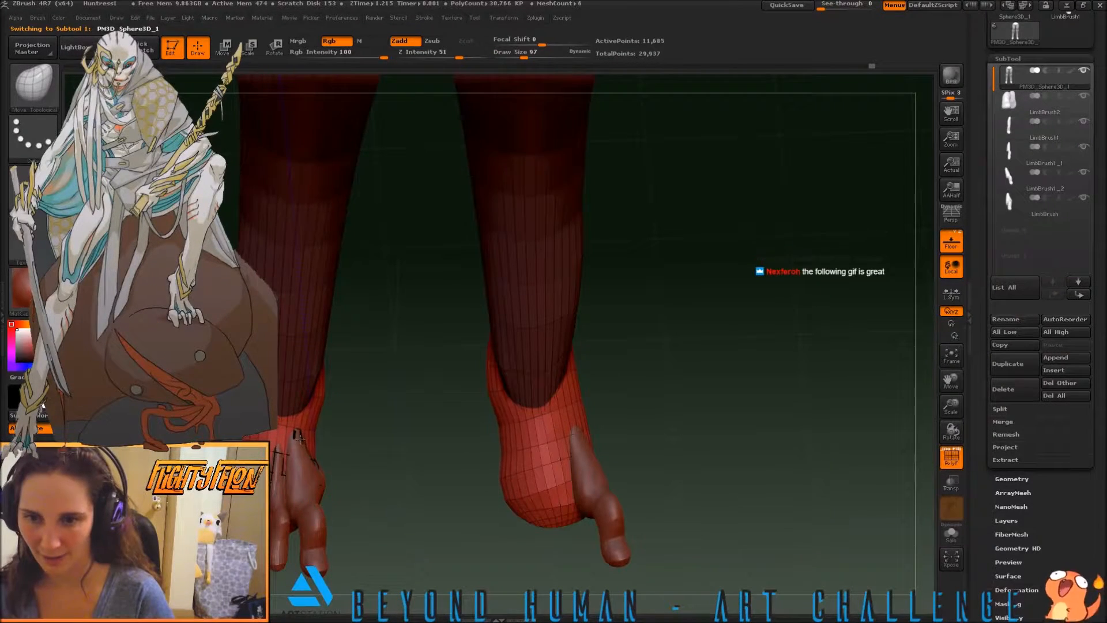
pyautogui.moveTo(312, 457); pyautogui.dragTo(340, 475)
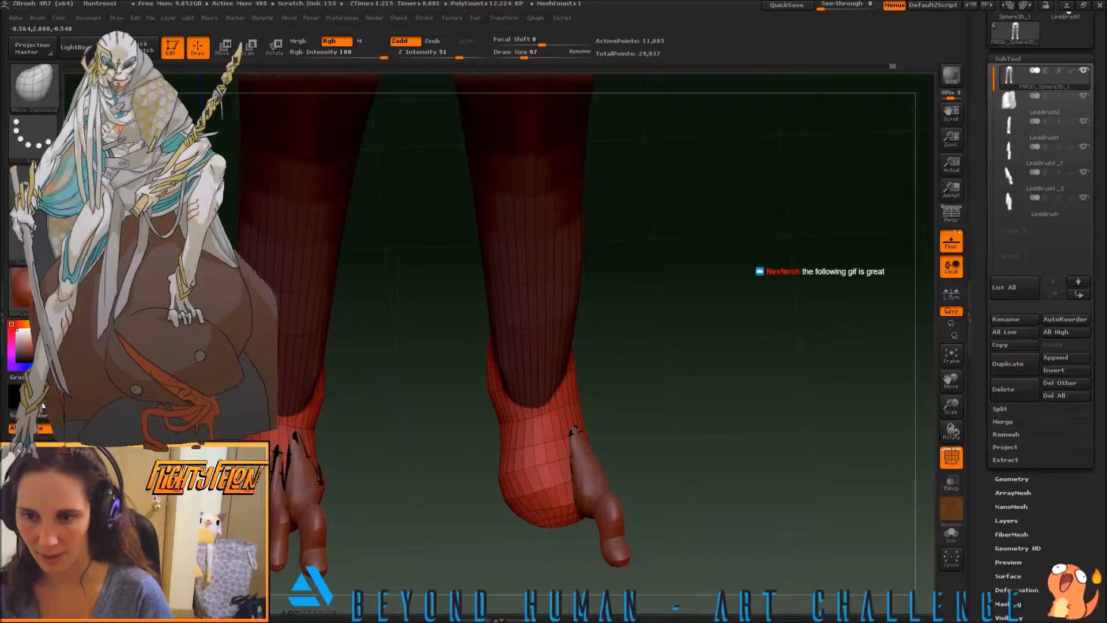
pyautogui.moveTo(354, 460); pyautogui.dragTo(386, 477)
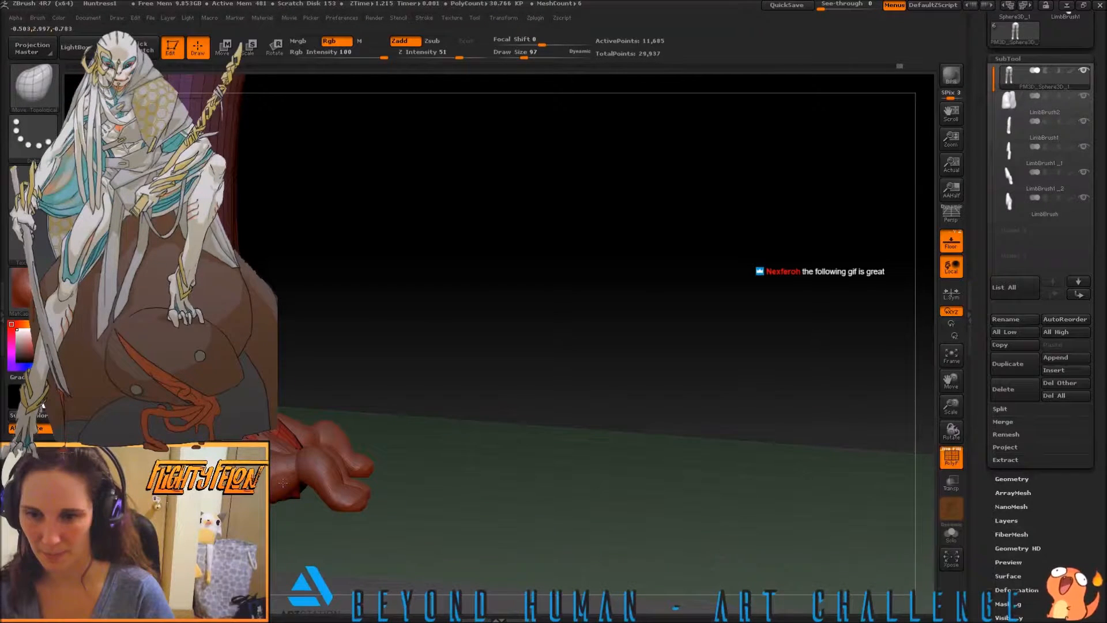
# Reduce the draw size to 30 and smooth the underside of the foot behind the toes
pyautogui.moveTo(285, 490)
pyautogui.keyDown('shift'); pyautogui.mouseDown()
pyautogui.moveTo(260, 516)
pyautogui.moveTo(167, 490)
pyautogui.mouseUp(); pyautogui.keyUp('shift')
pyautogui.click(511, 56)
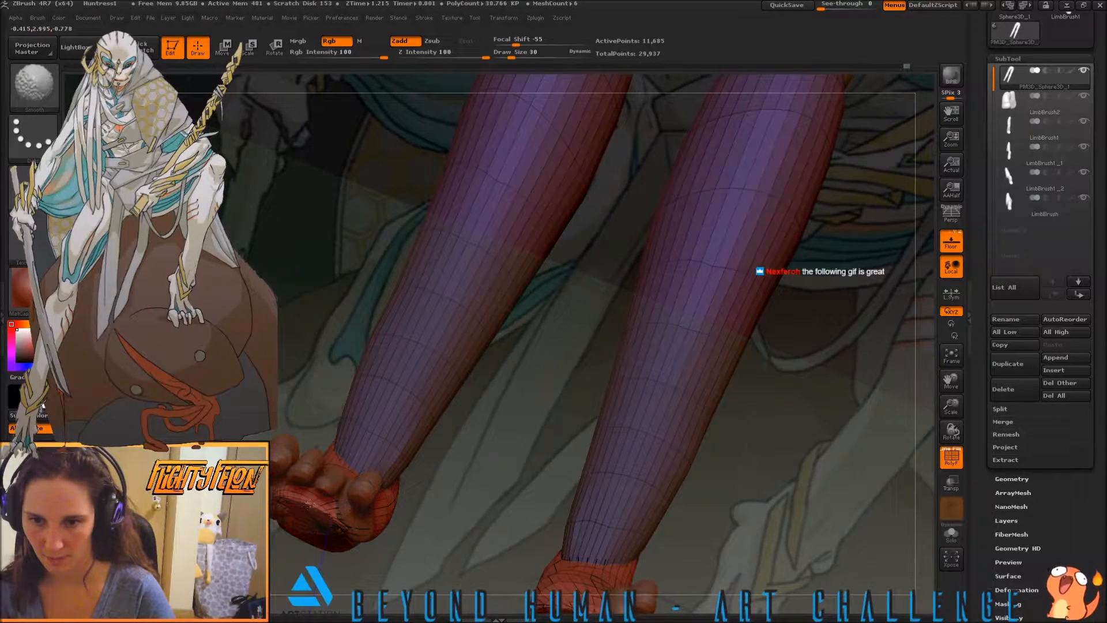
pyautogui.keyDown('shift'); pyautogui.moveTo(329, 526); pyautogui.dragTo(306, 521); pyautogui.keyUp('shift')
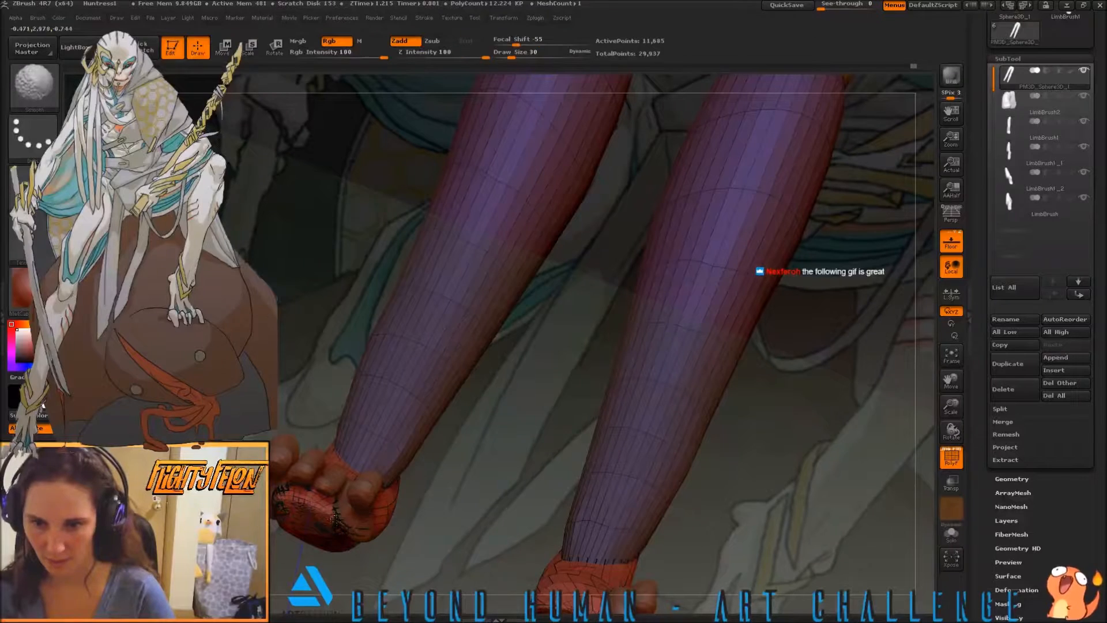
pyautogui.moveTo(420, 519); pyautogui.dragTo(542, 514)
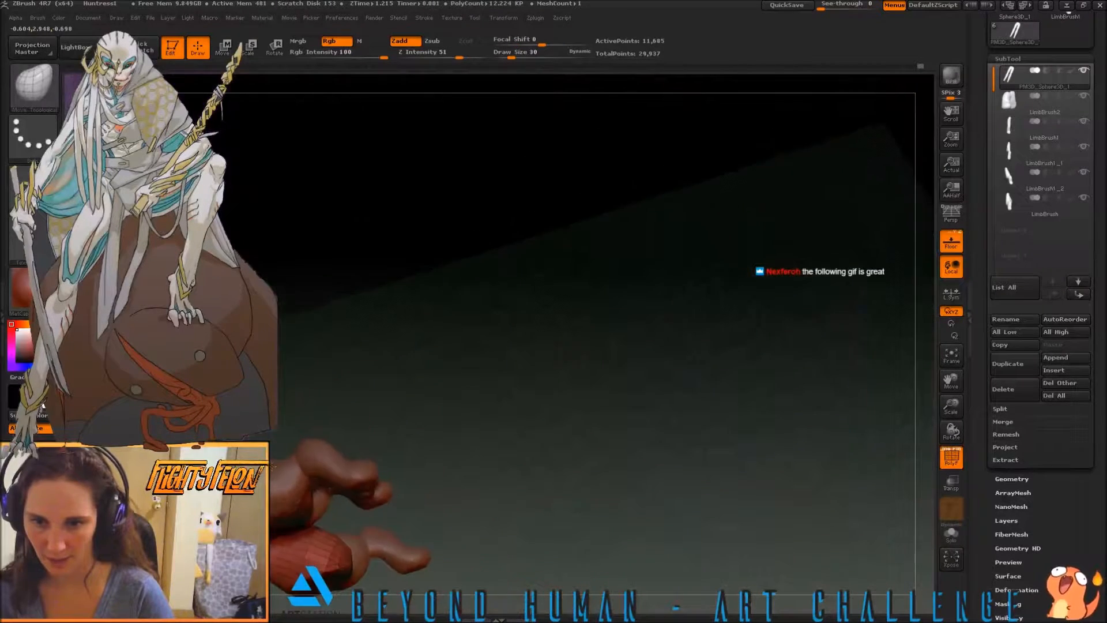
pyautogui.moveTo(342, 472); pyautogui.dragTo(453, 345)
pyautogui.moveTo(536, 444); pyautogui.dragTo(401, 451)
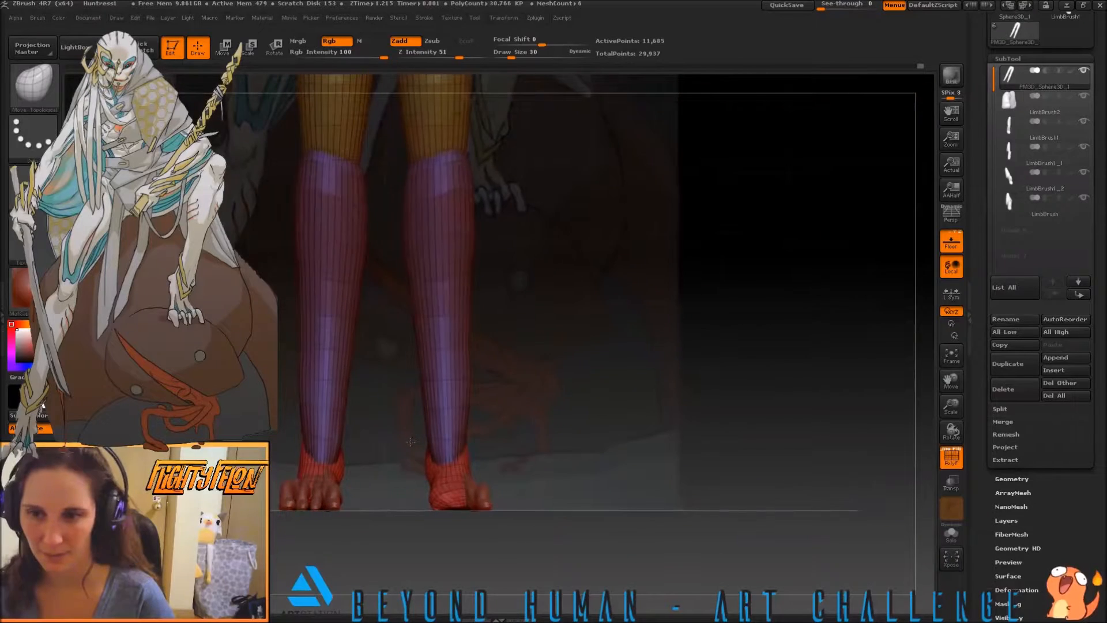
# Find the outermost toe of the four-toed foot, LimbBrush2, and trim both sides of its tip with TrimCurve
pyautogui.moveTo(403, 442); pyautogui.dragTo(435, 332)
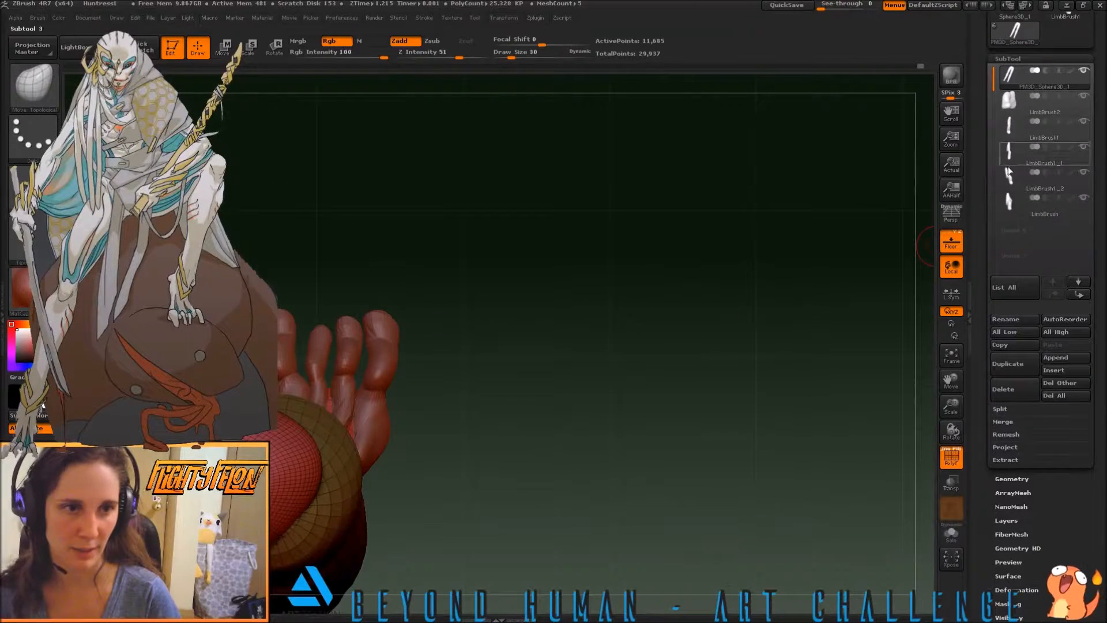
pyautogui.click(1009, 127)
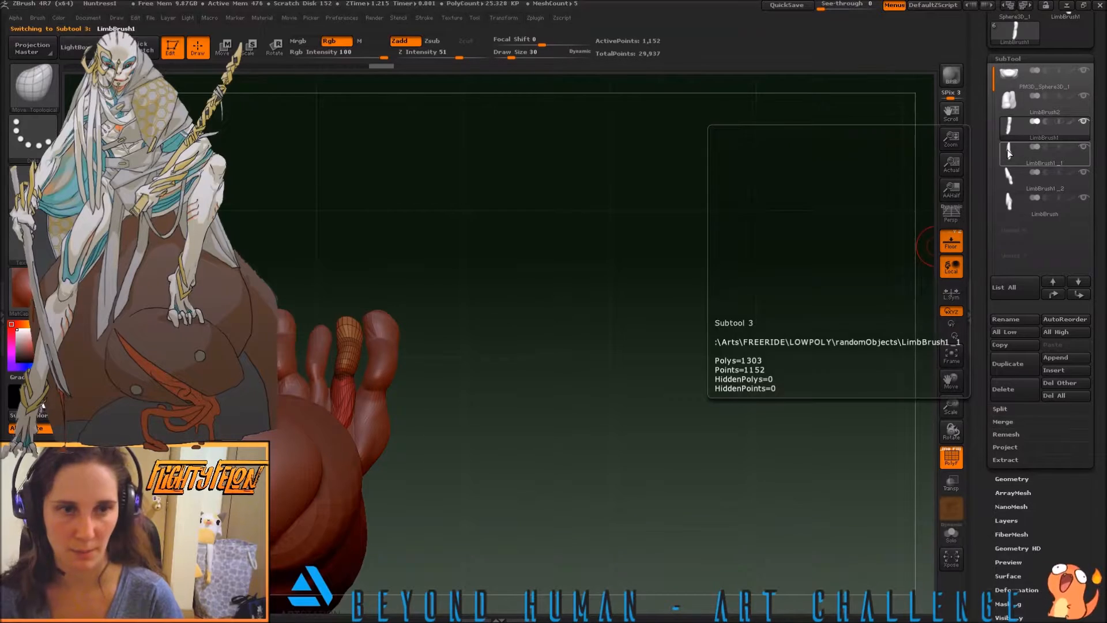
pyautogui.click(1006, 153)
pyautogui.click(1008, 179)
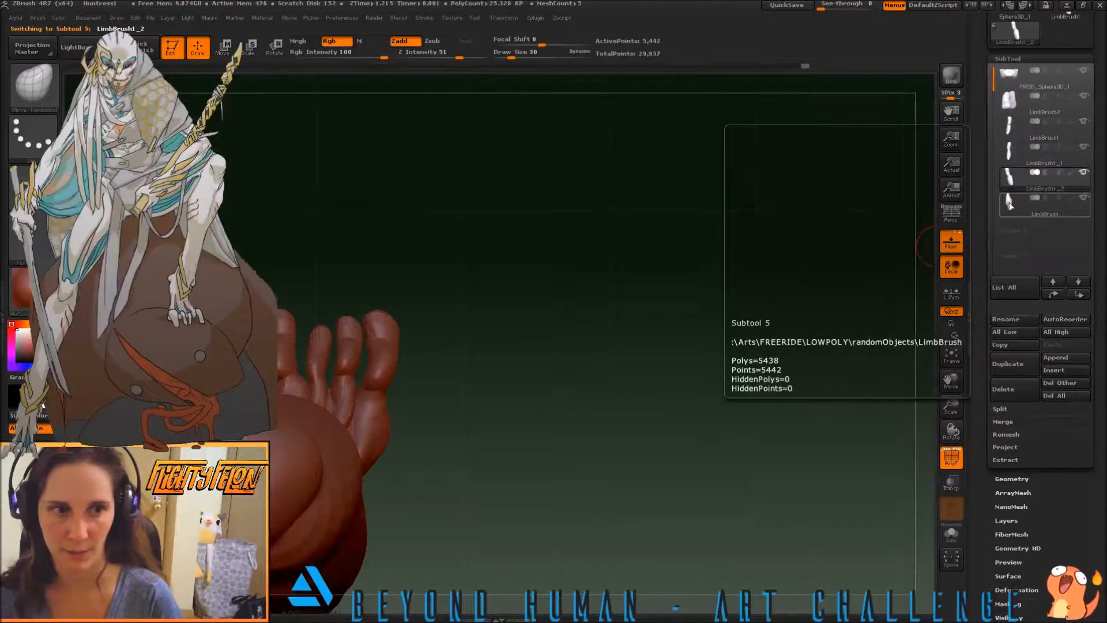
pyautogui.click(1009, 202)
pyautogui.click(1008, 106)
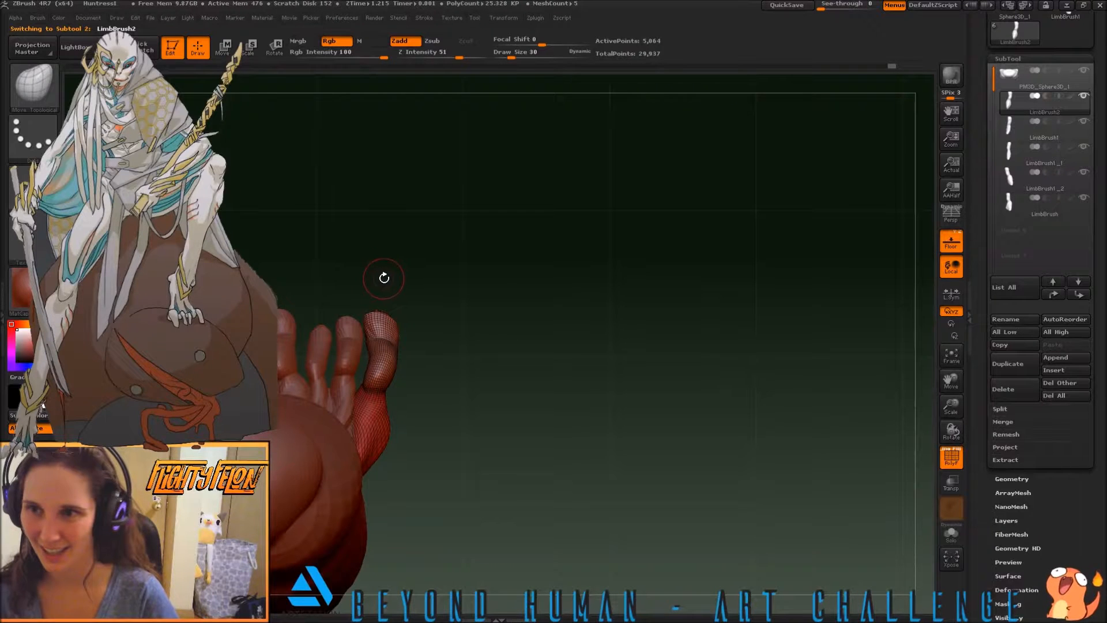
pyautogui.hotkey('ctrl', 'shift')
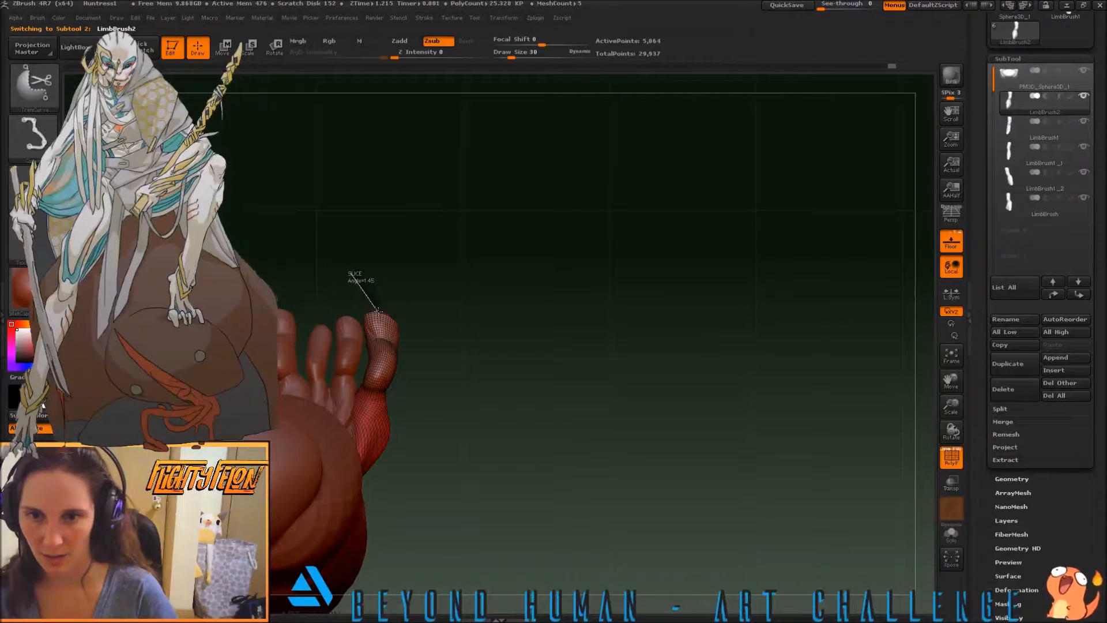
pyautogui.moveTo(406, 372)
pyautogui.keyDown('ctrl'); pyautogui.keyDown('shift'); pyautogui.mouseDown()
pyautogui.moveTo(395, 403)
pyautogui.moveTo(410, 440)
pyautogui.moveTo(423, 317)
pyautogui.moveTo(401, 279)
pyautogui.mouseUp(); pyautogui.keyUp('shift'); pyautogui.keyUp('ctrl')
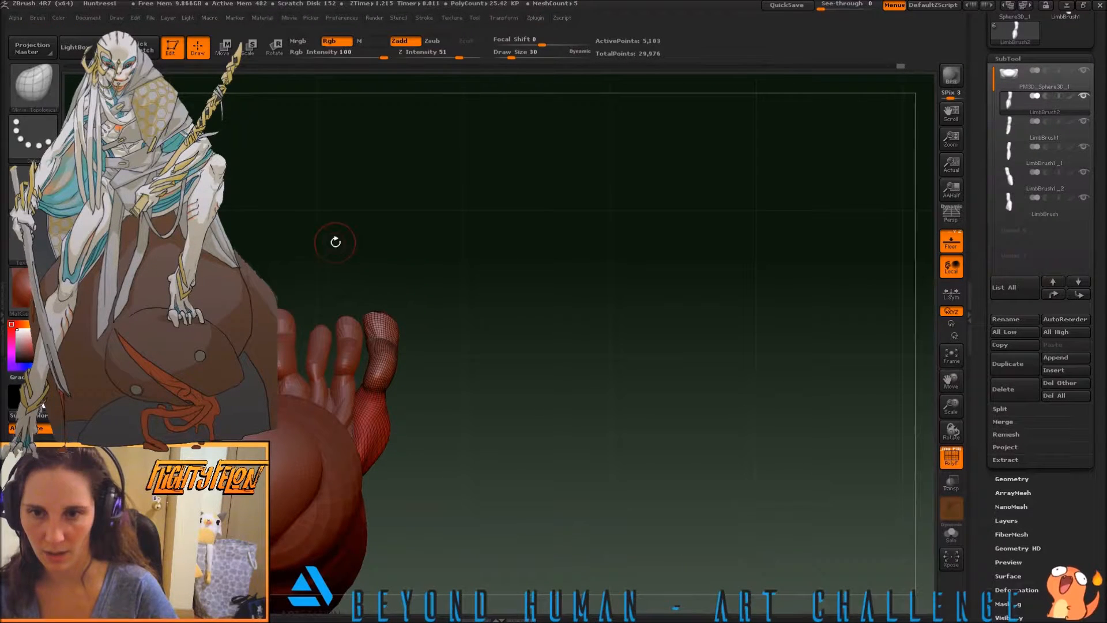
pyautogui.moveTo(300, 266)
pyautogui.keyDown('ctrl'); pyautogui.keyDown('shift'); pyautogui.mouseDown()
pyautogui.moveTo(340, 282)
pyautogui.moveTo(402, 345)
pyautogui.mouseUp(); pyautogui.keyUp('shift'); pyautogui.keyUp('ctrl')
pyautogui.moveTo(412, 387)
pyautogui.keyDown('ctrl'); pyautogui.keyDown('shift'); pyautogui.mouseDown()
pyautogui.moveTo(419, 428)
pyautogui.moveTo(410, 382)
pyautogui.moveTo(373, 350)
pyautogui.mouseUp(); pyautogui.keyUp('shift'); pyautogui.keyUp('ctrl')
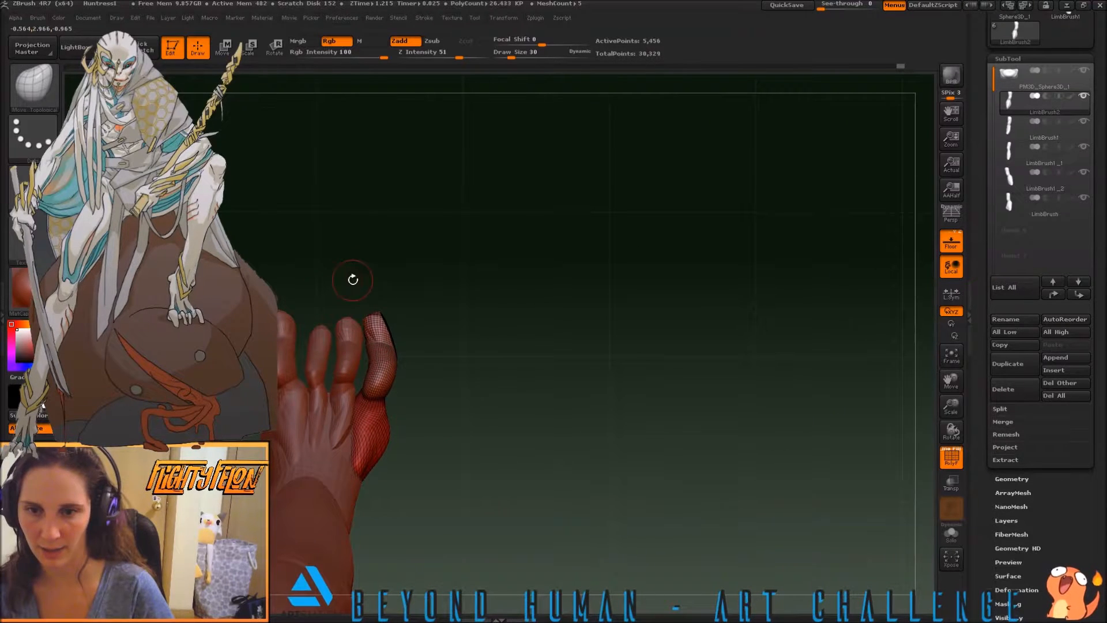
# Select the toe beside the outermost one, LimbBrush1, and trim the outer side of its tip with TrimCurve
pyautogui.click(1003, 176)
pyautogui.moveTo(1004, 177)
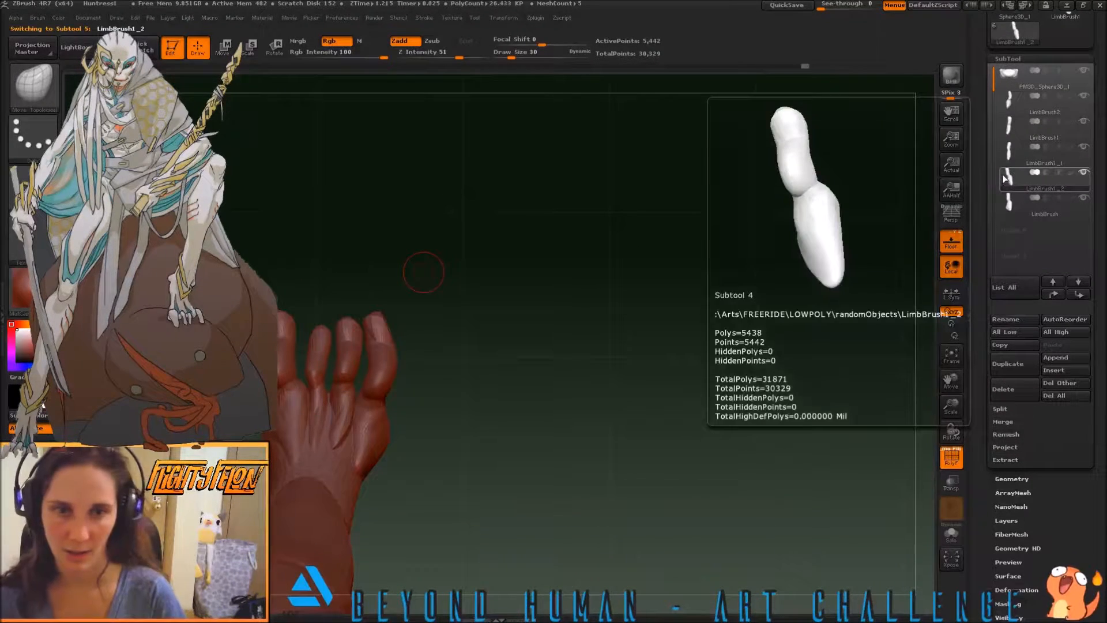
pyautogui.click(1008, 124)
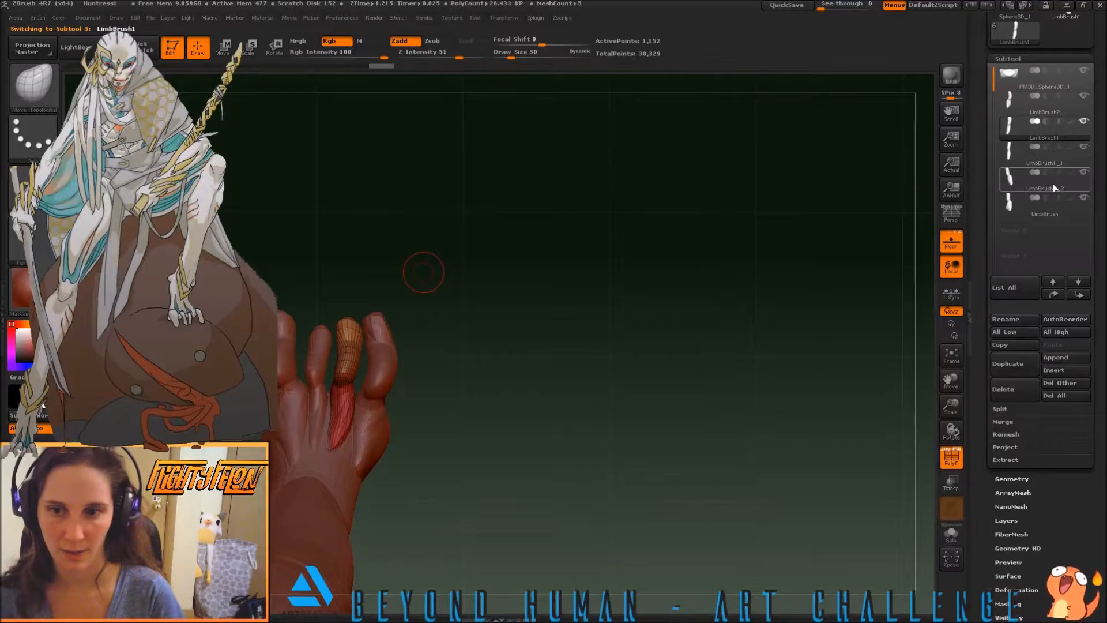
pyautogui.keyDown('alt'); pyautogui.moveTo(325, 261); pyautogui.dragTo(352, 265); pyautogui.keyUp('alt')
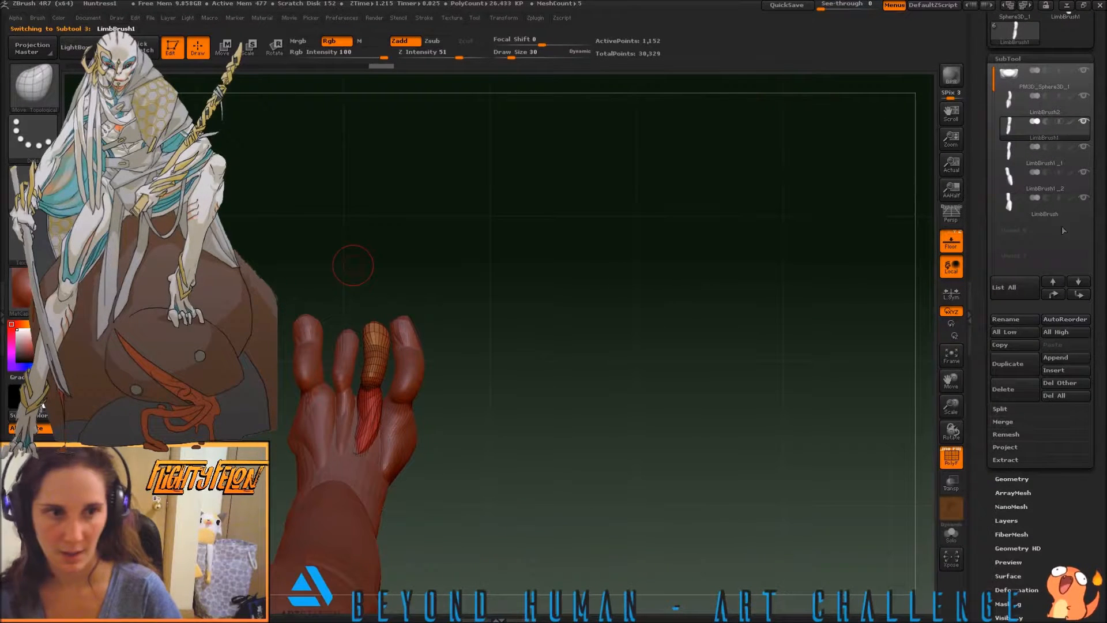
pyautogui.hotkey('ctrl', 'shift')
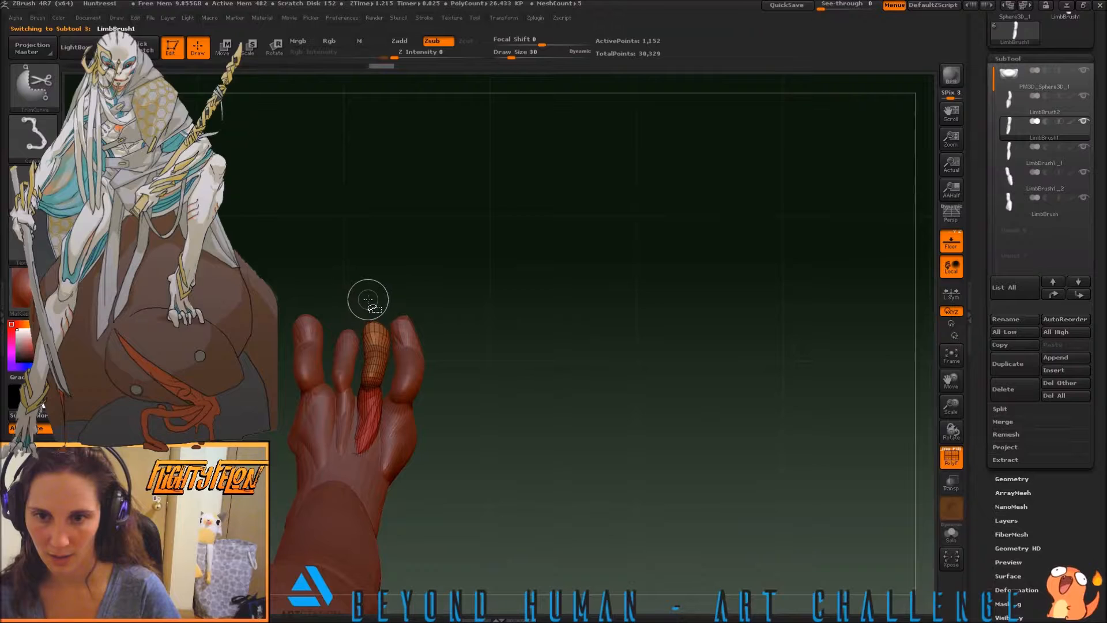
pyautogui.keyDown('ctrl'); pyautogui.keyDown('shift'); pyautogui.moveTo(316, 292); pyautogui.dragTo(355, 302); pyautogui.keyUp('shift'); pyautogui.keyUp('ctrl')
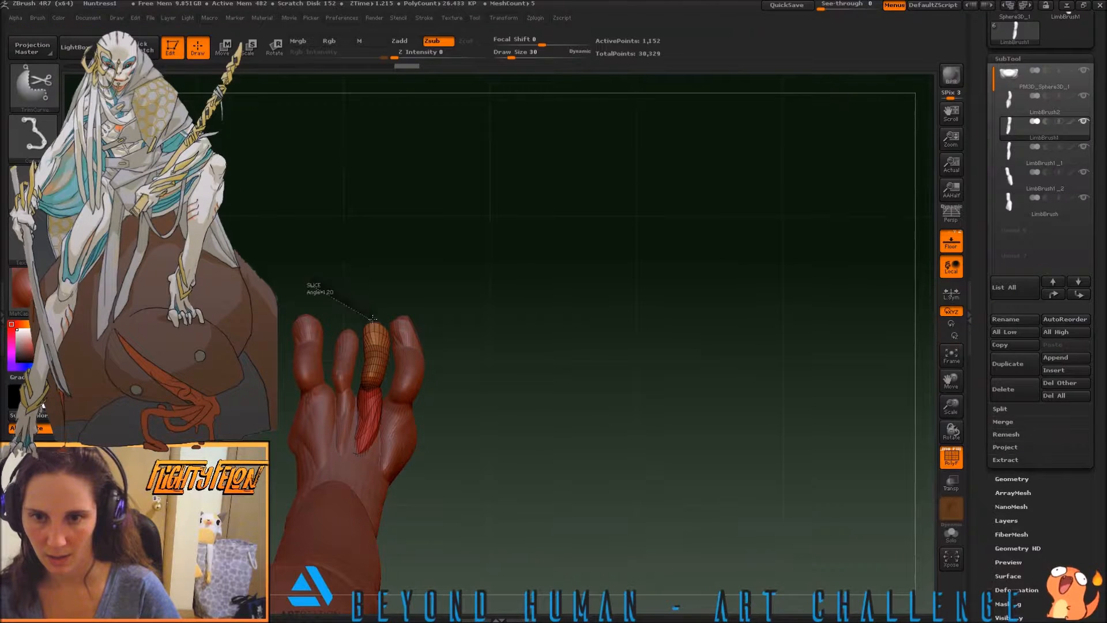
pyautogui.keyDown('ctrl'); pyautogui.keyDown('shift'); pyautogui.moveTo(396, 373); pyautogui.dragTo(392, 368); pyautogui.keyUp('shift'); pyautogui.keyUp('ctrl')
# Select the LimbBrush1_1 toe and trim the outer side of its tip with a curved TrimCurve cut
pyautogui.moveTo(272, 288); pyautogui.dragTo(351, 274)
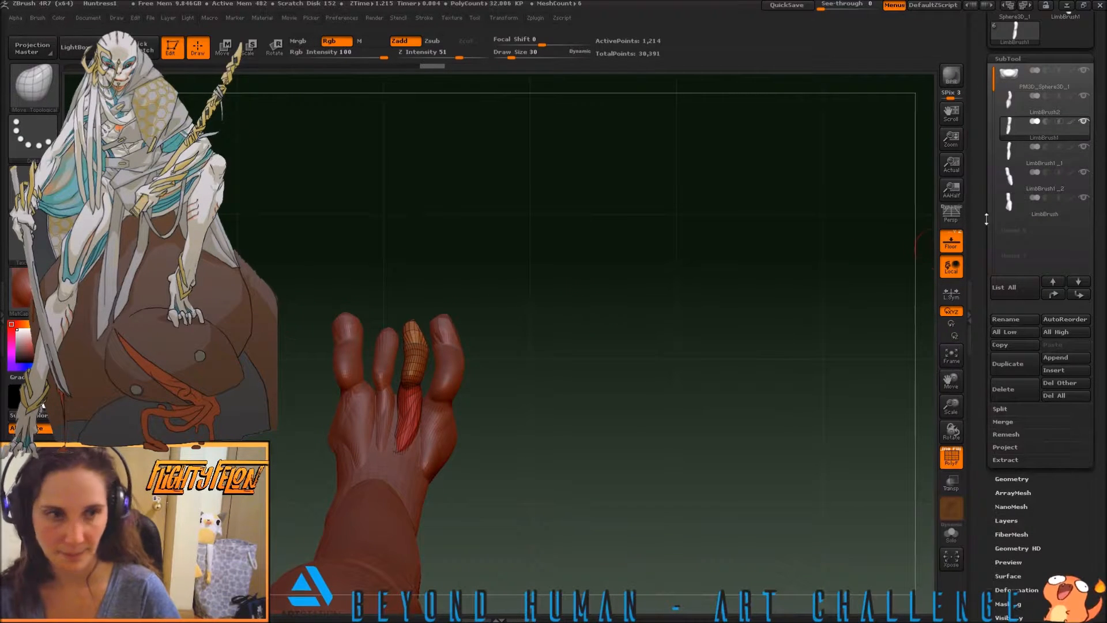
pyautogui.click(1009, 154)
pyautogui.keyDown('alt'); pyautogui.moveTo(373, 312); pyautogui.dragTo(452, 319); pyautogui.keyUp('alt')
pyautogui.keyDown('ctrl'); pyautogui.keyDown('shift'); pyautogui.moveTo(381, 295); pyautogui.dragTo(461, 325); pyautogui.keyUp('shift'); pyautogui.keyUp('ctrl')
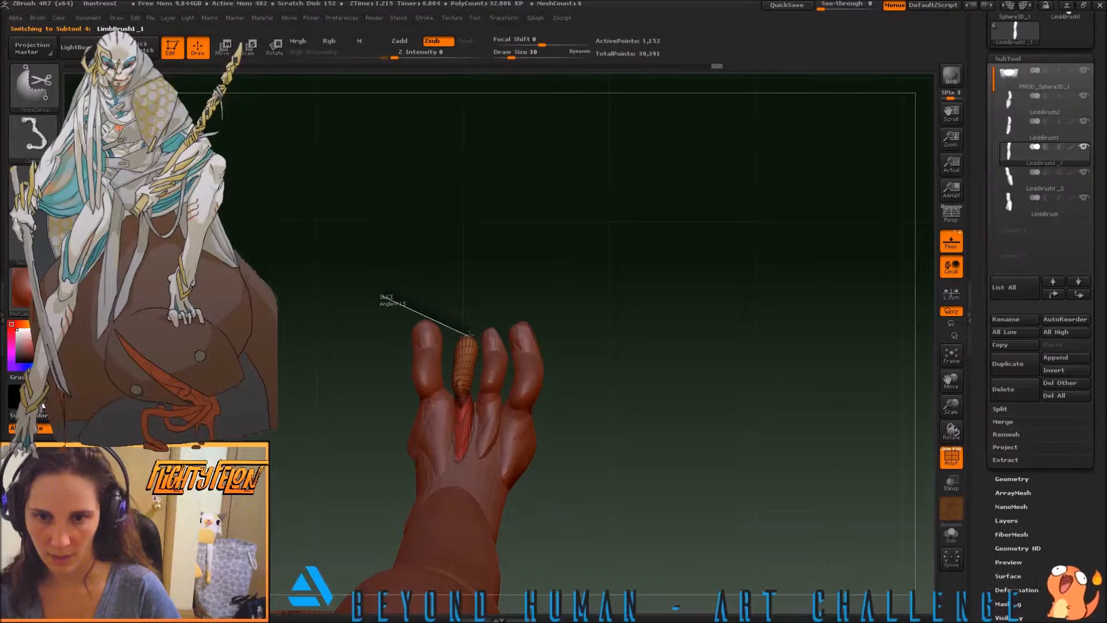
pyautogui.keyDown('ctrl'); pyautogui.keyDown('shift'); pyautogui.moveTo(481, 389); pyautogui.dragTo(500, 536); pyautogui.keyUp('shift'); pyautogui.keyUp('ctrl')
# Select the innermost toe, LimbBrush, and trim the outer side of its tip with TrimCurve
pyautogui.keyDown('alt'); pyautogui.moveTo(515, 288); pyautogui.dragTo(550, 295); pyautogui.keyUp('alt')
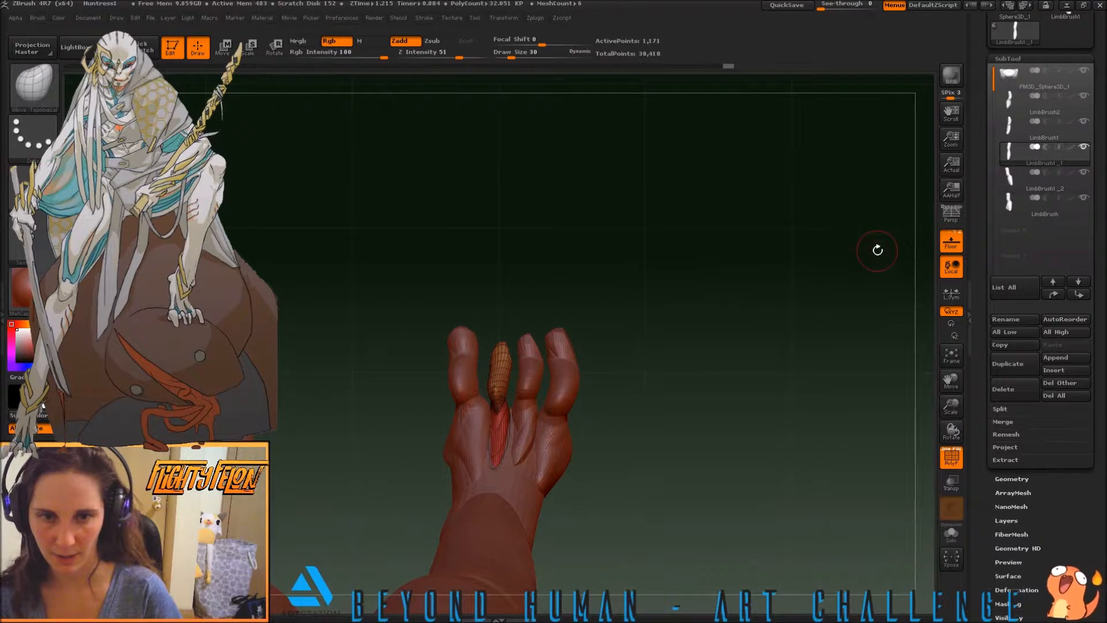
pyautogui.click(1007, 207)
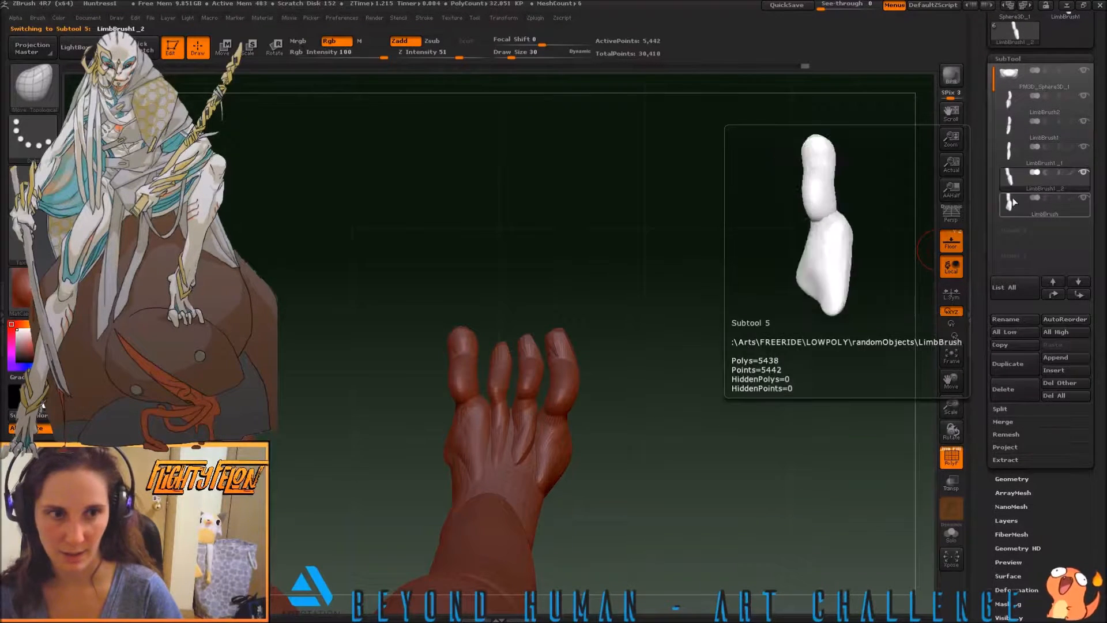
pyautogui.keyDown('alt'); pyautogui.moveTo(414, 328); pyautogui.dragTo(435, 333); pyautogui.keyUp('alt')
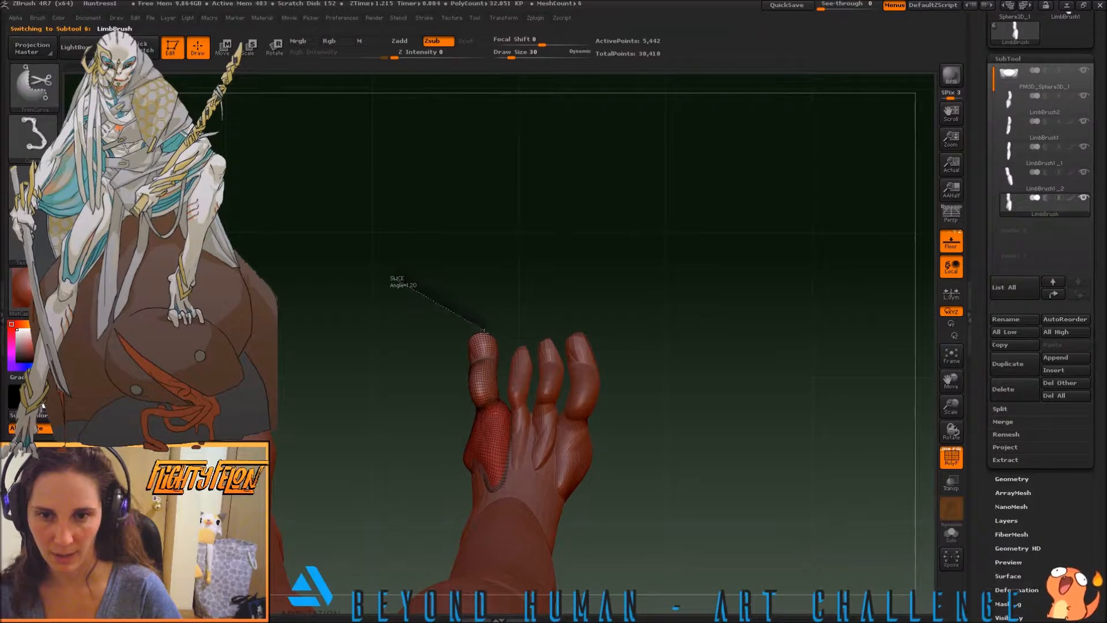
pyautogui.moveTo(501, 384)
pyautogui.keyDown('ctrl'); pyautogui.keyDown('shift'); pyautogui.mouseDown()
pyautogui.moveTo(513, 417)
pyautogui.moveTo(506, 400)
pyautogui.mouseUp(); pyautogui.keyUp('shift'); pyautogui.keyUp('ctrl')
# Trim the inner side of the innermost toe's tip from the opposite view with TrimCurve
pyautogui.moveTo(407, 382); pyautogui.dragTo(438, 325)
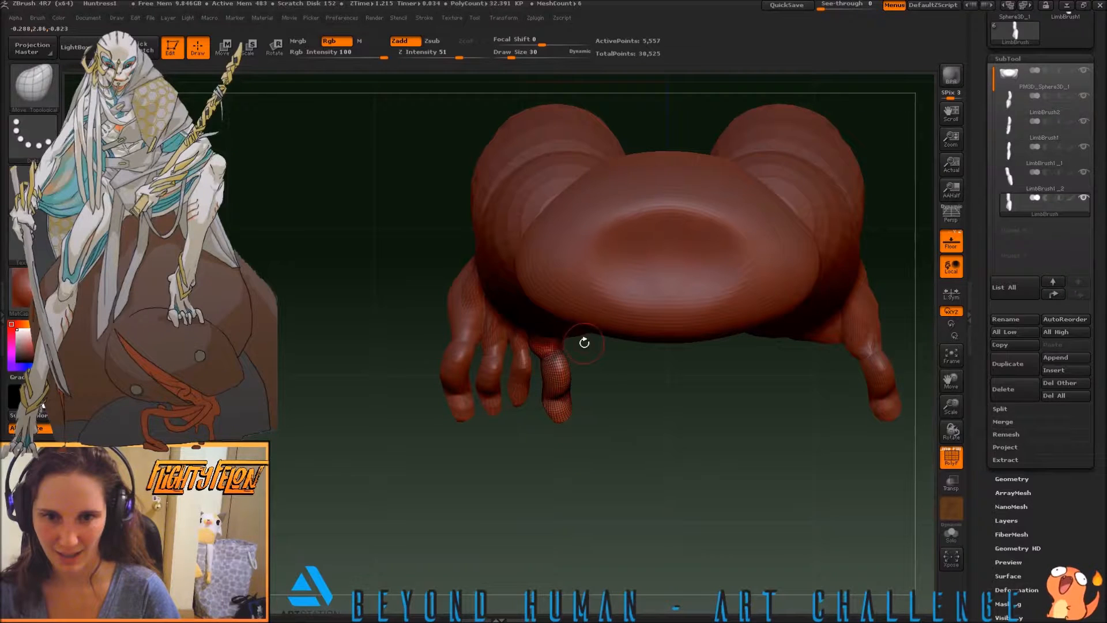
pyautogui.hotkey('ctrl', 'shift')
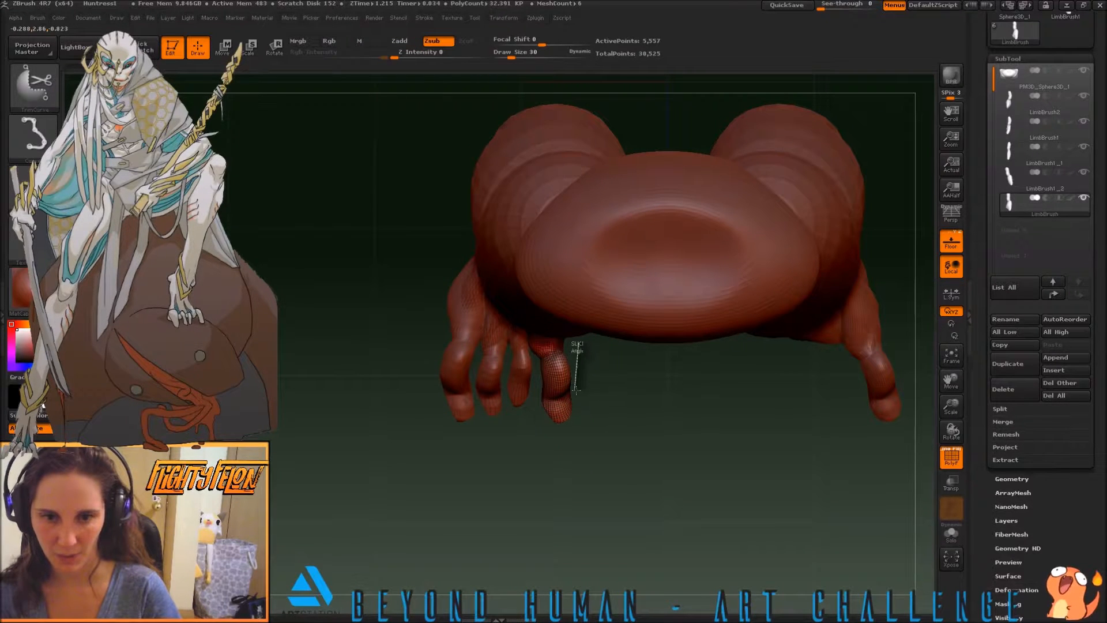
pyautogui.moveTo(558, 429)
pyautogui.keyDown('ctrl'); pyautogui.keyDown('shift'); pyautogui.mouseDown()
pyautogui.moveTo(526, 504)
pyautogui.moveTo(595, 456)
pyautogui.mouseUp(); pyautogui.keyUp('shift'); pyautogui.keyUp('ctrl')
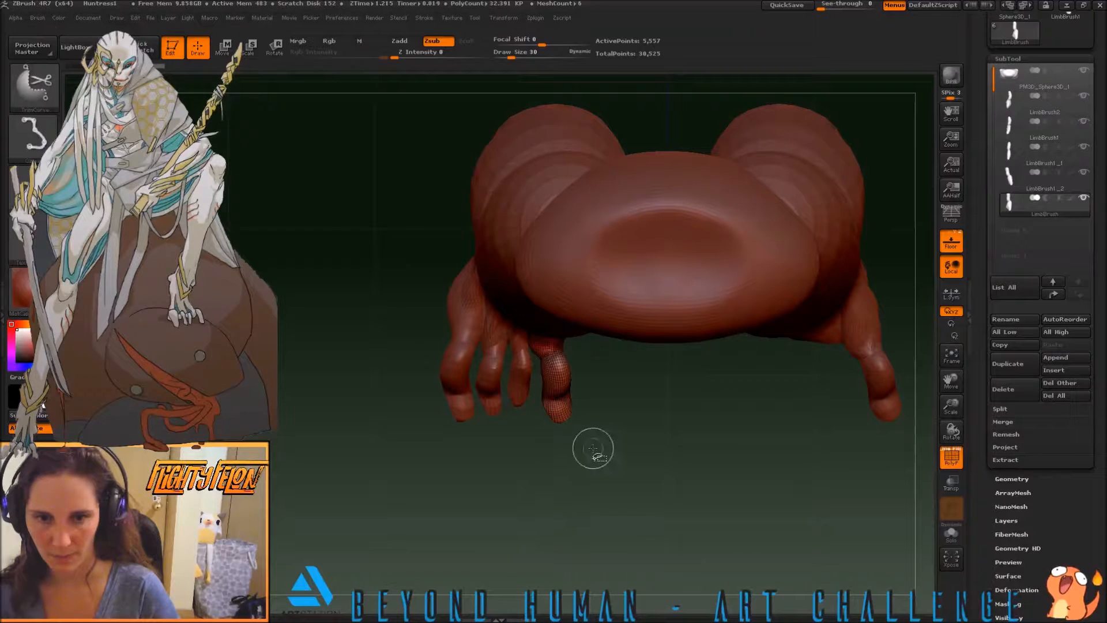
pyautogui.keyDown('ctrl'); pyautogui.keyDown('shift'); pyautogui.moveTo(570, 273); pyautogui.dragTo(574, 295); pyautogui.keyUp('shift'); pyautogui.keyUp('ctrl')
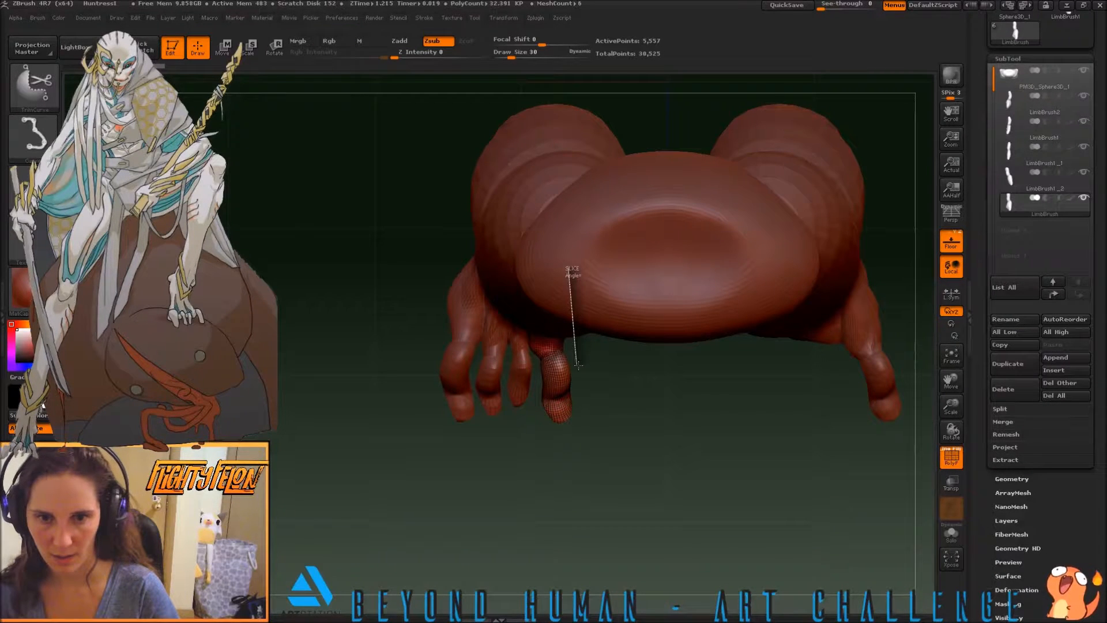
pyautogui.moveTo(572, 369)
pyautogui.keyDown('ctrl'); pyautogui.keyDown('shift'); pyautogui.mouseDown()
pyautogui.moveTo(536, 493)
pyautogui.moveTo(549, 439)
pyautogui.moveTo(526, 494)
pyautogui.moveTo(551, 496)
pyautogui.moveTo(551, 515)
pyautogui.mouseUp(); pyautogui.keyUp('shift'); pyautogui.keyUp('ctrl')
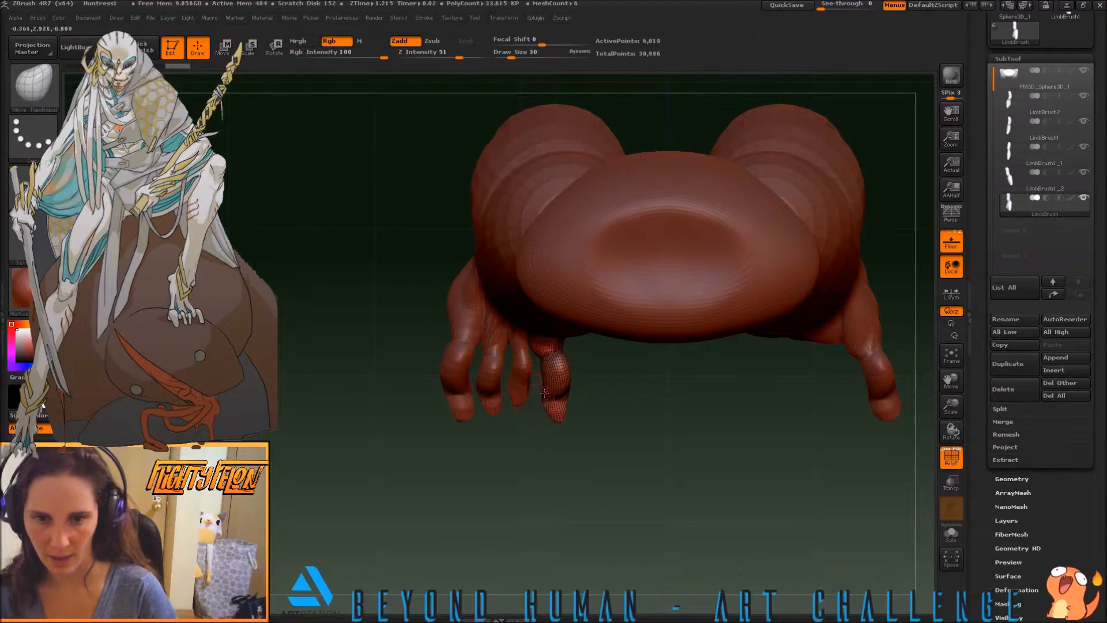
# Select the LimbBrush1_1 toe again and trim the inner side of its tip with TrimCurve
pyautogui.click(1009, 173)
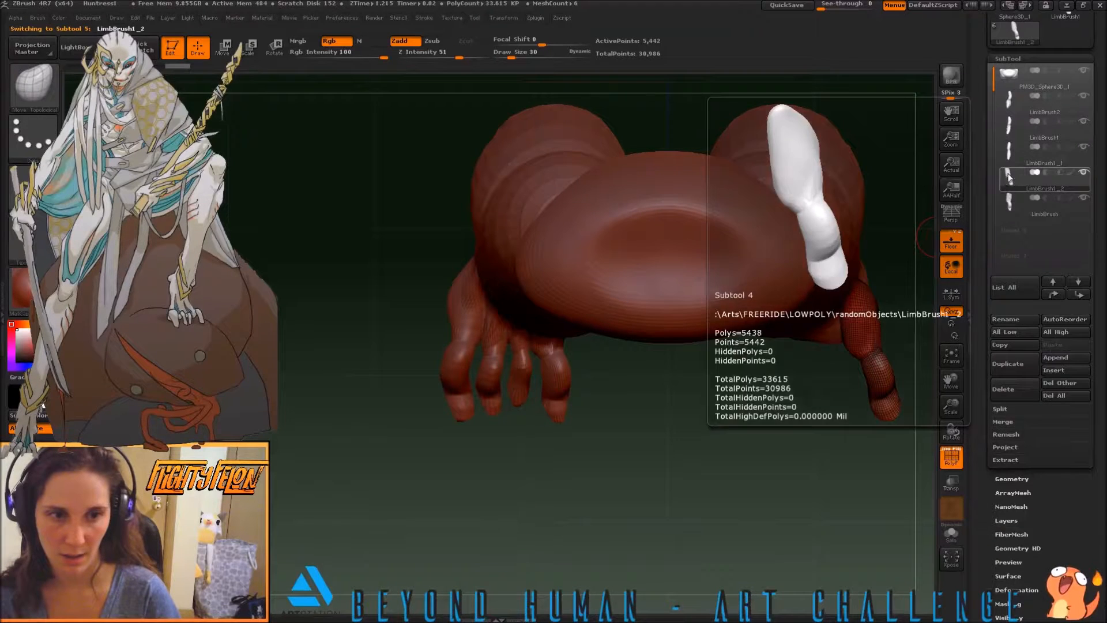
pyautogui.click(1008, 154)
pyautogui.keyDown('ctrl'); pyautogui.keyDown('shift'); pyautogui.moveTo(527, 332); pyautogui.dragTo(546, 344); pyautogui.keyUp('shift'); pyautogui.keyUp('ctrl')
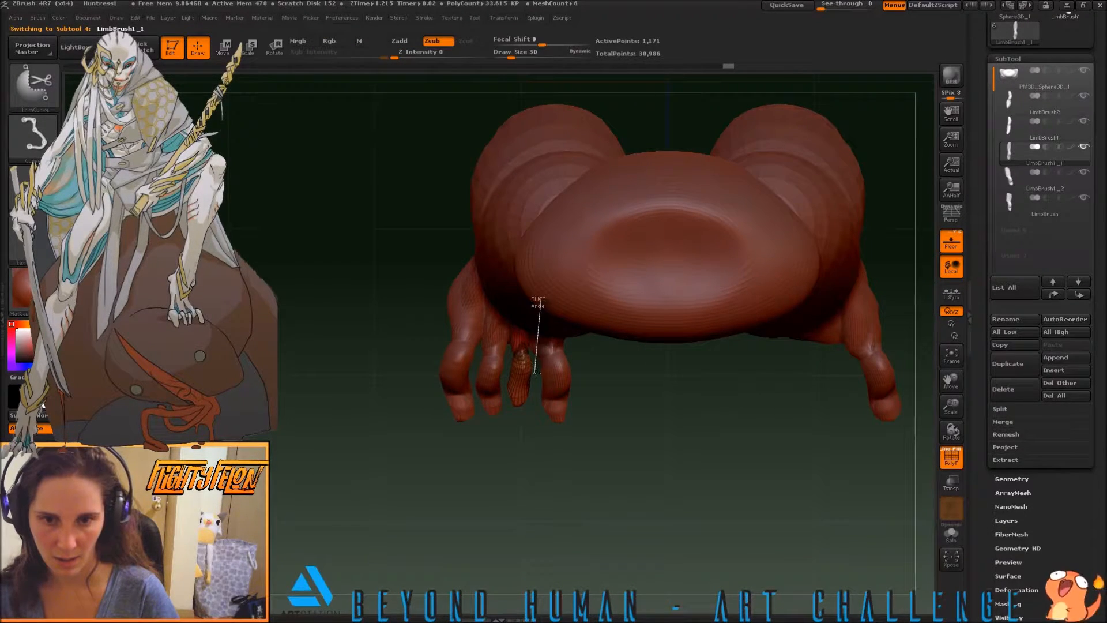
pyautogui.keyDown('ctrl'); pyautogui.keyDown('shift'); pyautogui.moveTo(536, 370); pyautogui.dragTo(493, 456); pyautogui.keyUp('shift'); pyautogui.keyUp('ctrl')
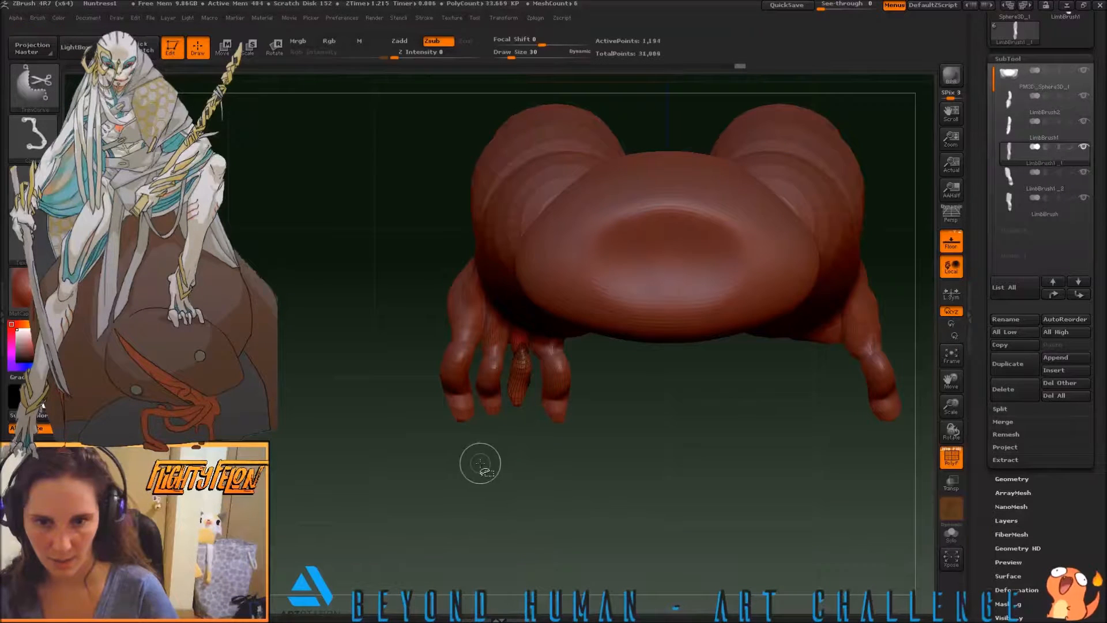
# Trim the inner side of the tips of the LimbBrush1 and LimbBrush2 toes with TrimCurve, undoing the last cut
pyautogui.click(1007, 131)
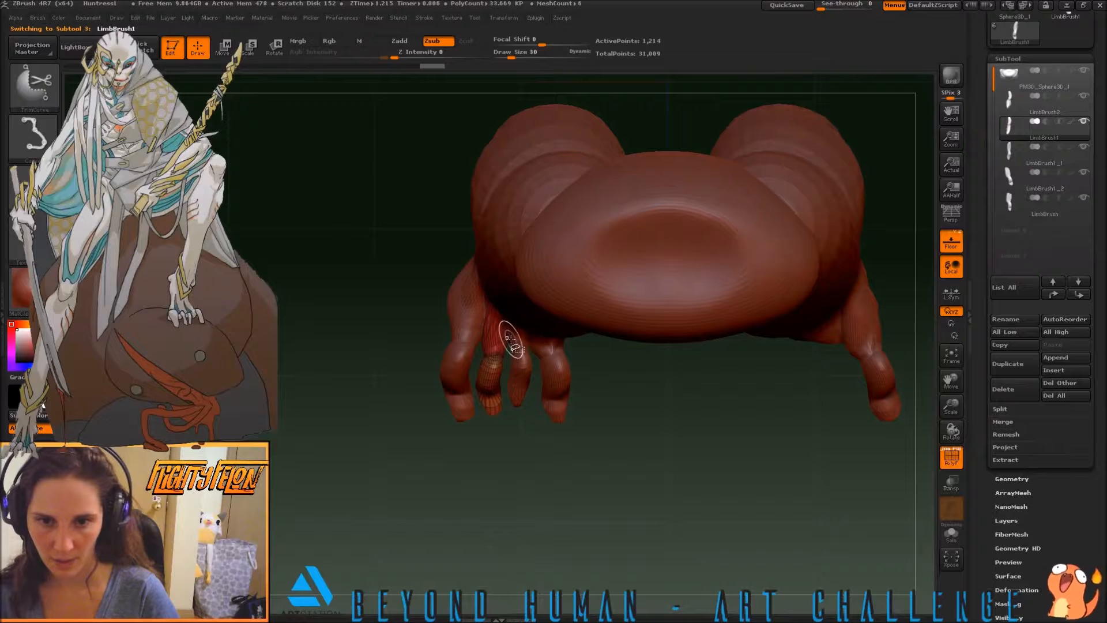
pyautogui.moveTo(486, 453)
pyautogui.keyDown('ctrl'); pyautogui.keyDown('shift'); pyautogui.mouseDown()
pyautogui.moveTo(470, 495)
pyautogui.moveTo(421, 541)
pyautogui.mouseUp(); pyautogui.keyUp('shift'); pyautogui.keyUp('ctrl')
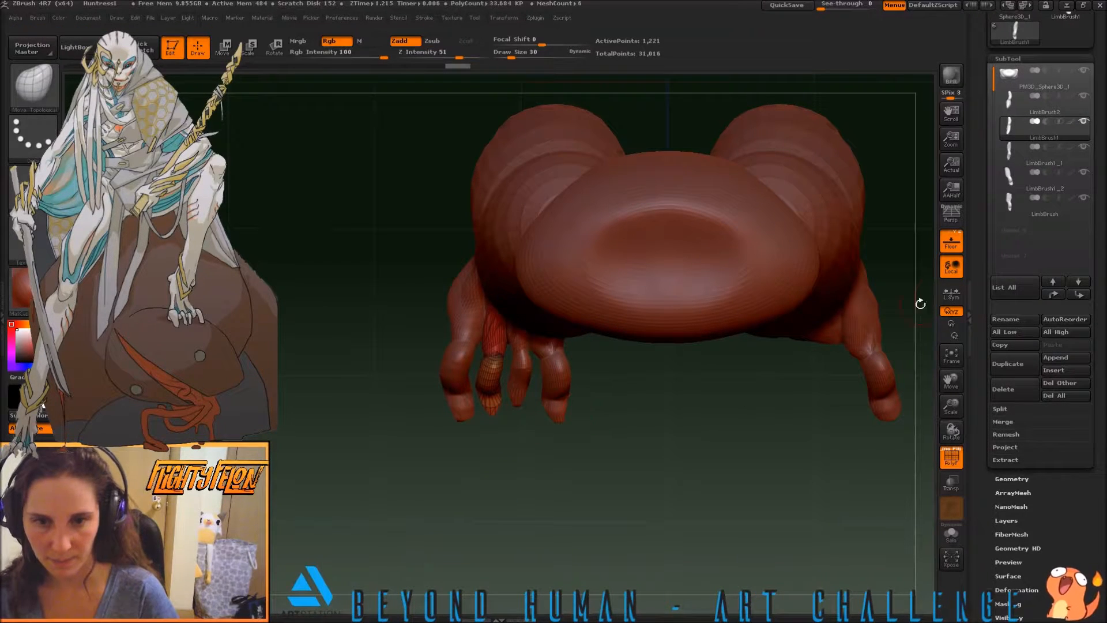
pyautogui.click(1009, 101)
pyautogui.hotkey('ctrl', 'shift')
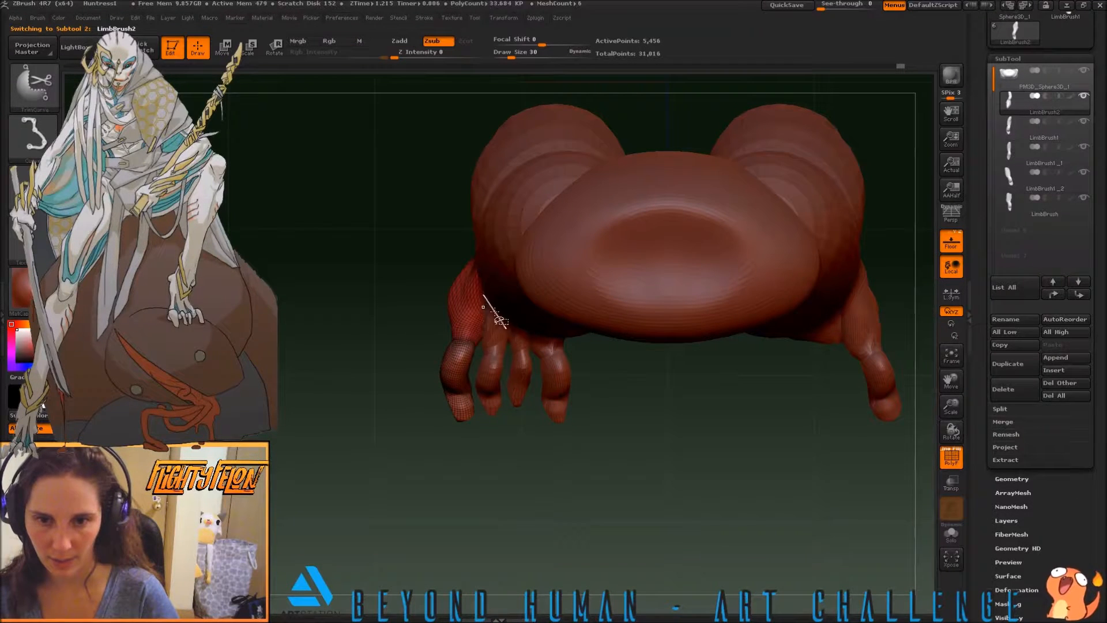
pyautogui.keyDown('ctrl'); pyautogui.keyDown('shift'); pyautogui.moveTo(494, 337); pyautogui.dragTo(438, 489); pyautogui.keyUp('shift'); pyautogui.keyUp('ctrl')
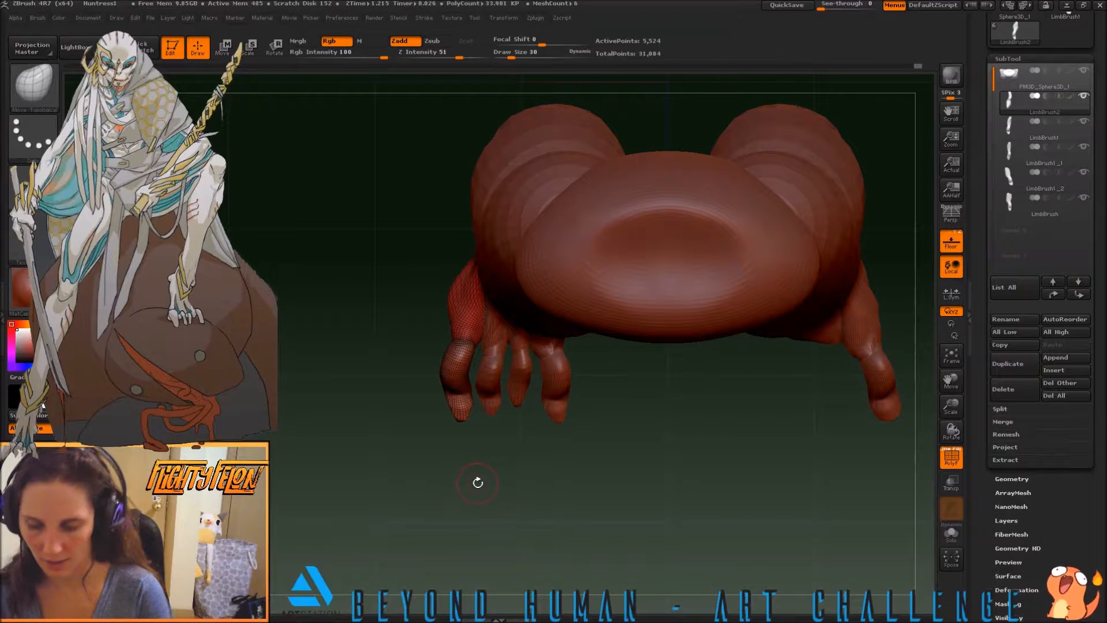
pyautogui.hotkey('ctrl', 'z')
# Reshape the tip of the outermost toe, LimbBrush2, using the Move brush at draw size 56
pyautogui.press('b')
pyautogui.press('m')
pyautogui.press('v')
pyautogui.press('s')
pyautogui.moveTo(395, 466)
pyautogui.mouseDown()
pyautogui.moveTo(405, 467)
pyautogui.moveTo(395, 452)
pyautogui.mouseUp()
pyautogui.press('s')
pyautogui.moveTo(470, 415); pyautogui.dragTo(418, 444)
pyautogui.press('s')
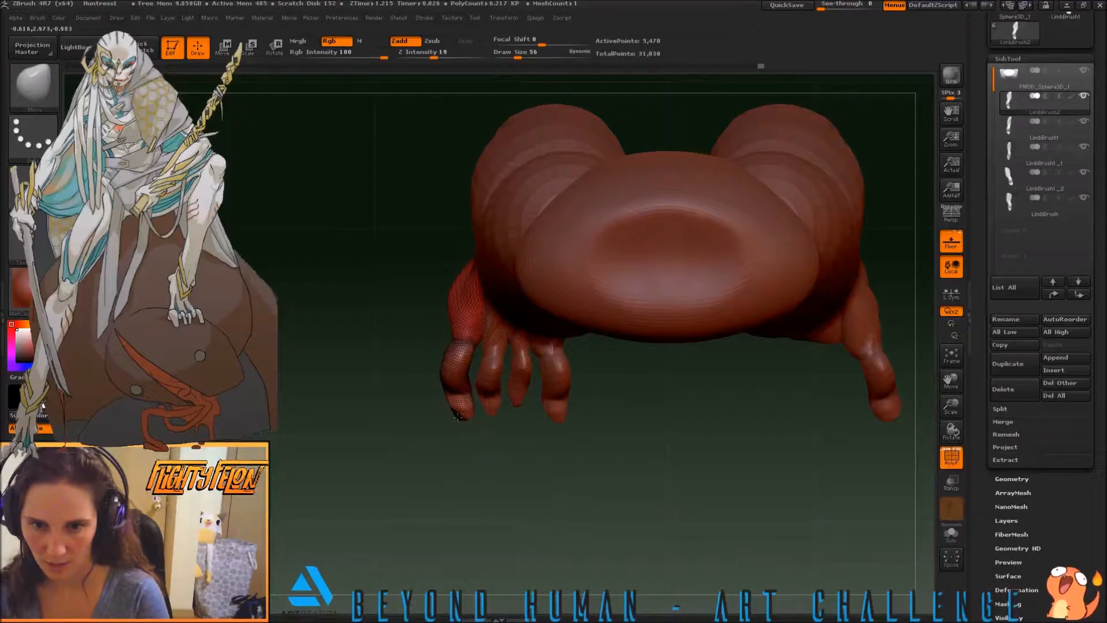
pyautogui.moveTo(471, 415)
pyautogui.mouseDown()
pyautogui.moveTo(456, 423)
pyautogui.moveTo(414, 369)
pyautogui.moveTo(383, 388)
pyautogui.moveTo(372, 458)
pyautogui.moveTo(527, 452)
pyautogui.mouseUp()
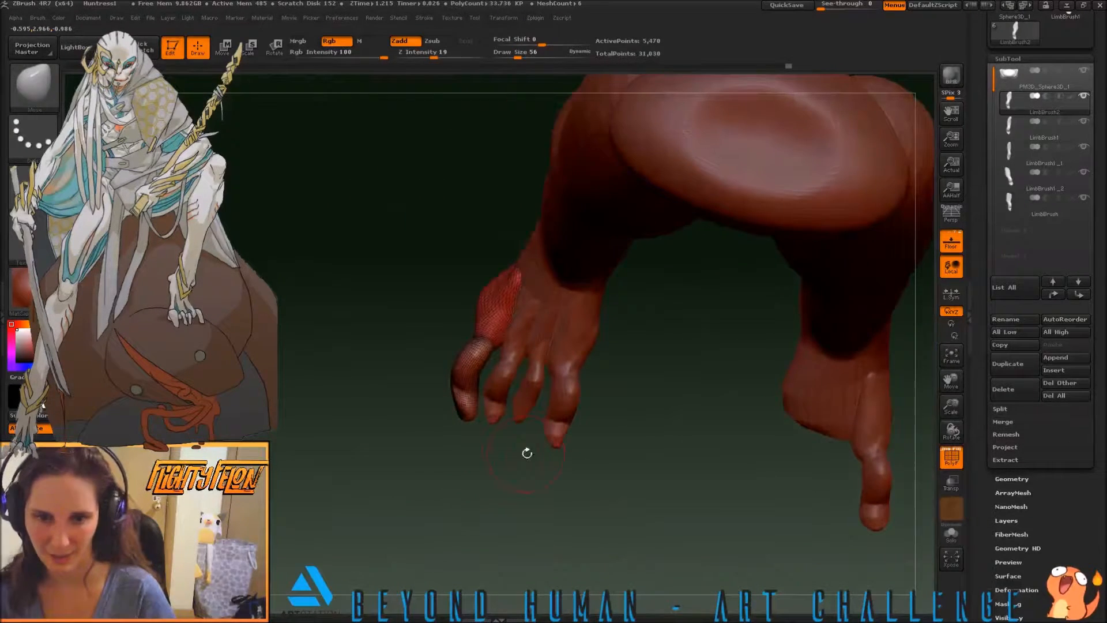
# Select the innermost toe, LimbBrush, and reshape its tip from the front
pyautogui.click(1007, 173)
pyautogui.click(1009, 199)
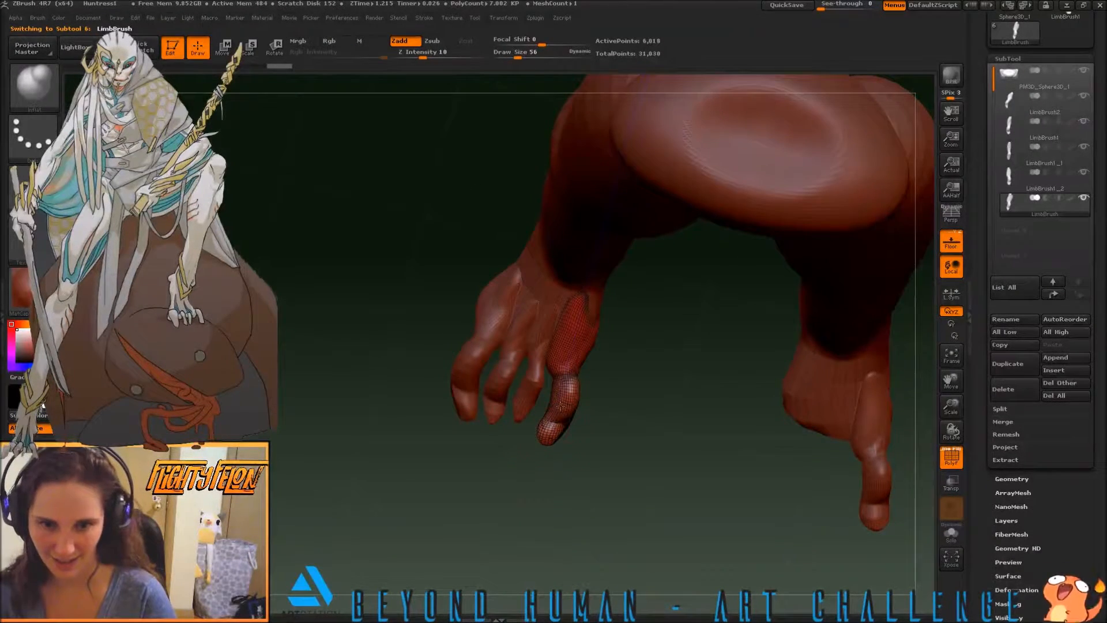
pyautogui.moveTo(507, 484); pyautogui.dragTo(613, 520)
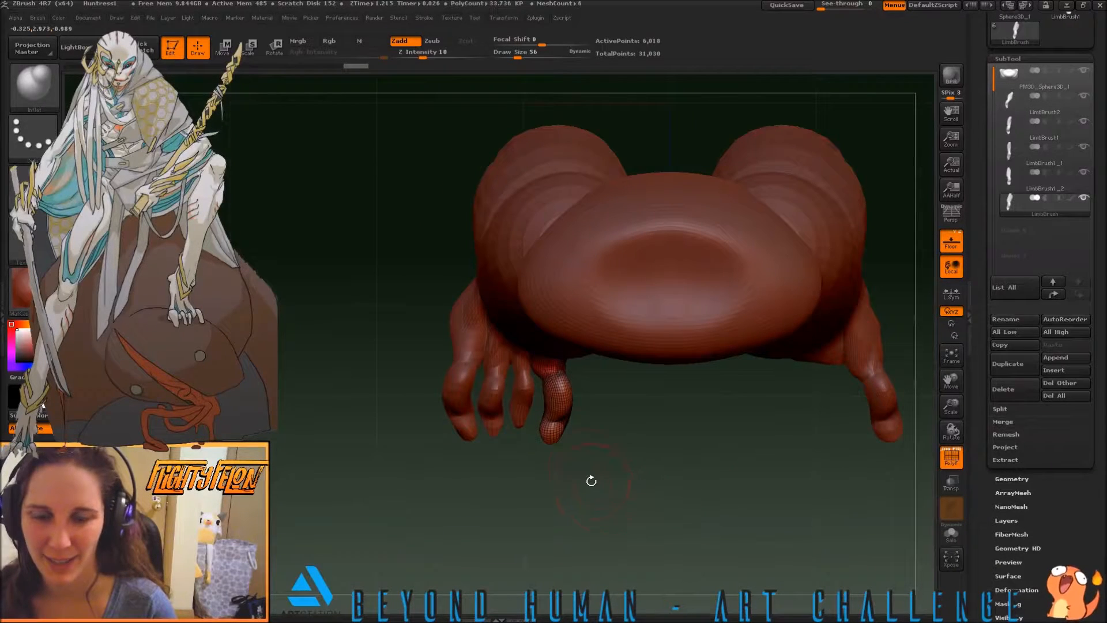
# Select the LimbBrush1_1 toe and hide the LimbBrush1_2, LimbBrush, LimbBrush1 and LimbBrush2 toes to isolate it in side view
pyautogui.keyDown('alt'); pyautogui.click(516, 413); pyautogui.keyUp('alt')
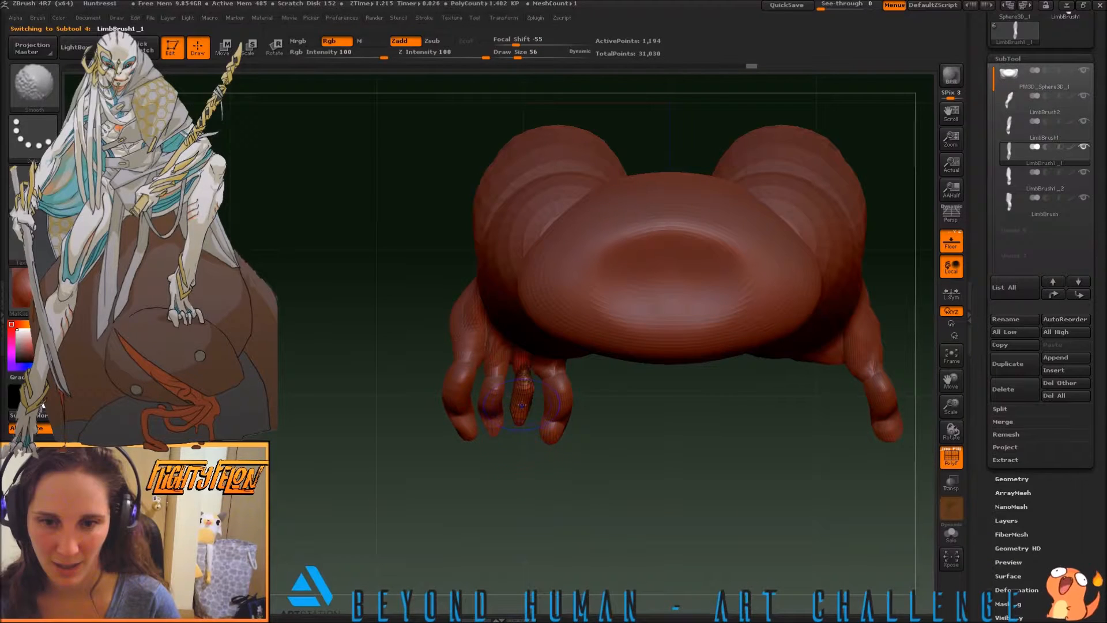
pyautogui.moveTo(517, 471); pyautogui.dragTo(515, 362)
pyautogui.moveTo(630, 417)
pyautogui.mouseDown()
pyautogui.moveTo(680, 415)
pyautogui.moveTo(633, 403)
pyautogui.moveTo(650, 425)
pyautogui.mouseUp()
pyautogui.click(1082, 172)
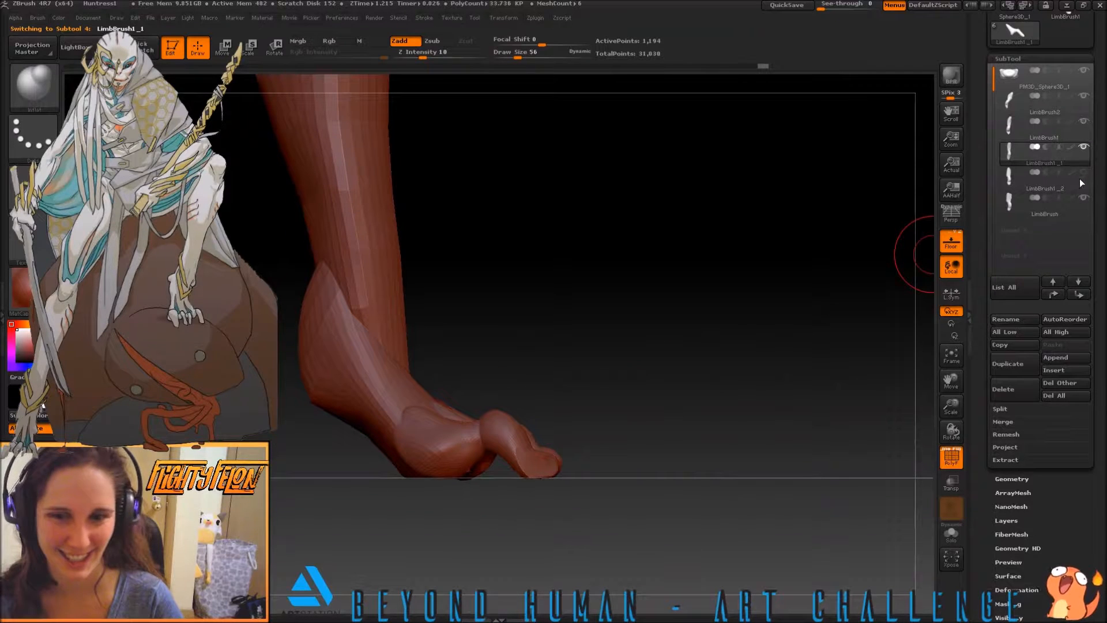
pyautogui.click(1081, 200)
pyautogui.click(1082, 120)
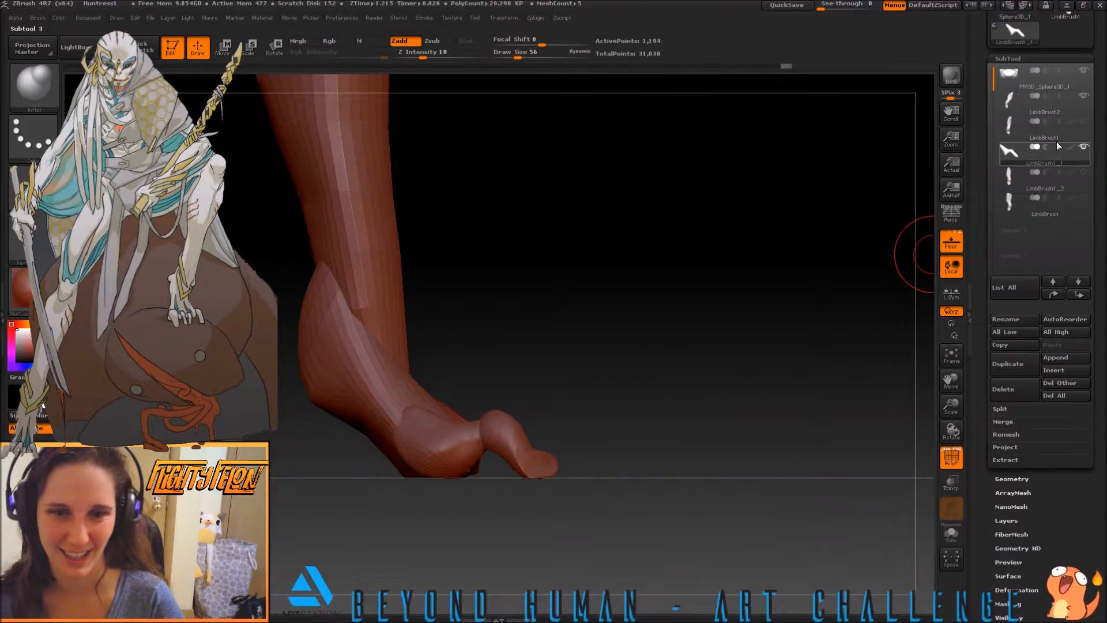
pyautogui.click(1083, 95)
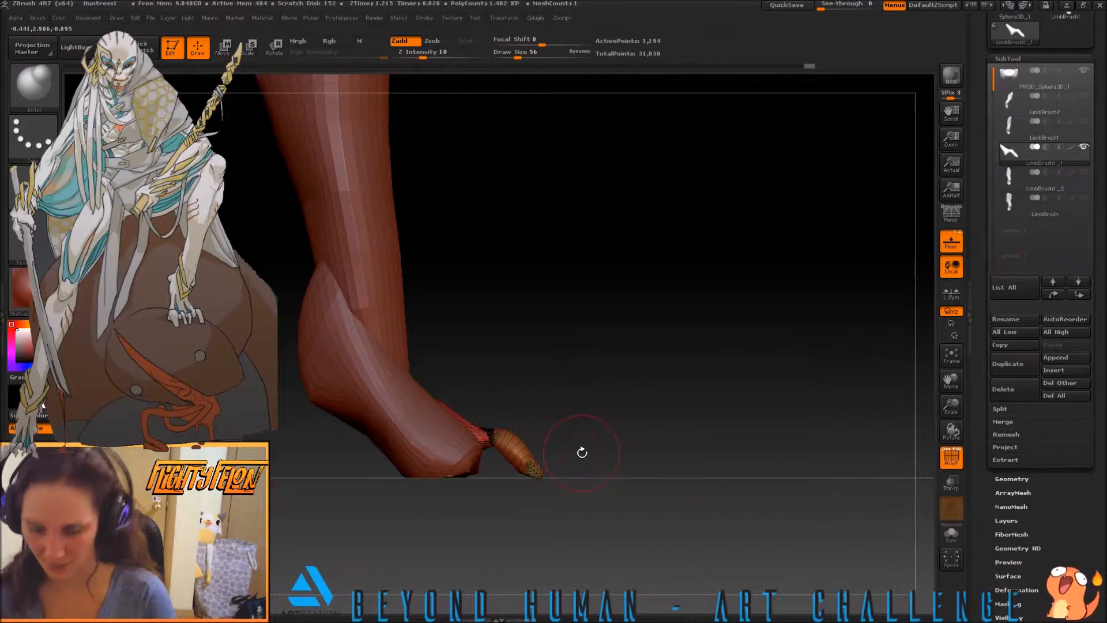
# Slim and bend the end of the LimbBrush1_1 toe in profile with the Move brush, and save the project
pyautogui.press('b')
pyautogui.press('m')
pyautogui.press('v')
pyautogui.moveTo(518, 446); pyautogui.dragTo(541, 467)
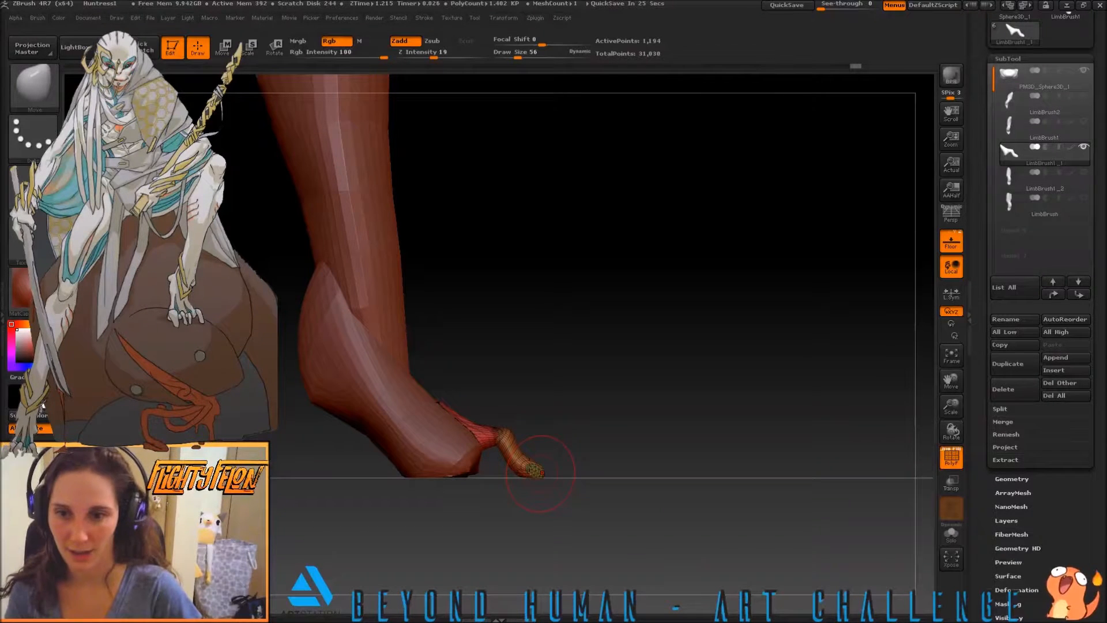
pyautogui.press('ctrl')
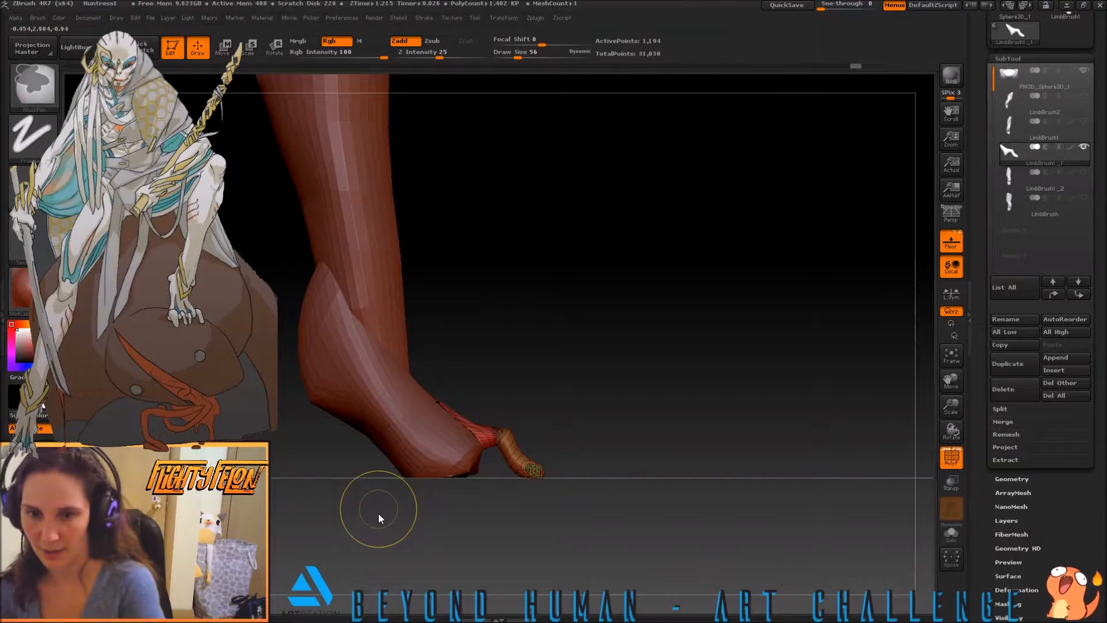
pyautogui.hotkey('ctrl', 's')
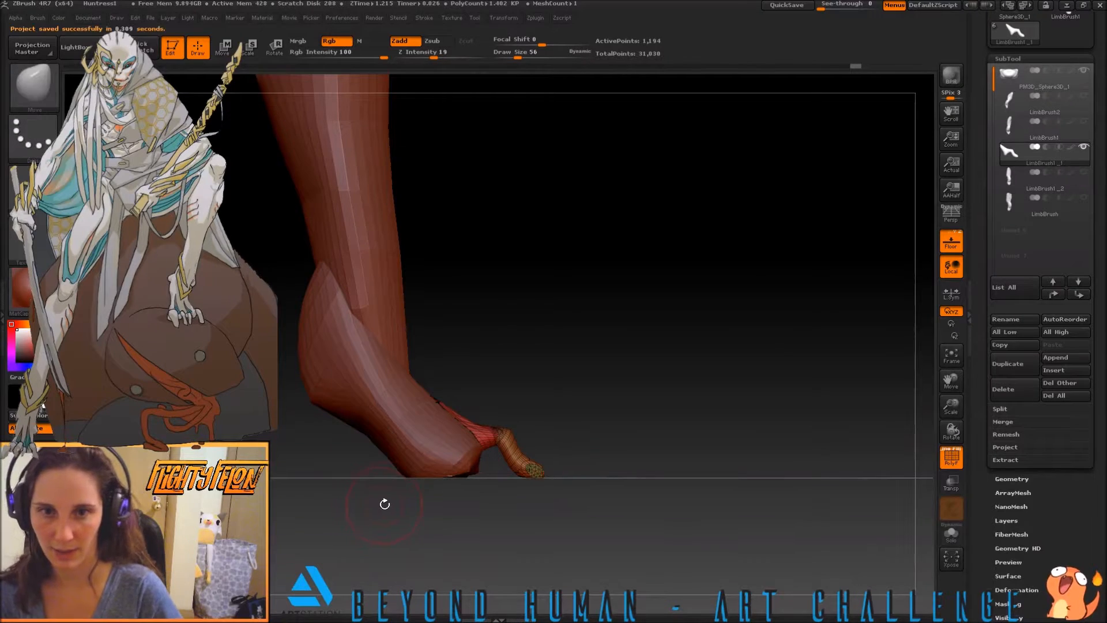
# Hide the LimbBrush1_1 toe, show the LimbBrush toe together with the legs, and make LimbBrush the active subtool
pyautogui.moveTo(670, 435)
pyautogui.mouseDown()
pyautogui.moveTo(646, 454)
pyautogui.moveTo(612, 450)
pyautogui.moveTo(630, 456)
pyautogui.mouseUp()
pyautogui.moveTo(703, 447); pyautogui.dragTo(642, 505)
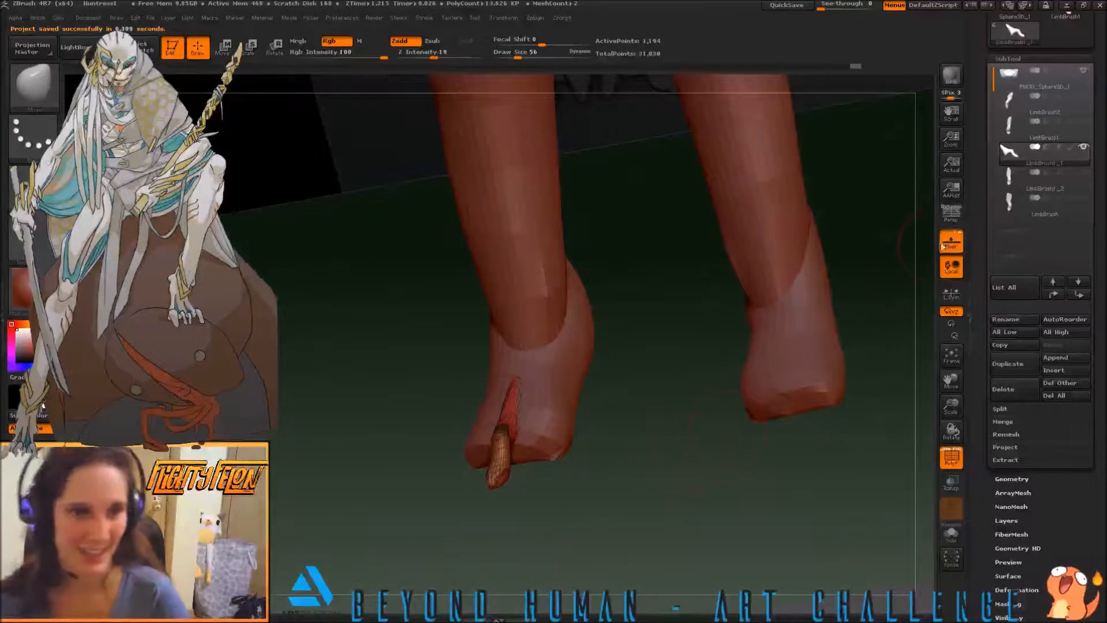
pyautogui.click(1083, 147)
pyautogui.click(1083, 172)
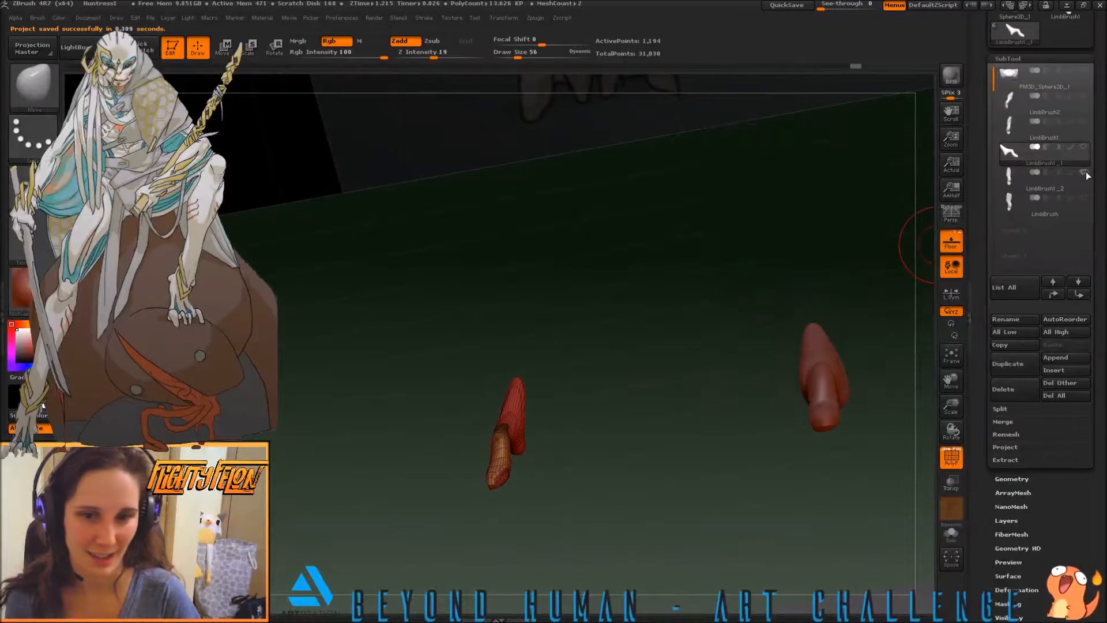
pyautogui.click(1082, 71)
pyautogui.moveTo(704, 352); pyautogui.dragTo(729, 402)
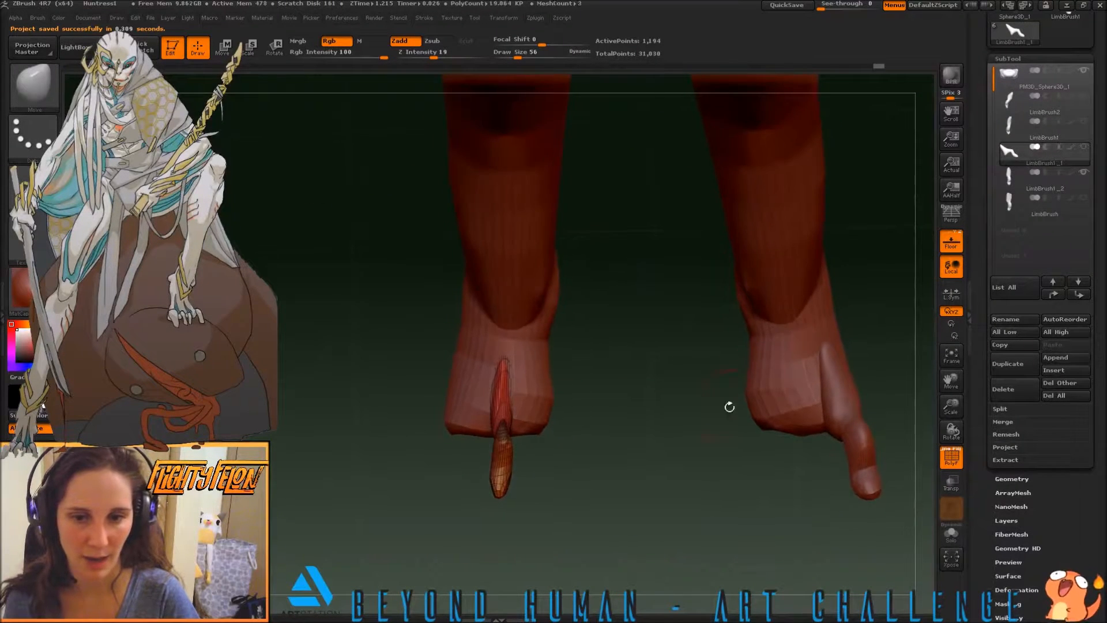
pyautogui.click(1084, 173)
pyautogui.click(1083, 199)
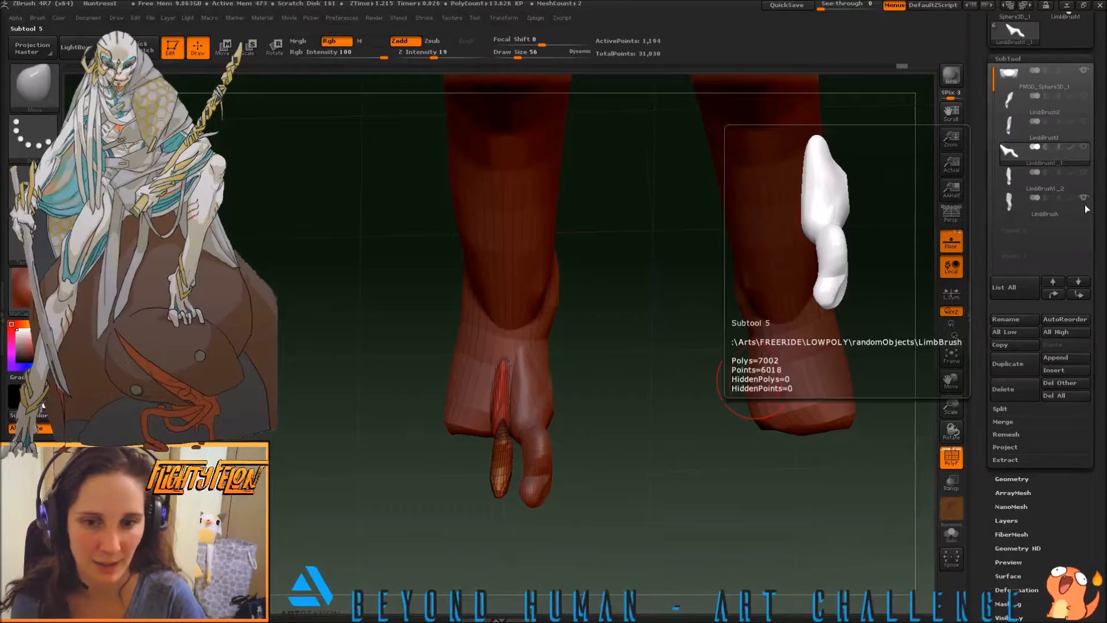
pyautogui.click(1014, 200)
# Shape the bend and tip of the LimbBrush toe from the side with the Move brush
pyautogui.moveTo(625, 440); pyautogui.dragTo(546, 499)
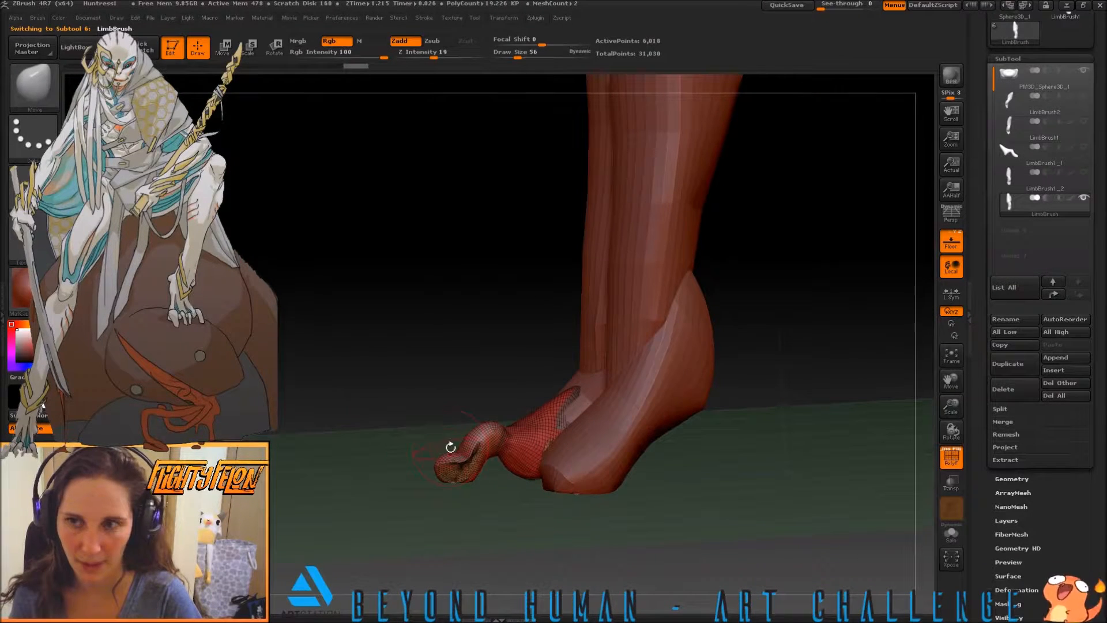
pyautogui.moveTo(455, 453)
pyautogui.mouseDown()
pyautogui.moveTo(436, 471)
pyautogui.moveTo(477, 432)
pyautogui.moveTo(498, 460)
pyautogui.mouseUp()
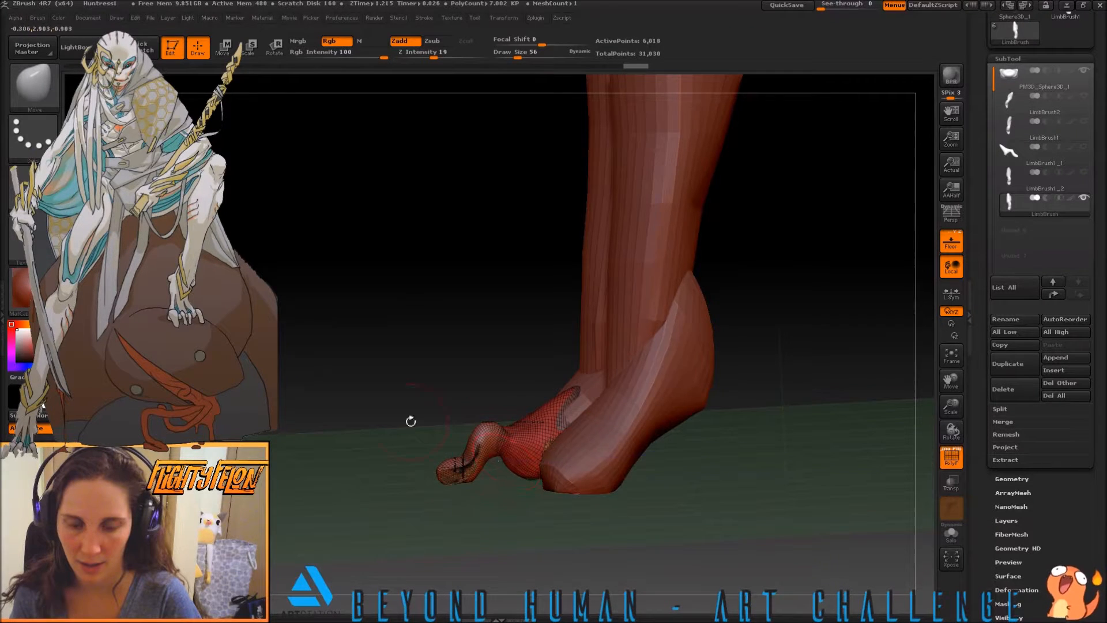
pyautogui.moveTo(411, 421); pyautogui.dragTo(545, 378)
pyautogui.moveTo(645, 495)
pyautogui.mouseDown()
pyautogui.moveTo(579, 488)
pyautogui.moveTo(707, 435)
pyautogui.moveTo(510, 420)
pyautogui.mouseUp()
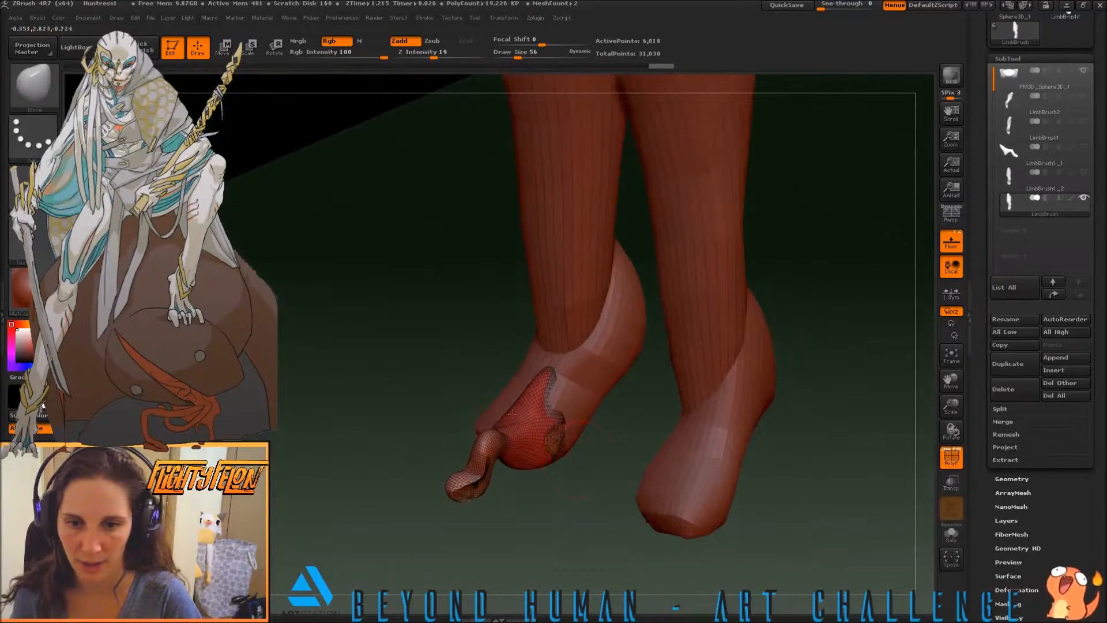
pyautogui.moveTo(379, 476)
pyautogui.mouseDown()
pyautogui.moveTo(404, 458)
pyautogui.moveTo(373, 485)
pyautogui.moveTo(316, 432)
pyautogui.moveTo(333, 396)
pyautogui.moveTo(317, 470)
pyautogui.moveTo(329, 486)
pyautogui.mouseUp()
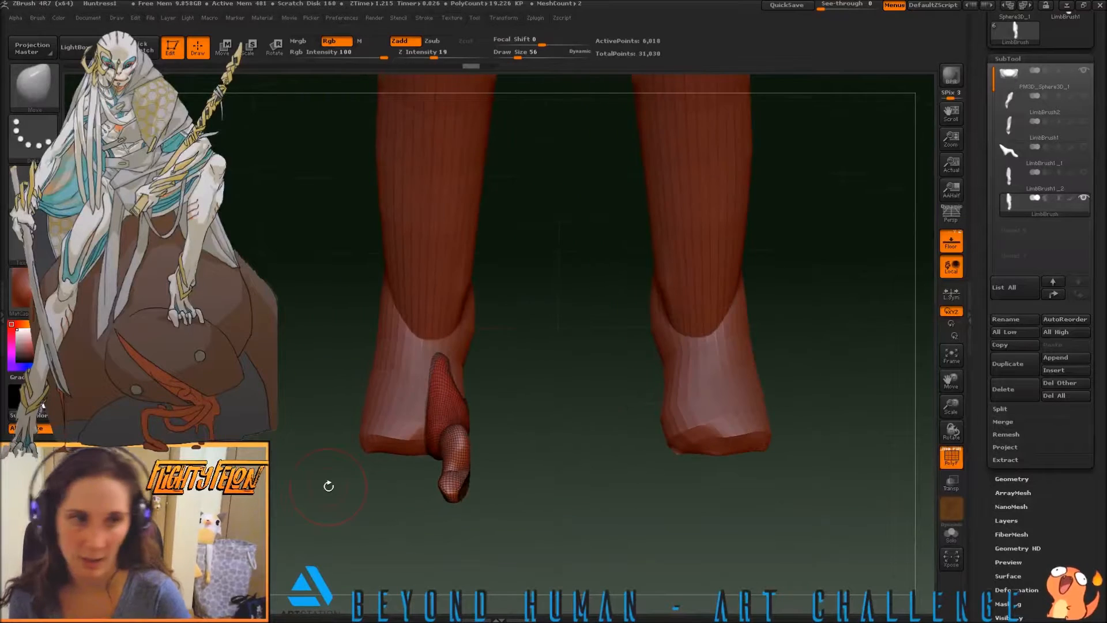
# Show the LimbBrush1_1 and LimbBrush1 toes beside LimbBrush and make LimbBrush1 the active subtool
pyautogui.click(1083, 148)
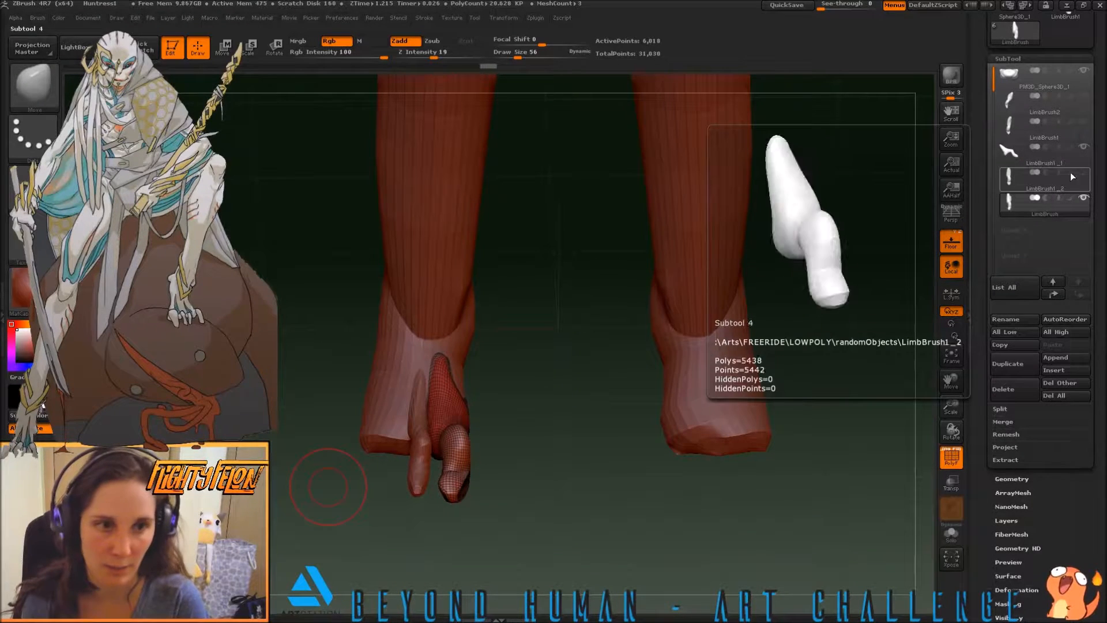
pyautogui.click(1084, 123)
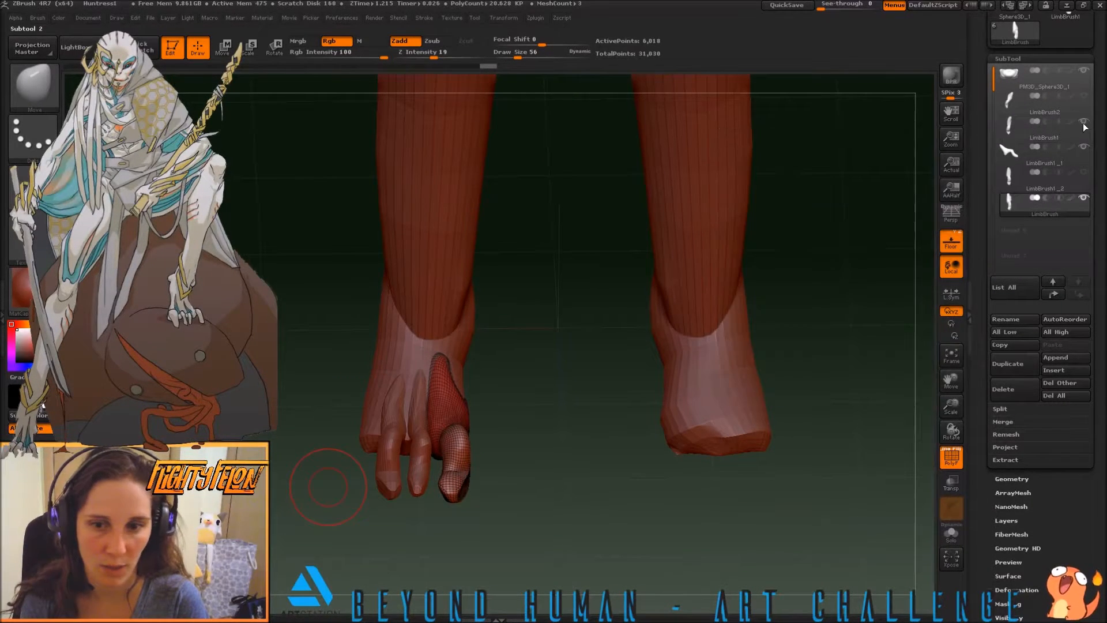
pyautogui.moveTo(612, 415); pyautogui.dragTo(596, 482)
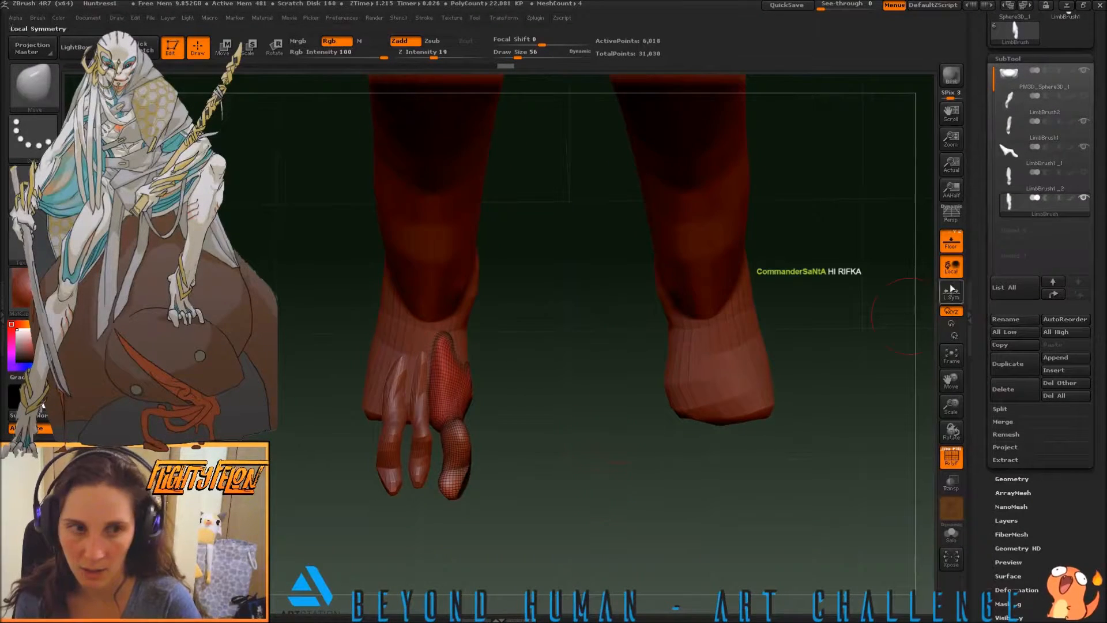
pyautogui.click(1017, 133)
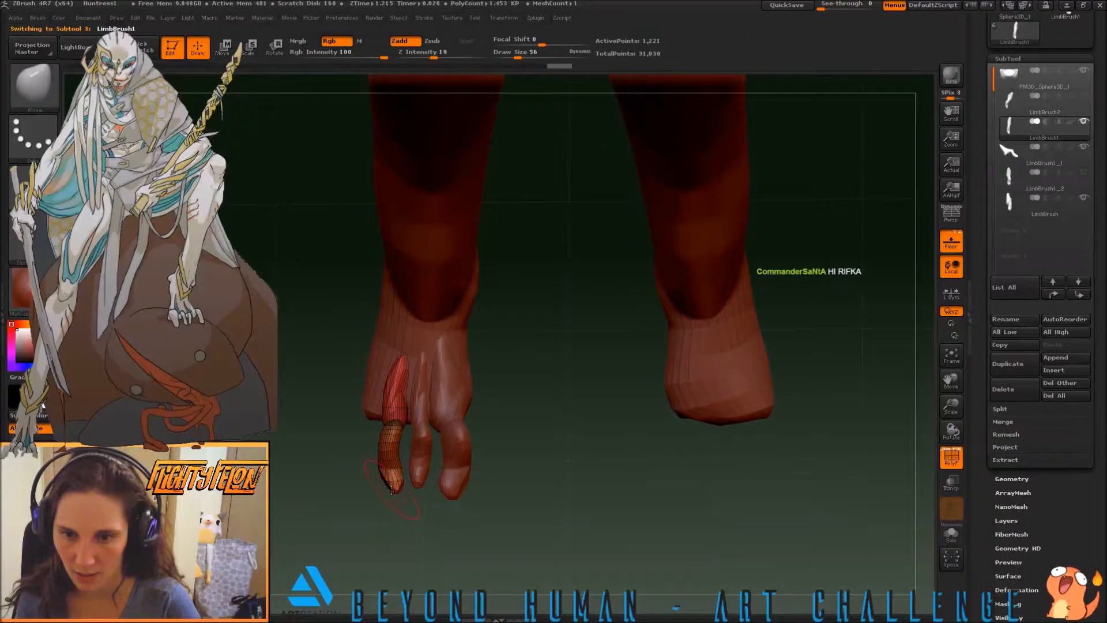
# Refine the arch and tip of the LimbBrush1 toe from the side and front with the Move brush
pyautogui.moveTo(323, 490); pyautogui.dragTo(326, 373)
pyautogui.moveTo(312, 418); pyautogui.dragTo(342, 449)
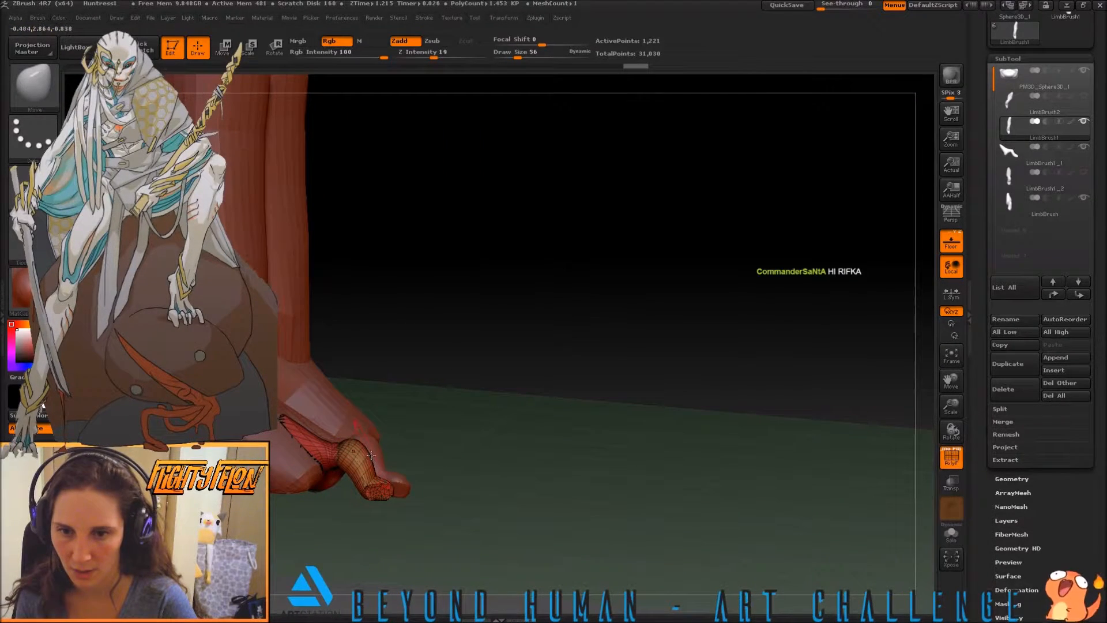
pyautogui.keyDown('shift'); pyautogui.moveTo(416, 477); pyautogui.dragTo(470, 460); pyautogui.keyUp('shift')
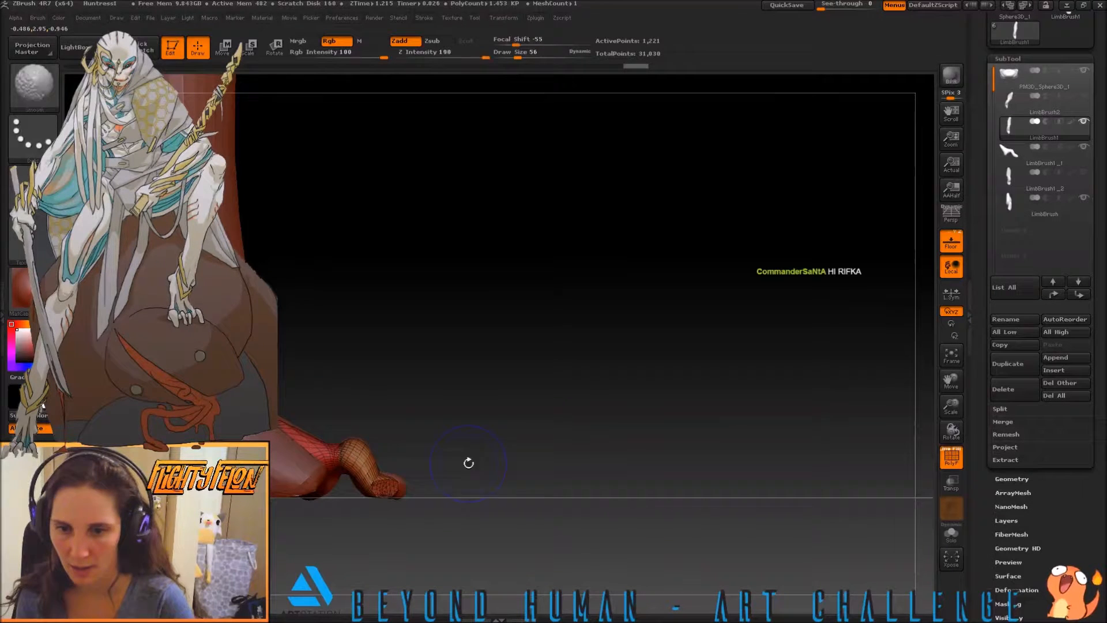
pyautogui.moveTo(358, 459)
pyautogui.mouseDown()
pyautogui.moveTo(358, 435)
pyautogui.moveTo(307, 434)
pyautogui.mouseUp()
pyautogui.moveTo(440, 403)
pyautogui.keyDown('shift'); pyautogui.mouseDown()
pyautogui.moveTo(426, 444)
pyautogui.moveTo(437, 448)
pyautogui.mouseUp(); pyautogui.keyUp('shift')
pyautogui.keyDown('ctrl'); pyautogui.moveTo(252, 308); pyautogui.dragTo(332, 331); pyautogui.keyUp('ctrl')
pyautogui.keyDown('ctrl'); pyautogui.click(332, 331); pyautogui.keyUp('ctrl')
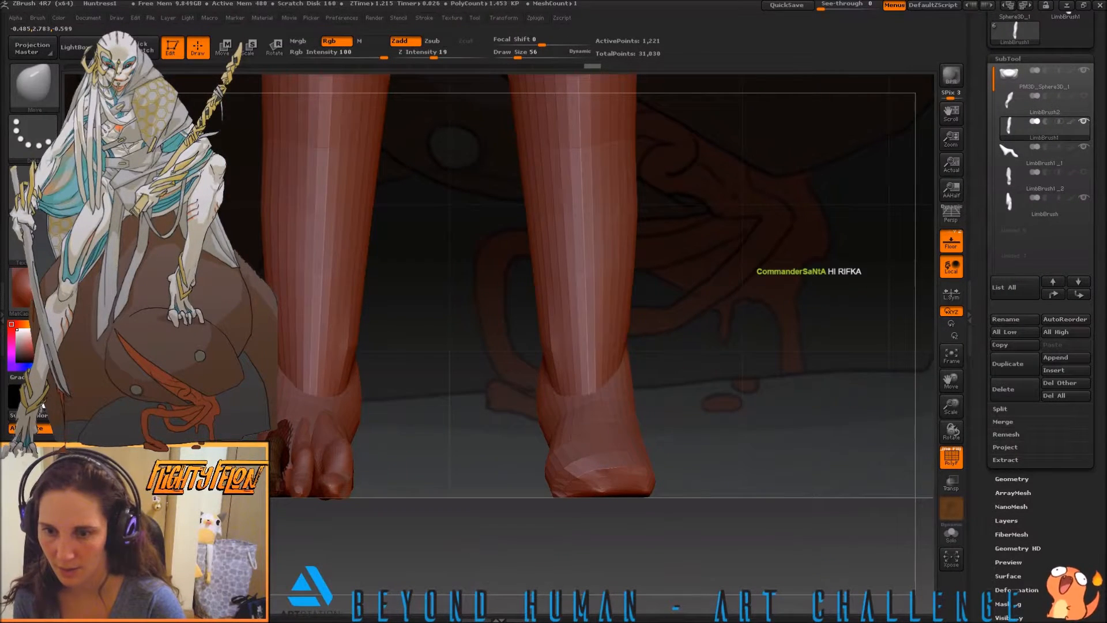
pyautogui.moveTo(438, 398); pyautogui.dragTo(496, 424)
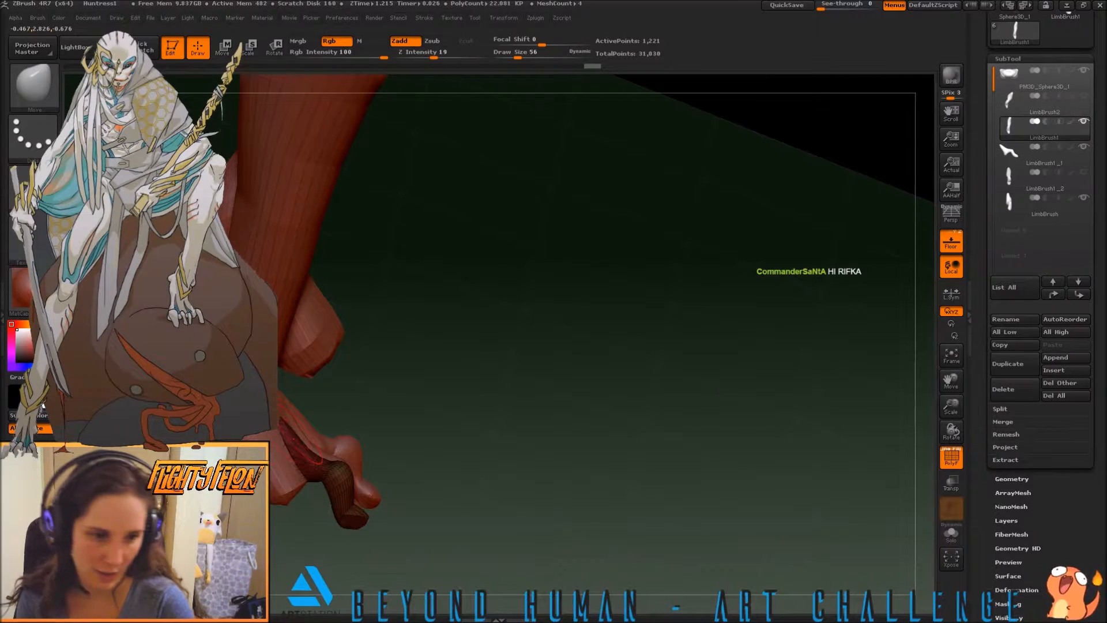
pyautogui.moveTo(657, 421); pyautogui.dragTo(519, 427)
pyautogui.keyDown('alt'); pyautogui.moveTo(153, 333); pyautogui.dragTo(412, 393); pyautogui.keyUp('alt')
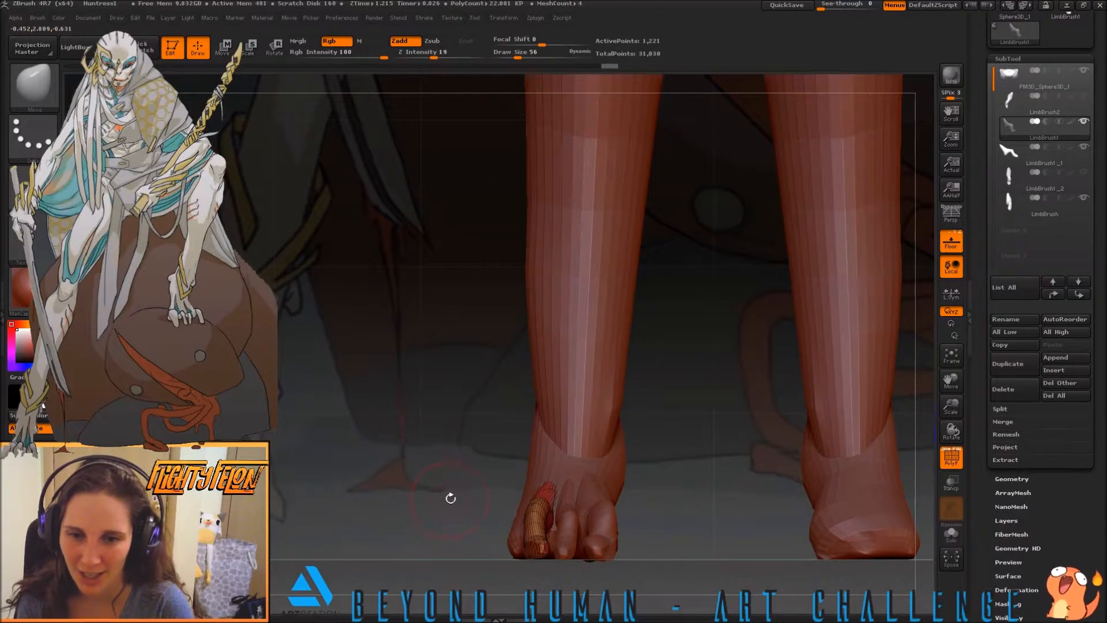
# Show the LimbBrush2 toe again so that all four toes of the foot are displayed together
pyautogui.click(1062, 109)
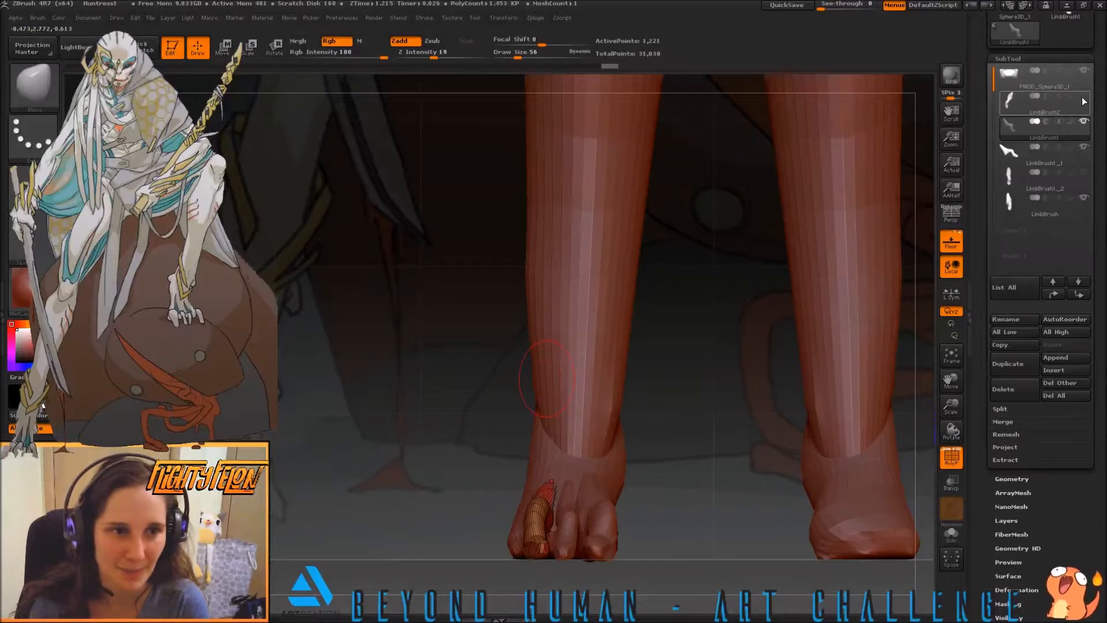
pyautogui.click(1083, 96)
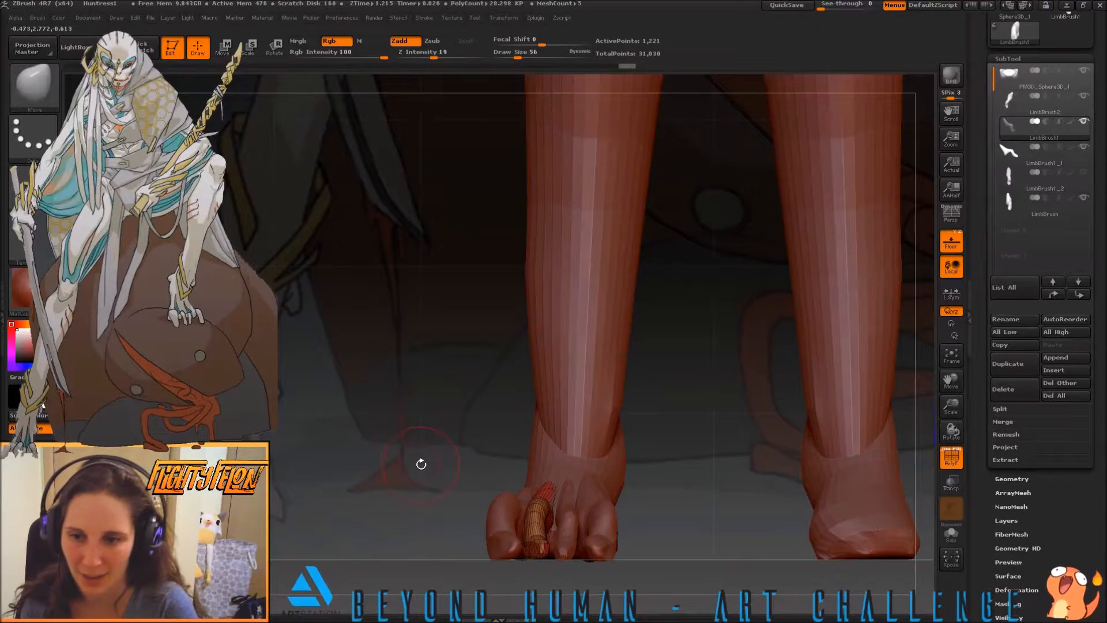
pyautogui.moveTo(415, 494)
pyautogui.mouseDown()
pyautogui.moveTo(430, 529)
pyautogui.moveTo(414, 539)
pyautogui.moveTo(402, 487)
pyautogui.moveTo(418, 476)
pyautogui.moveTo(402, 526)
pyautogui.moveTo(393, 408)
pyautogui.mouseUp()
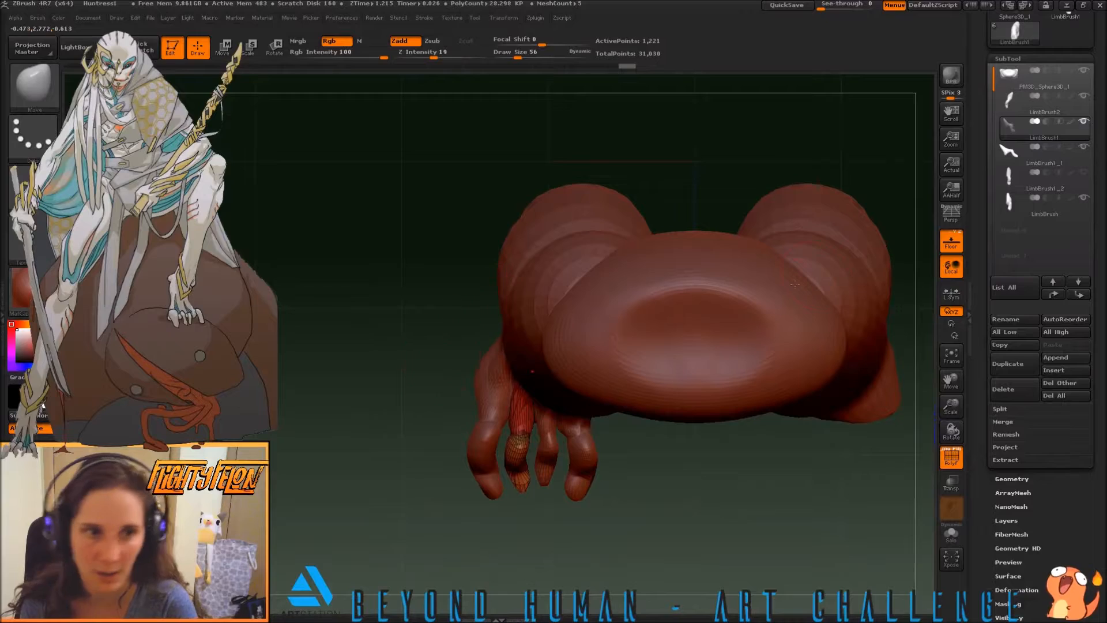
# Make the LimbBrush2 toe the active subtool and reposition it at the outer side of the foot with a Transpose line
pyautogui.click(1010, 105)
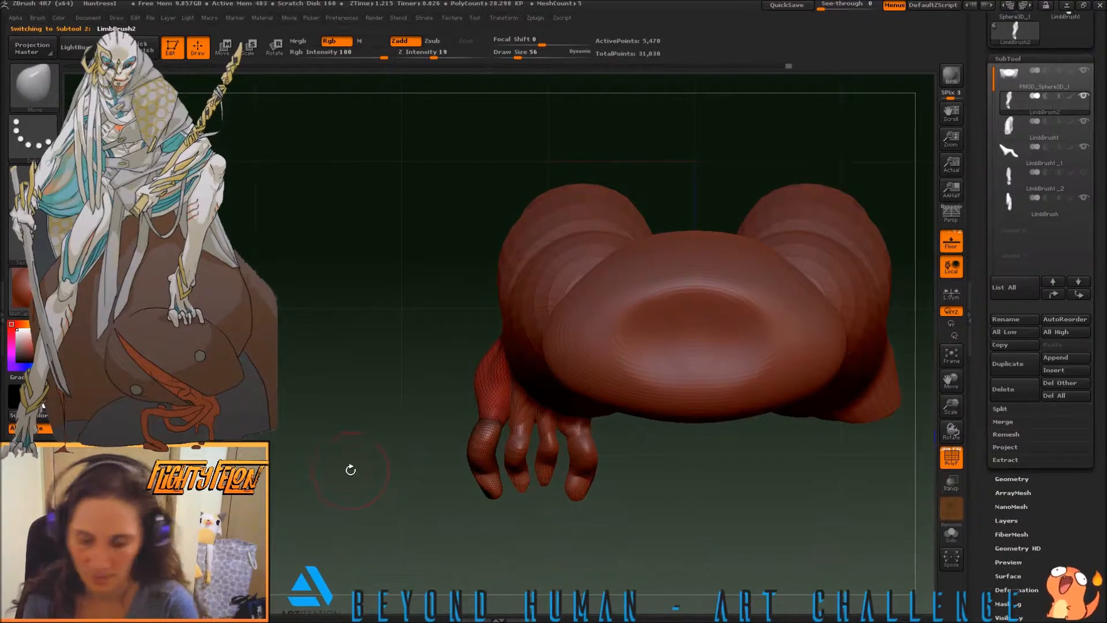
pyautogui.press('b')
pyautogui.press('w')
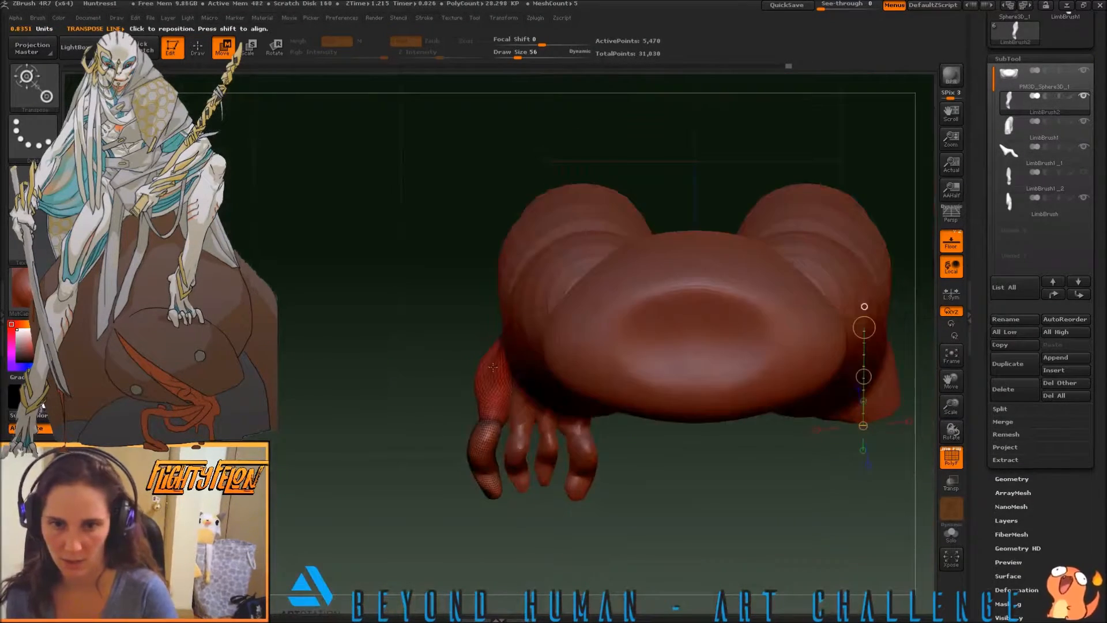
pyautogui.moveTo(498, 353); pyautogui.dragTo(442, 513)
pyautogui.press('r')
pyautogui.press('w')
pyautogui.moveTo(488, 436); pyautogui.dragTo(498, 436)
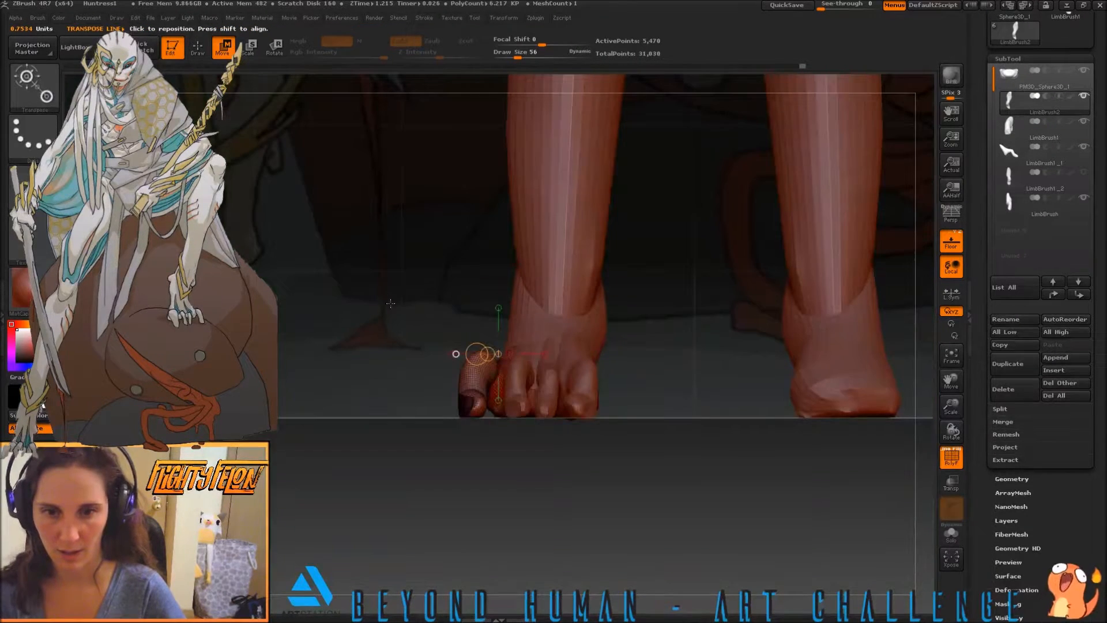
# Trim the inner side of the LimbBrush2 toe's tip with the TrimCurve brush from above
pyautogui.press('q')
pyautogui.moveTo(403, 361)
pyautogui.mouseDown()
pyautogui.moveTo(519, 430)
pyautogui.moveTo(550, 412)
pyautogui.moveTo(543, 402)
pyautogui.mouseUp()
pyautogui.moveTo(556, 449)
pyautogui.mouseDown()
pyautogui.moveTo(536, 466)
pyautogui.moveTo(479, 465)
pyautogui.moveTo(545, 474)
pyautogui.moveTo(528, 501)
pyautogui.moveTo(553, 507)
pyautogui.moveTo(562, 469)
pyautogui.moveTo(554, 502)
pyautogui.mouseUp()
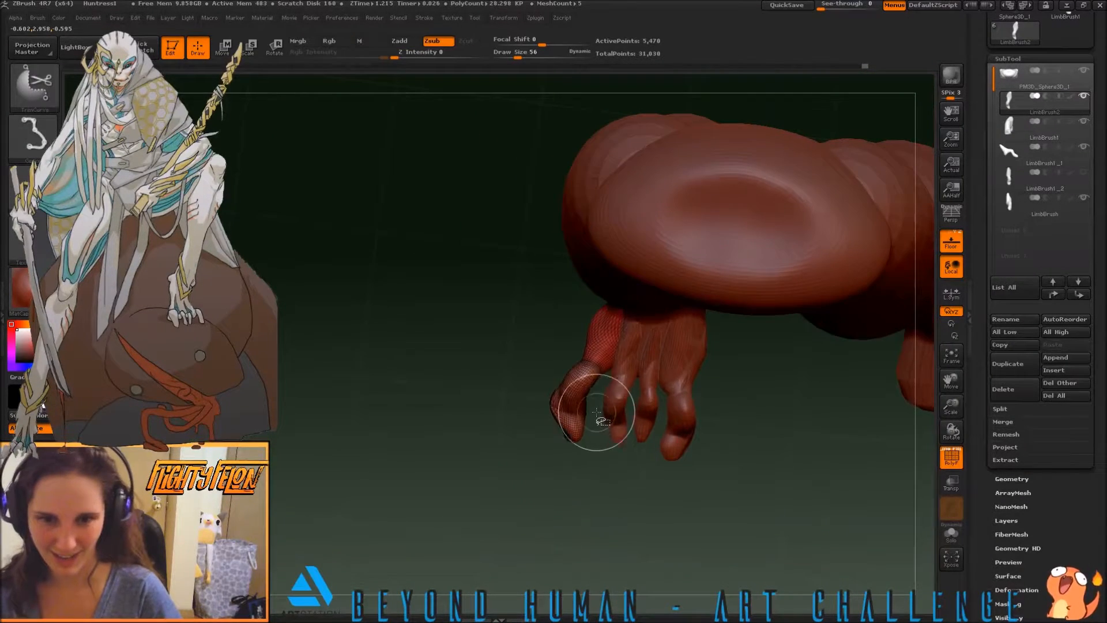
pyautogui.moveTo(594, 397)
pyautogui.keyDown('ctrl'); pyautogui.keyDown('shift'); pyautogui.mouseDown()
pyautogui.moveTo(570, 453)
pyautogui.moveTo(582, 432)
pyautogui.moveTo(514, 439)
pyautogui.moveTo(521, 415)
pyautogui.moveTo(512, 451)
pyautogui.moveTo(541, 426)
pyautogui.moveTo(533, 410)
pyautogui.moveTo(481, 460)
pyautogui.moveTo(545, 424)
pyautogui.moveTo(481, 427)
pyautogui.moveTo(496, 492)
pyautogui.moveTo(516, 459)
pyautogui.moveTo(459, 438)
pyautogui.moveTo(504, 442)
pyautogui.moveTo(509, 477)
pyautogui.mouseUp(); pyautogui.keyUp('shift'); pyautogui.keyUp('ctrl')
# Shape the arch, knuckle and tip of the LimbBrush2 toe from the side with the Move brush
pyautogui.press('b')
pyautogui.press('m')
pyautogui.press('v')
pyautogui.moveTo(509, 397)
pyautogui.mouseDown()
pyautogui.moveTo(516, 423)
pyautogui.moveTo(535, 427)
pyautogui.moveTo(520, 433)
pyautogui.moveTo(549, 423)
pyautogui.mouseUp()
pyautogui.moveTo(461, 421)
pyautogui.mouseDown()
pyautogui.moveTo(530, 458)
pyautogui.moveTo(583, 426)
pyautogui.mouseUp()
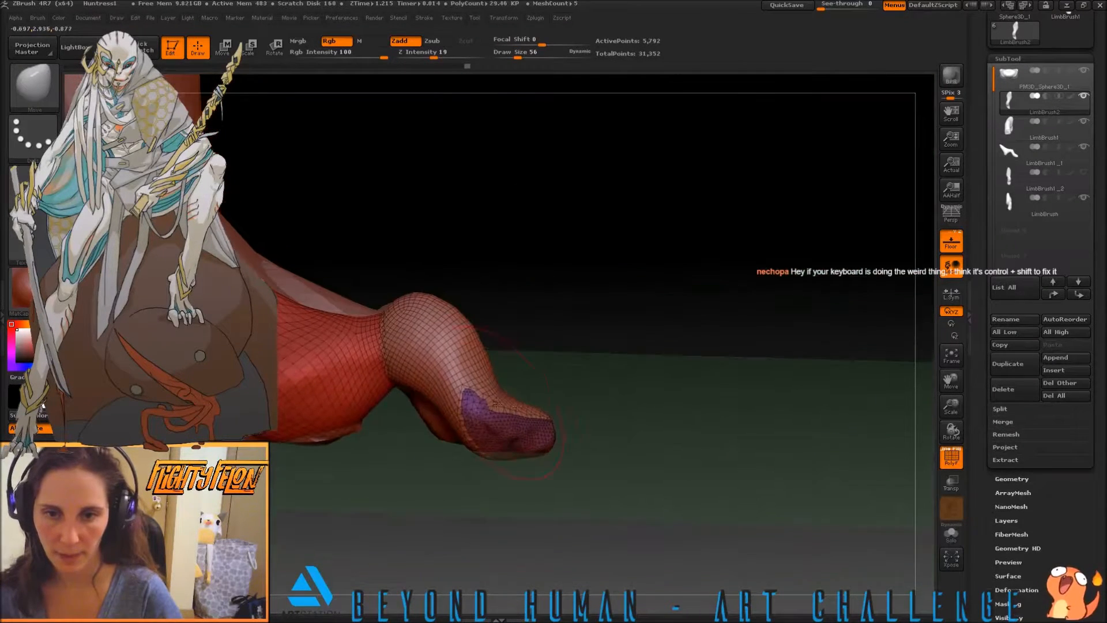
pyautogui.moveTo(471, 412); pyautogui.dragTo(449, 416)
pyautogui.moveTo(375, 451); pyautogui.dragTo(363, 454)
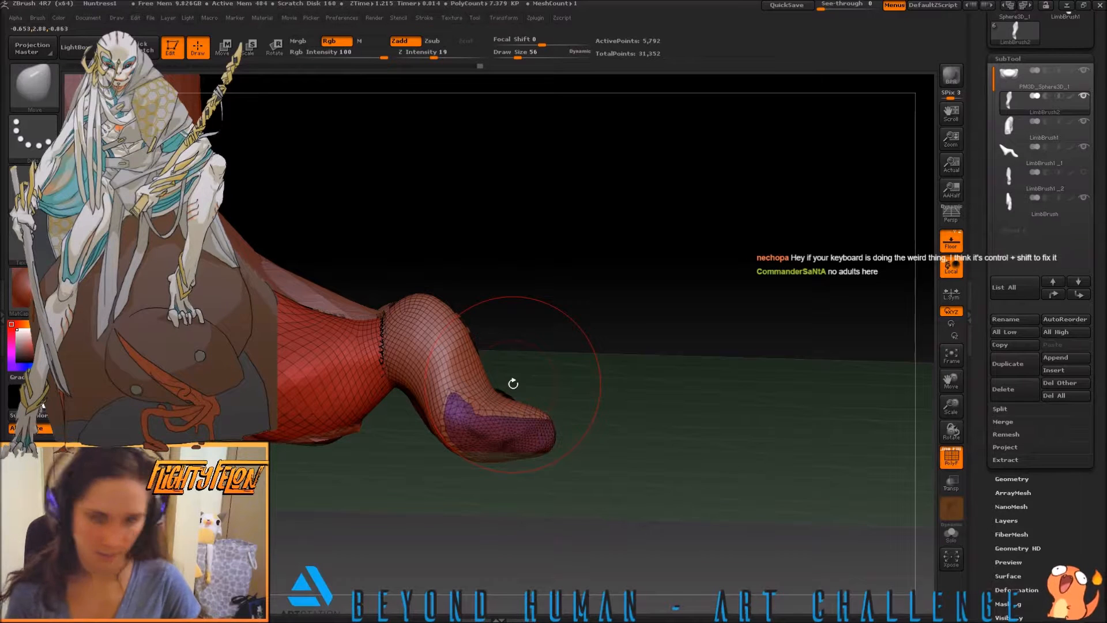
pyautogui.moveTo(427, 335); pyautogui.dragTo(503, 328)
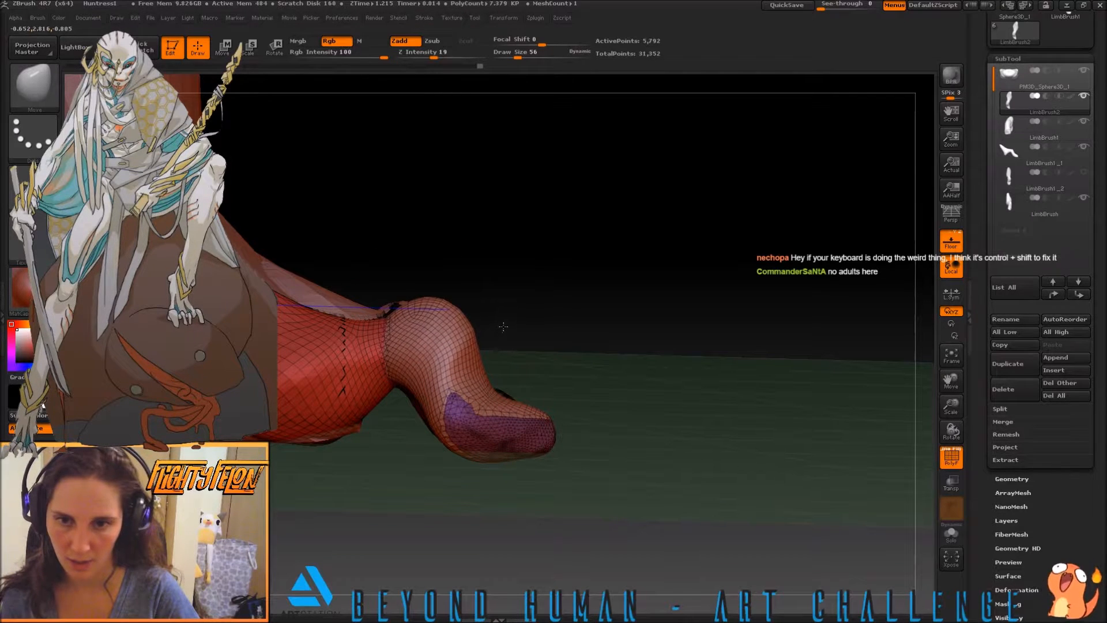
pyautogui.moveTo(412, 312)
pyautogui.mouseDown()
pyautogui.moveTo(408, 286)
pyautogui.moveTo(548, 375)
pyautogui.mouseUp()
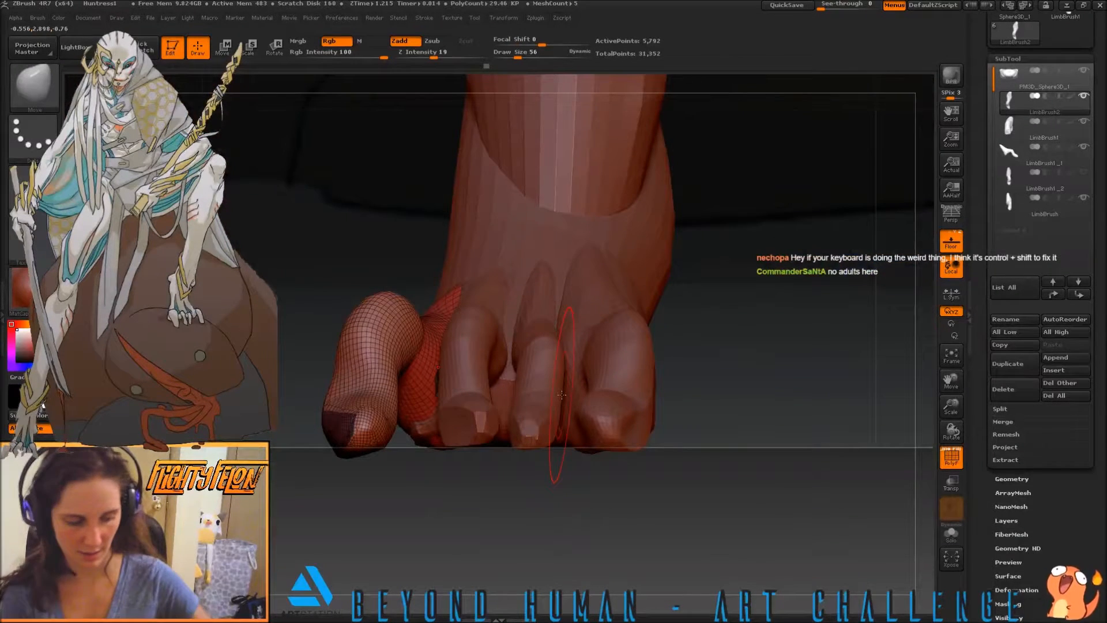
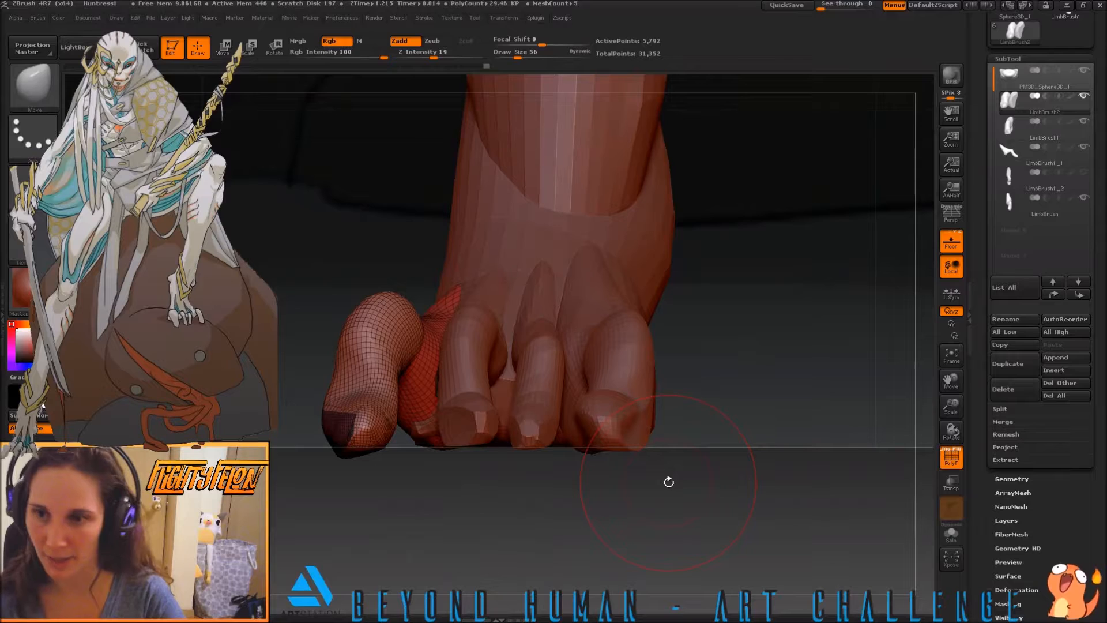
# Trim the underside of the LimbBrush2 toe's tip flat along the floor line with the TrimCurve brush
pyautogui.hotkey('ctrl', 'shift')
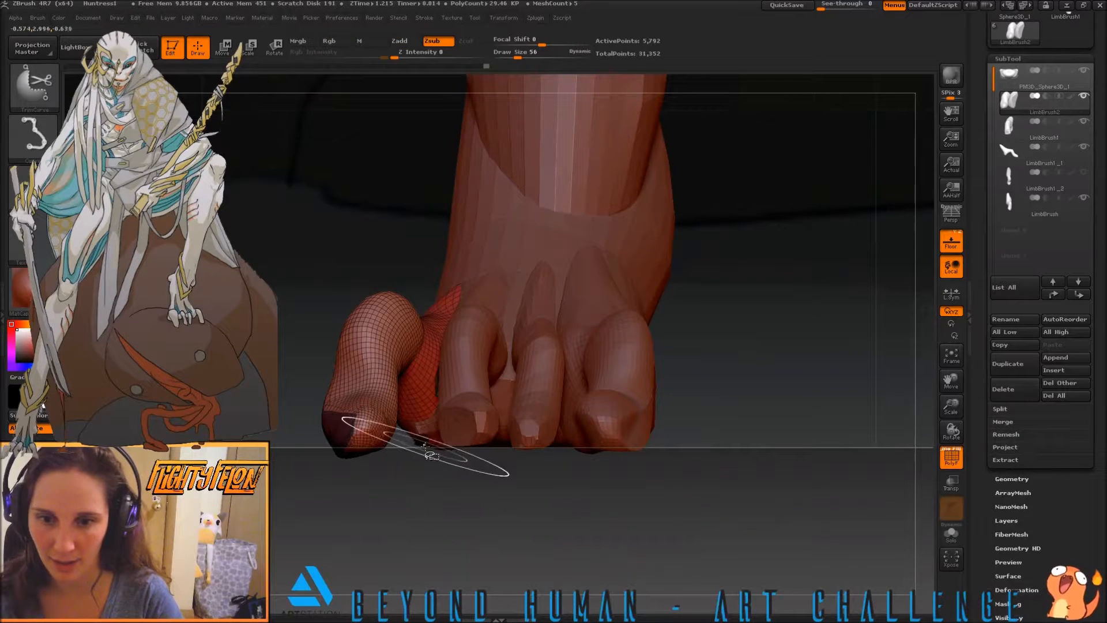
pyautogui.keyDown('ctrl'); pyautogui.keyDown('shift'); pyautogui.moveTo(465, 450); pyautogui.dragTo(271, 450); pyautogui.keyUp('shift'); pyautogui.keyUp('ctrl')
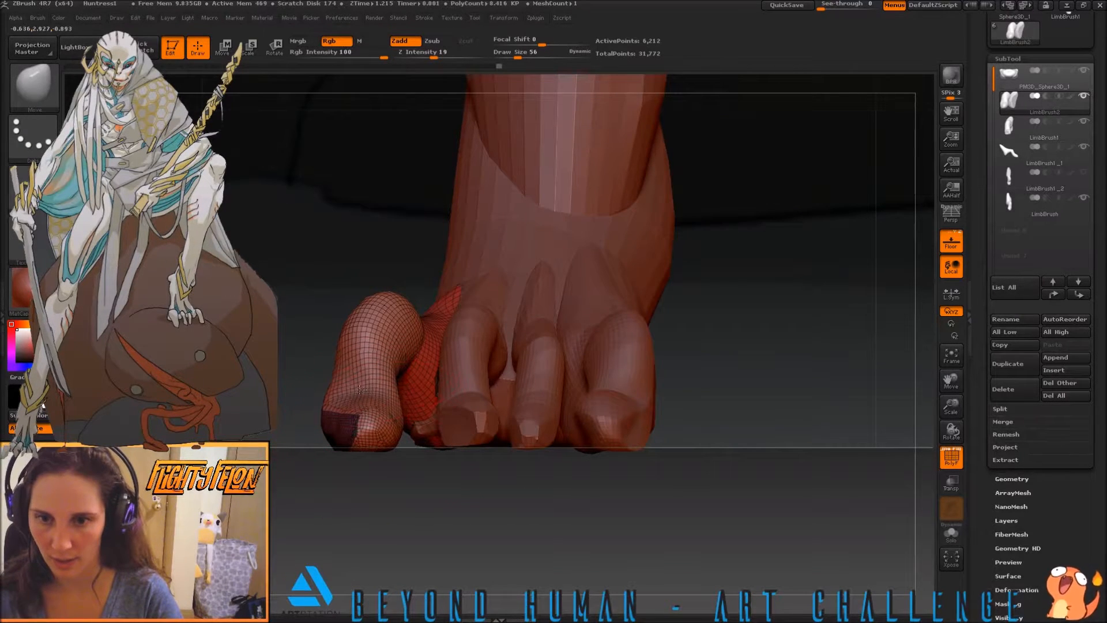
pyautogui.moveTo(305, 327); pyautogui.dragTo(395, 378)
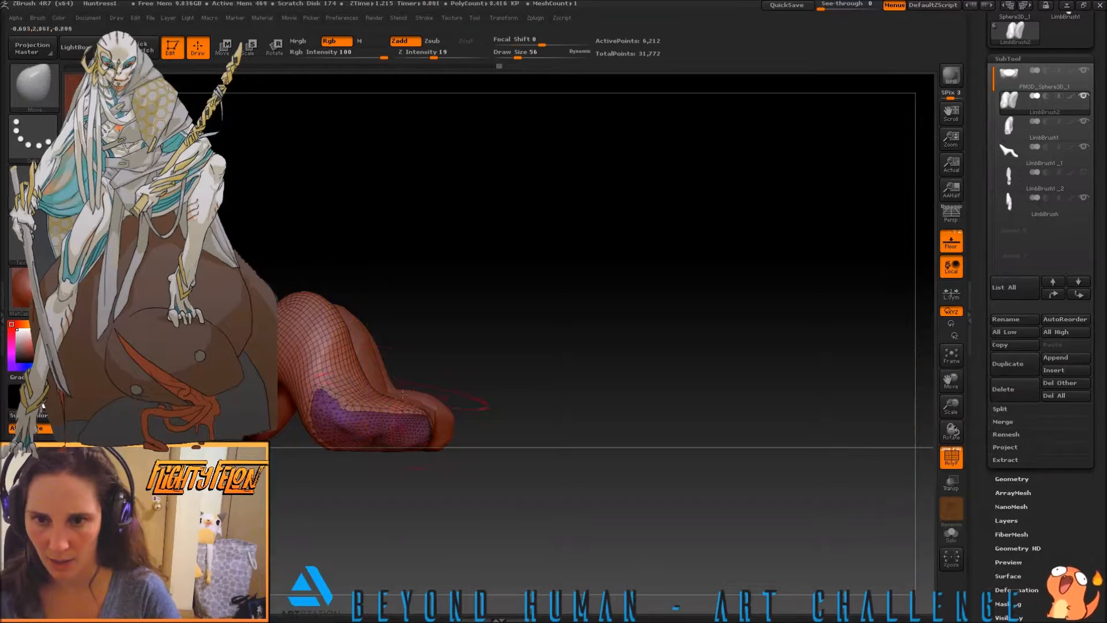
pyautogui.moveTo(327, 410); pyautogui.dragTo(323, 408)
pyautogui.moveTo(329, 465); pyautogui.dragTo(336, 494)
pyautogui.moveTo(395, 531)
pyautogui.mouseDown()
pyautogui.moveTo(464, 470)
pyautogui.moveTo(462, 496)
pyautogui.moveTo(440, 494)
pyautogui.mouseUp()
# Swell the tip of the LimbBrush2 toe with the Inflat brush at draw size 22
pyautogui.press('b')
pyautogui.press('i')
pyautogui.press('n')
pyautogui.press('s')
pyautogui.moveTo(303, 460); pyautogui.dragTo(290, 463)
pyautogui.moveTo(403, 457); pyautogui.dragTo(399, 434)
pyautogui.moveTo(377, 388); pyautogui.dragTo(333, 416)
pyautogui.moveTo(404, 408)
pyautogui.mouseDown()
pyautogui.moveTo(348, 409)
pyautogui.moveTo(384, 480)
pyautogui.mouseUp()
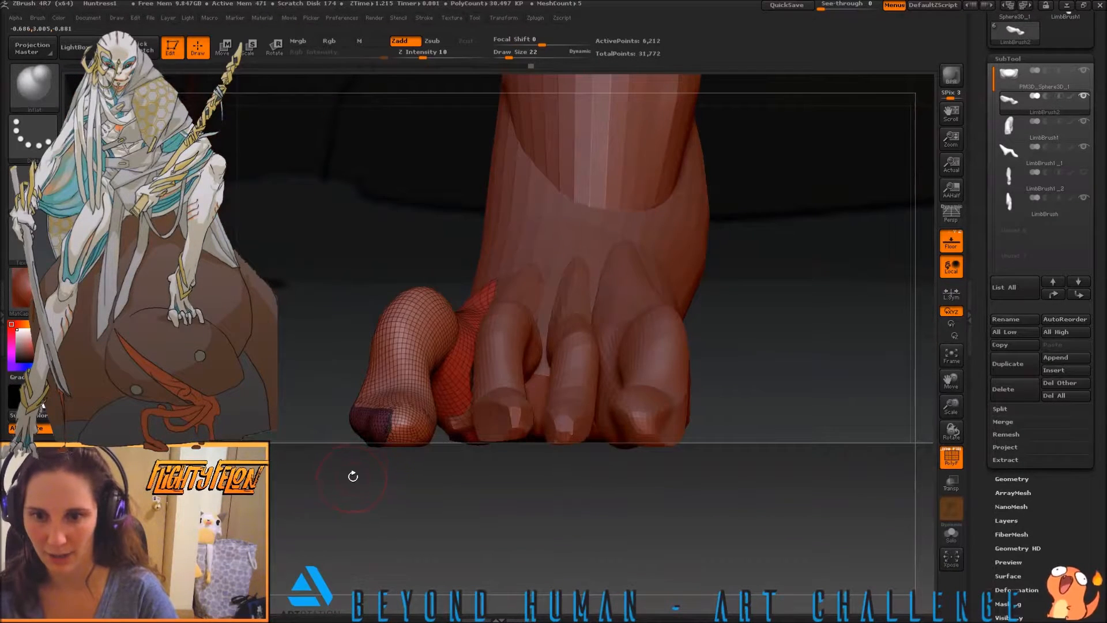
# Widen the LimbBrush2 toe's tip with the Move brush at draw size 37, and trim its underside level with the floor again
pyautogui.press('b')
pyautogui.press('m')
pyautogui.press('v')
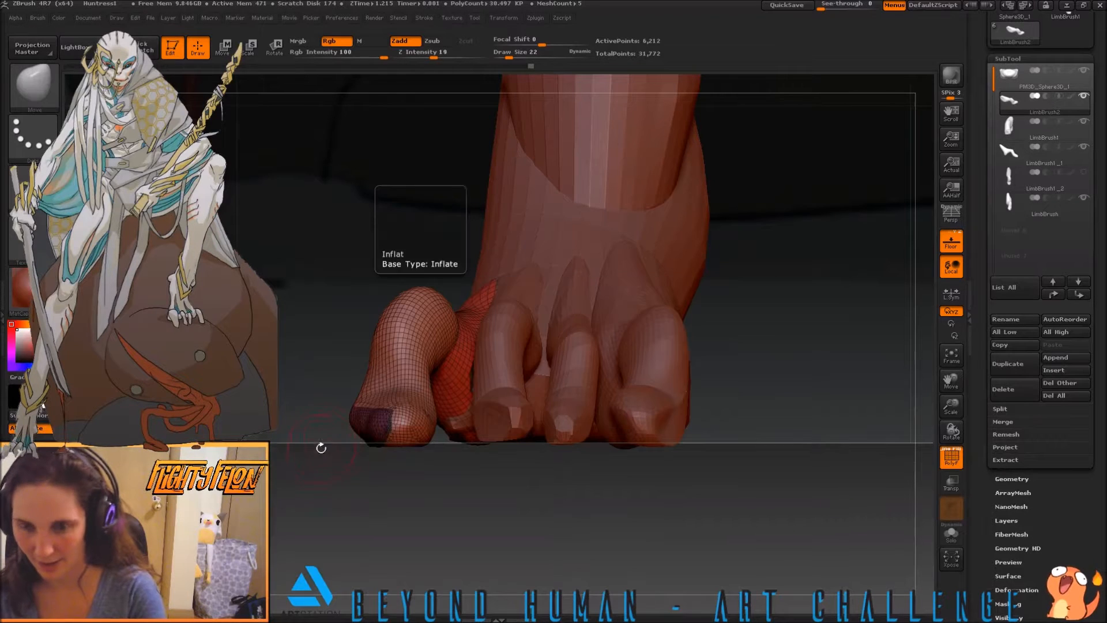
pyautogui.press('s')
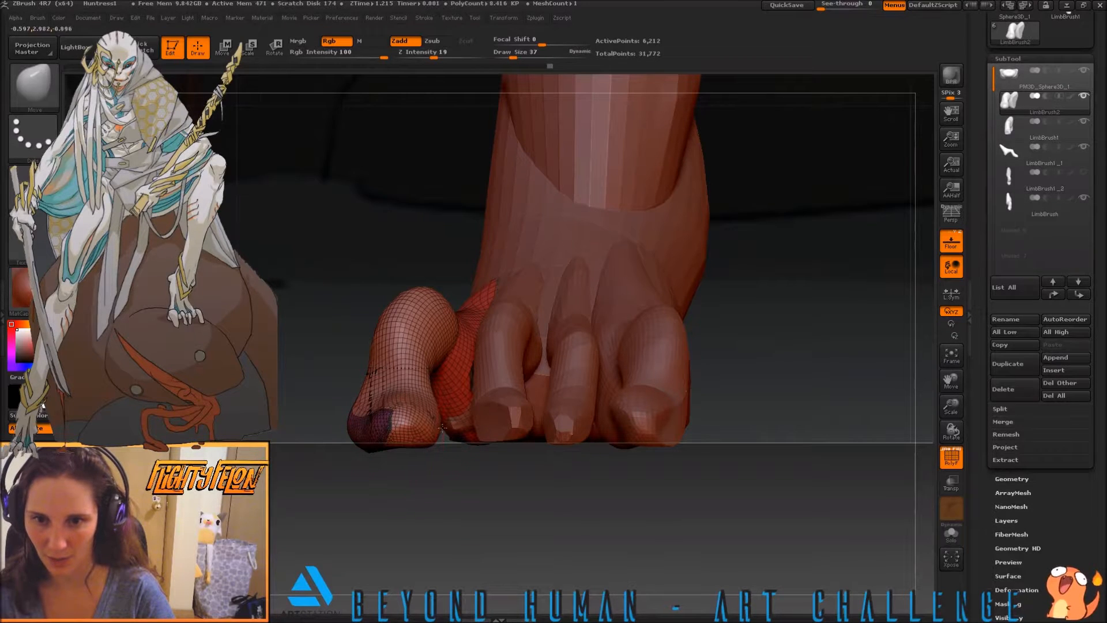
pyautogui.moveTo(381, 457); pyautogui.dragTo(406, 491)
pyautogui.hotkey('ctrl', 'shift')
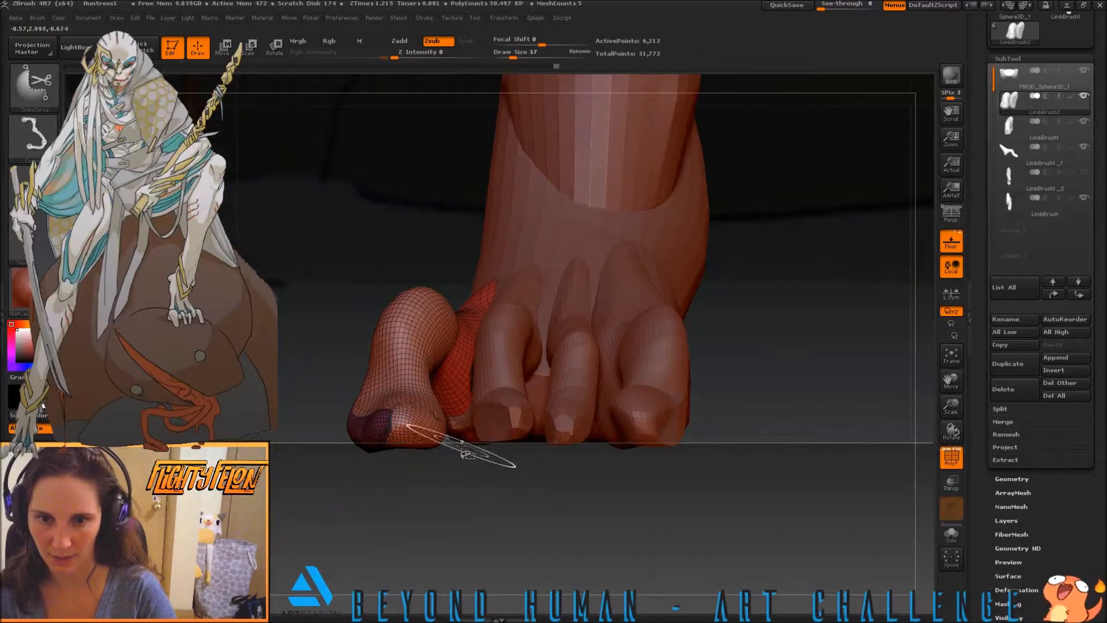
pyautogui.keyDown('ctrl'); pyautogui.keyDown('shift'); pyautogui.moveTo(419, 445); pyautogui.dragTo(275, 443); pyautogui.keyUp('shift'); pyautogui.keyUp('ctrl')
# Add volume to the LimbBrush2 toe with the Inflat brush at draw size 37, working from above and the outer side
pyautogui.moveTo(420, 486); pyautogui.dragTo(419, 511)
pyautogui.press('b')
pyautogui.press('i')
pyautogui.press('n')
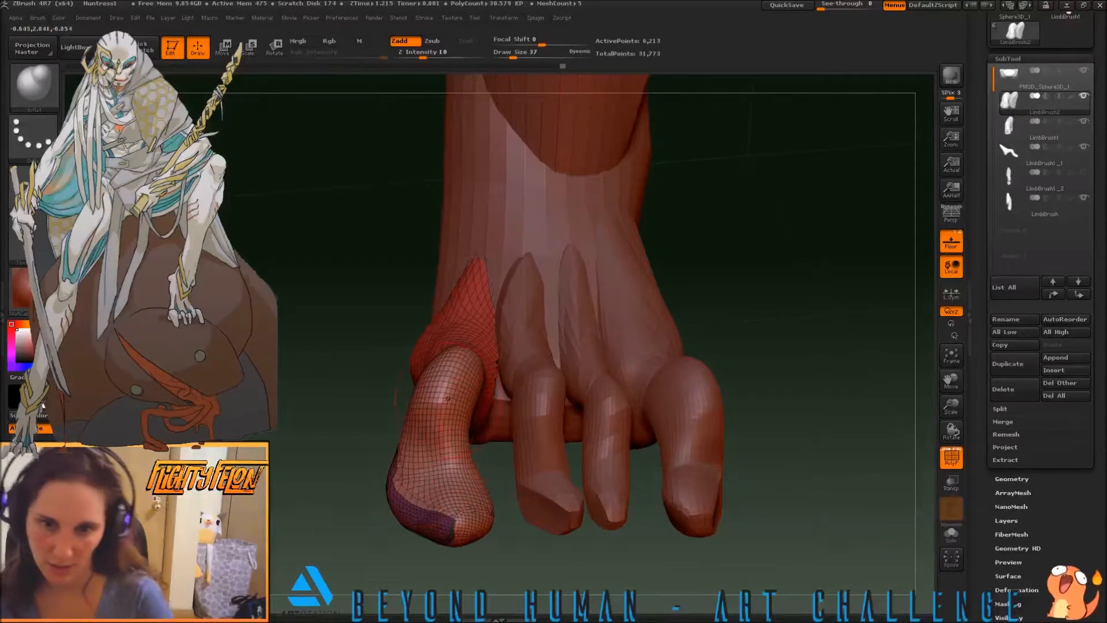
pyautogui.moveTo(351, 434); pyautogui.dragTo(513, 423)
pyautogui.moveTo(393, 383); pyautogui.dragTo(394, 391)
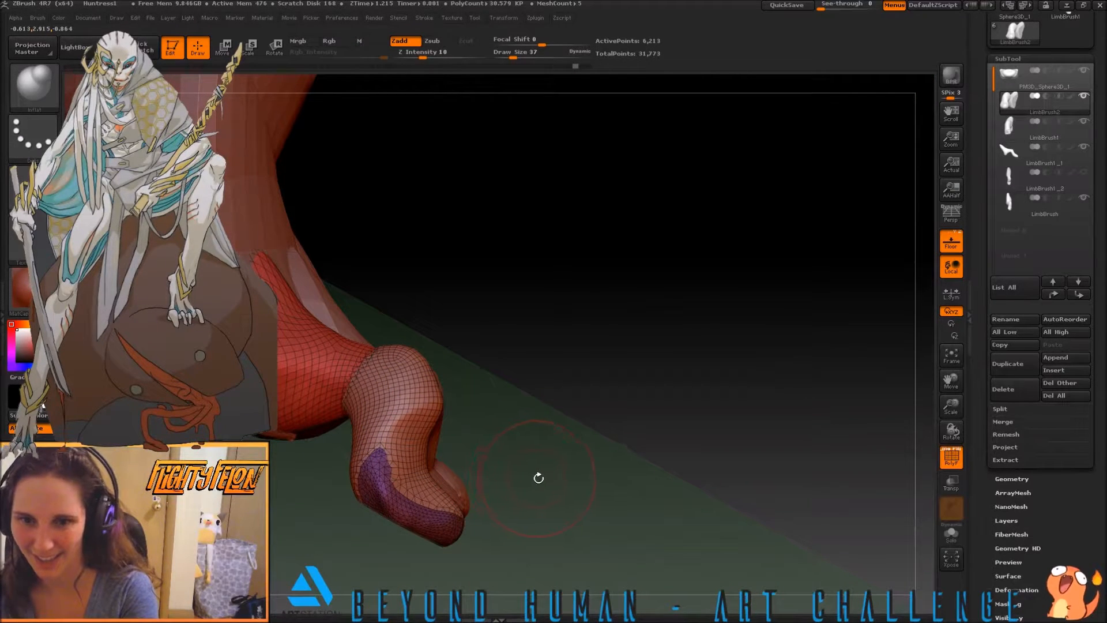
pyautogui.moveTo(530, 485); pyautogui.dragTo(546, 493)
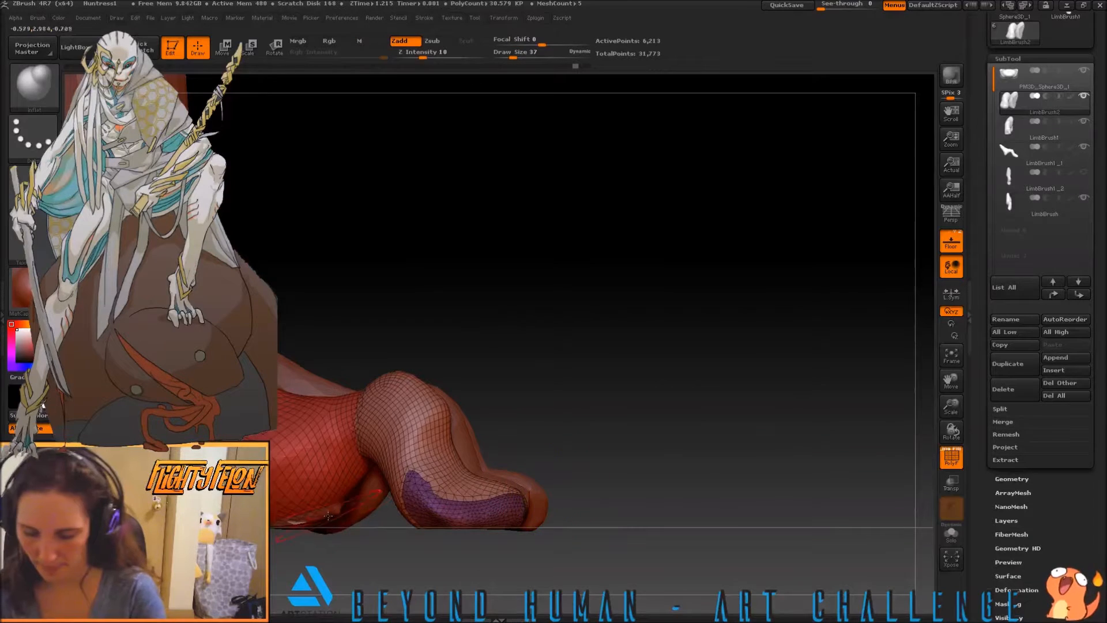
# Reshape the base of the LimbBrush2 toe from the side with the Move brush where it joins the foot
pyautogui.press('b')
pyautogui.press('m')
pyautogui.press('v')
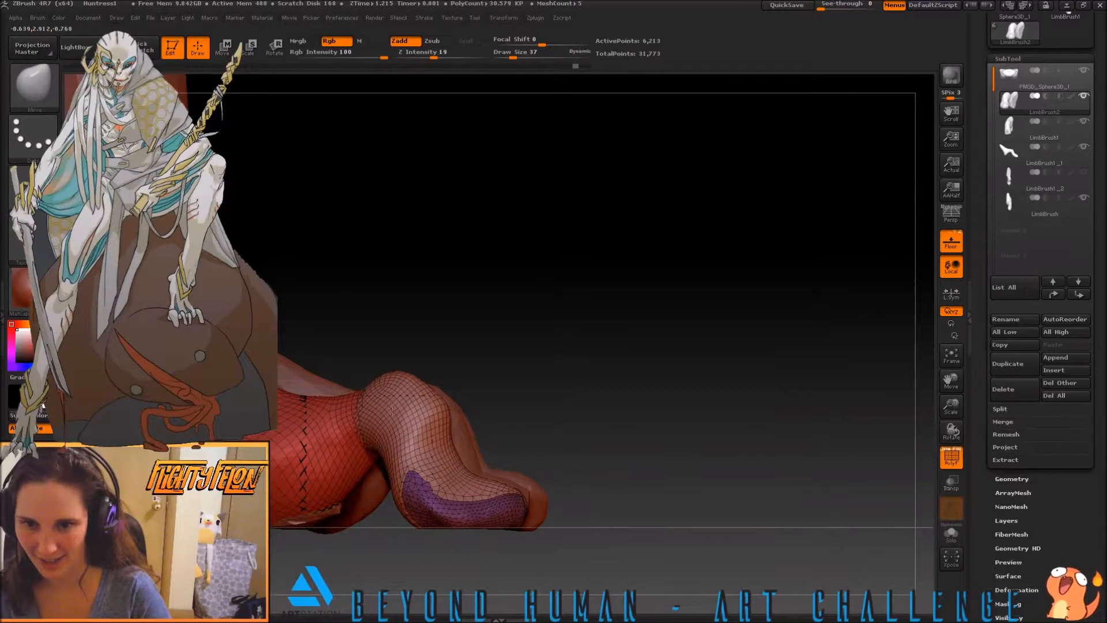
pyautogui.moveTo(386, 463); pyautogui.dragTo(405, 463)
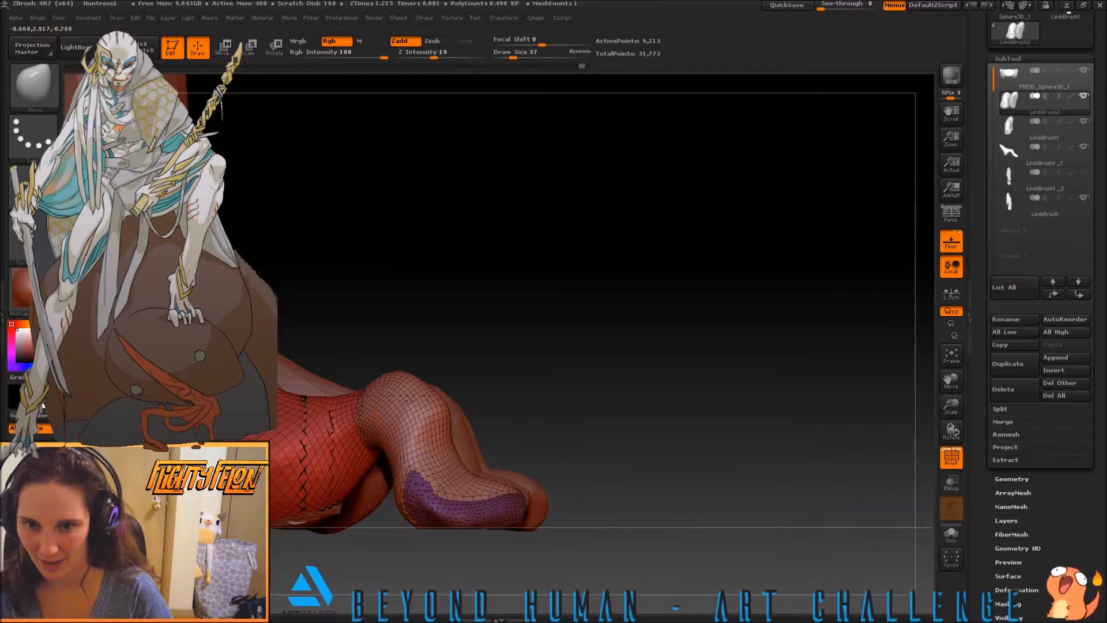
pyautogui.moveTo(859, 429); pyautogui.dragTo(448, 459)
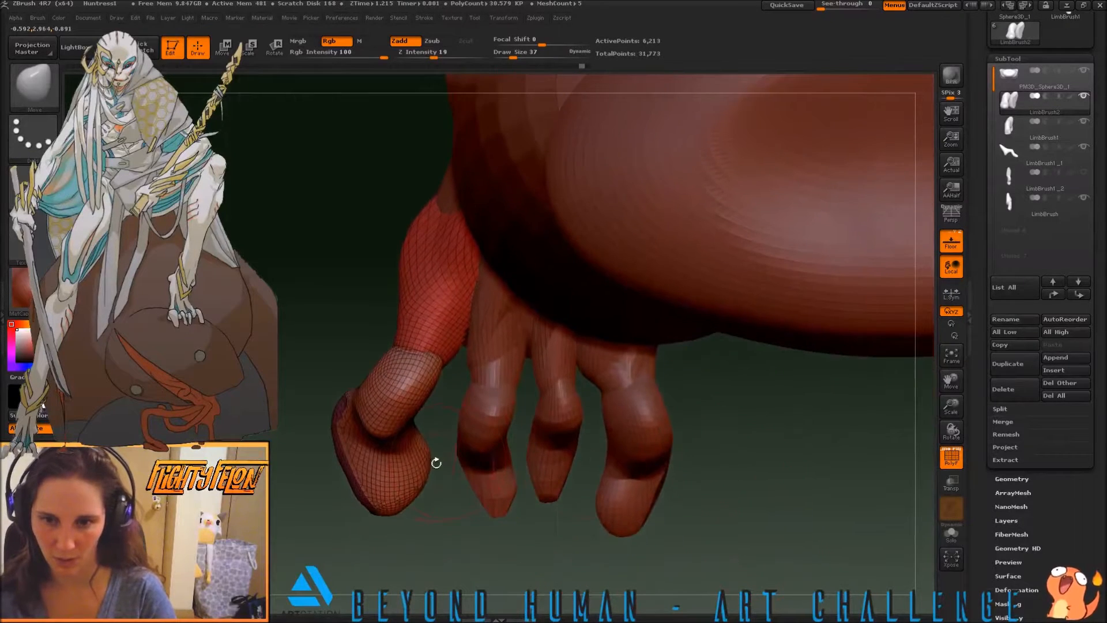
# Turn on perspective and examine the toe arrangement and both feet from above and from the front
pyautogui.press('p')
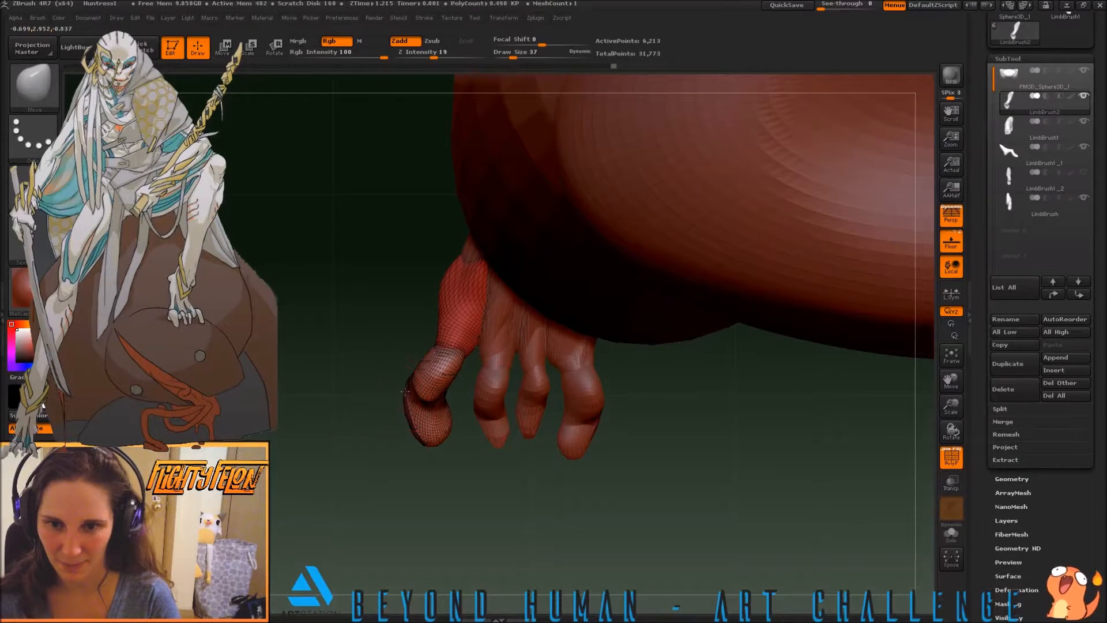
pyautogui.moveTo(406, 443)
pyautogui.mouseDown()
pyautogui.moveTo(385, 407)
pyautogui.moveTo(388, 428)
pyautogui.moveTo(423, 431)
pyautogui.moveTo(427, 416)
pyautogui.moveTo(403, 433)
pyautogui.moveTo(458, 445)
pyautogui.moveTo(468, 503)
pyautogui.moveTo(487, 513)
pyautogui.mouseUp()
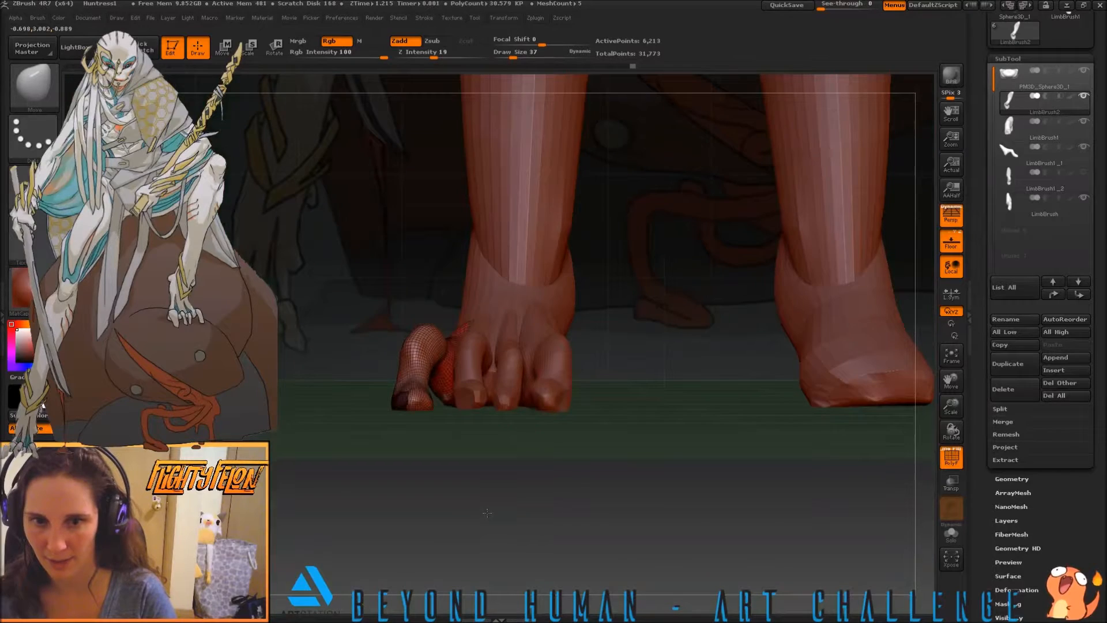
pyautogui.moveTo(501, 465); pyautogui.dragTo(450, 461)
pyautogui.keyDown('alt'); pyautogui.moveTo(572, 418); pyautogui.dragTo(462, 397); pyautogui.keyUp('alt')
pyautogui.keyDown('alt'); pyautogui.moveTo(585, 318); pyautogui.dragTo(645, 373); pyautogui.keyUp('alt')
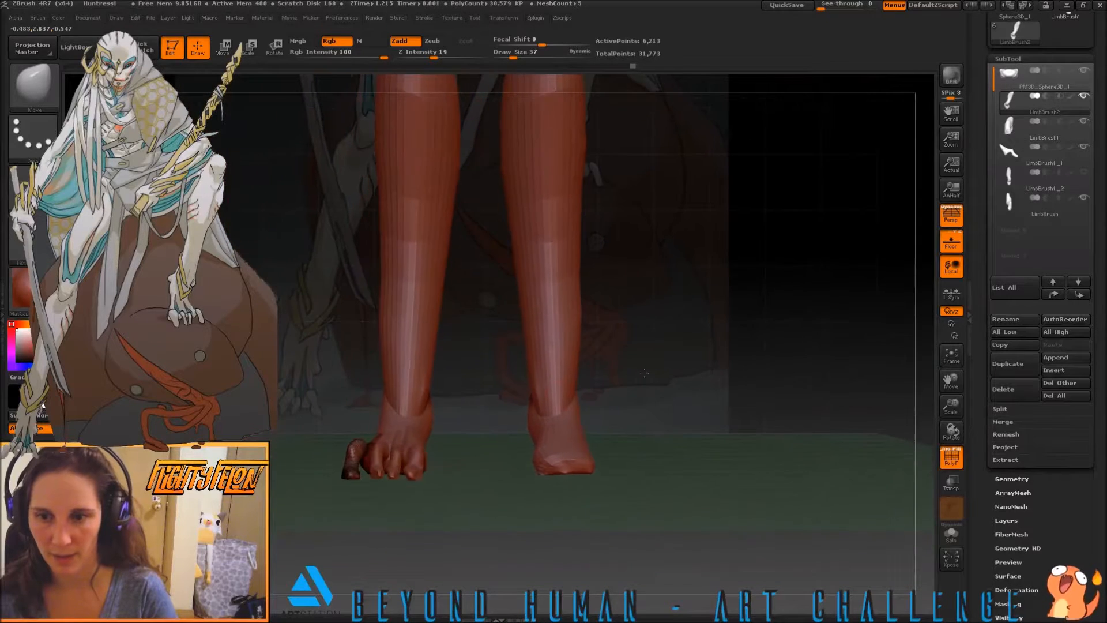
pyautogui.keyDown('alt'); pyautogui.moveTo(478, 432); pyautogui.dragTo(571, 474); pyautogui.keyUp('alt')
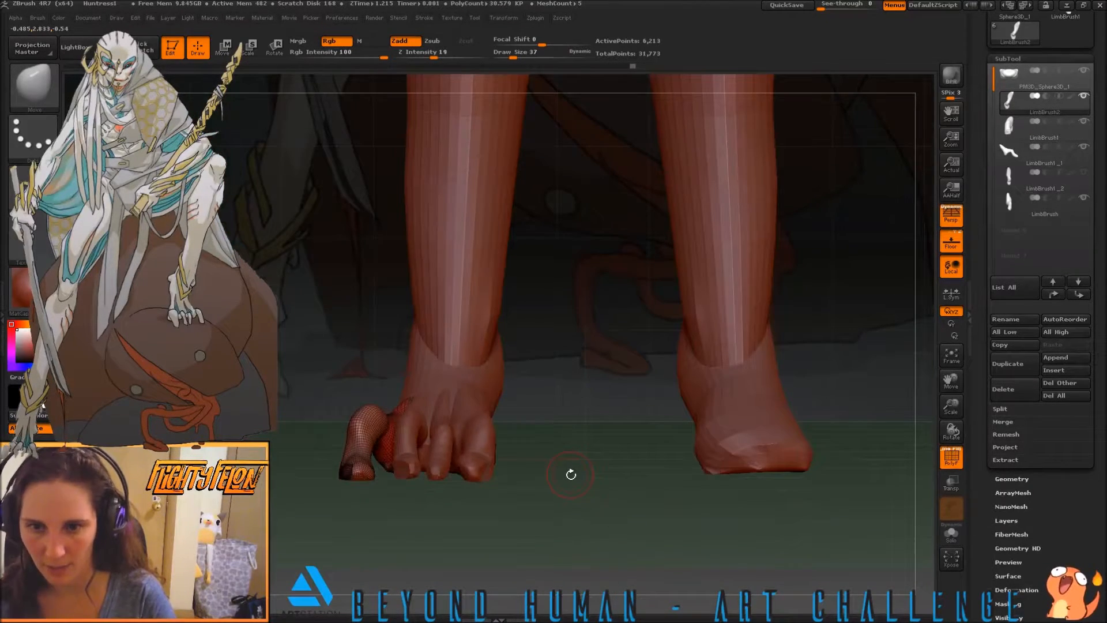
# Duplicate the LimbBrush2 toe and move the copy across to the inner side of the other foot
pyautogui.click(1010, 371)
pyautogui.press('w')
pyautogui.moveTo(354, 473); pyautogui.dragTo(354, 309)
pyautogui.moveTo(353, 390); pyautogui.dragTo(686, 397)
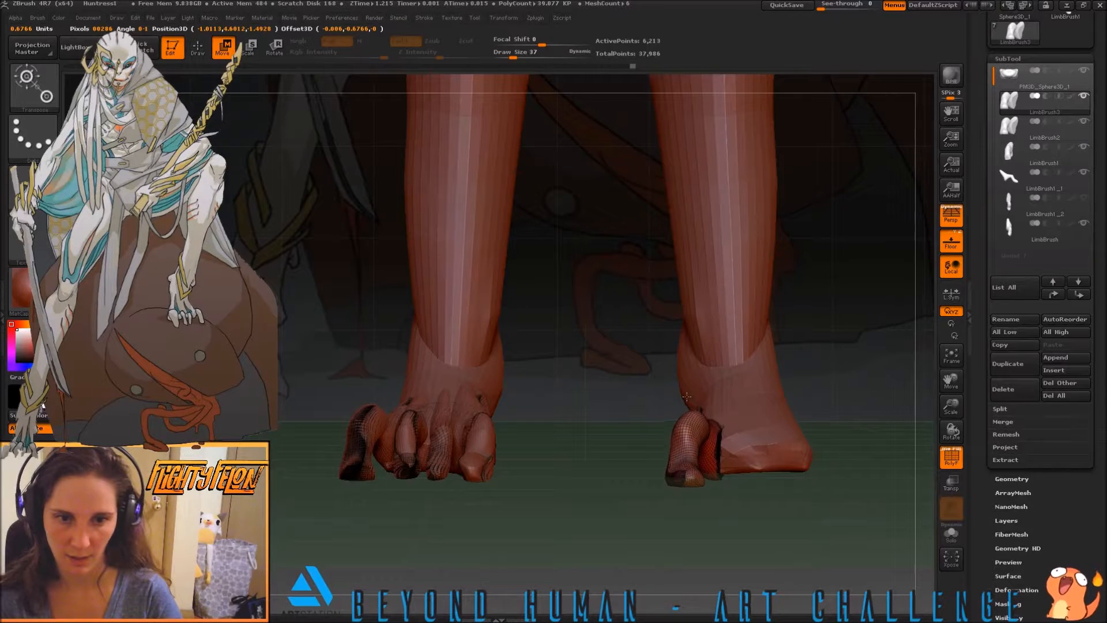
pyautogui.hotkey('ctrl', 'z')
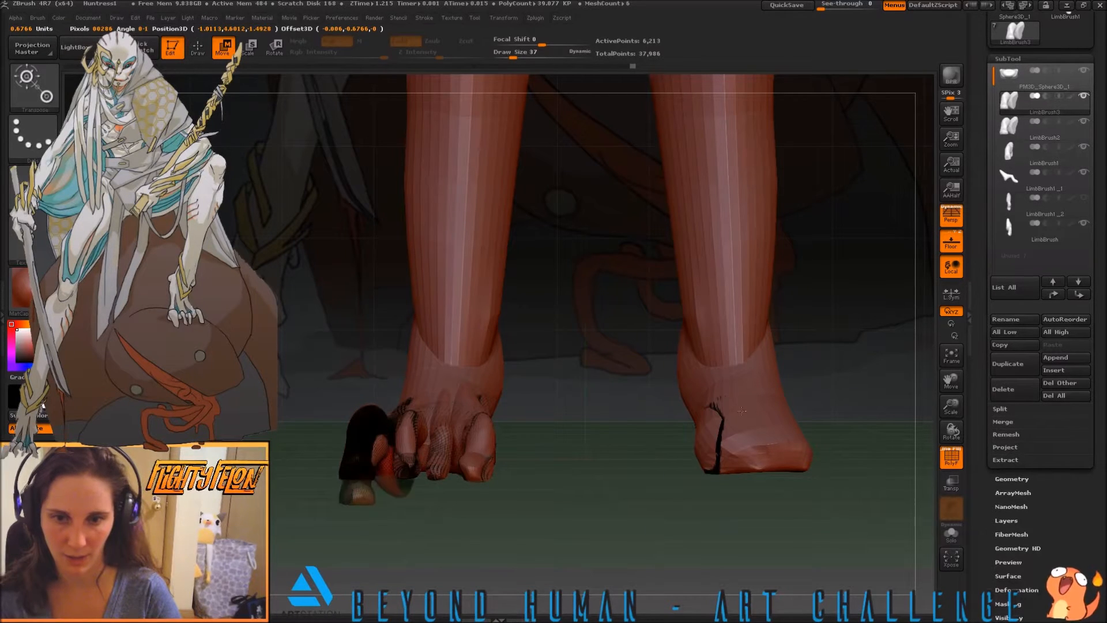
pyautogui.moveTo(686, 397)
pyautogui.mouseDown()
pyautogui.moveTo(721, 407)
pyautogui.moveTo(689, 398)
pyautogui.mouseUp()
# Turn off perspective and adjust the copied toe's position on the inner side of the bare foot with a Transpose line
pyautogui.moveTo(607, 456); pyautogui.dragTo(677, 315)
pyautogui.click(951, 216)
pyautogui.moveTo(596, 364); pyautogui.dragTo(596, 256)
pyautogui.moveTo(595, 310); pyautogui.dragTo(610, 306)
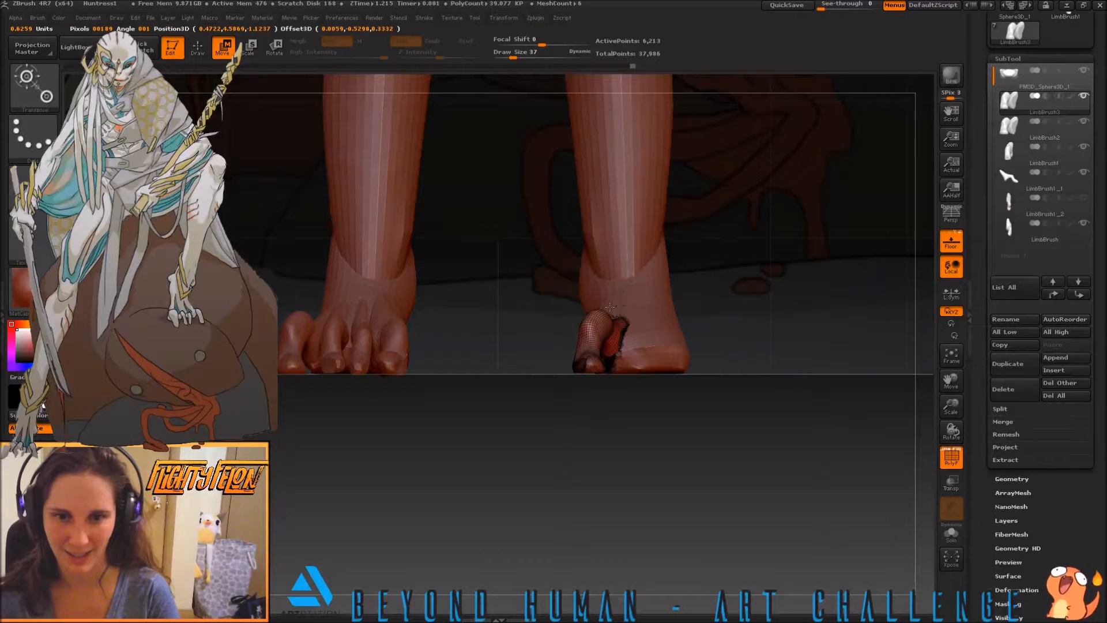
pyautogui.moveTo(505, 334)
pyautogui.keyDown('shift'); pyautogui.mouseDown()
pyautogui.moveTo(503, 416)
pyautogui.moveTo(512, 363)
pyautogui.moveTo(513, 404)
pyautogui.moveTo(509, 326)
pyautogui.mouseUp(); pyautogui.keyUp('shift')
pyautogui.moveTo(593, 191); pyautogui.dragTo(610, 267)
# Place a rotation Transpose line at the copied toe's tip and show the LimbBrush1_2 toe on the same foot
pyautogui.moveTo(586, 348)
pyautogui.mouseDown()
pyautogui.moveTo(596, 255)
pyautogui.moveTo(576, 256)
pyautogui.mouseUp()
pyautogui.press('r')
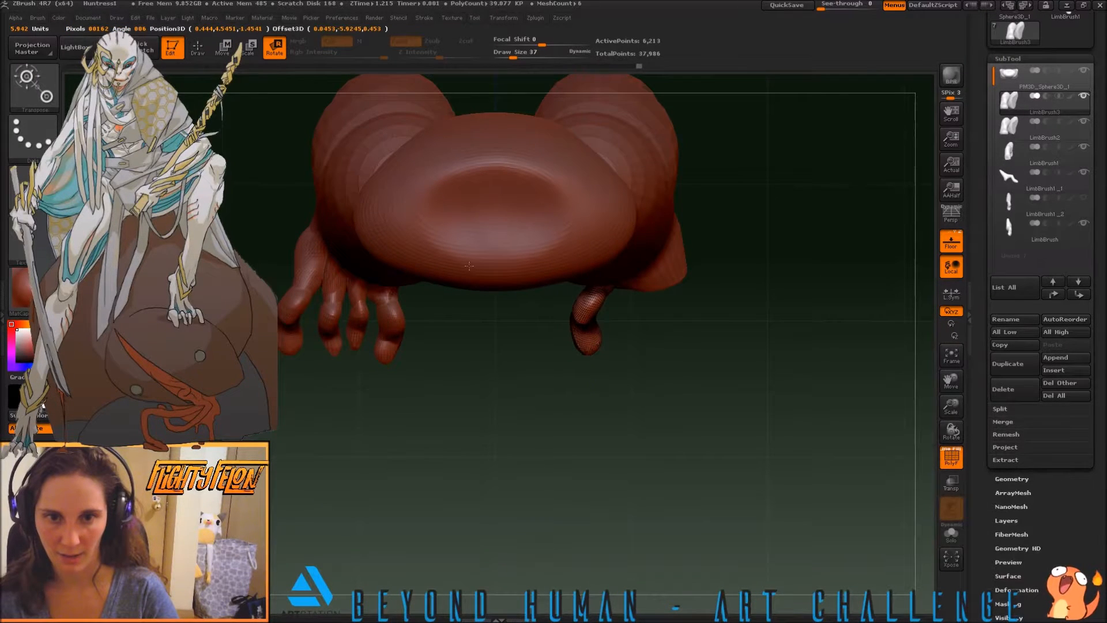
pyautogui.moveTo(435, 266); pyautogui.dragTo(472, 306)
pyautogui.keyDown('shift'); pyautogui.moveTo(535, 389); pyautogui.dragTo(532, 297); pyautogui.keyUp('shift')
pyautogui.moveTo(553, 421); pyautogui.dragTo(470, 478)
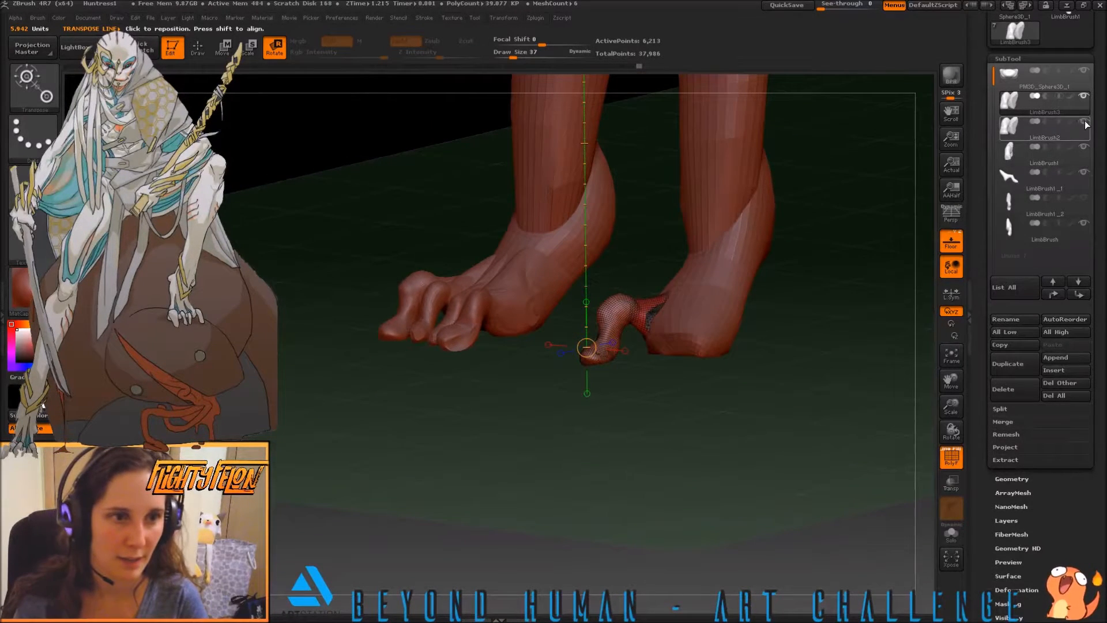
pyautogui.moveTo(1087, 202)
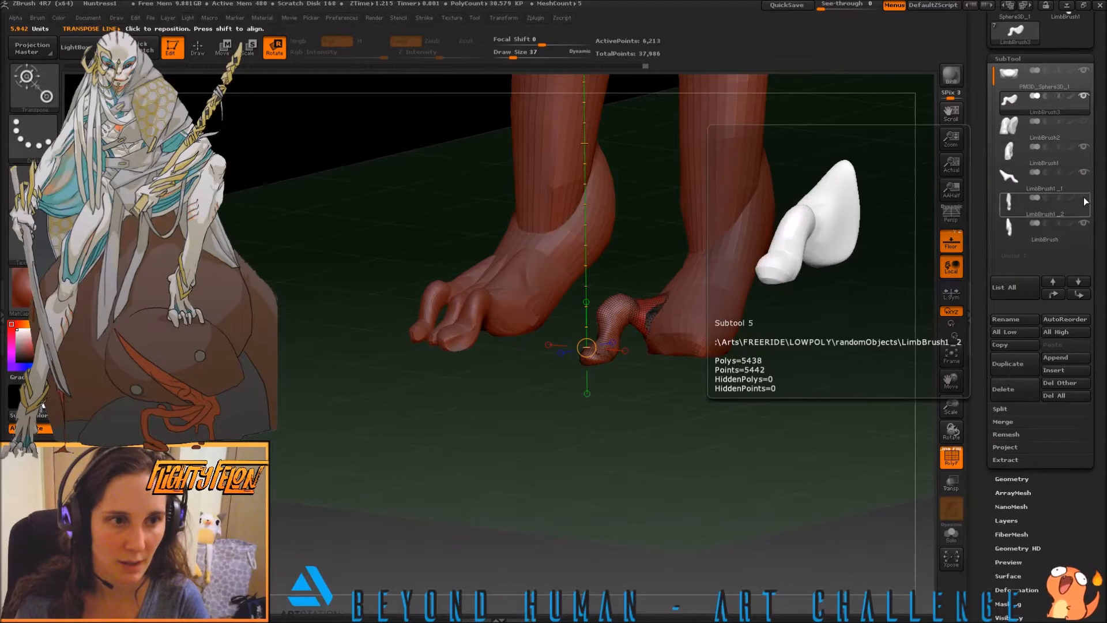
pyautogui.click(1072, 129)
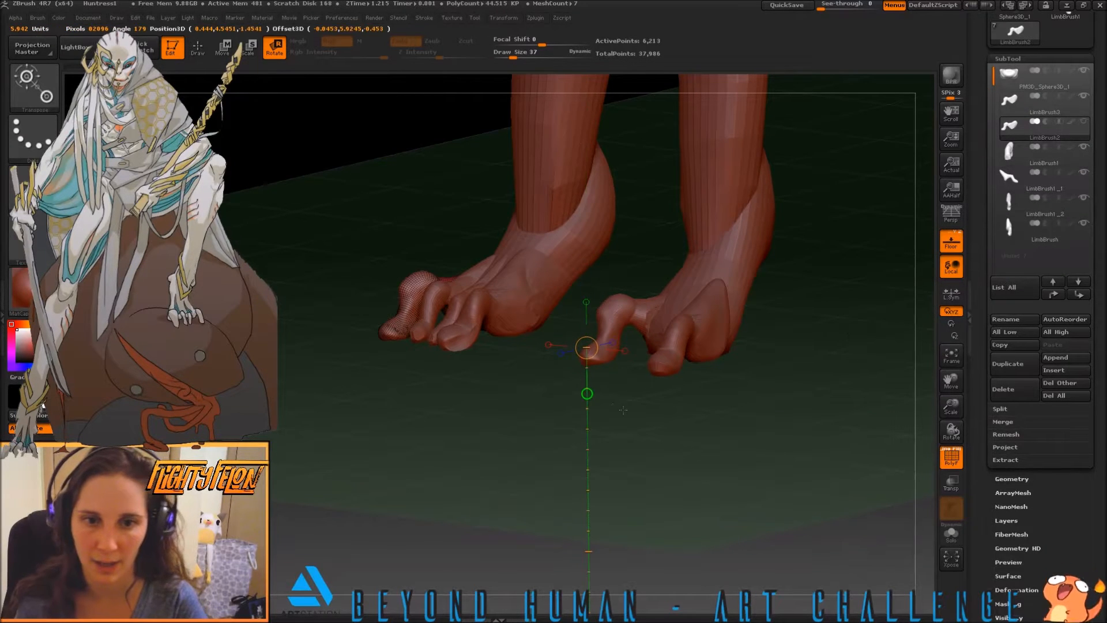
# Rotate the LimbBrush3 toe from above so its tip turns toward the foot's outer toe, keeping the LimbBrush2 toe displayed
pyautogui.moveTo(622, 409); pyautogui.dragTo(547, 432)
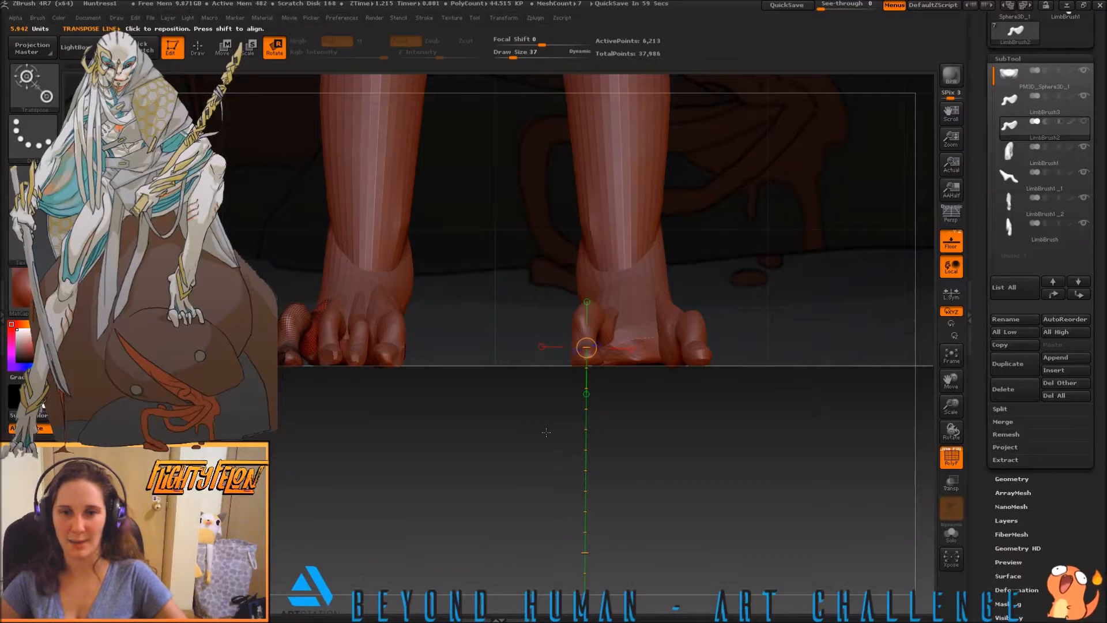
pyautogui.moveTo(494, 399); pyautogui.dragTo(505, 466)
pyautogui.moveTo(672, 427); pyautogui.dragTo(682, 462)
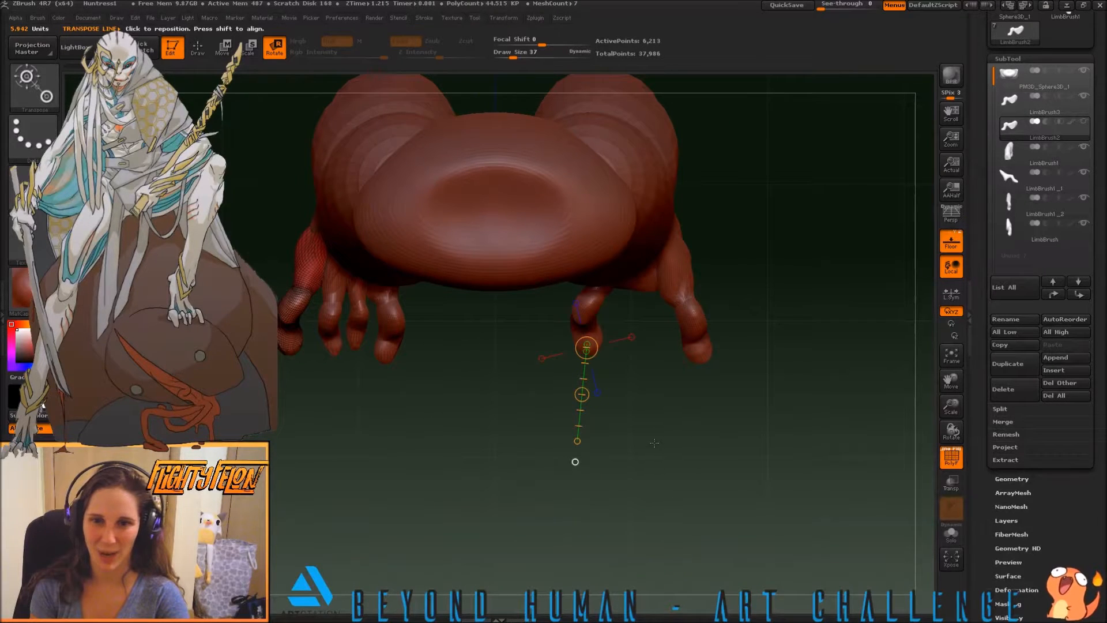
pyautogui.moveTo(593, 289); pyautogui.dragTo(583, 380)
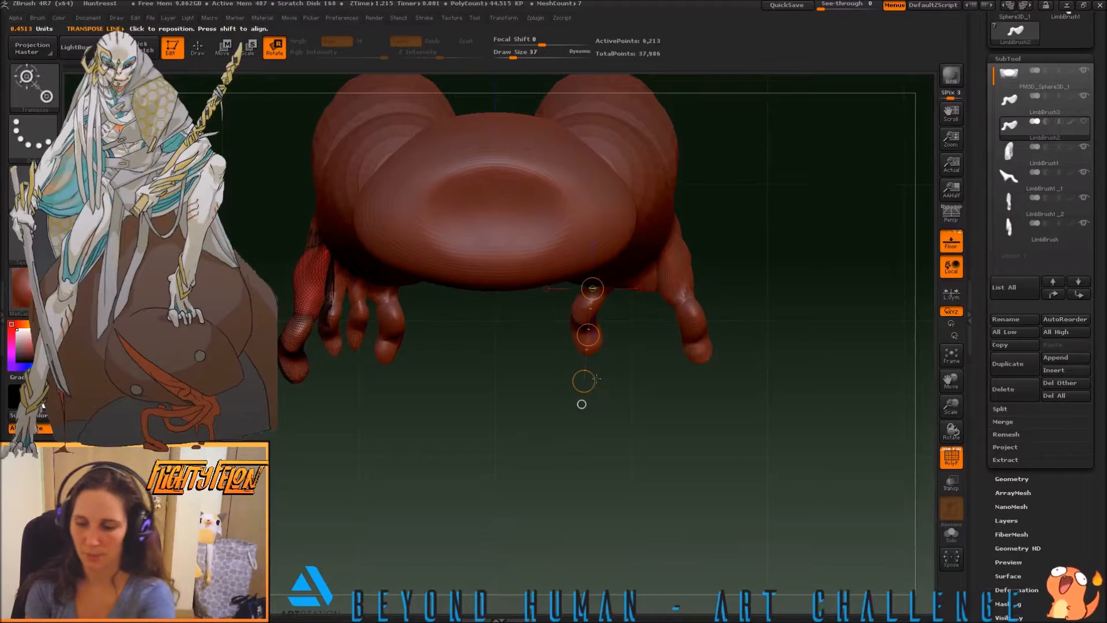
pyautogui.click(1019, 110)
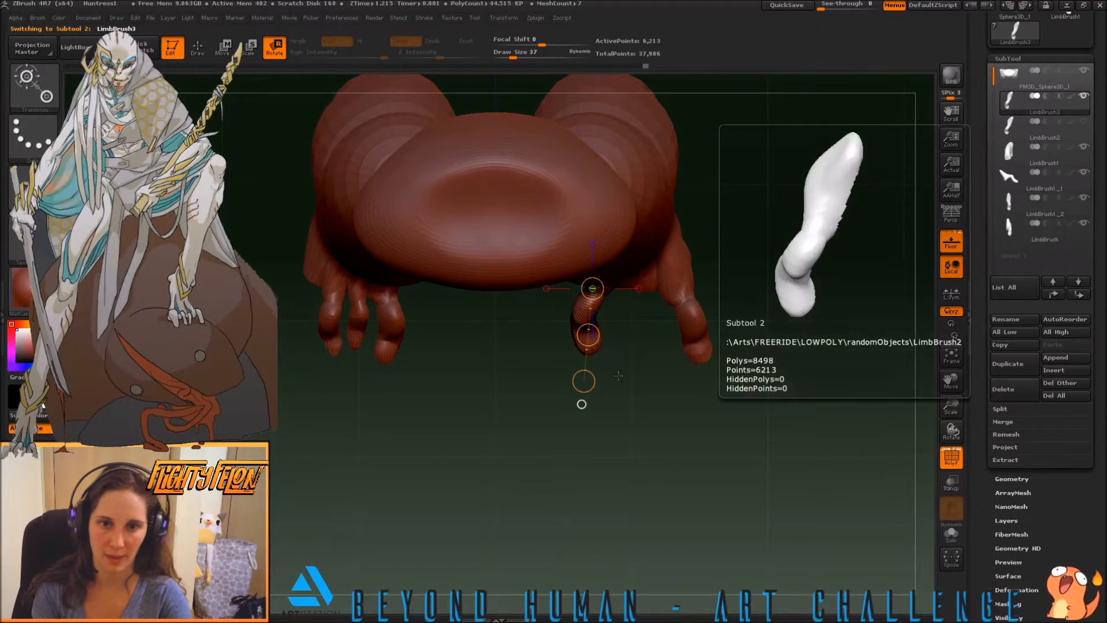
pyautogui.moveTo(583, 388); pyautogui.dragTo(615, 391)
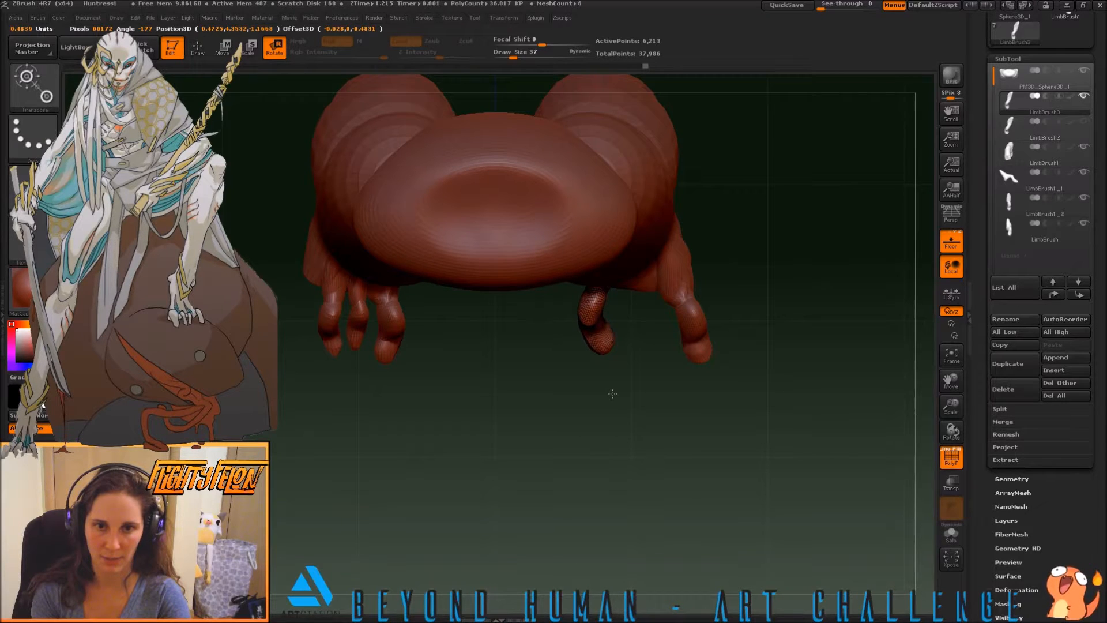
pyautogui.moveTo(612, 394); pyautogui.dragTo(612, 395)
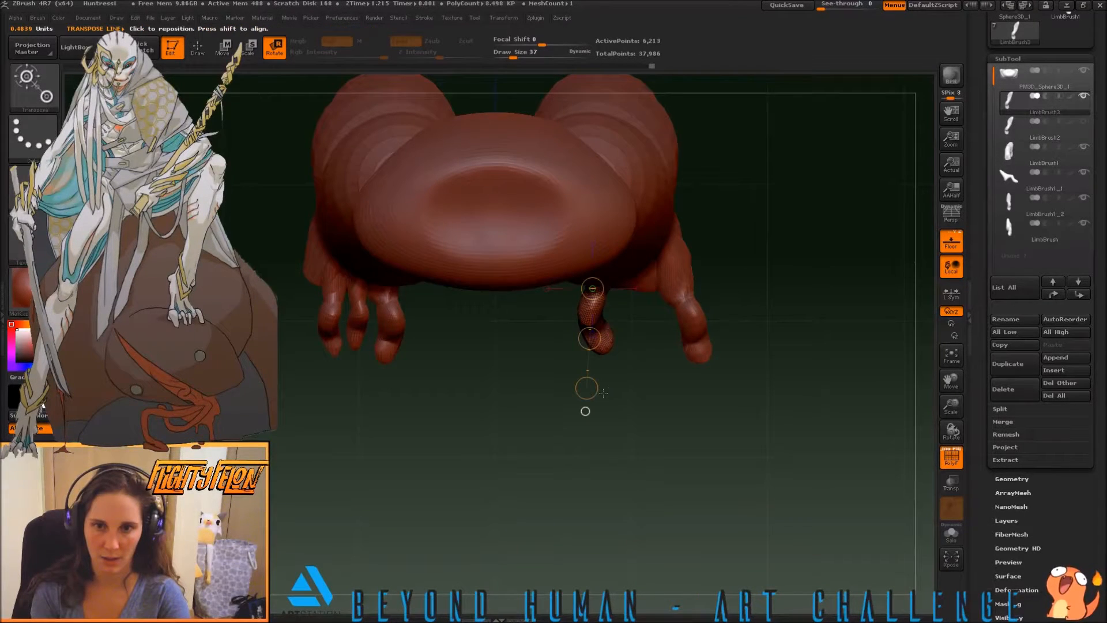
pyautogui.click(1083, 121)
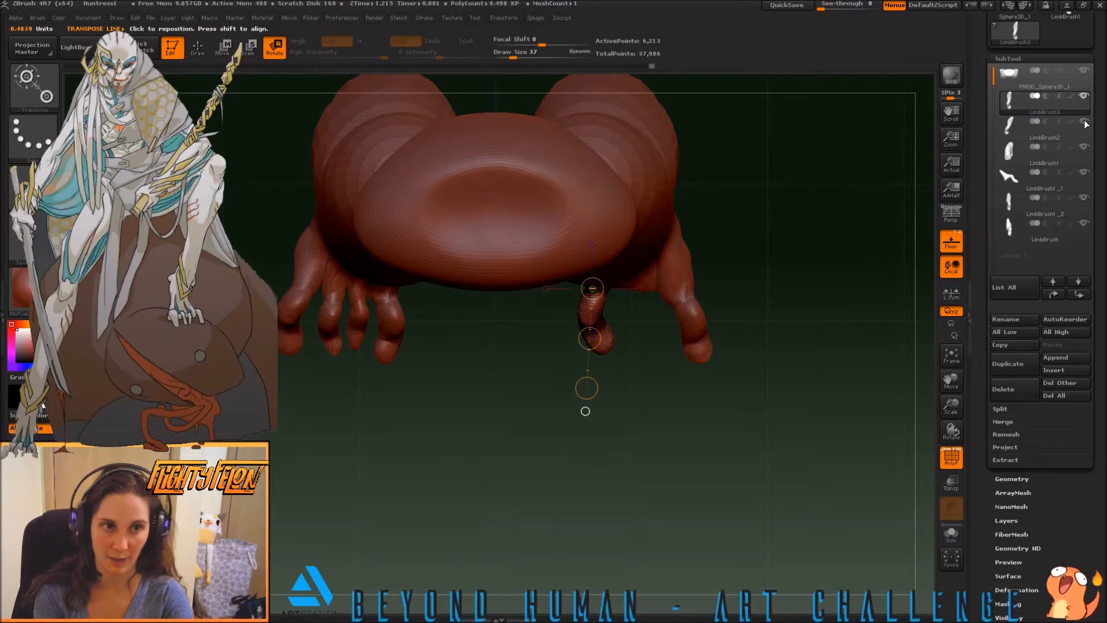
pyautogui.moveTo(1078, 158)
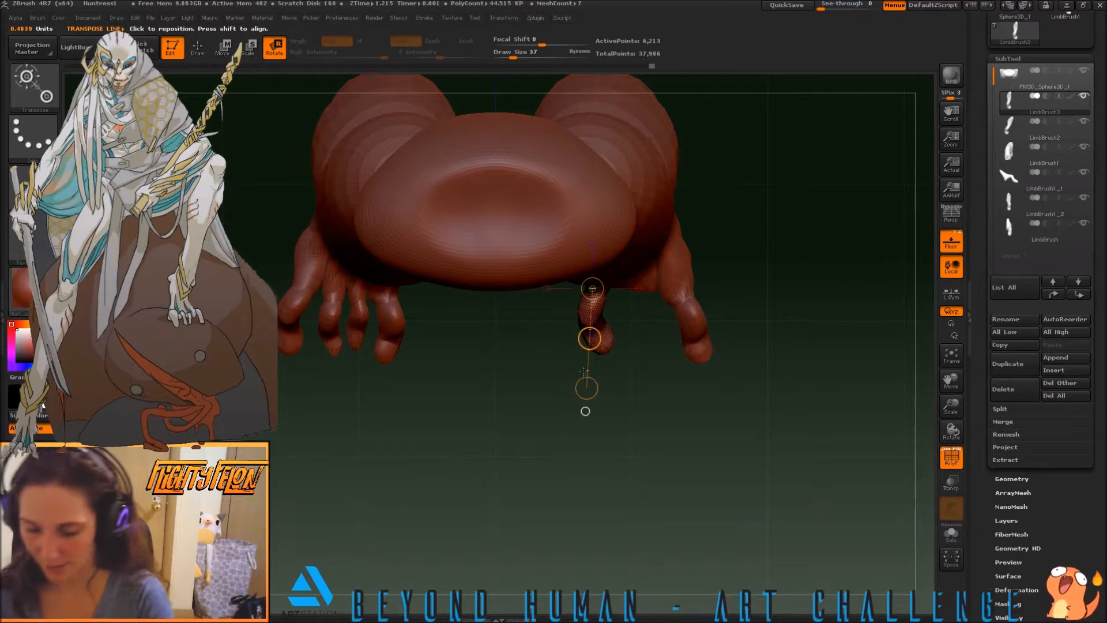
# Scale and reposition the LimbBrush3 toe at the inner side of the foot with Transpose lines
pyautogui.press('e')
pyautogui.moveTo(585, 411); pyautogui.dragTo(612, 380)
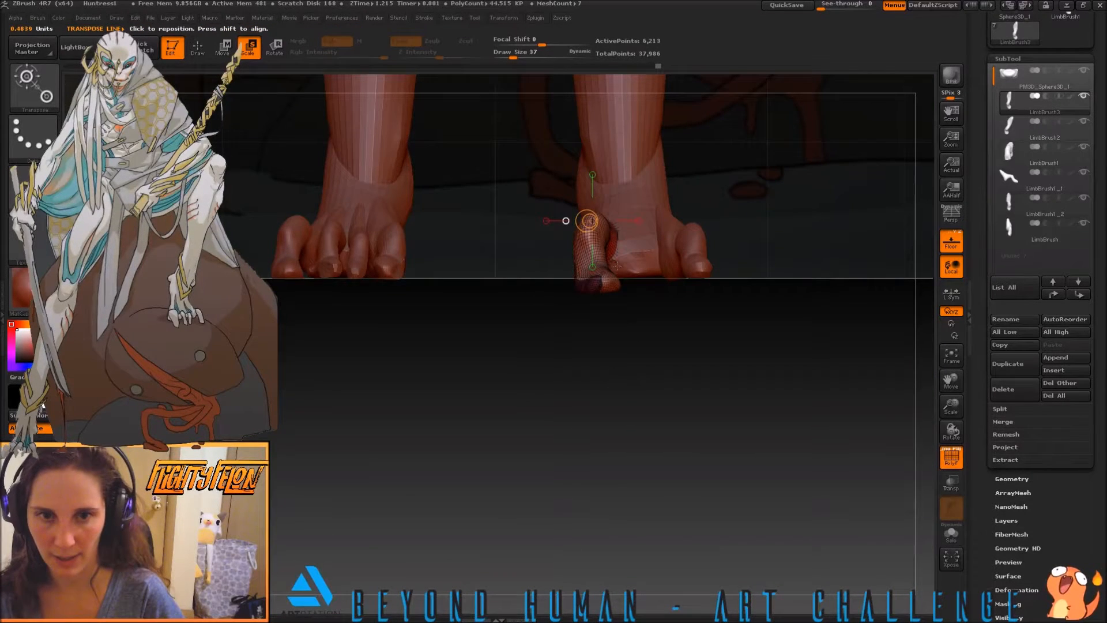
pyautogui.moveTo(587, 289); pyautogui.dragTo(587, 167)
pyautogui.moveTo(587, 229); pyautogui.dragTo(583, 219)
pyautogui.press('w')
pyautogui.moveTo(724, 427)
pyautogui.mouseDown()
pyautogui.moveTo(704, 372)
pyautogui.moveTo(721, 402)
pyautogui.moveTo(782, 401)
pyautogui.moveTo(796, 355)
pyautogui.moveTo(766, 339)
pyautogui.moveTo(753, 368)
pyautogui.mouseUp()
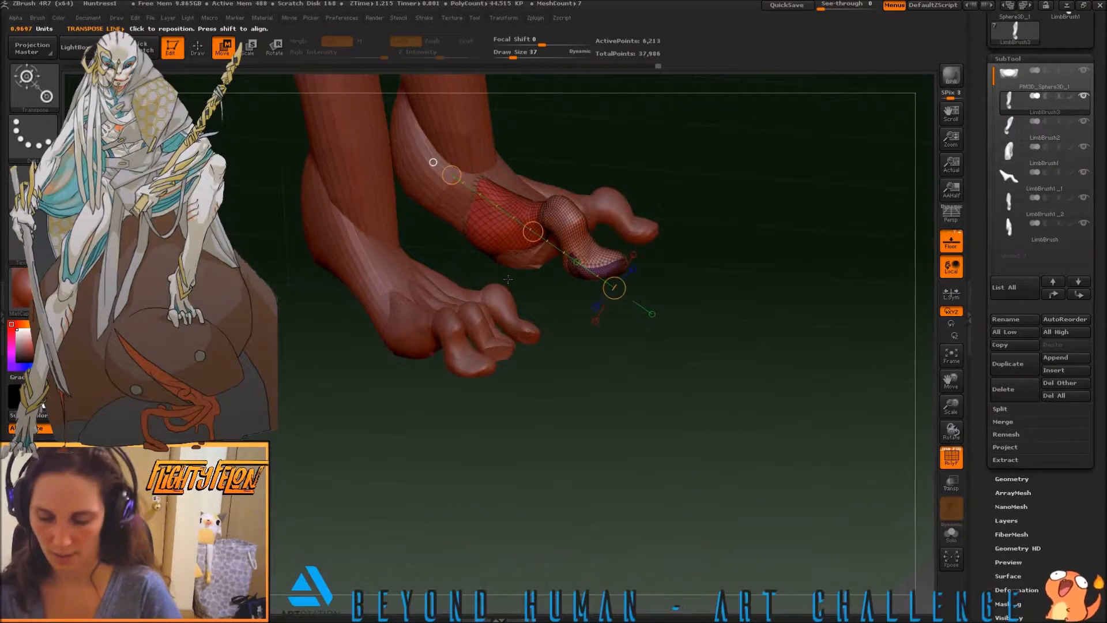
# Set the brush size to 59 and shape the LimbBrush3 toe's base into the inner side of the foot with the Move brush
pyautogui.press('q')
pyautogui.press('s')
pyautogui.moveTo(490, 259); pyautogui.dragTo(517, 252)
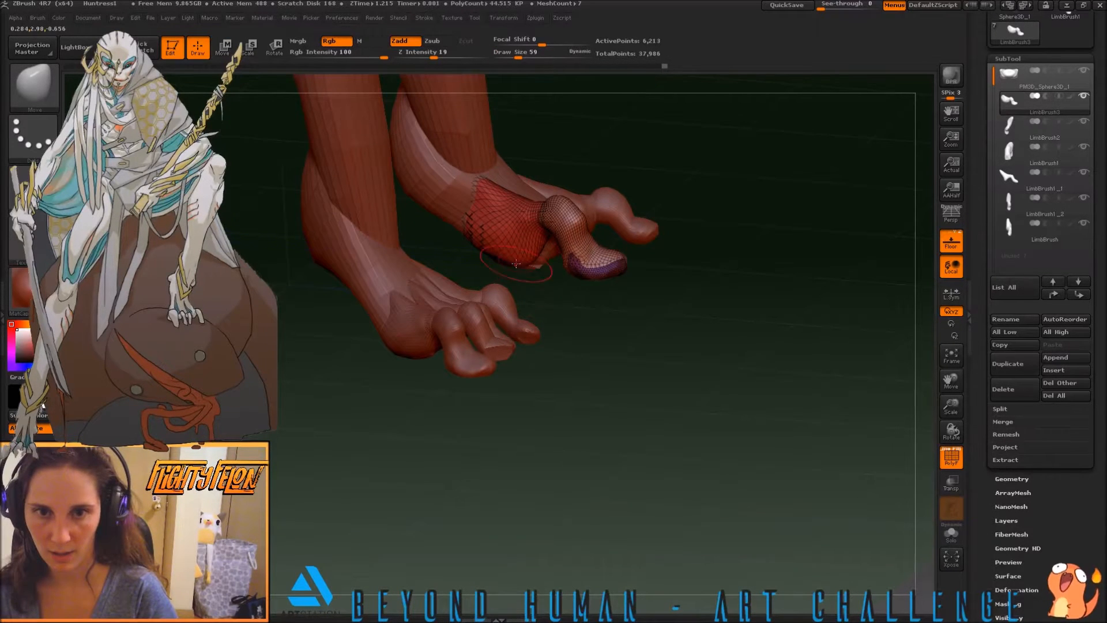
pyautogui.moveTo(602, 340); pyautogui.dragTo(550, 289)
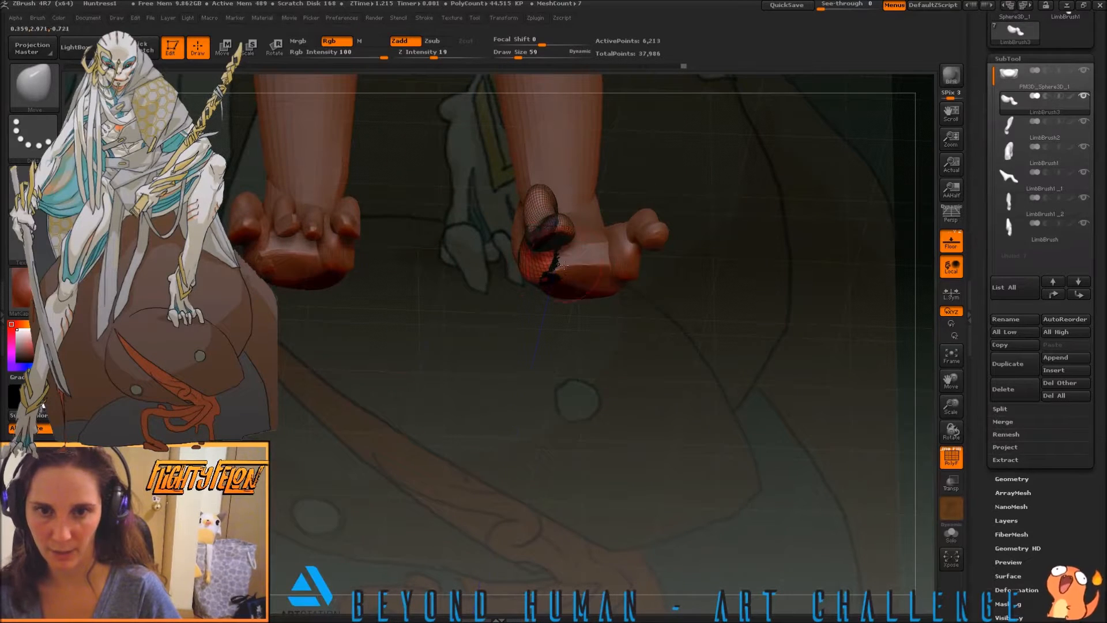
pyautogui.moveTo(493, 294); pyautogui.dragTo(599, 393)
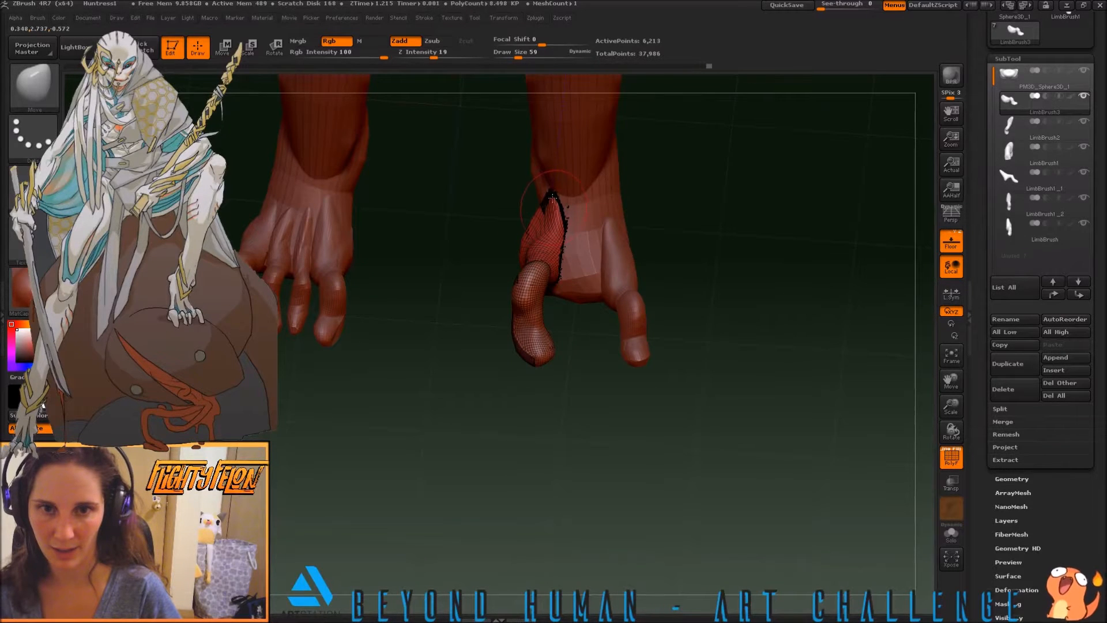
pyautogui.moveTo(603, 398); pyautogui.dragTo(615, 462)
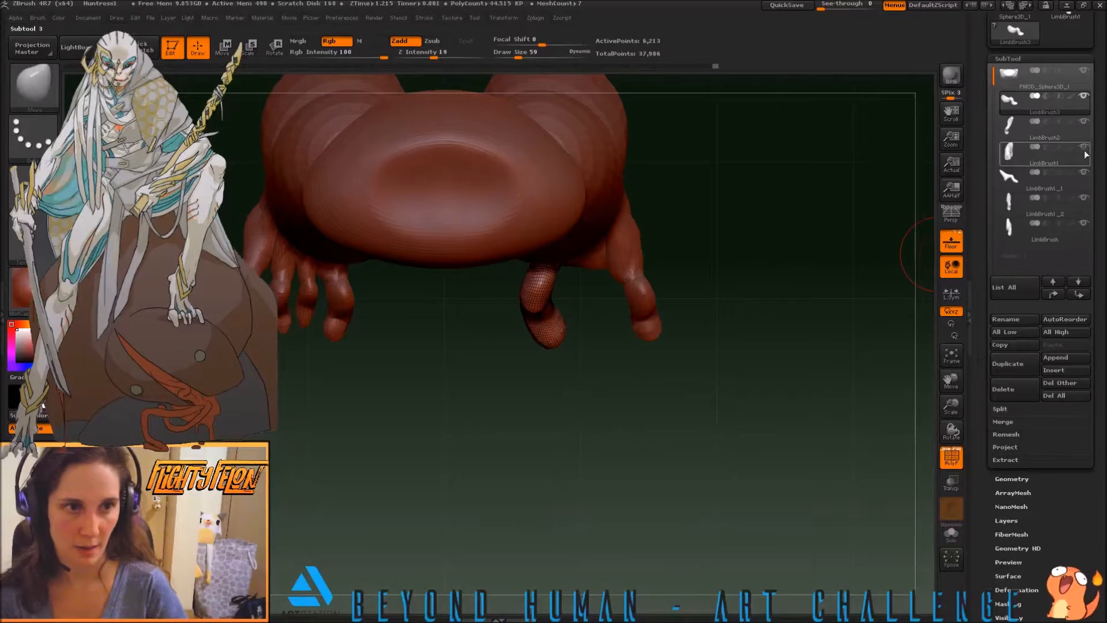
# Select the LimbBrush1_2 toe on the outer side of the foot and adjust its placement with a Transpose line
pyautogui.click(1045, 198)
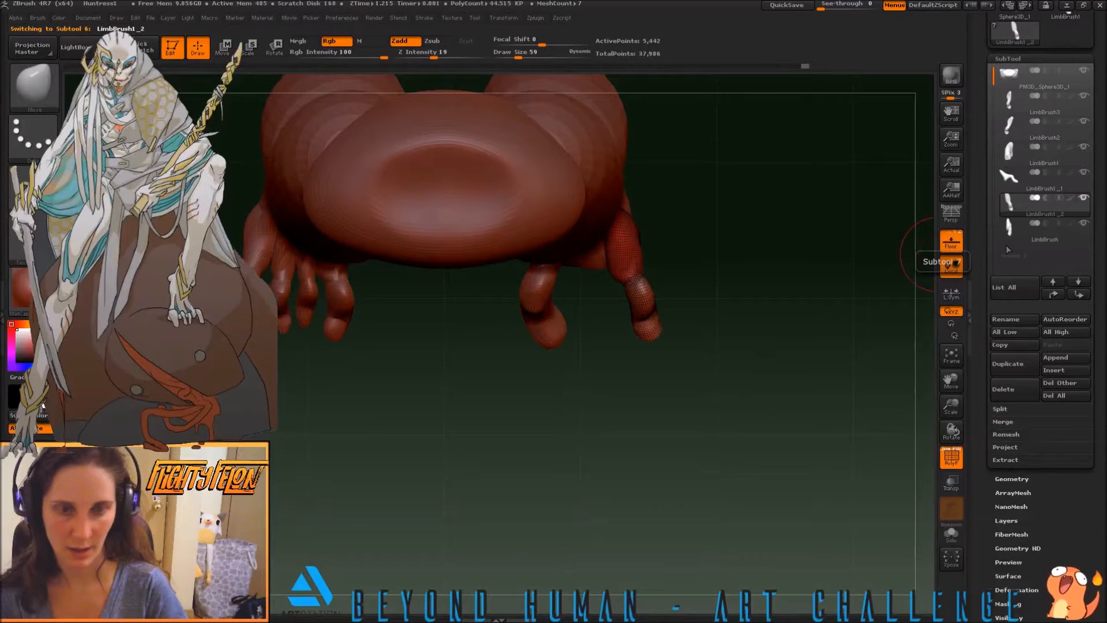
pyautogui.press('w')
pyautogui.moveTo(618, 220)
pyautogui.mouseDown()
pyautogui.moveTo(646, 330)
pyautogui.moveTo(622, 344)
pyautogui.moveTo(639, 341)
pyautogui.moveTo(609, 402)
pyautogui.moveTo(568, 432)
pyautogui.moveTo(579, 398)
pyautogui.mouseUp()
pyautogui.press('r')
pyautogui.press('q')
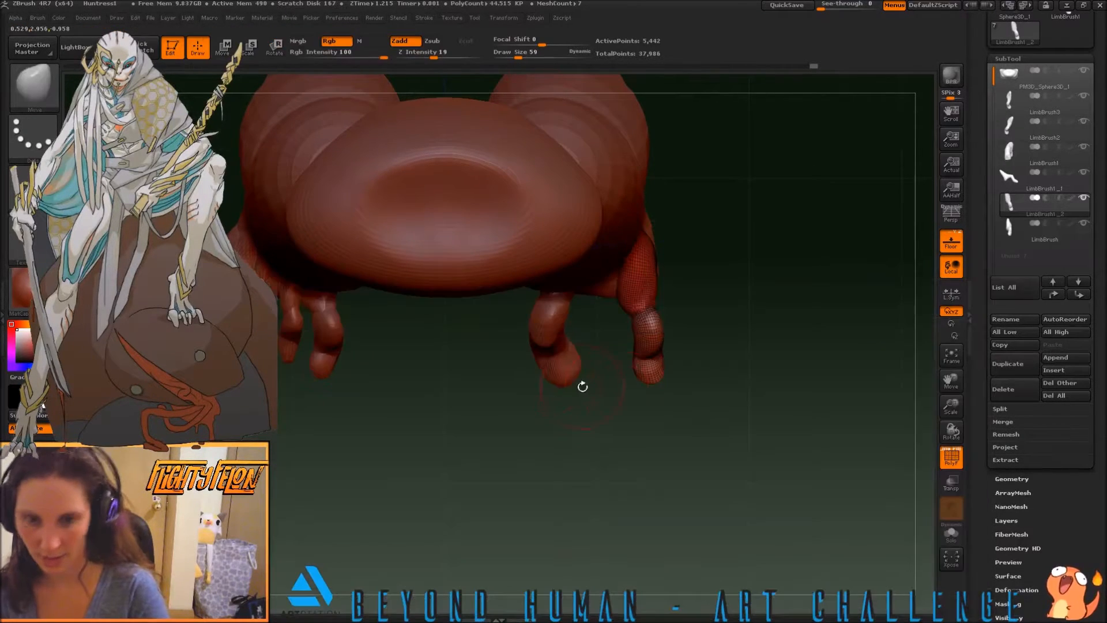
# Widen the LimbBrush1_2 toe's tip and adjust its outer contour with the Move brush
pyautogui.moveTo(657, 386); pyautogui.dragTo(615, 290)
pyautogui.keyDown('alt'); pyautogui.moveTo(588, 427); pyautogui.dragTo(593, 455); pyautogui.keyUp('alt')
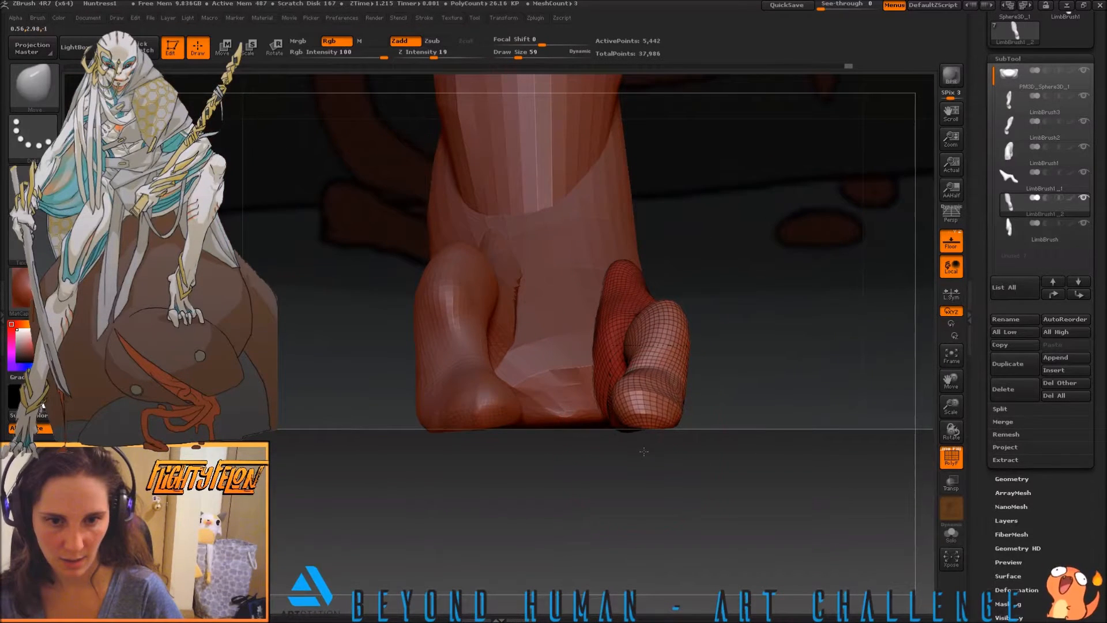
pyautogui.moveTo(619, 414); pyautogui.dragTo(686, 418)
pyautogui.moveTo(688, 369); pyautogui.dragTo(670, 367)
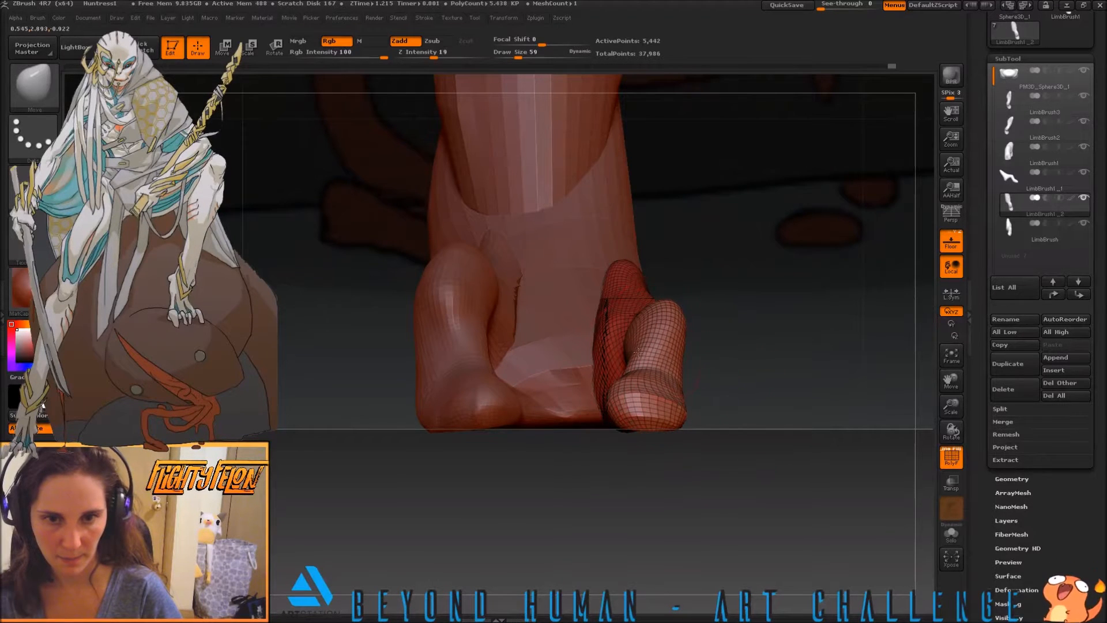
pyautogui.moveTo(744, 390)
pyautogui.mouseDown()
pyautogui.moveTo(680, 412)
pyautogui.moveTo(686, 428)
pyautogui.mouseUp()
pyautogui.moveTo(688, 384); pyautogui.dragTo(672, 385)
# Inflate the LimbBrush1_2 toe around its knuckle with the Inflat brush at size 28
pyautogui.press('b')
pyautogui.press('i')
pyautogui.press('n')
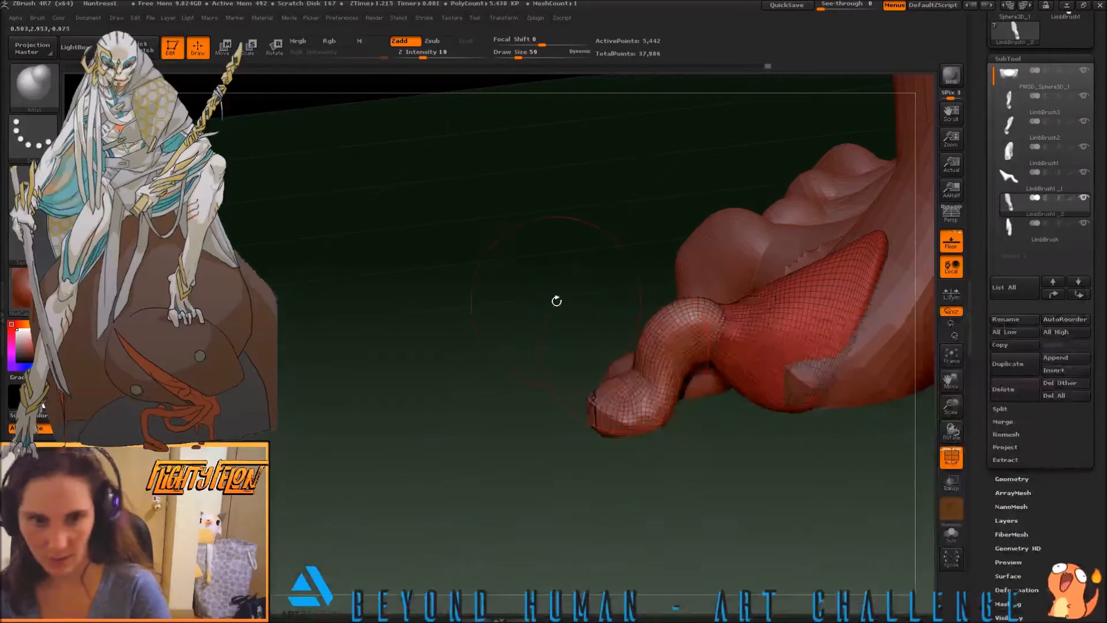
pyautogui.moveTo(570, 307); pyautogui.dragTo(562, 377)
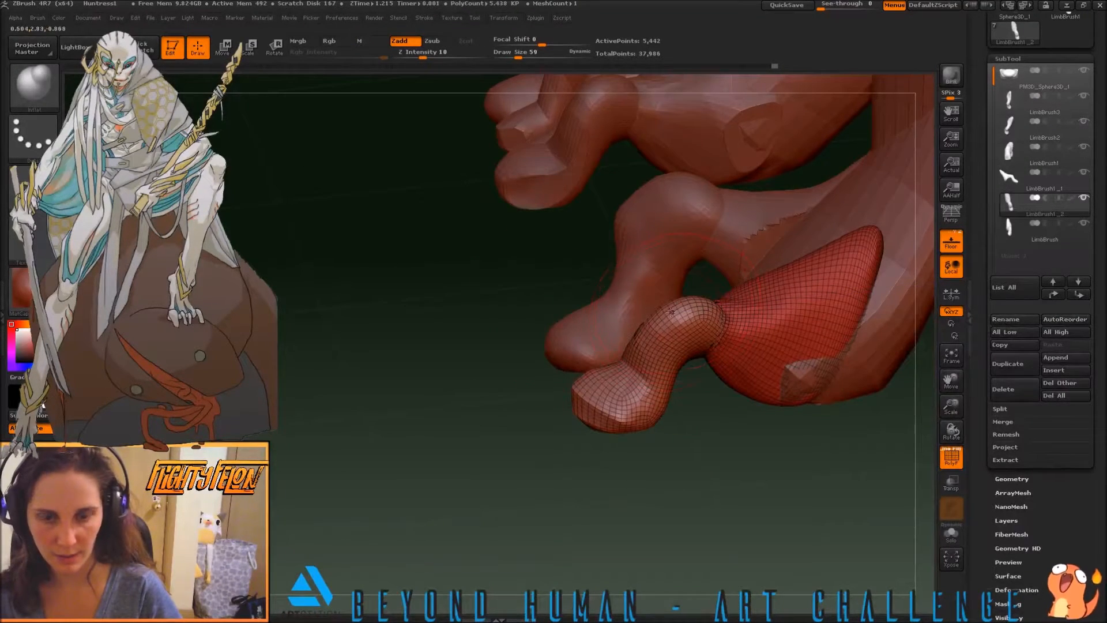
pyautogui.press('s')
pyautogui.moveTo(519, 343); pyautogui.dragTo(511, 345)
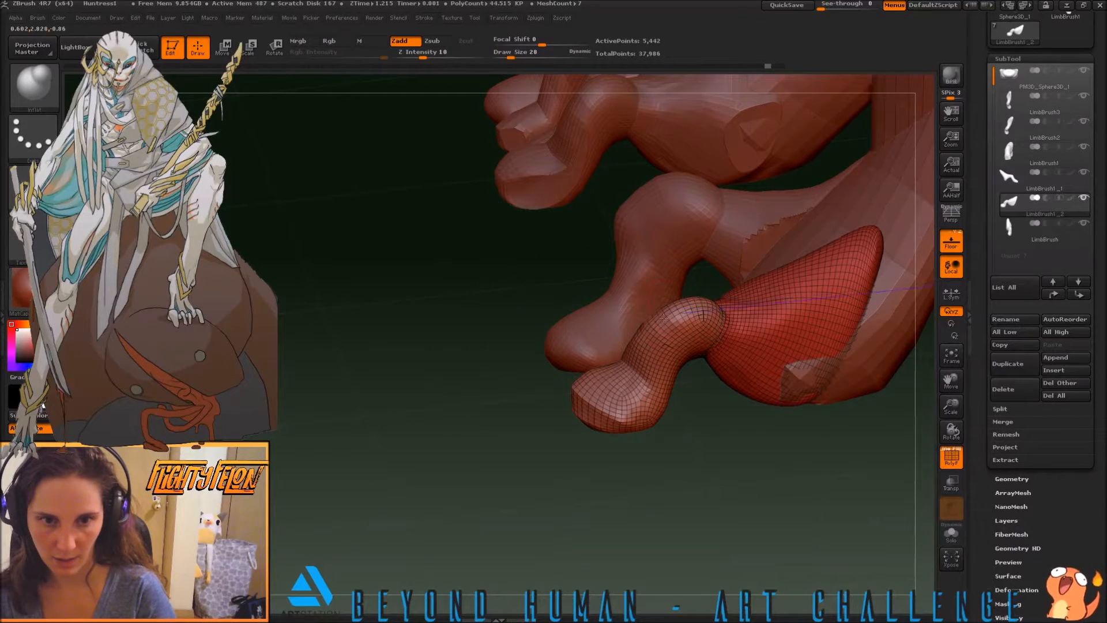
pyautogui.moveTo(536, 347); pyautogui.dragTo(581, 322)
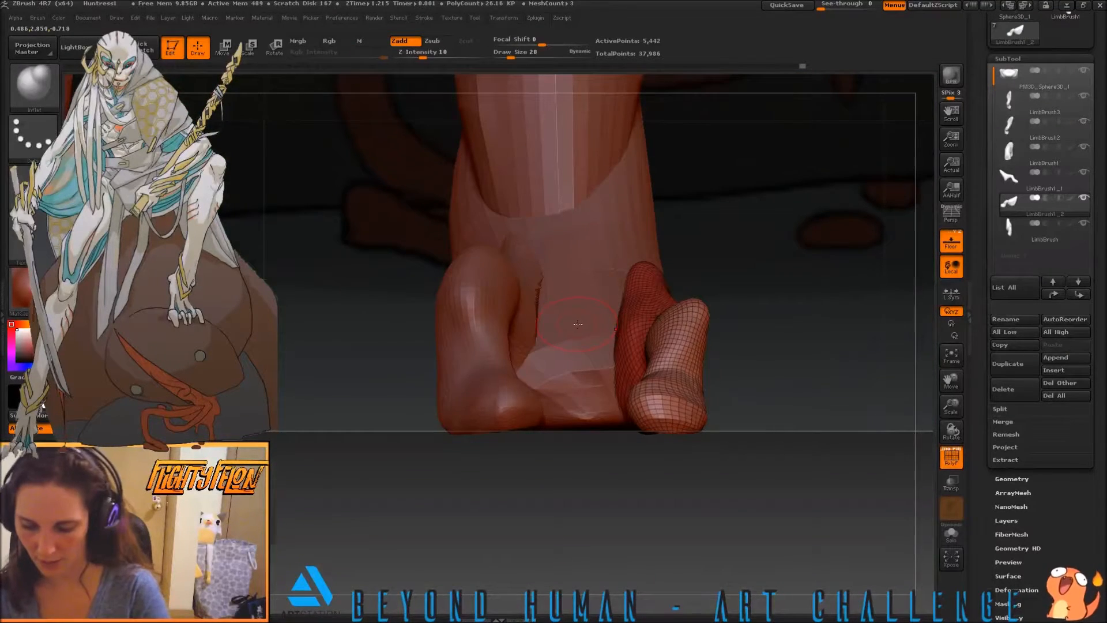
# Refine and smooth the LimbBrush1_2 toe's knuckle and the bend beneath it with the Move brush
pyautogui.press('b')
pyautogui.press('m')
pyautogui.press('v')
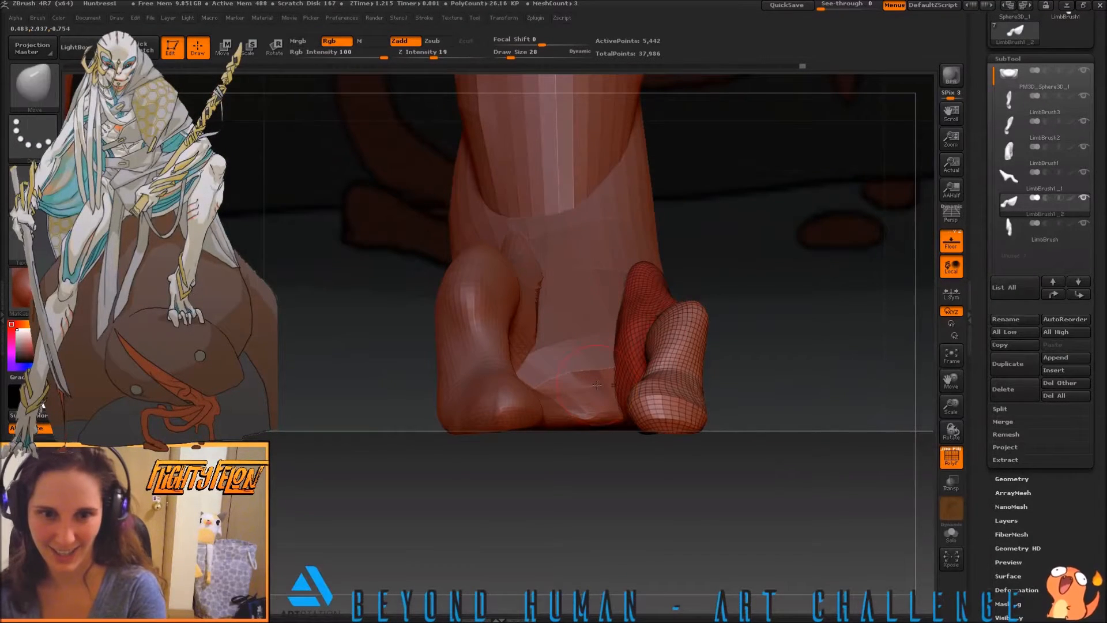
pyautogui.press('s')
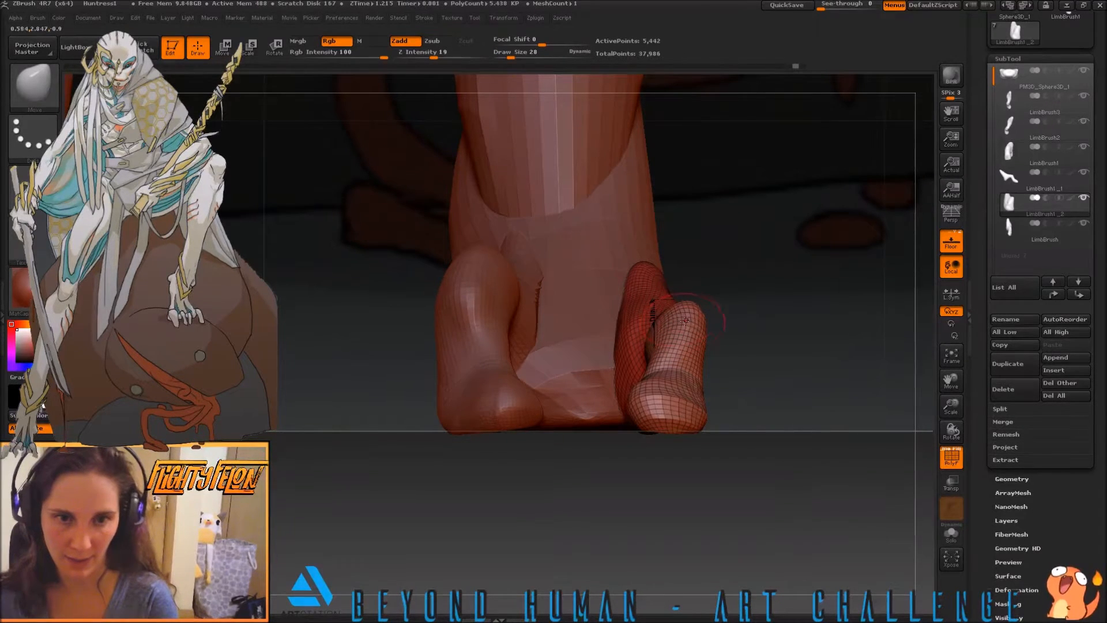
pyautogui.press('shift')
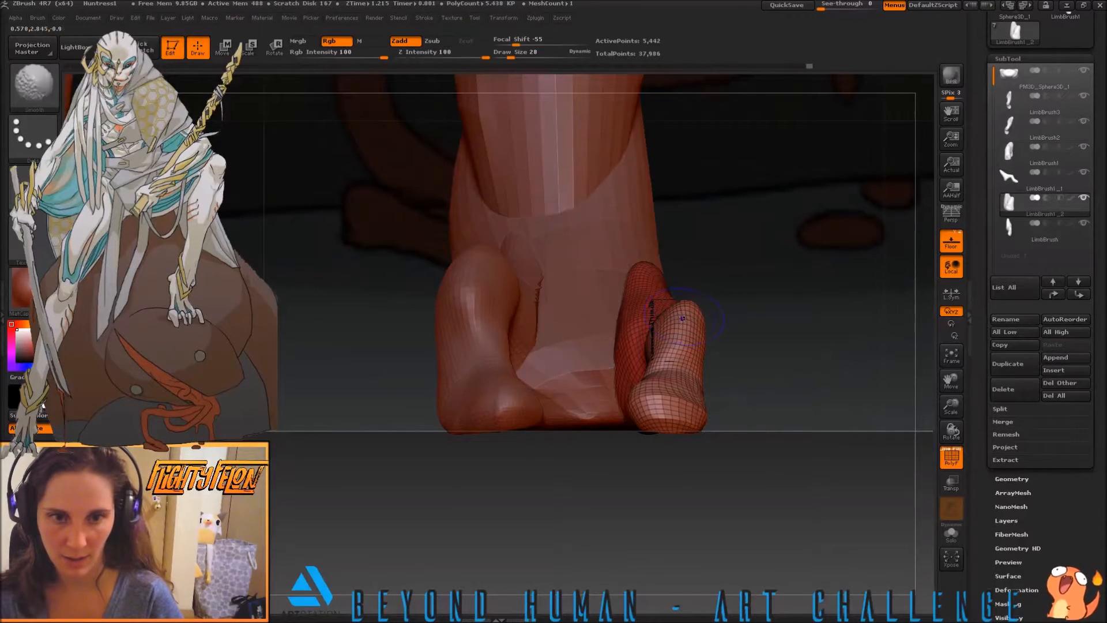
pyautogui.moveTo(678, 345)
pyautogui.mouseDown(button='right')
pyautogui.moveTo(648, 407)
pyautogui.moveTo(708, 379)
pyautogui.mouseUp(button='right')
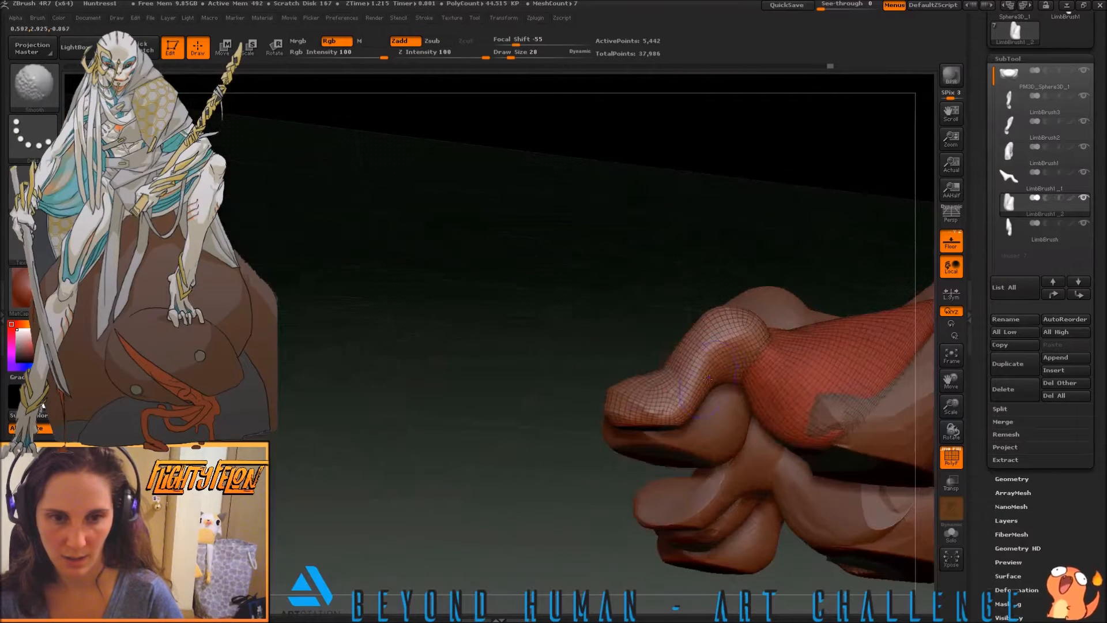
pyautogui.keyDown('shift'); pyautogui.moveTo(723, 388); pyautogui.dragTo(718, 385); pyautogui.keyUp('shift')
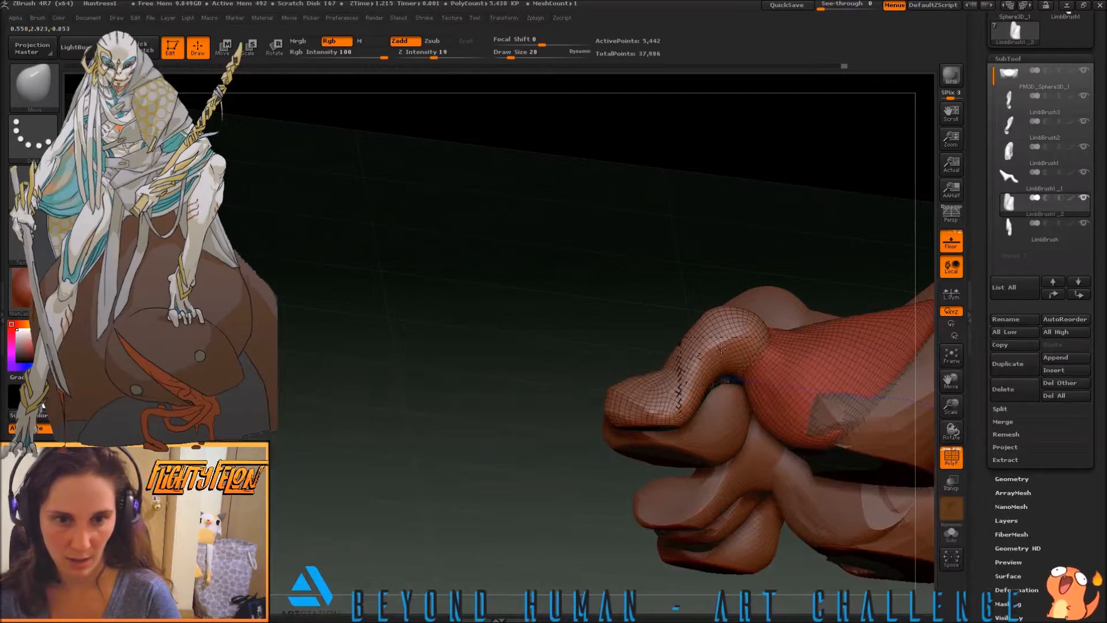
pyautogui.moveTo(721, 348); pyautogui.dragTo(715, 348)
# Enlarge the Move brush to size 93 and pull the LimbBrush1_2 toe's broad base into line with the foot
pyautogui.keyDown('shift'); pyautogui.moveTo(595, 327); pyautogui.dragTo(616, 356); pyautogui.keyUp('shift')
pyautogui.keyDown('shift'); pyautogui.moveTo(628, 415); pyautogui.dragTo(659, 426); pyautogui.keyUp('shift')
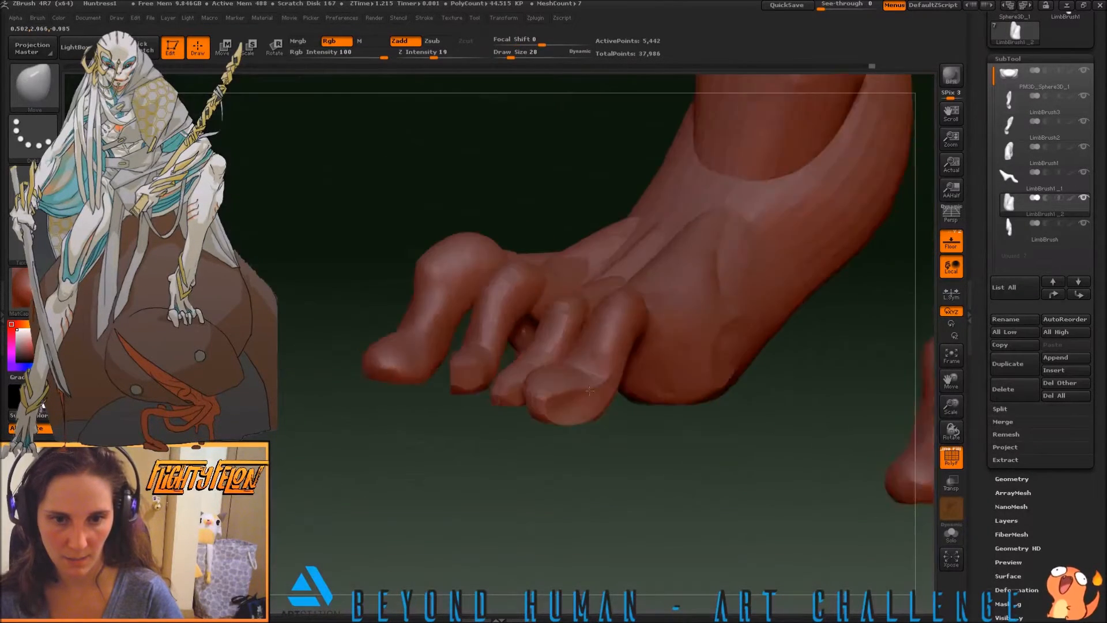
pyautogui.moveTo(663, 450); pyautogui.dragTo(689, 457)
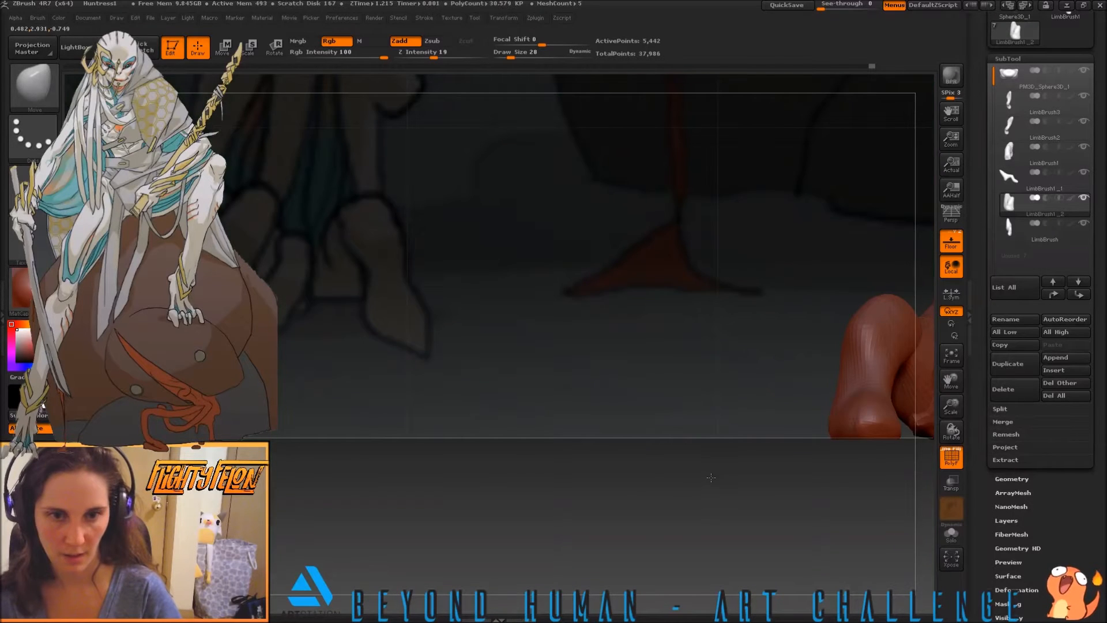
pyautogui.moveTo(733, 433); pyautogui.dragTo(788, 357)
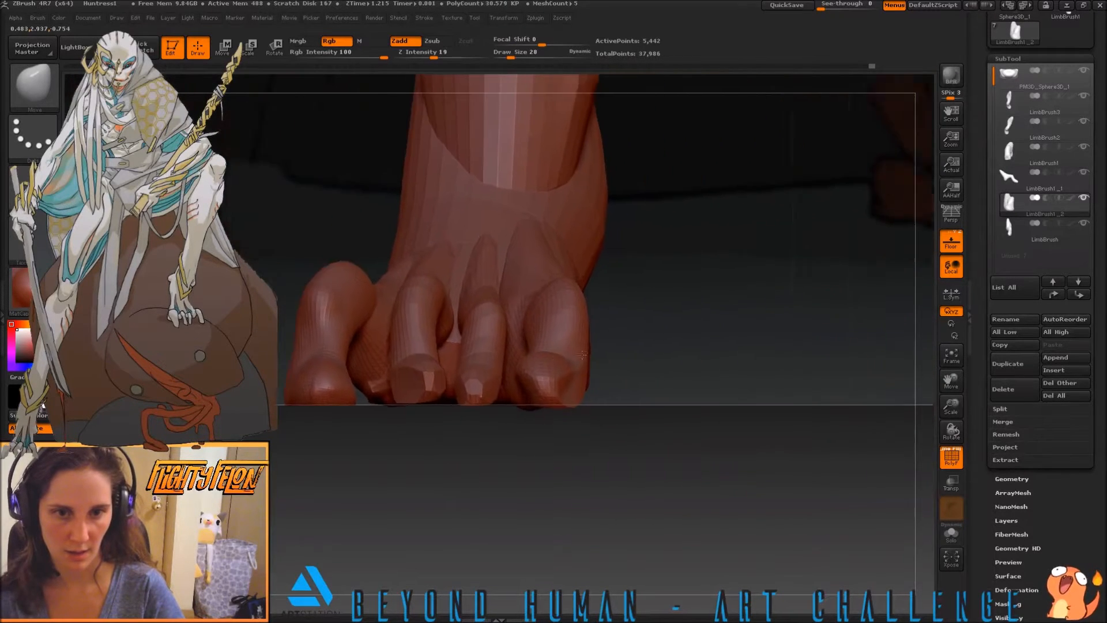
pyautogui.moveTo(749, 322)
pyautogui.mouseDown()
pyautogui.moveTo(480, 350)
pyautogui.moveTo(515, 362)
pyautogui.moveTo(527, 382)
pyautogui.mouseUp()
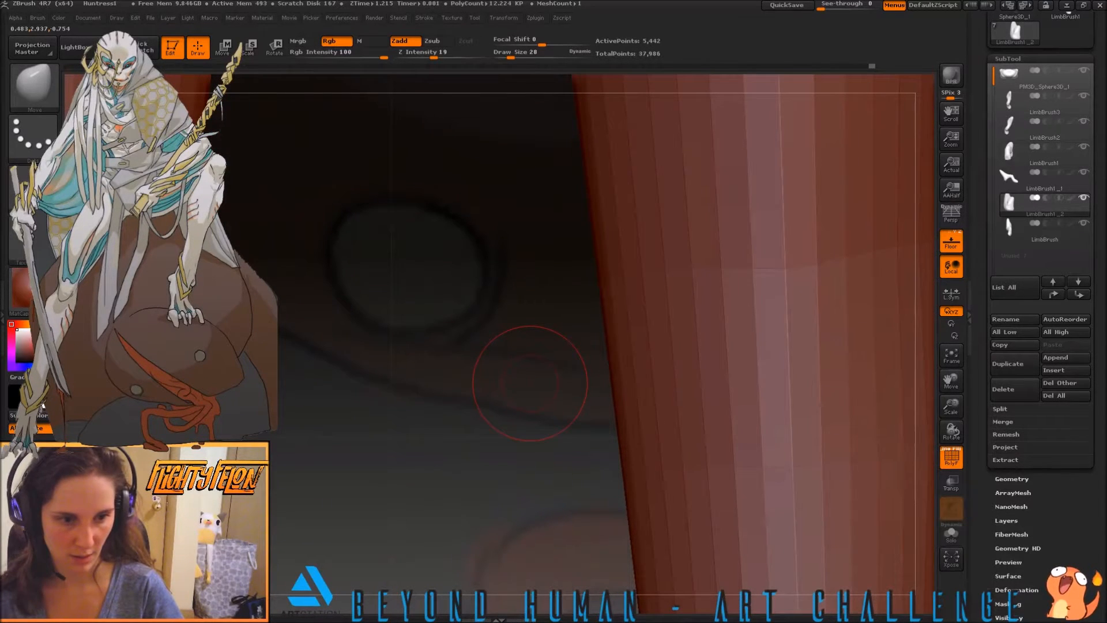
pyautogui.moveTo(487, 297); pyautogui.dragTo(428, 426)
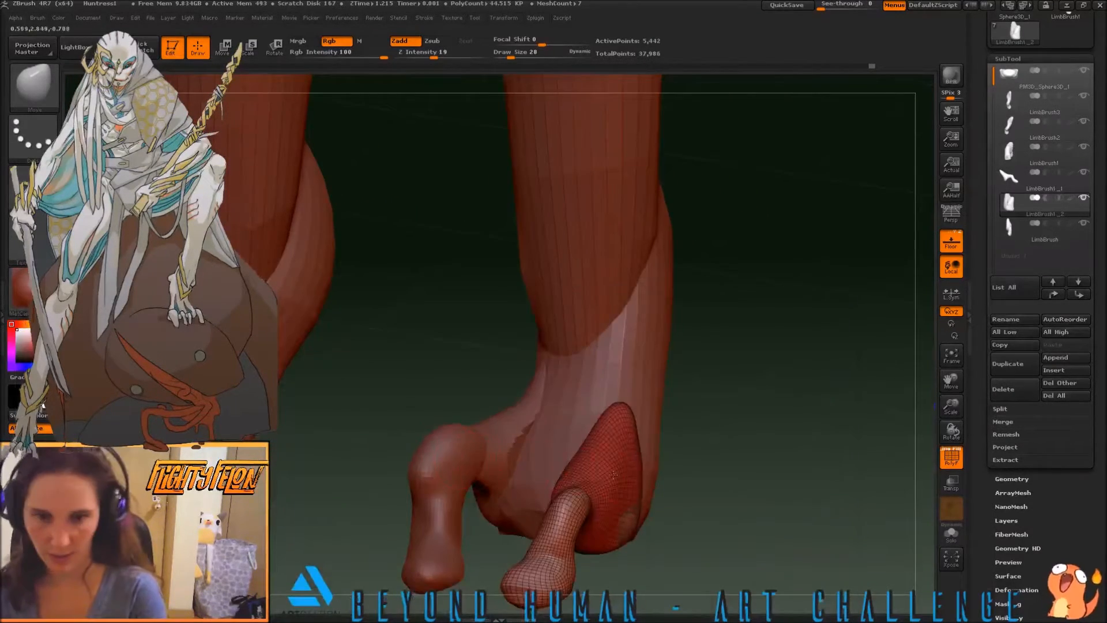
pyautogui.press('s')
pyautogui.moveTo(629, 521)
pyautogui.mouseDown()
pyautogui.moveTo(651, 518)
pyautogui.moveTo(576, 508)
pyautogui.moveTo(703, 506)
pyautogui.moveTo(617, 520)
pyautogui.mouseUp()
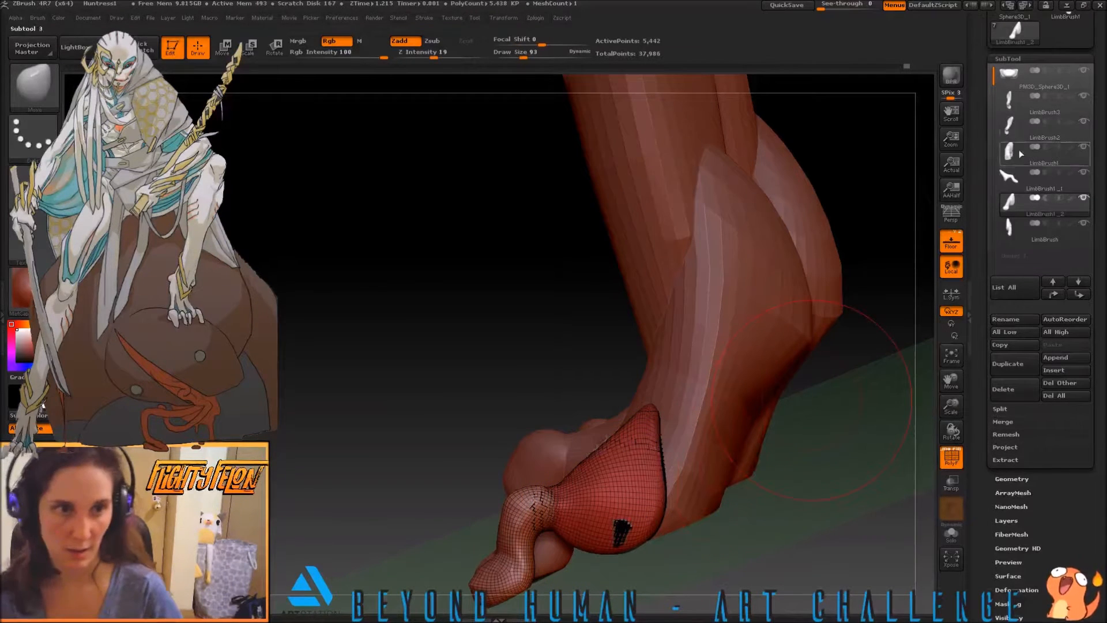
# Select the PM3D_Sphere3D_1 body and adjust the foot's sole behind the outer toe with the Move brush
pyautogui.keyDown('alt'); pyautogui.click(663, 470); pyautogui.keyUp('alt')
pyautogui.keyDown('shift'); pyautogui.moveTo(622, 526); pyautogui.dragTo(696, 540); pyautogui.keyUp('shift')
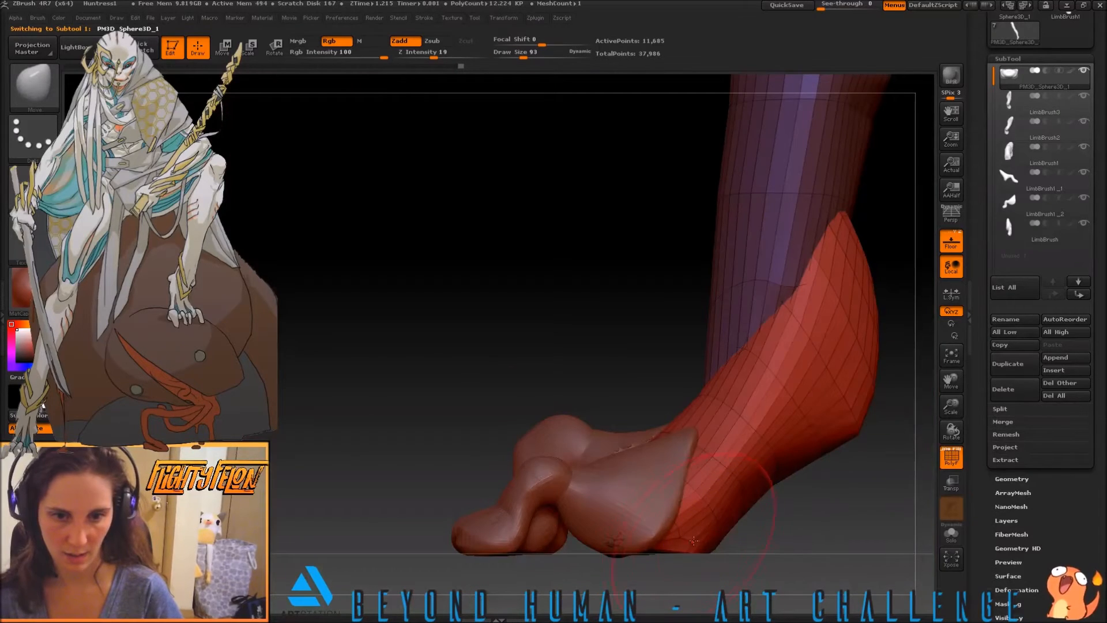
pyautogui.moveTo(501, 428); pyautogui.dragTo(573, 475)
pyautogui.moveTo(353, 456); pyautogui.dragTo(590, 381)
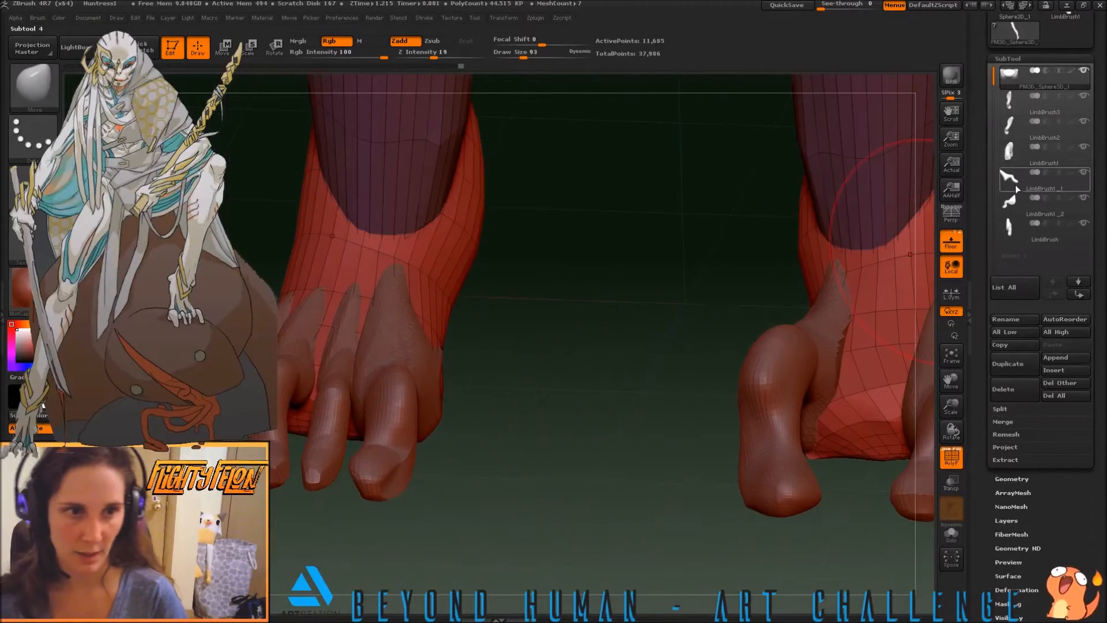
# Select the LimbBrush1_1 middle toe on the other foot and thicken its tip with the Inflat brush at size 15
pyautogui.click(1038, 181)
pyautogui.press('b')
pyautogui.press('i')
pyautogui.press('n')
pyautogui.press('s')
pyautogui.moveTo(304, 489); pyautogui.dragTo(287, 487)
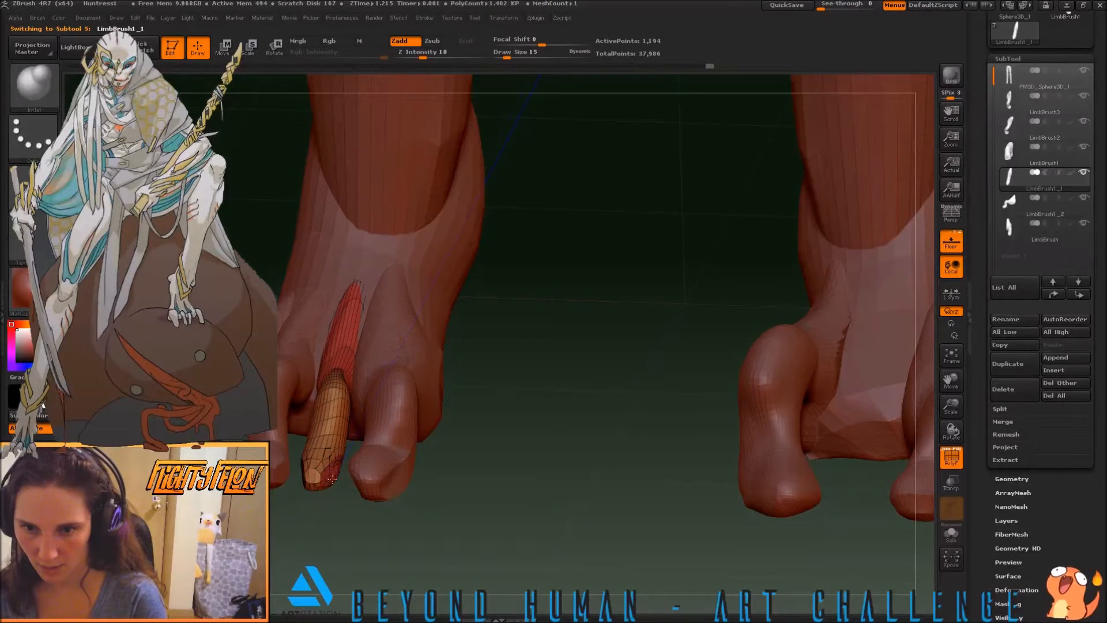
pyautogui.moveTo(290, 502); pyautogui.dragTo(369, 470)
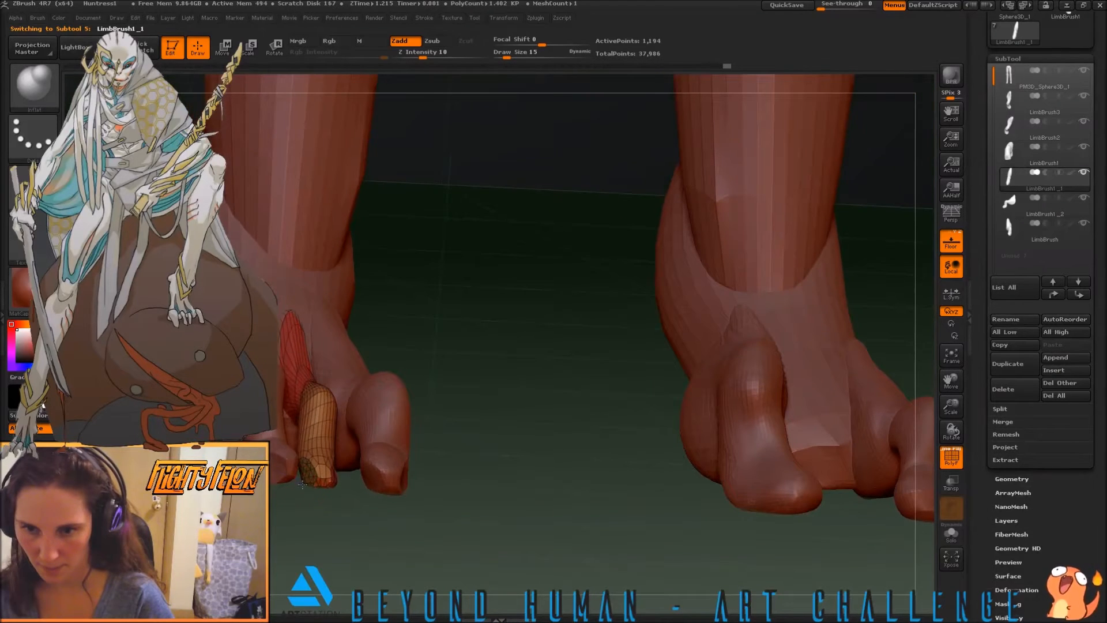
pyautogui.moveTo(315, 506); pyautogui.dragTo(324, 498)
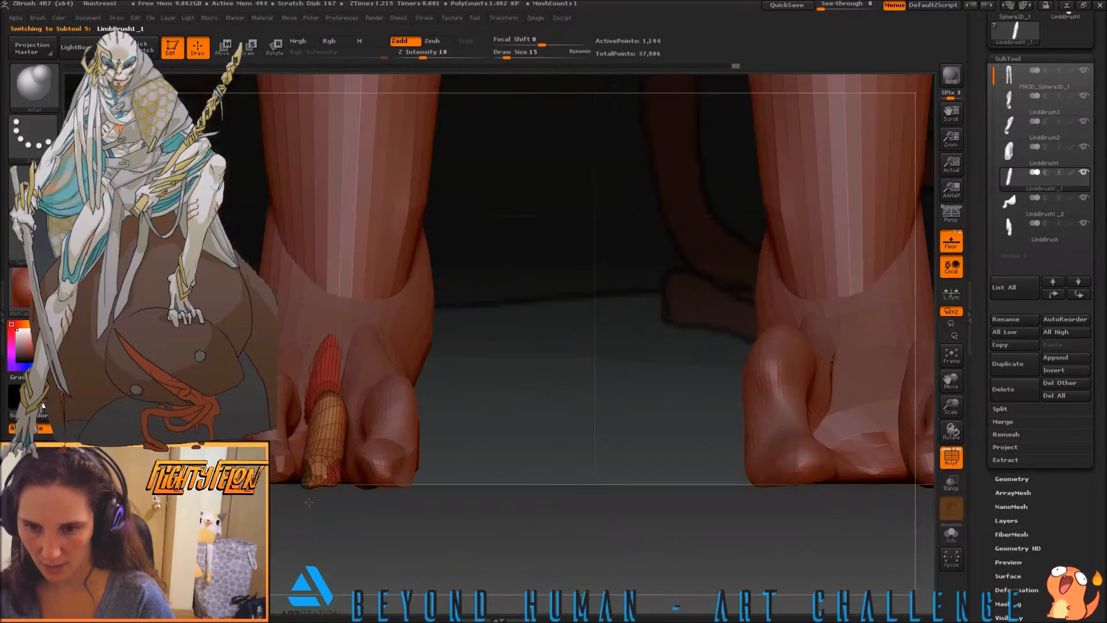
# Shape the LimbBrush1_1 toe's tip from the front with the Move brush at size 35
pyautogui.press('b')
pyautogui.press('m')
pyautogui.press('v')
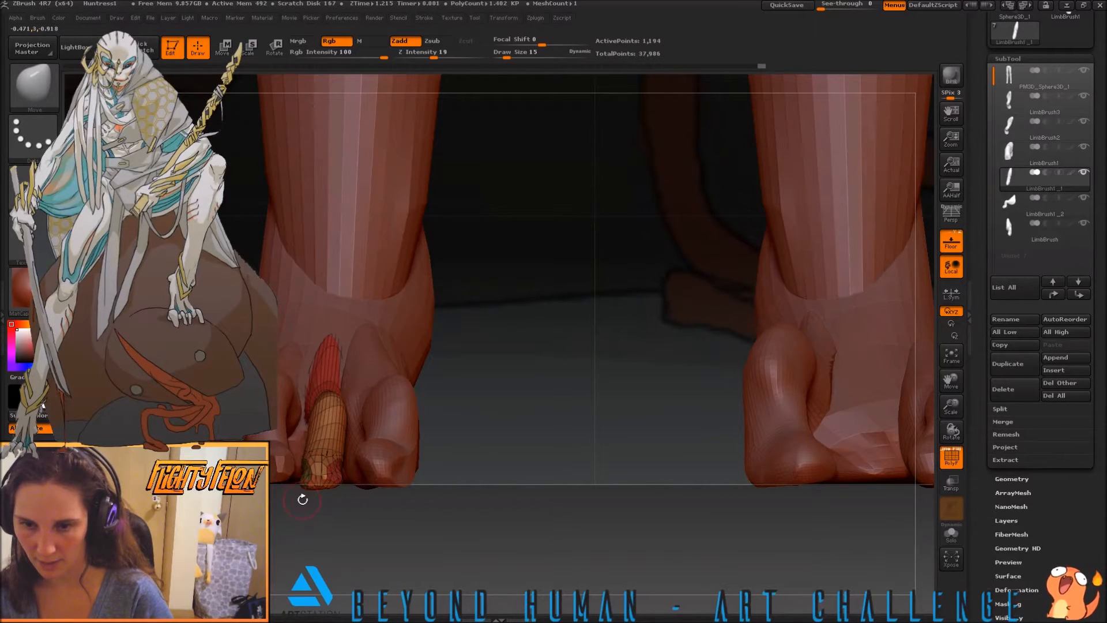
pyautogui.press('s')
pyautogui.moveTo(288, 513); pyautogui.dragTo(295, 512)
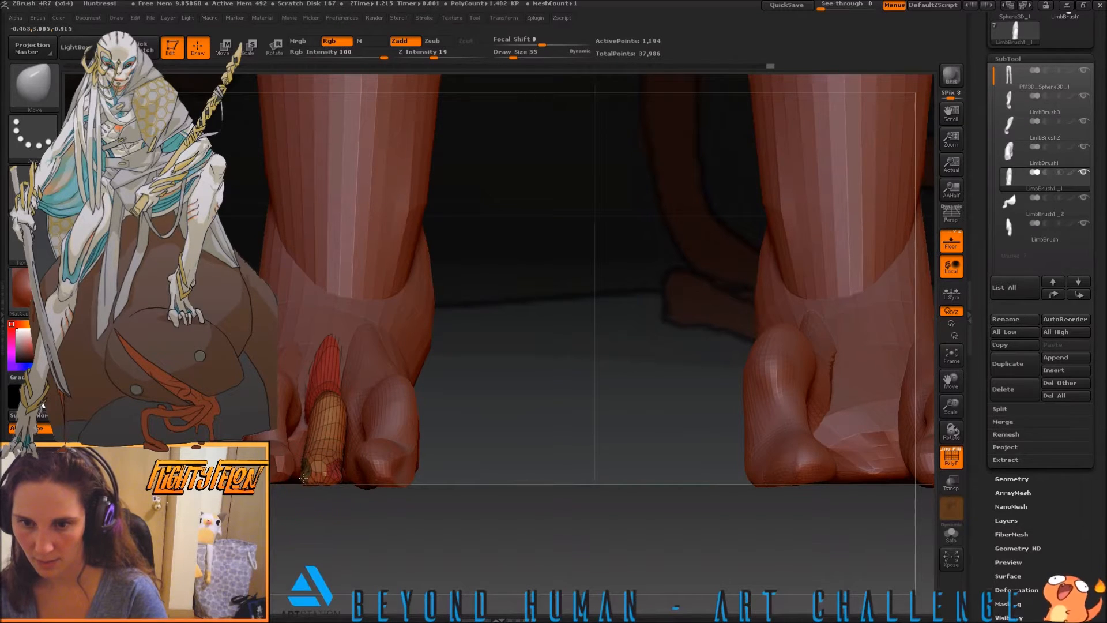
pyautogui.moveTo(339, 510); pyautogui.dragTo(301, 424)
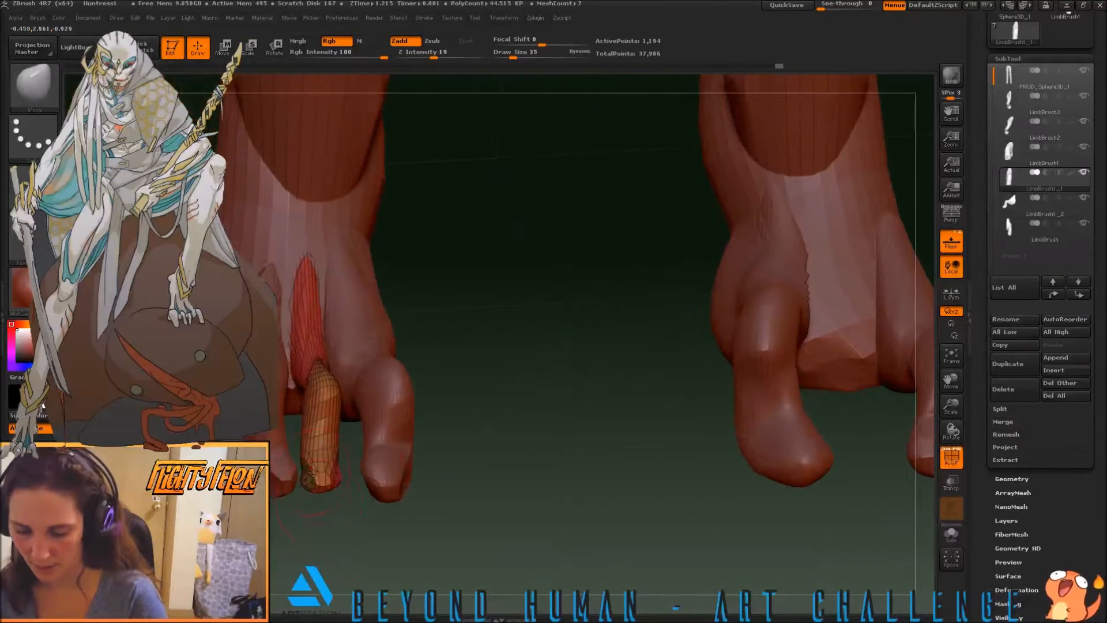
# Inflate and smooth the LimbBrush1_1 toe along its length with the Inflat brush
pyautogui.press('b')
pyautogui.press('i')
pyautogui.press('n')
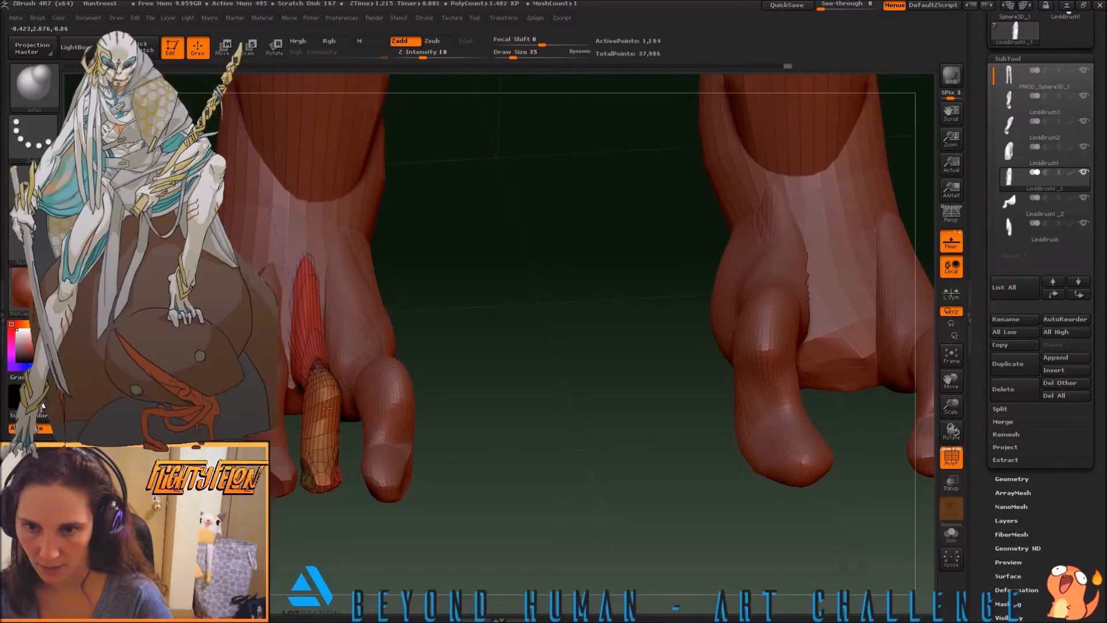
pyautogui.moveTo(459, 449); pyautogui.dragTo(319, 422)
pyautogui.press('shift')
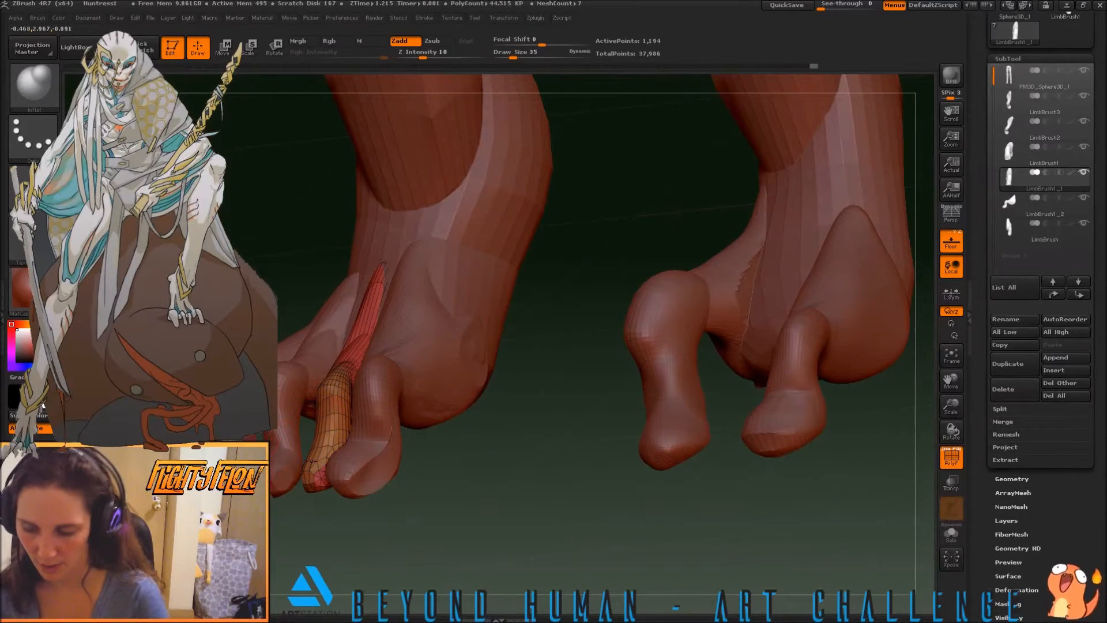
pyautogui.moveTo(314, 513)
pyautogui.keyDown('shift'); pyautogui.mouseDown()
pyautogui.moveTo(365, 541)
pyautogui.moveTo(301, 519)
pyautogui.mouseUp(); pyautogui.keyUp('shift')
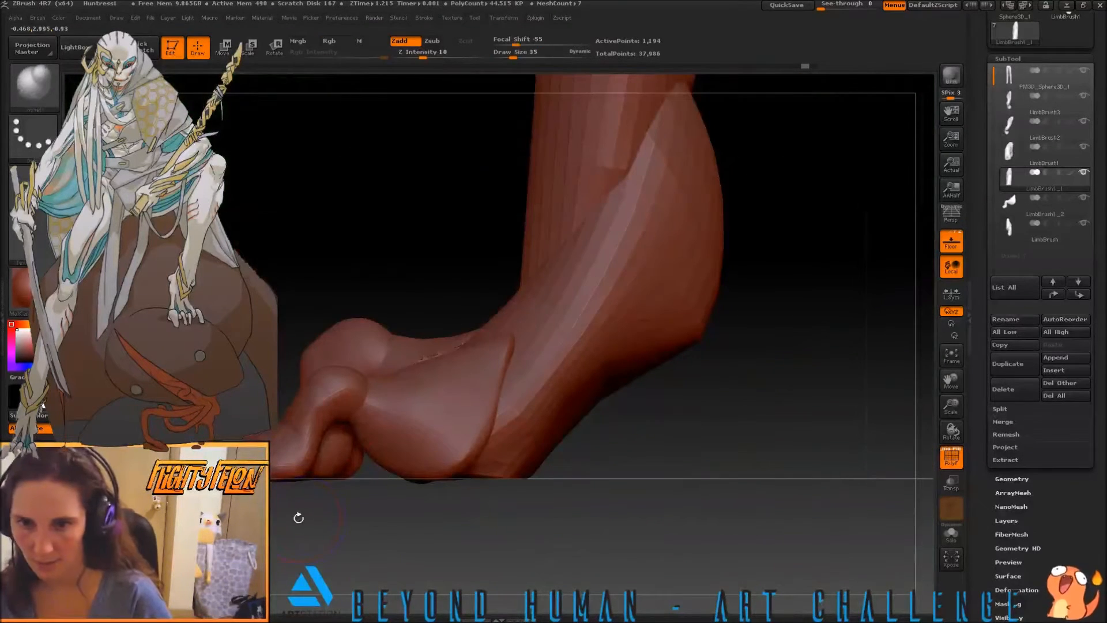
# Isolate the LimbBrush1_1 toe and reshape its bend and tip from the side with the Move brush
pyautogui.keyDown('shift'); pyautogui.click(1082, 173); pyautogui.keyUp('shift')
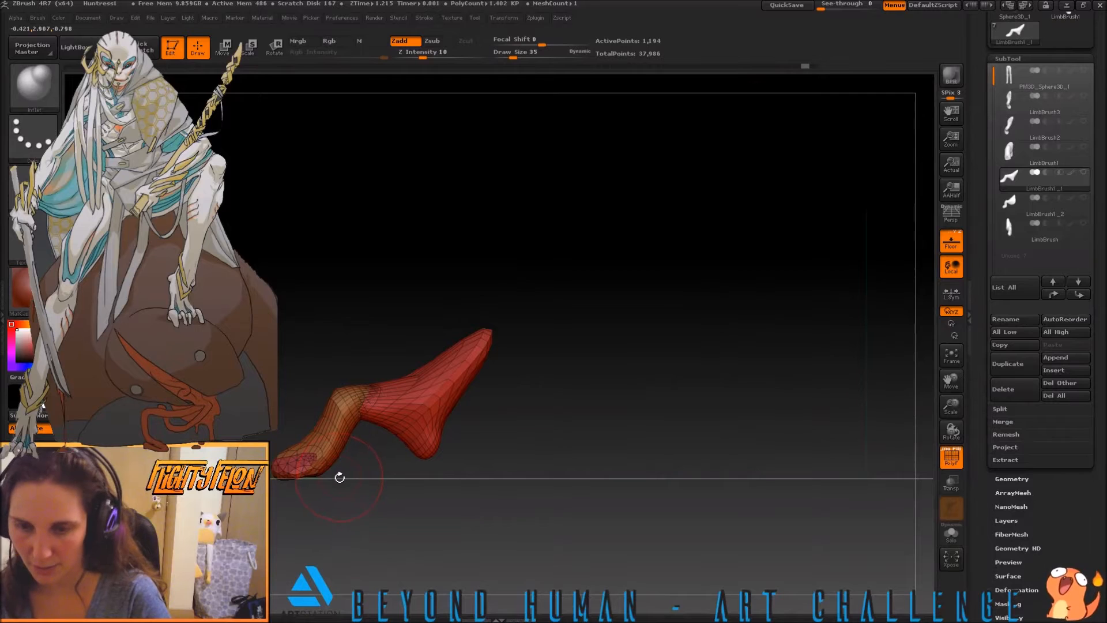
pyautogui.press('b')
pyautogui.press('m')
pyautogui.press('v')
pyautogui.moveTo(342, 441); pyautogui.dragTo(332, 423)
pyautogui.moveTo(297, 458)
pyautogui.mouseDown()
pyautogui.moveTo(346, 438)
pyautogui.moveTo(299, 431)
pyautogui.moveTo(282, 452)
pyautogui.moveTo(318, 461)
pyautogui.moveTo(281, 457)
pyautogui.mouseUp()
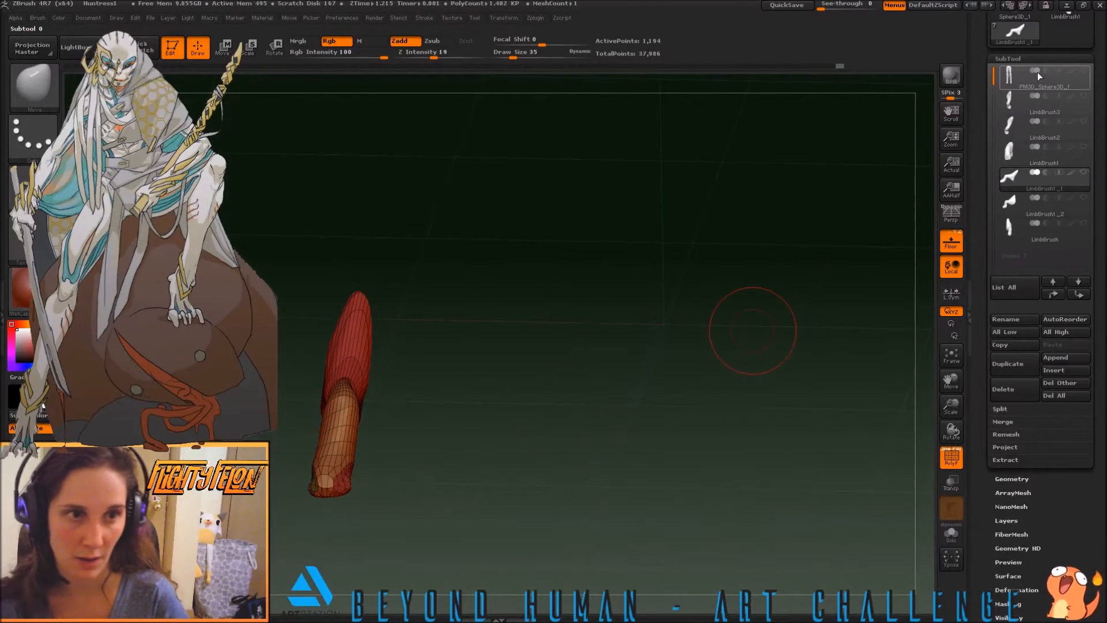
# Show the body and all the other toe subtools again around the LimbBrush1_1 toe
pyautogui.click(1084, 71)
pyautogui.click(1084, 223)
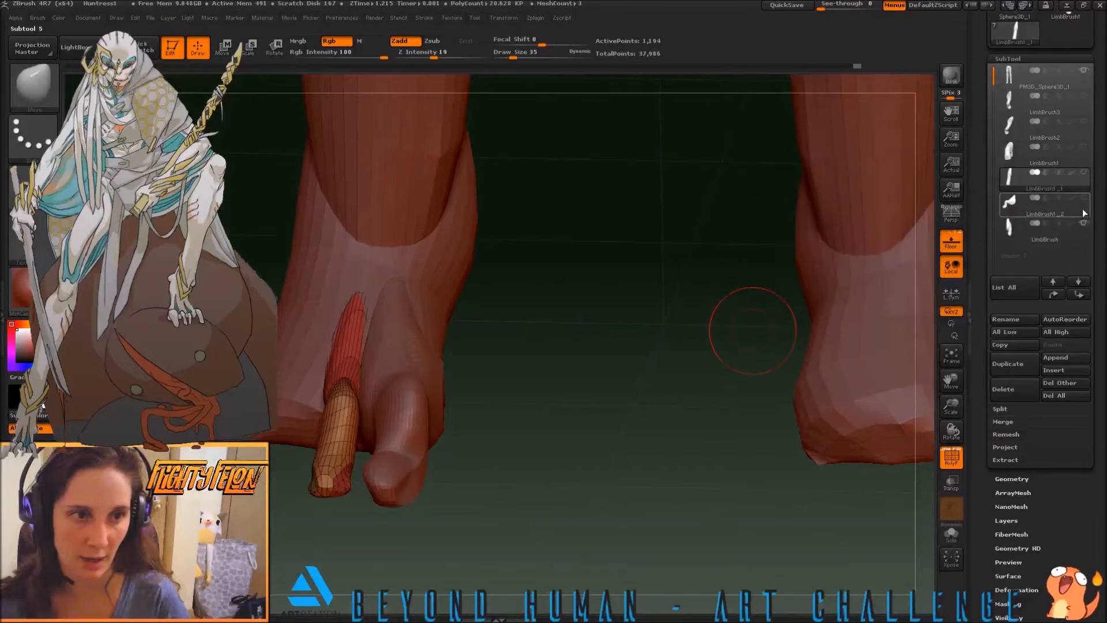
pyautogui.click(1084, 199)
pyautogui.click(1083, 174)
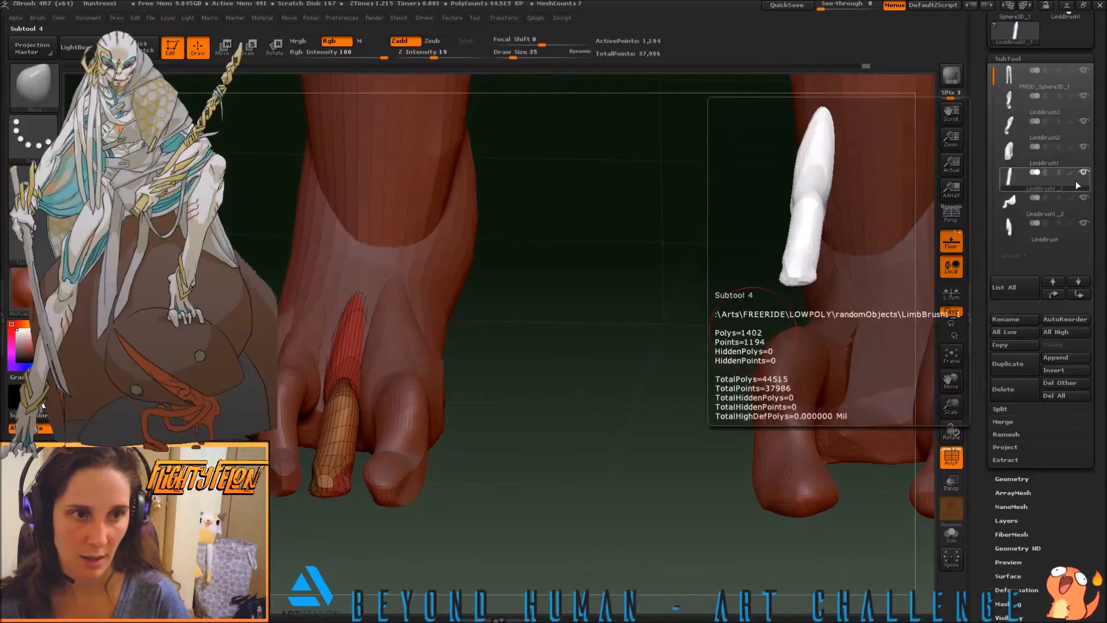
# Duplicate the LimbBrush1_1 toe and move the copy across to the other foot, between its two existing toes
pyautogui.moveTo(659, 364); pyautogui.dragTo(563, 418)
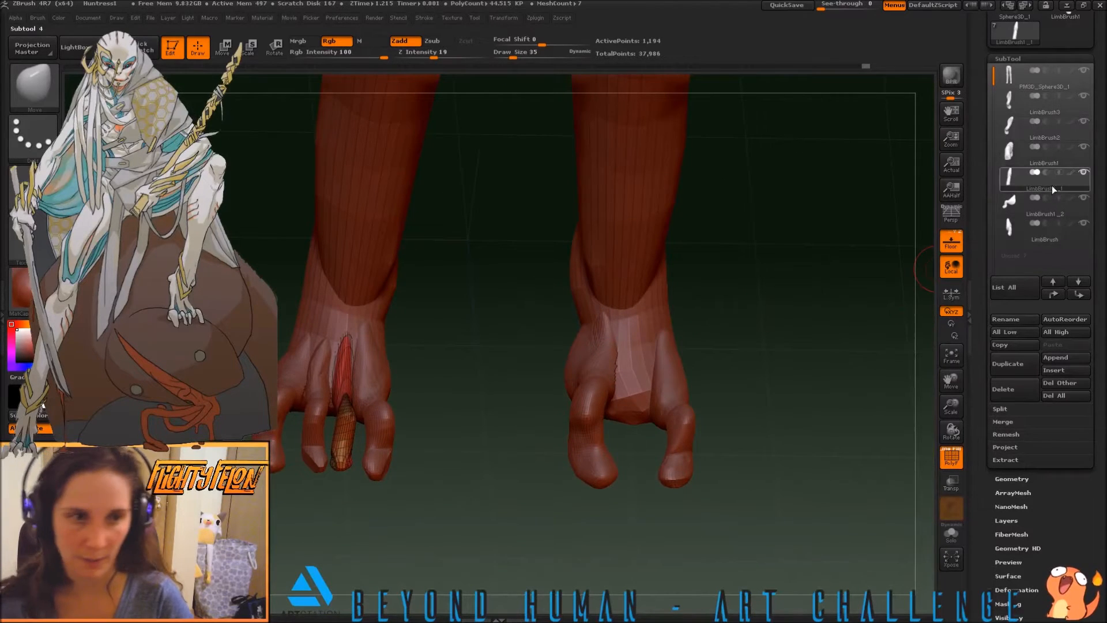
pyautogui.click(1008, 363)
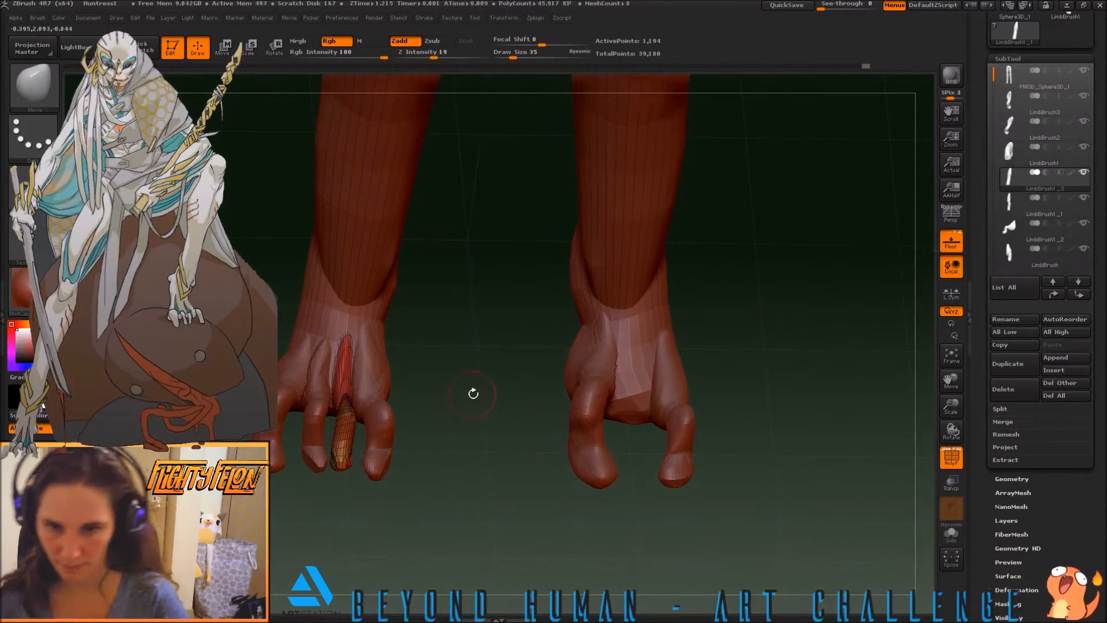
pyautogui.moveTo(477, 448); pyautogui.dragTo(495, 355)
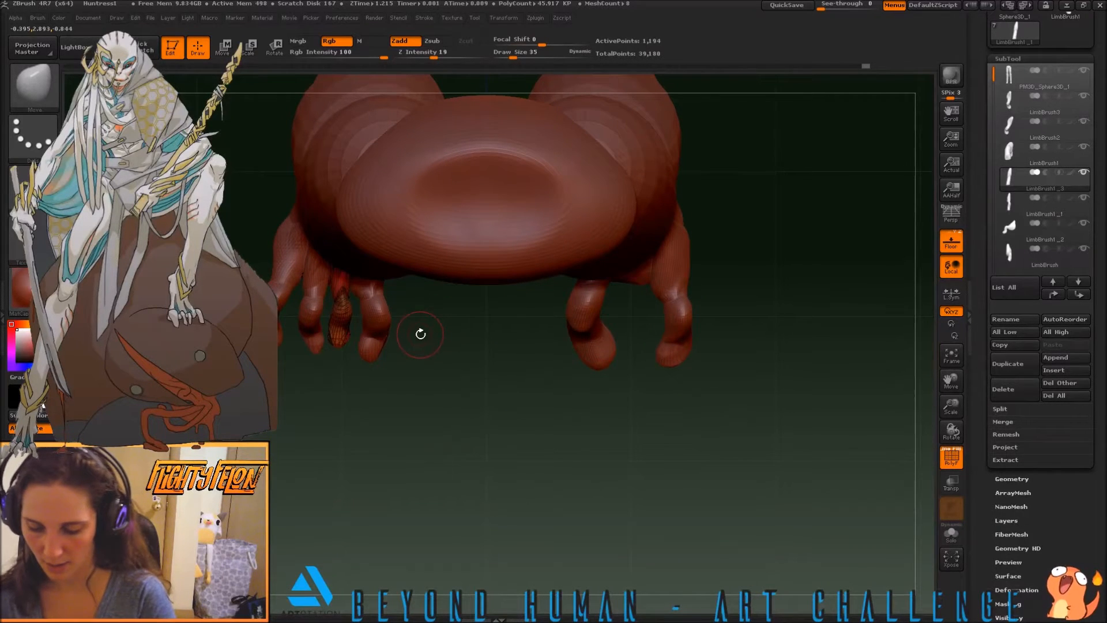
pyautogui.press('b')
pyautogui.press('t')
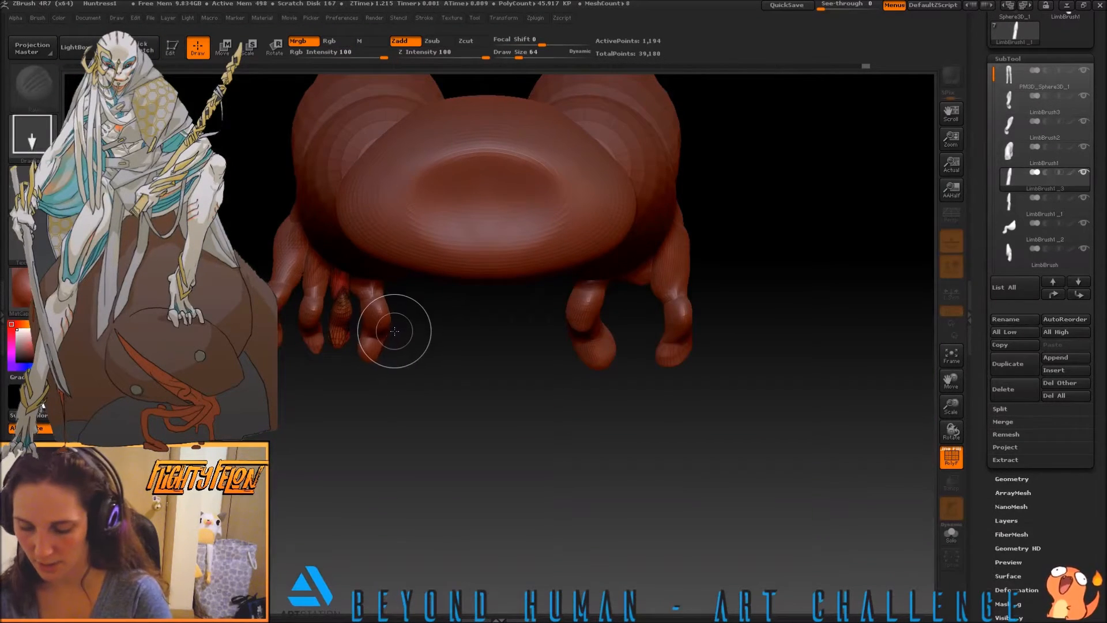
pyautogui.press('t')
pyautogui.press('r')
pyautogui.moveTo(339, 269); pyautogui.dragTo(339, 372)
pyautogui.press('w')
pyautogui.moveTo(339, 314)
pyautogui.mouseDown()
pyautogui.moveTo(641, 342)
pyautogui.moveTo(644, 326)
pyautogui.moveTo(643, 337)
pyautogui.mouseUp()
pyautogui.moveTo(608, 395); pyautogui.dragTo(472, 393)
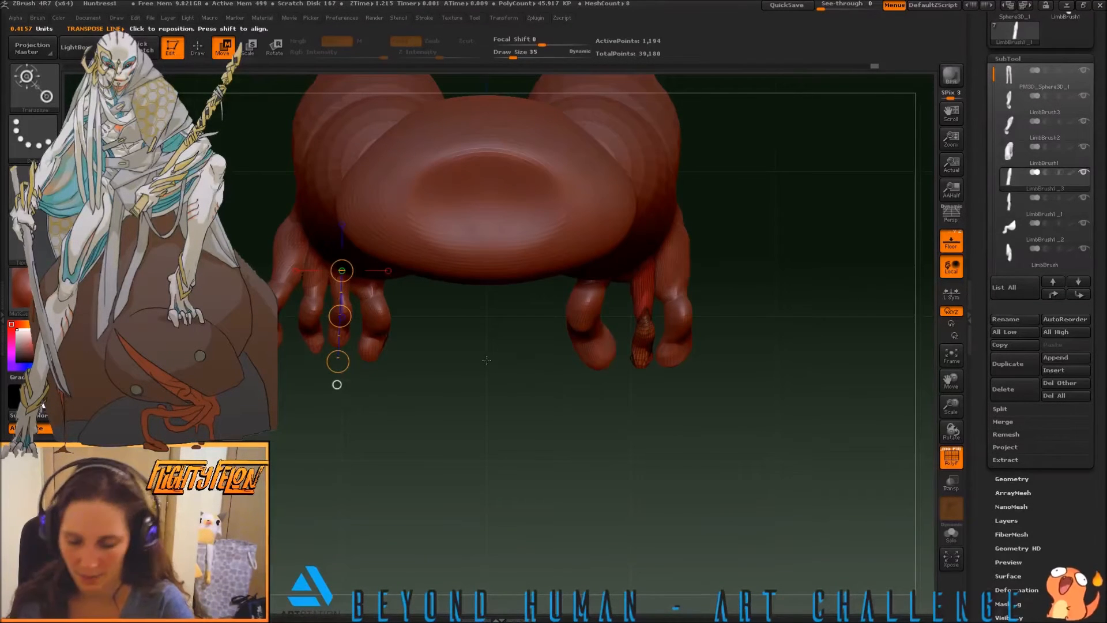
# Bend the copied toe's knuckle and tip between its neighbouring toes with the Move brush at size 75
pyautogui.press('b')
pyautogui.press('m')
pyautogui.press('v')
pyautogui.press('s')
pyautogui.moveTo(404, 419); pyautogui.dragTo(413, 421)
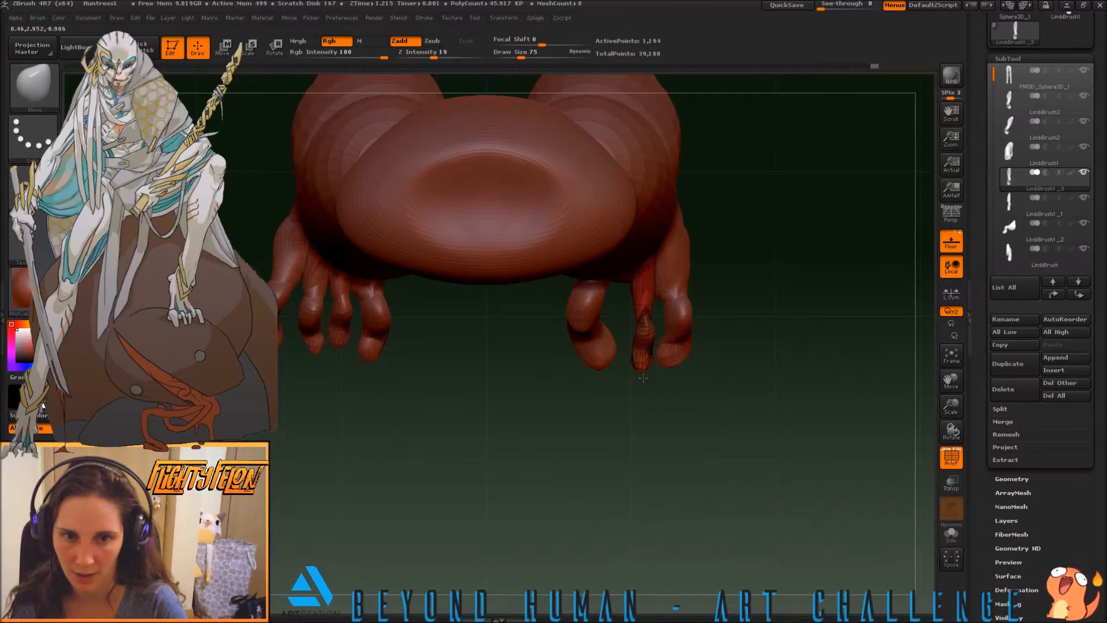
pyautogui.moveTo(643, 364); pyautogui.dragTo(638, 369)
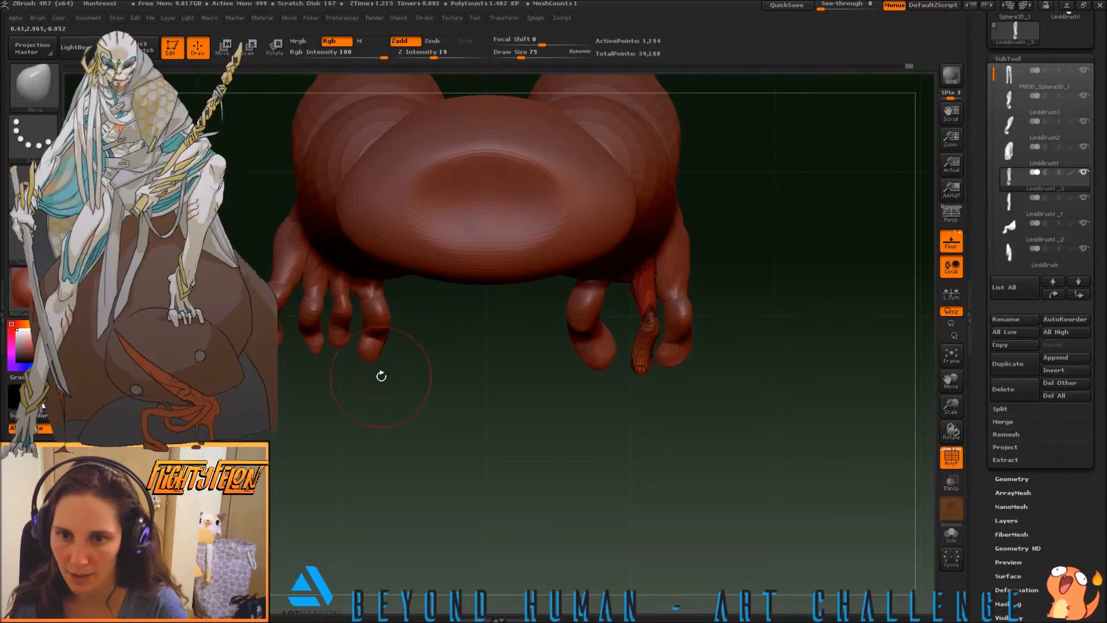
# Select the original LimbBrush1_1 toe and reshape its tip from several angles with the Move brush at size 75
pyautogui.click(1021, 199)
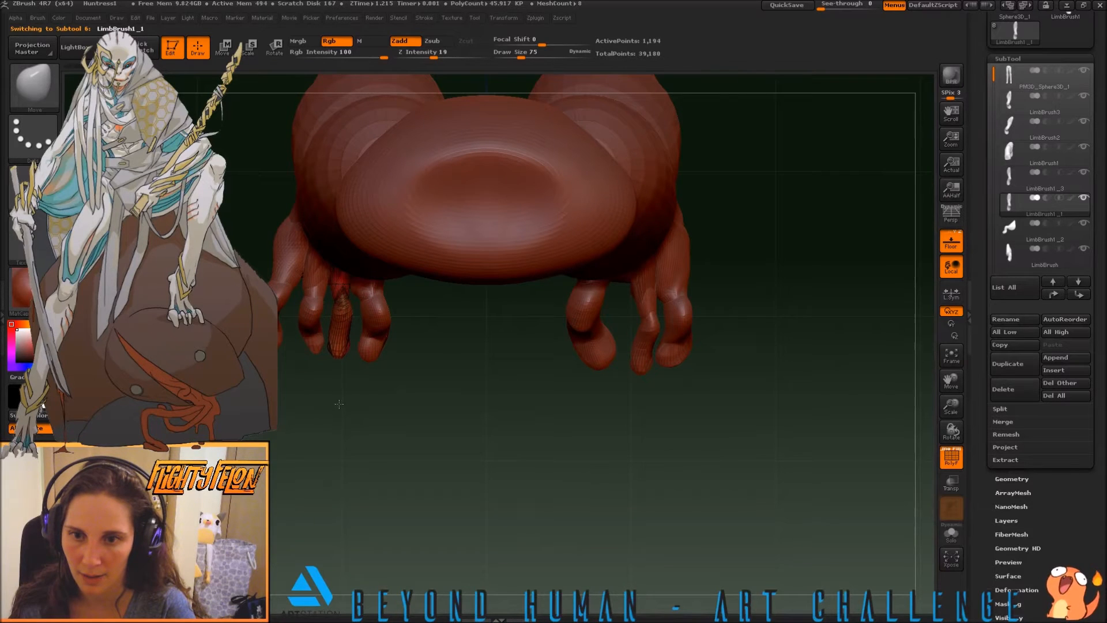
pyautogui.moveTo(373, 426); pyautogui.dragTo(363, 369)
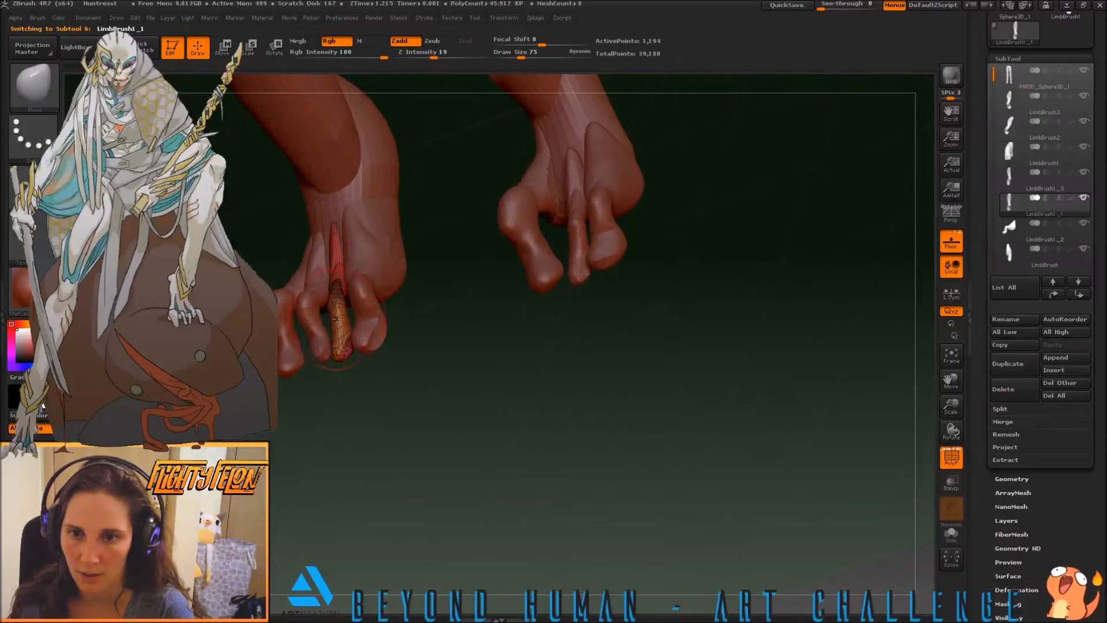
pyautogui.moveTo(446, 367)
pyautogui.mouseDown()
pyautogui.moveTo(444, 456)
pyautogui.moveTo(336, 336)
pyautogui.mouseUp()
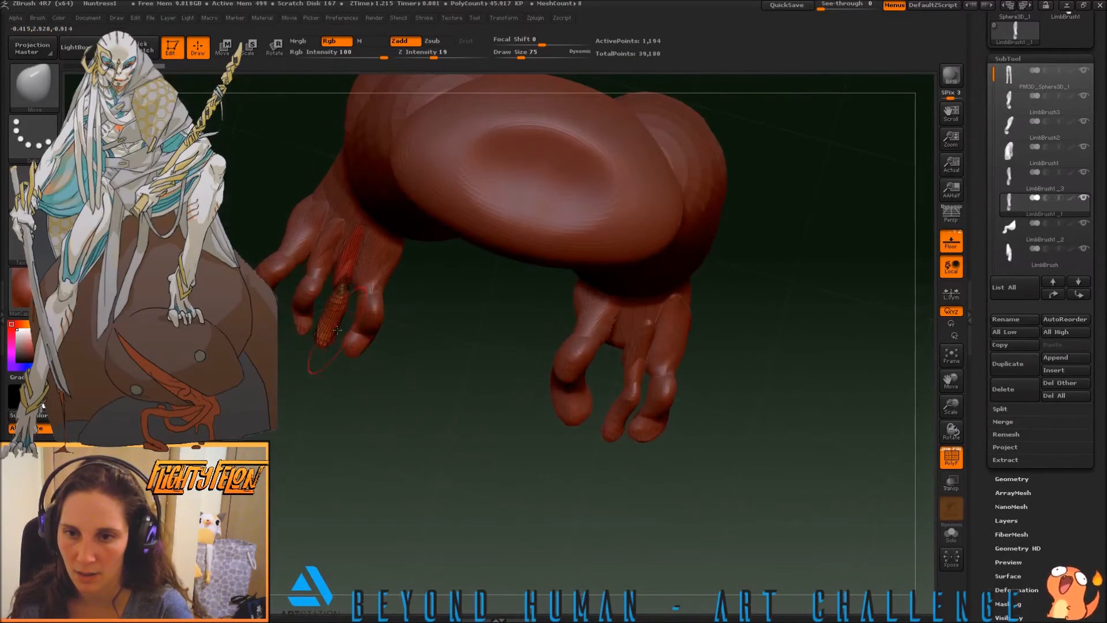
pyautogui.moveTo(403, 388); pyautogui.dragTo(390, 313)
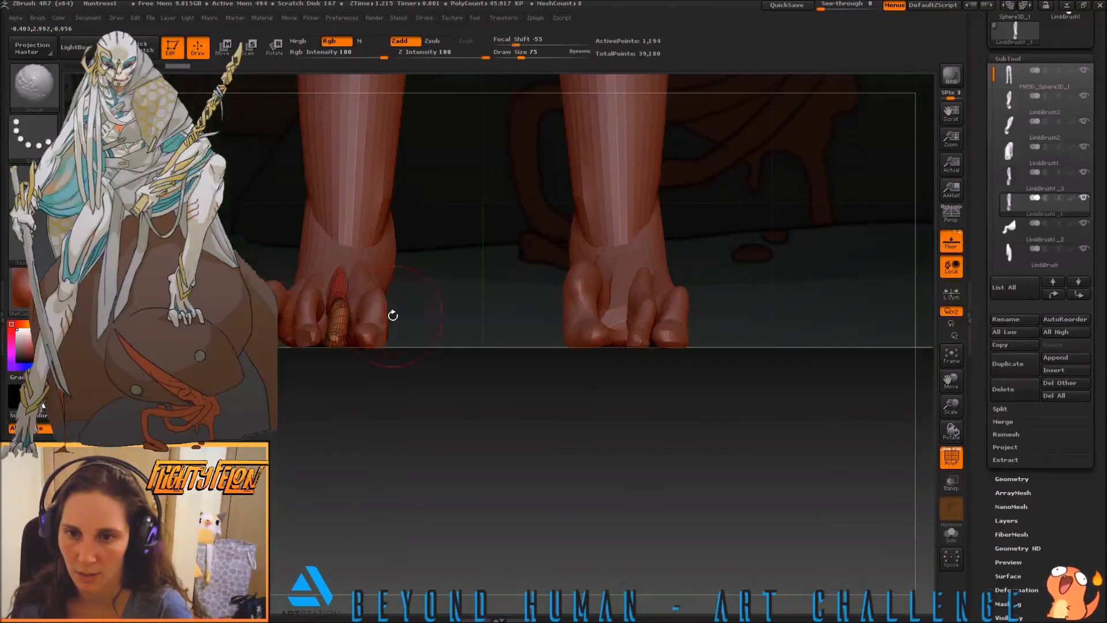
pyautogui.moveTo(395, 396); pyautogui.dragTo(435, 388)
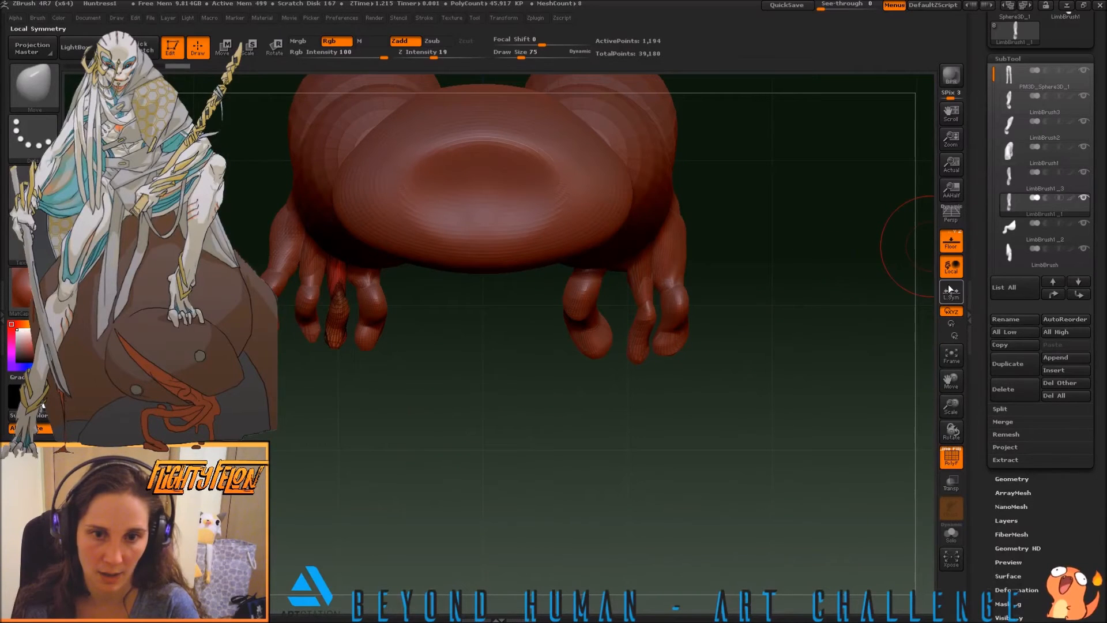
# Select the LimbBrush1_3 toe and push its protruding base up into the foot from the side with the Move brush
pyautogui.keyDown('alt'); pyautogui.click(636, 363); pyautogui.keyUp('alt')
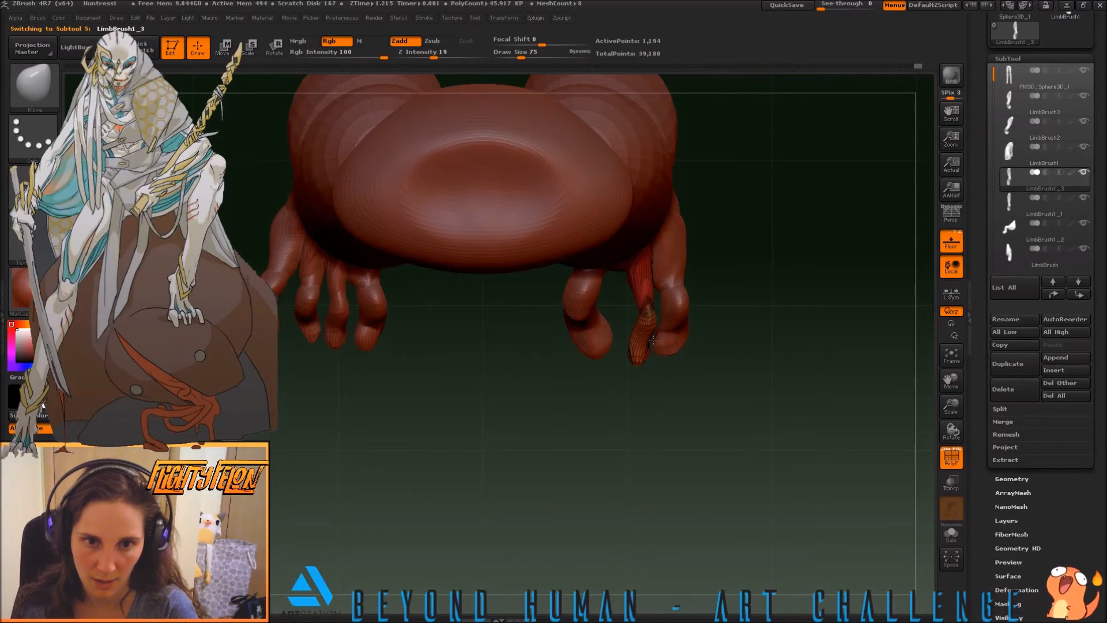
pyautogui.moveTo(720, 372); pyautogui.dragTo(835, 327)
pyautogui.keyDown('shift'); pyautogui.moveTo(775, 337); pyautogui.dragTo(759, 338); pyautogui.keyUp('shift')
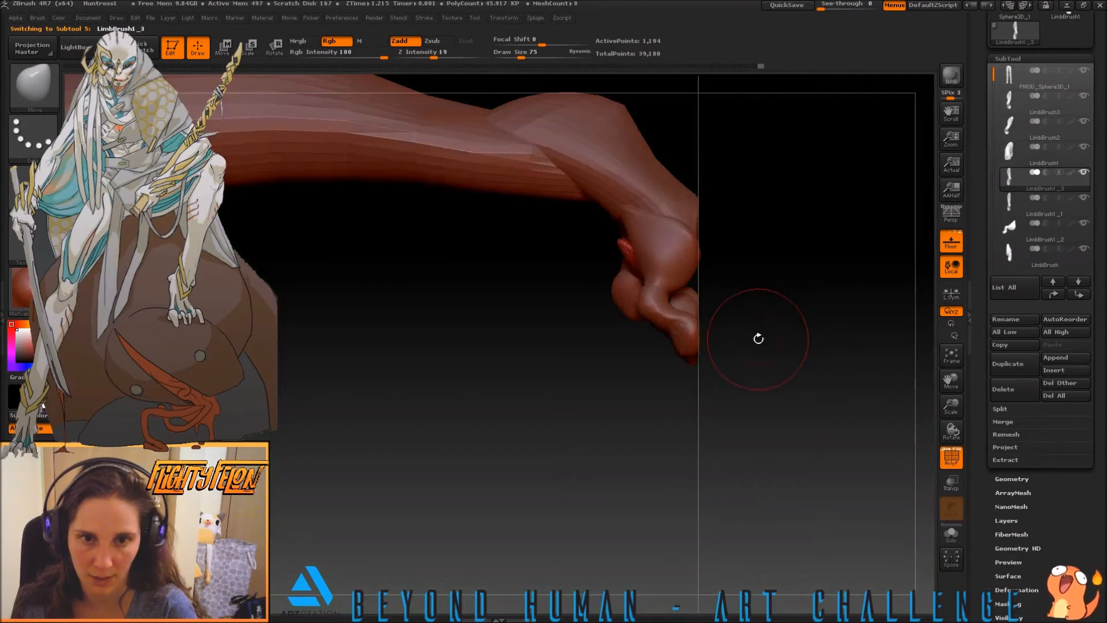
pyautogui.moveTo(629, 246)
pyautogui.mouseDown()
pyautogui.moveTo(614, 223)
pyautogui.moveTo(631, 191)
pyautogui.mouseUp()
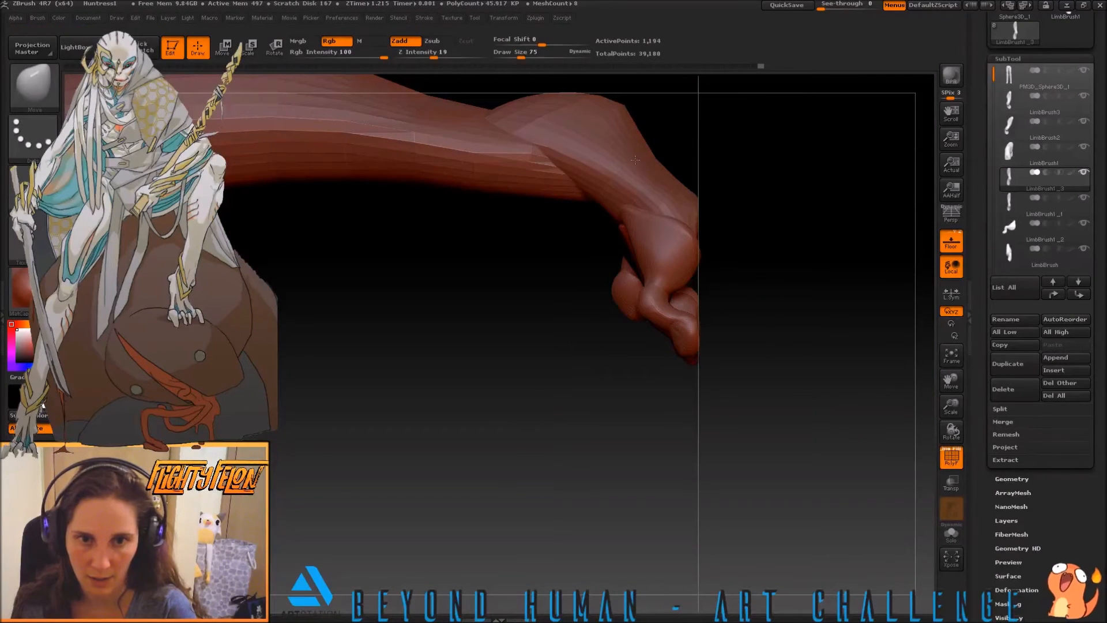
pyautogui.moveTo(750, 254); pyautogui.dragTo(569, 243)
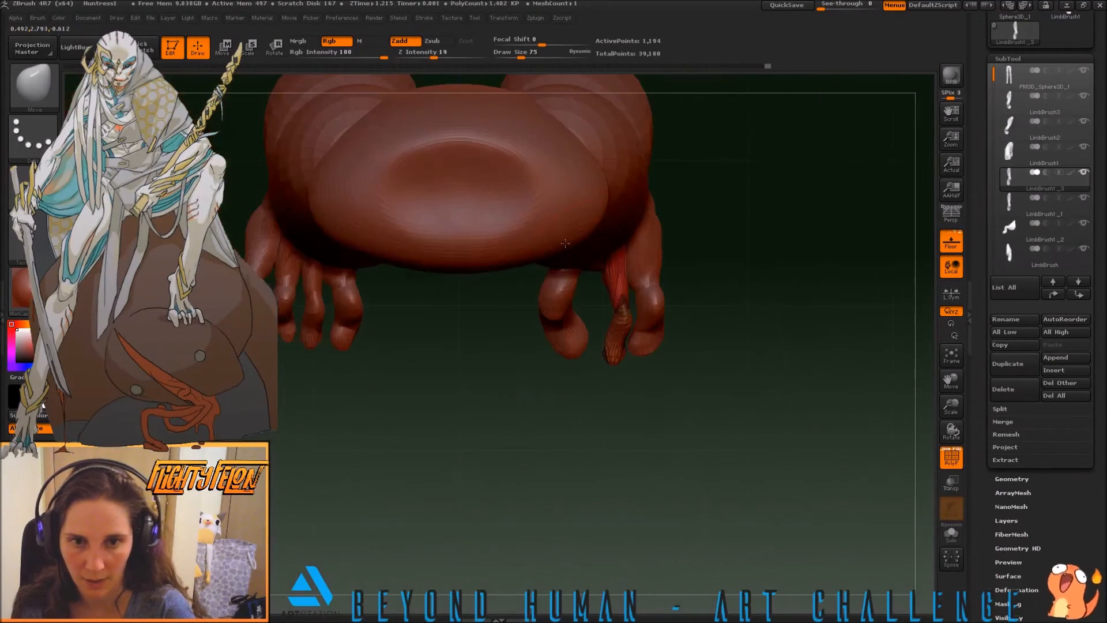
pyautogui.moveTo(534, 288); pyautogui.dragTo(532, 346)
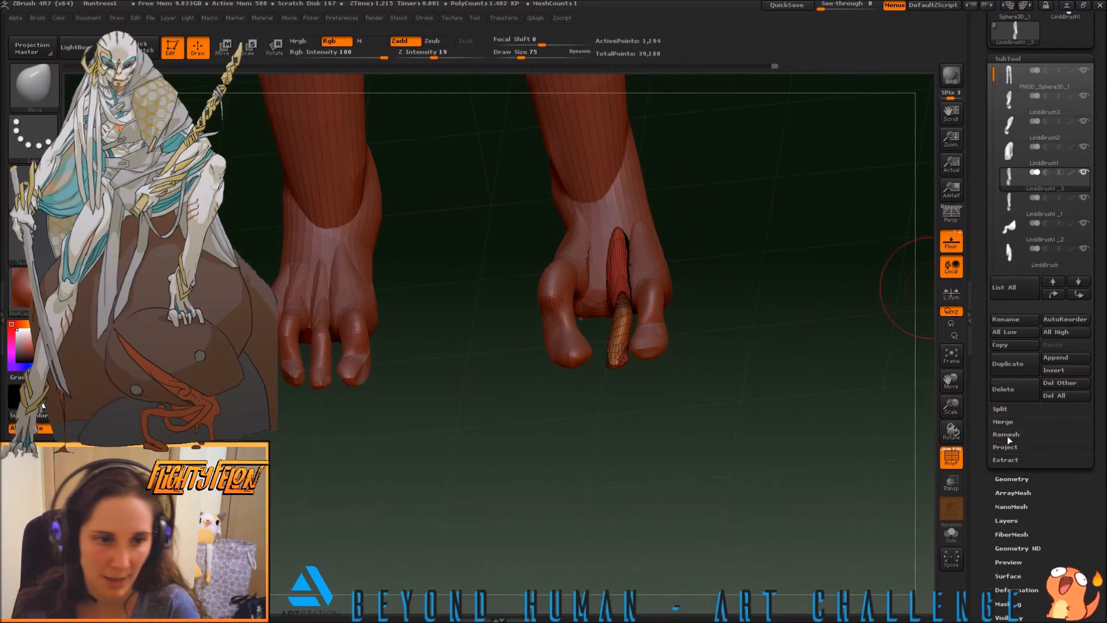
# Remesh the LimbBrush1_3 toe with ZRemesher
pyautogui.click(1007, 479)
pyautogui.click(1010, 282)
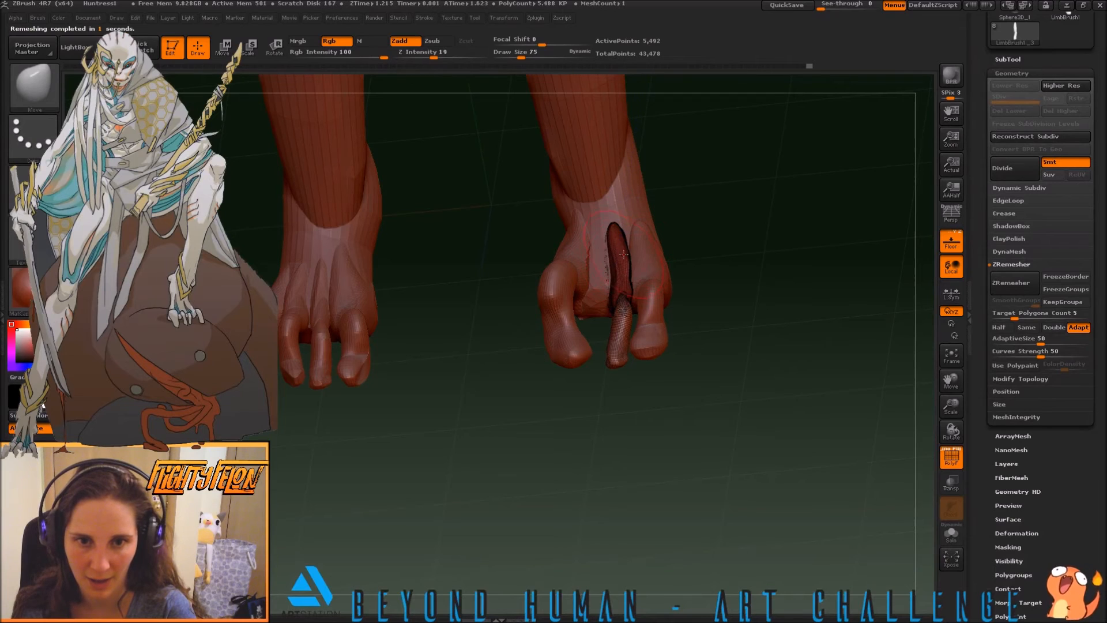
pyautogui.moveTo(567, 450); pyautogui.dragTo(658, 420)
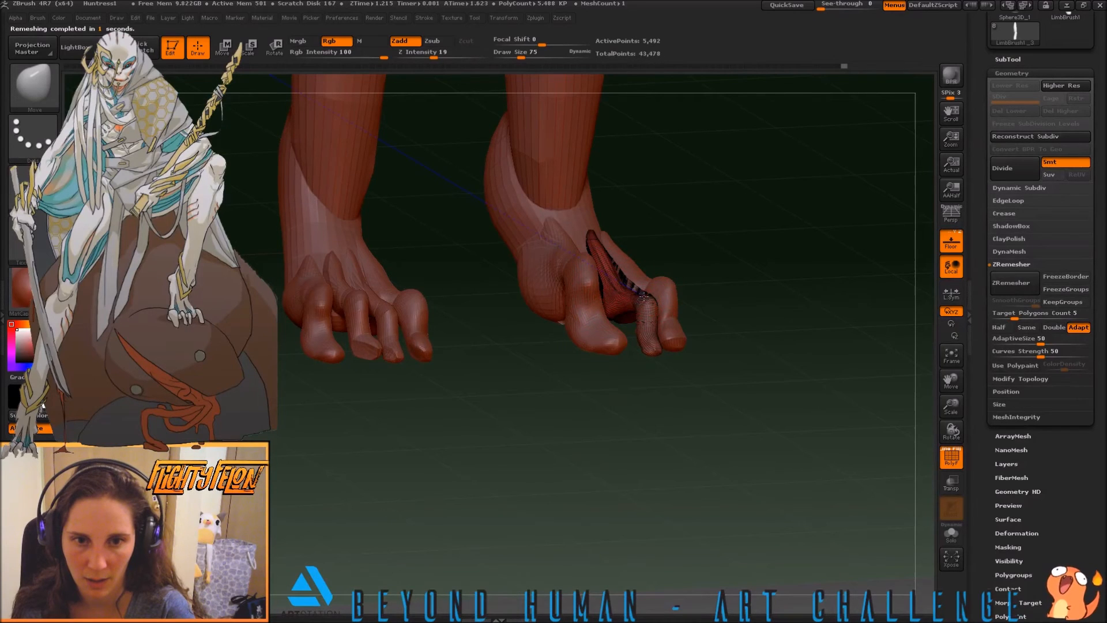
pyautogui.moveTo(667, 382); pyautogui.dragTo(703, 419)
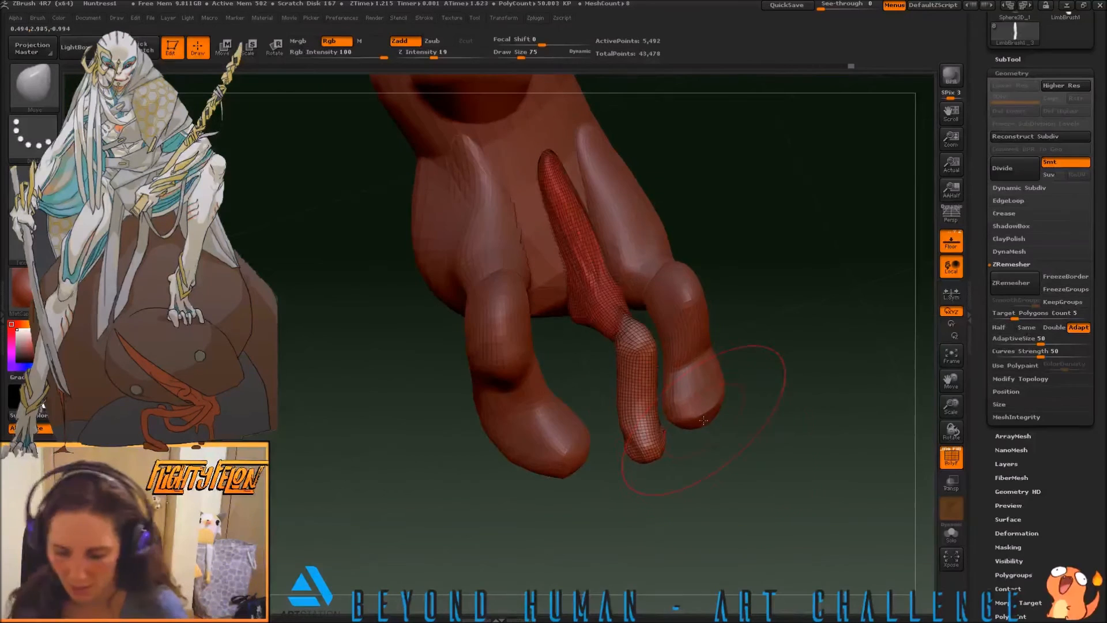
# Thicken the LimbBrush1_3 toe's knuckle and tip with the Inflat brush at size 24
pyautogui.press('b')
pyautogui.press('i')
pyautogui.press('n')
pyautogui.press('s')
pyautogui.moveTo(586, 353); pyautogui.dragTo(571, 356)
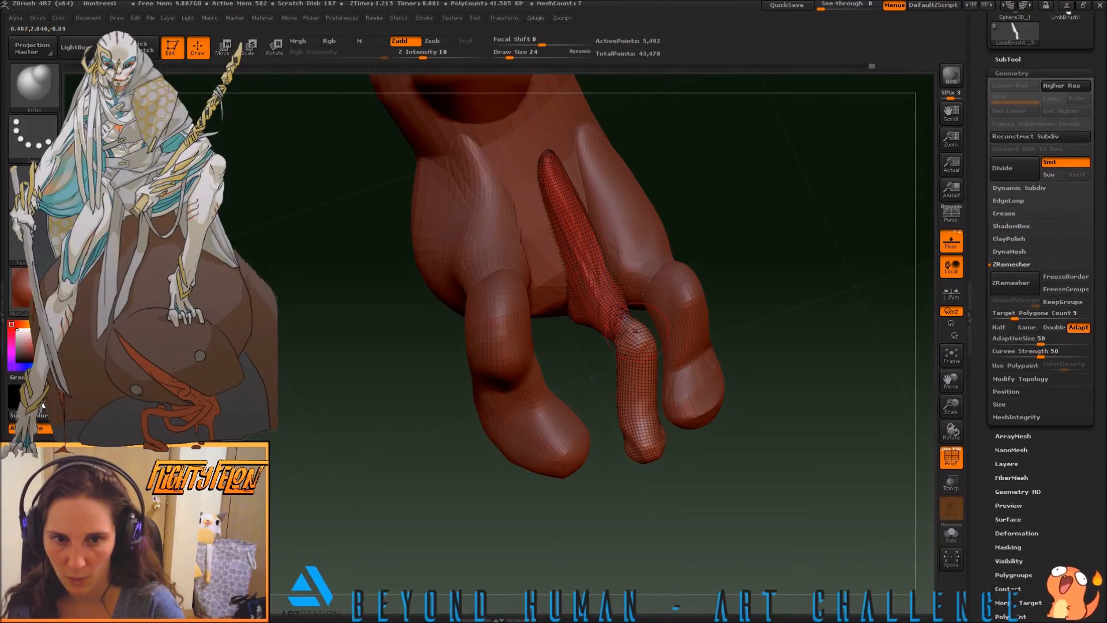
pyautogui.moveTo(766, 400); pyautogui.dragTo(774, 357)
pyautogui.moveTo(633, 460)
pyautogui.mouseDown()
pyautogui.moveTo(619, 453)
pyautogui.moveTo(643, 474)
pyautogui.moveTo(691, 462)
pyautogui.moveTo(724, 427)
pyautogui.moveTo(758, 463)
pyautogui.mouseUp()
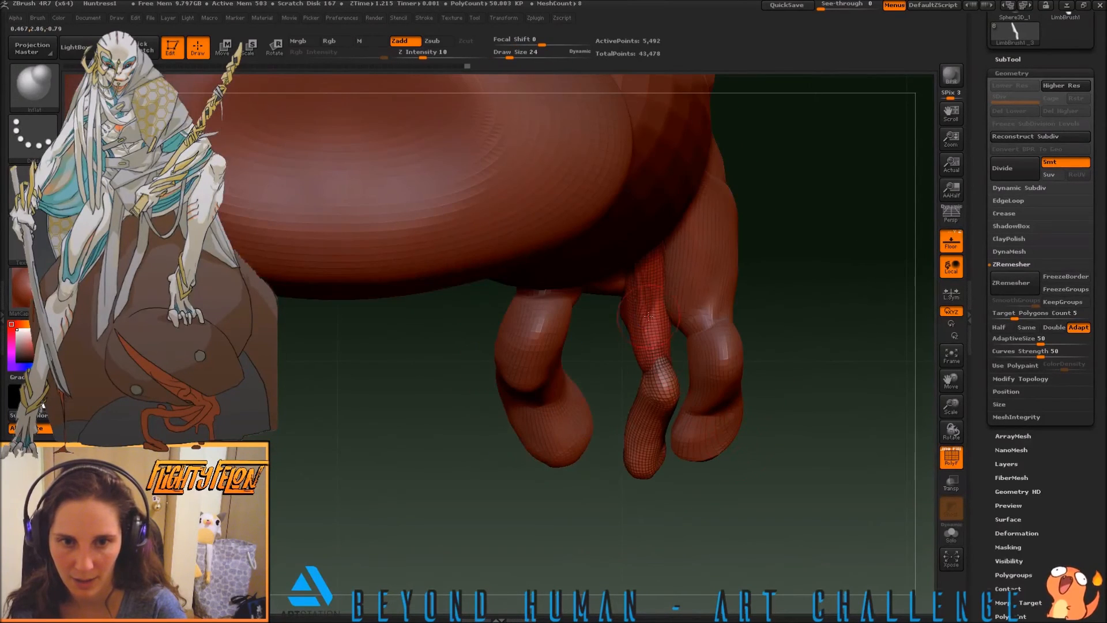
# Smooth and fill out the LimbBrush1_3 toe's upper segment where it meets the foot
pyautogui.press('shift')
pyautogui.keyDown('shift'); pyautogui.moveTo(640, 312); pyautogui.dragTo(641, 300); pyautogui.keyUp('shift')
pyautogui.moveTo(775, 369); pyautogui.dragTo(781, 237)
pyautogui.press('shift')
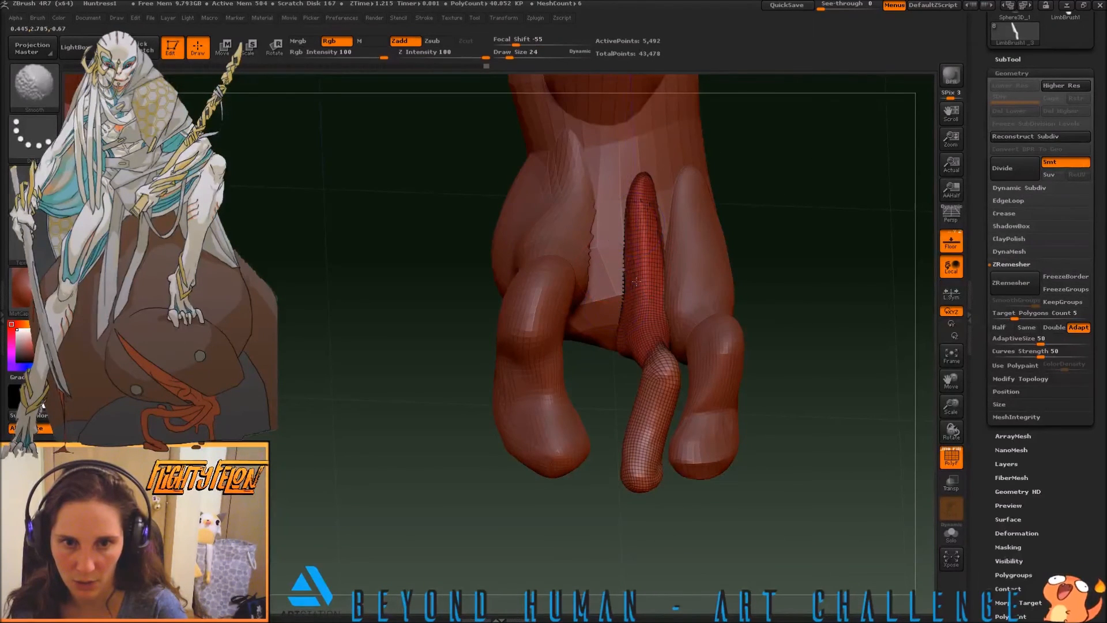
pyautogui.moveTo(647, 278)
pyautogui.keyDown('shift'); pyautogui.mouseDown()
pyautogui.moveTo(652, 244)
pyautogui.moveTo(656, 344)
pyautogui.mouseUp(); pyautogui.keyUp('shift')
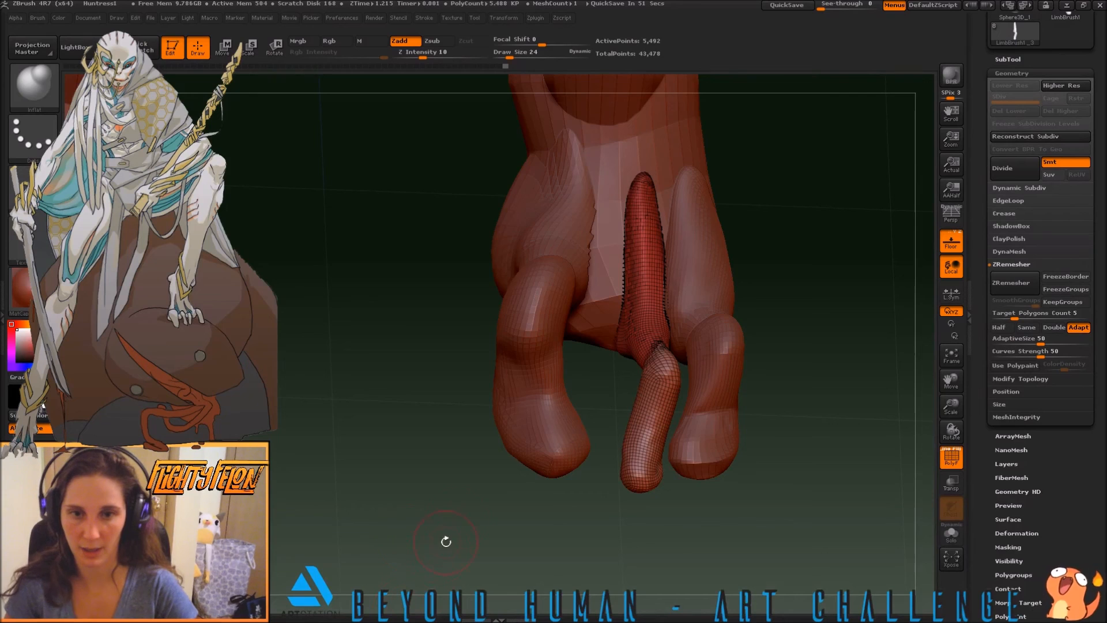
# Examine the LimbBrush1_3 toe's mesh up close and check the LimbBrush1_2 toe's details in the subtool list
pyautogui.keyDown('alt'); pyautogui.moveTo(358, 390); pyautogui.dragTo(582, 444); pyautogui.keyUp('alt')
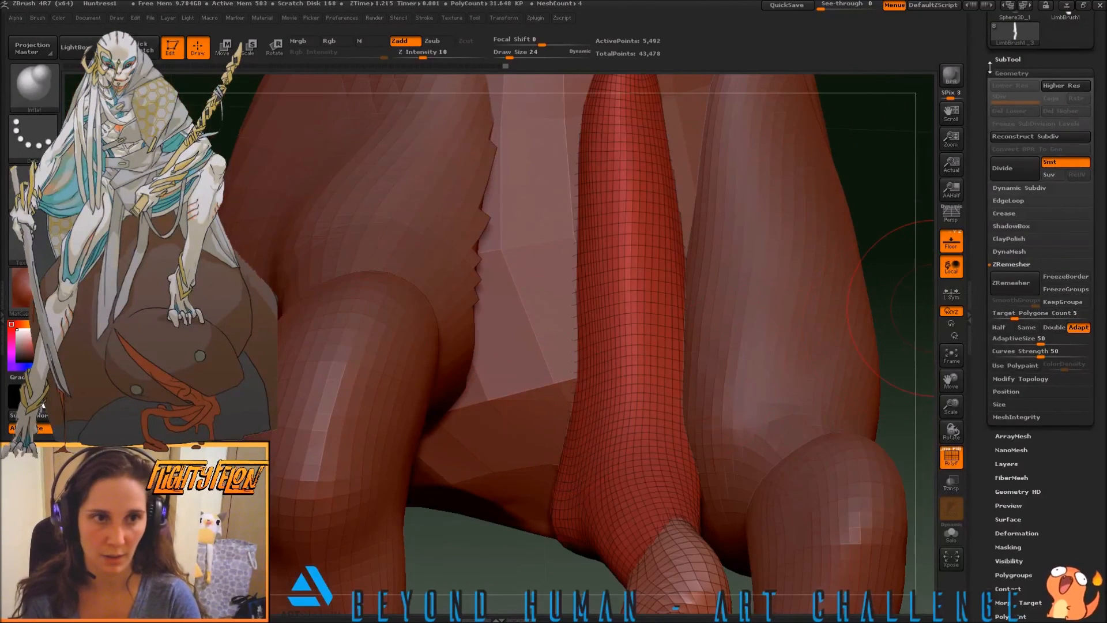
pyautogui.moveTo(998, 60); pyautogui.dragTo(994, 56)
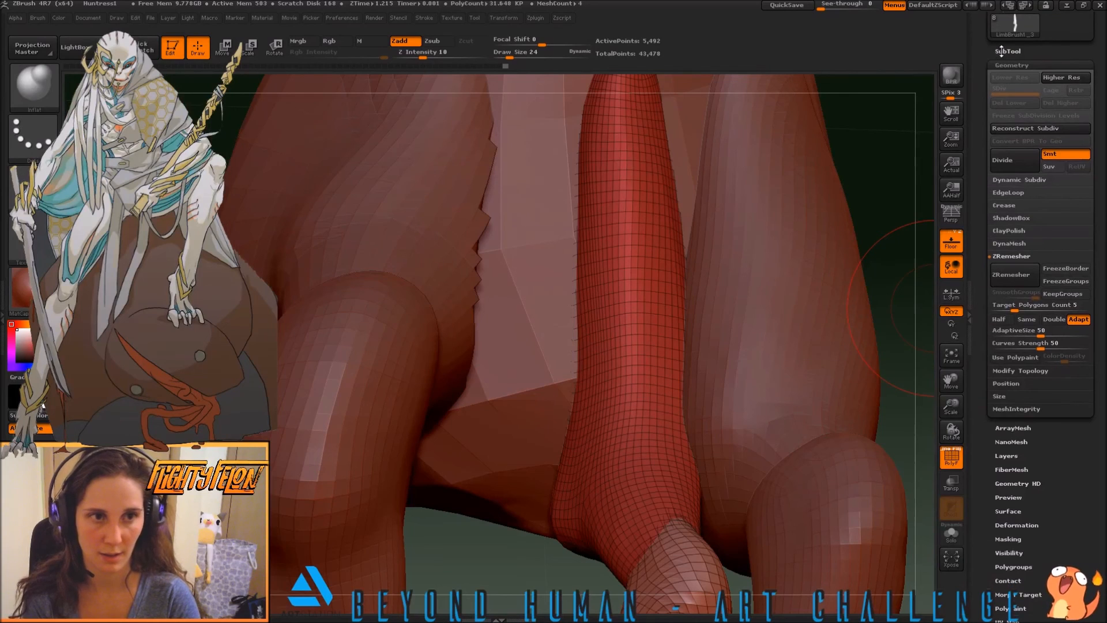
pyautogui.click(1007, 50)
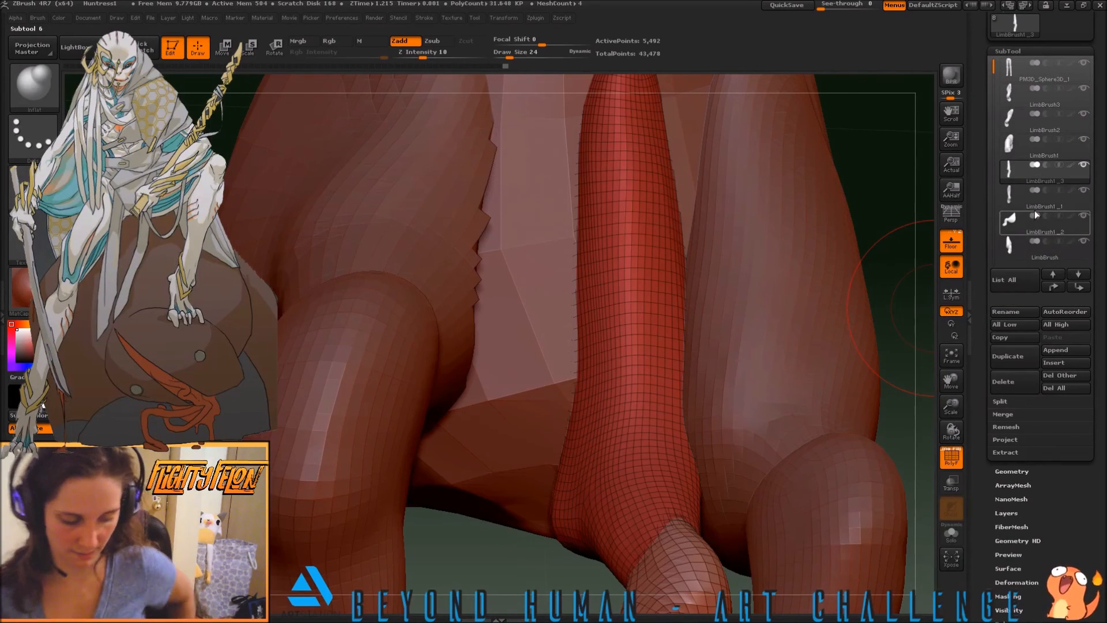
pyautogui.moveTo(1040, 219)
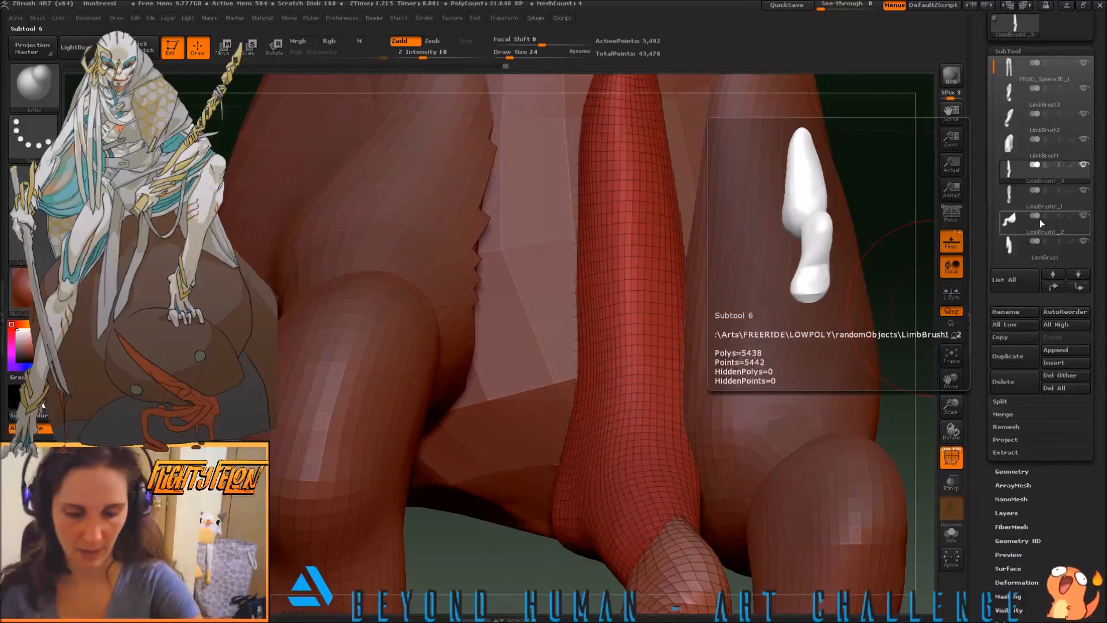